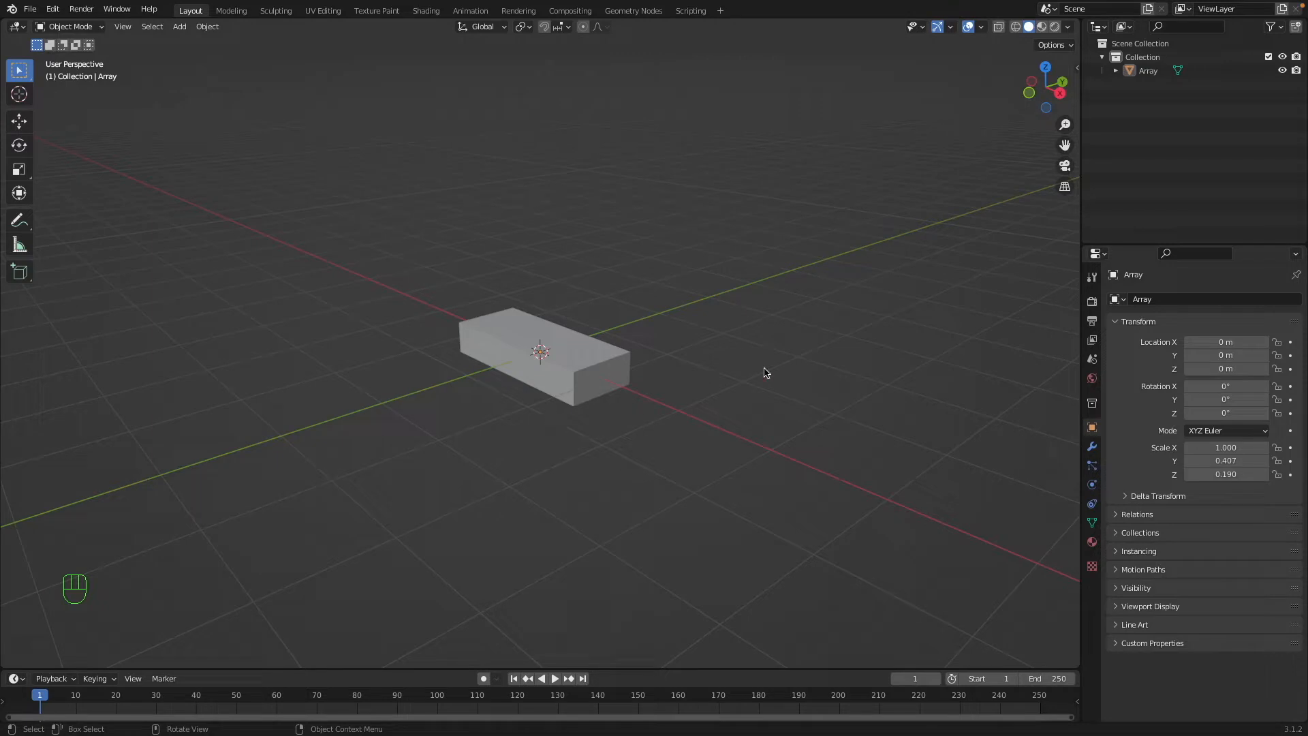
Apply the scale of the flat block so its scale values are normalized.
{"action": "left_click", "coordinate": [611, 389]}
{"action": "middle_click_drag", "start_coordinate": [651, 368], "coordinate": [718, 394]}
{"action": "key", "text": "n"}
{"action": "key", "text": "super+a"}
{"action": "left_click", "coordinate": [707, 390]}
{"action": "key", "text": "n"}
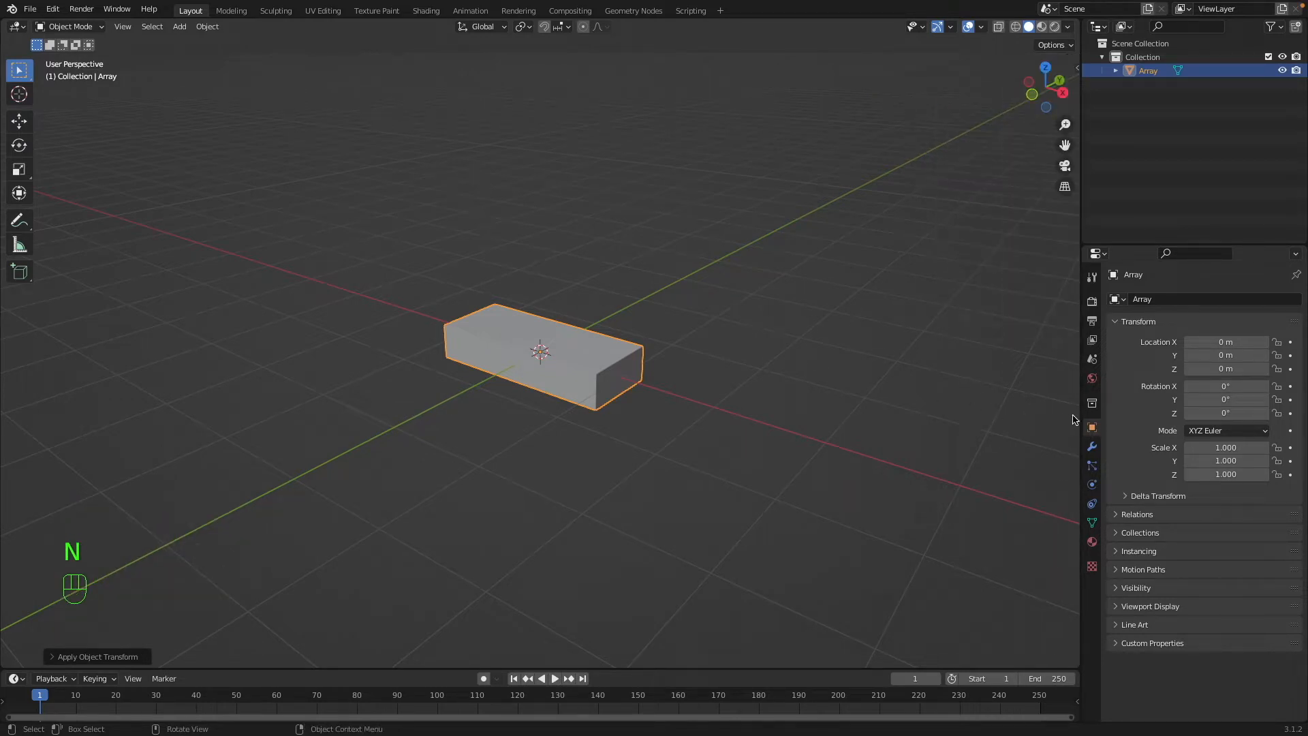
Add an Array modifier to the block.
{"action": "left_click", "coordinate": [1091, 449]}
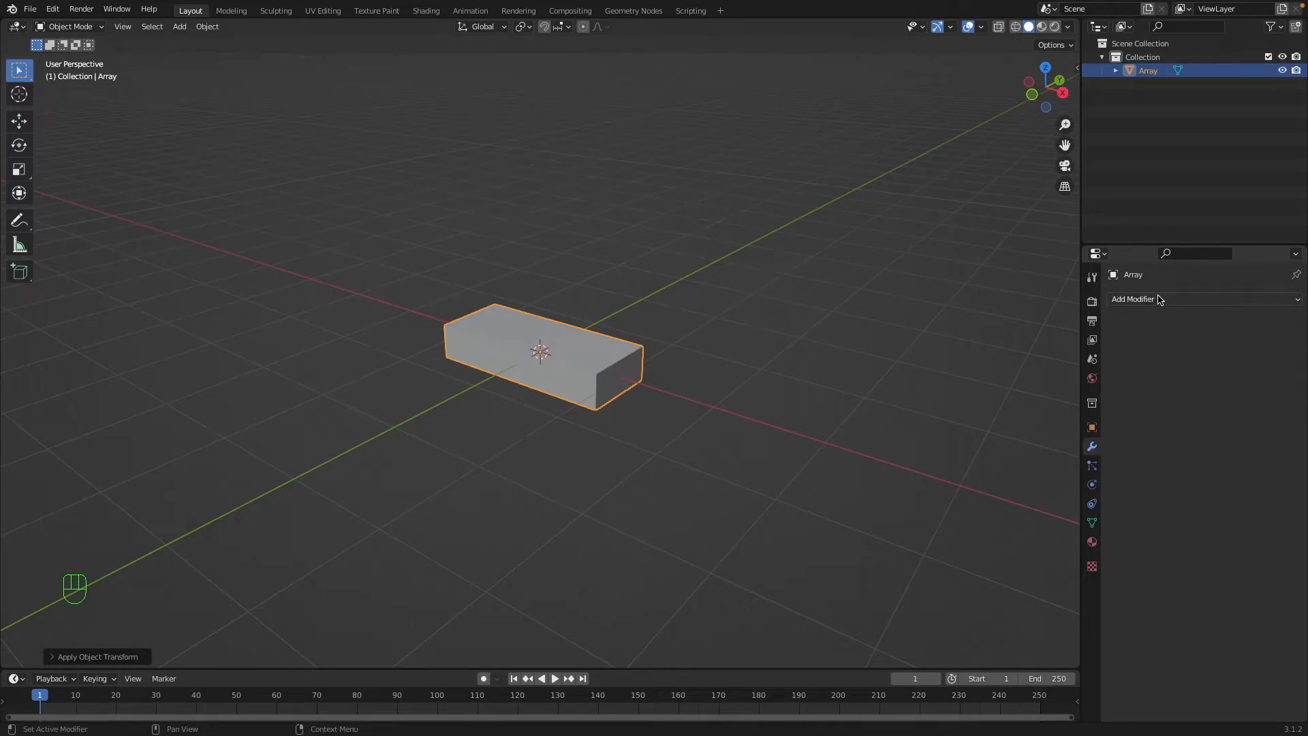
{"action": "left_click_drag", "start_coordinate": [1156, 300], "coordinate": [1040, 509]}
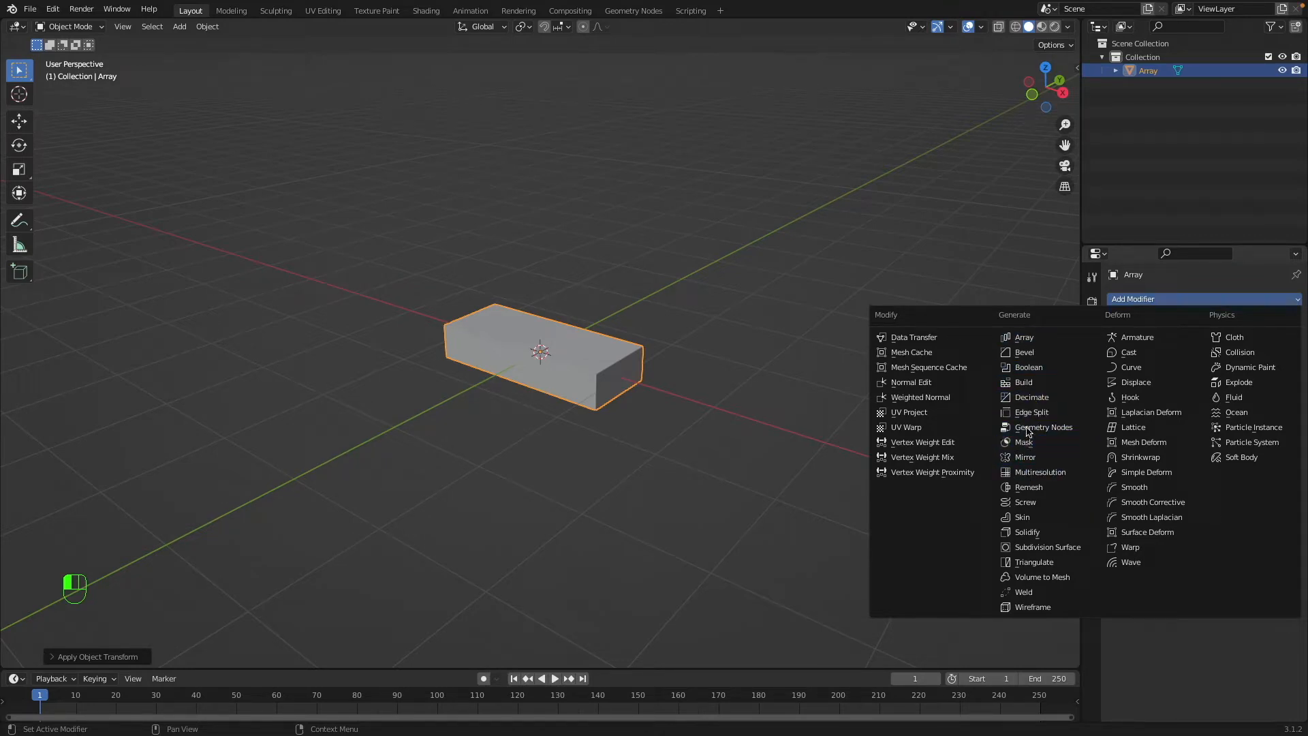
{"action": "left_click", "coordinate": [1035, 338]}
{"action": "middle_click_drag", "start_coordinate": [876, 356], "coordinate": [791, 425]}
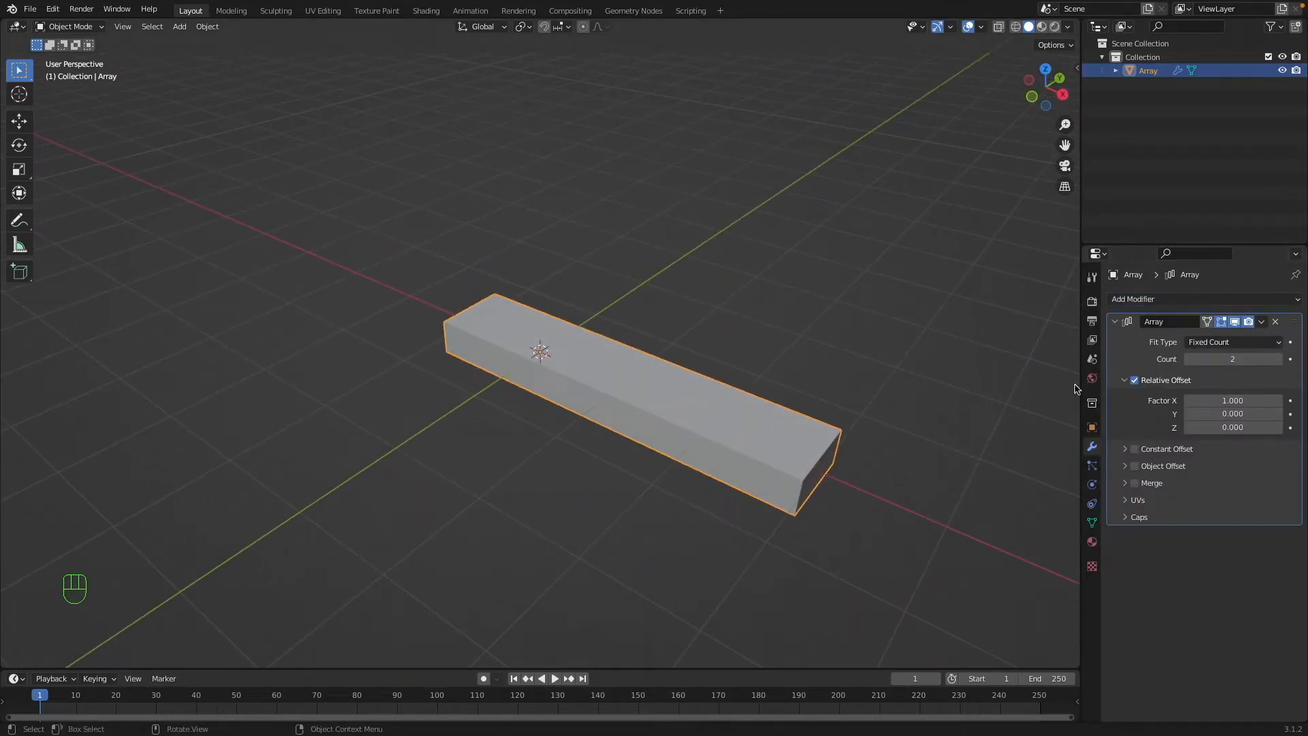
Set the array's relative offset to 0 on X and 1 on Z.
{"action": "left_click", "coordinate": [1226, 401]}
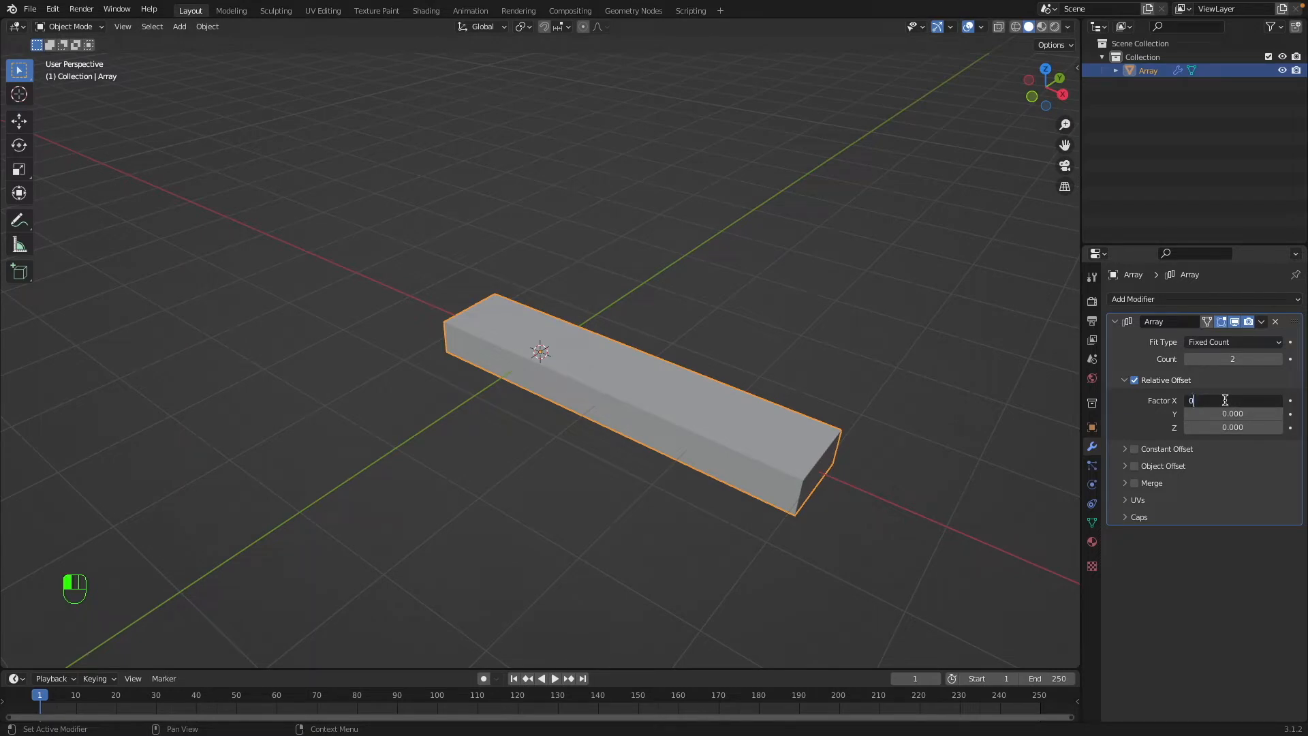
{"action": "type", "text": "0"}
{"action": "key", "text": "Return"}
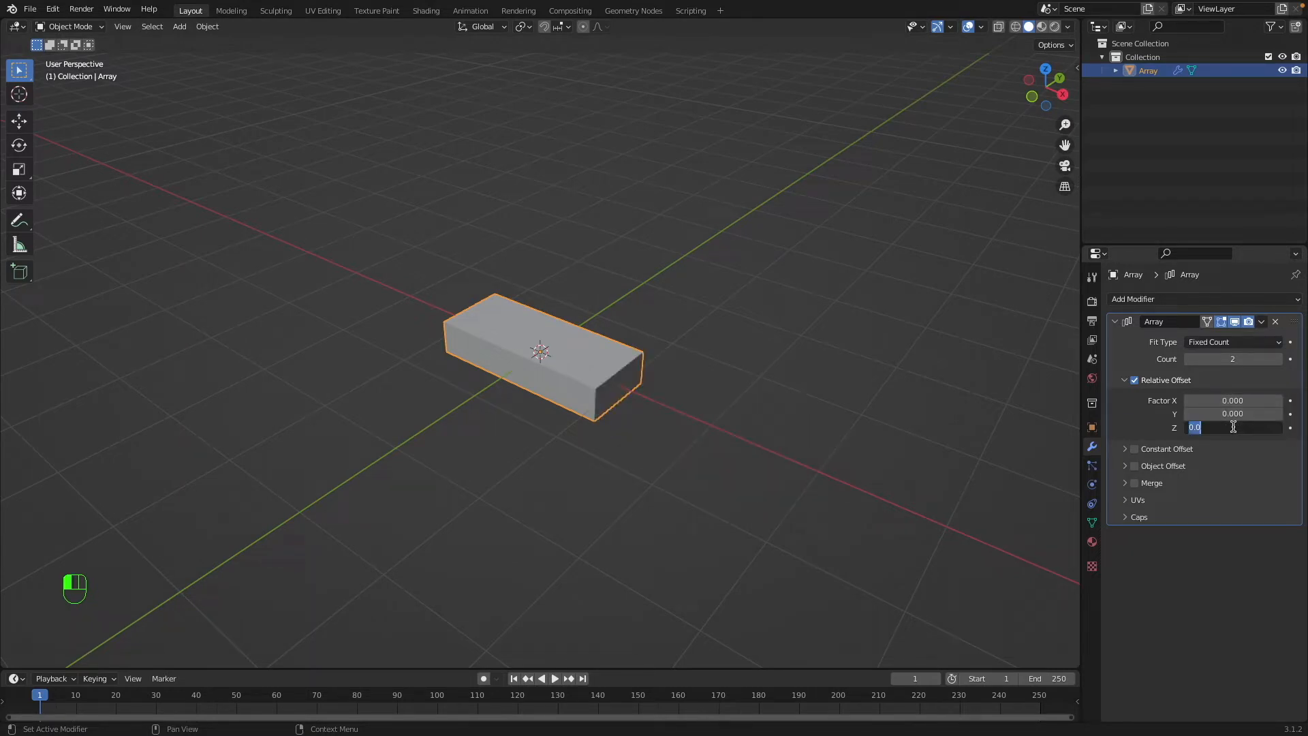
{"action": "key", "text": "Return"}
{"action": "scroll", "coordinate": [680, 414], "scroll_direction": "up", "scroll_amount": 3, "text": "super"}
{"action": "scroll", "coordinate": [680, 413], "scroll_direction": "down", "scroll_amount": 5}
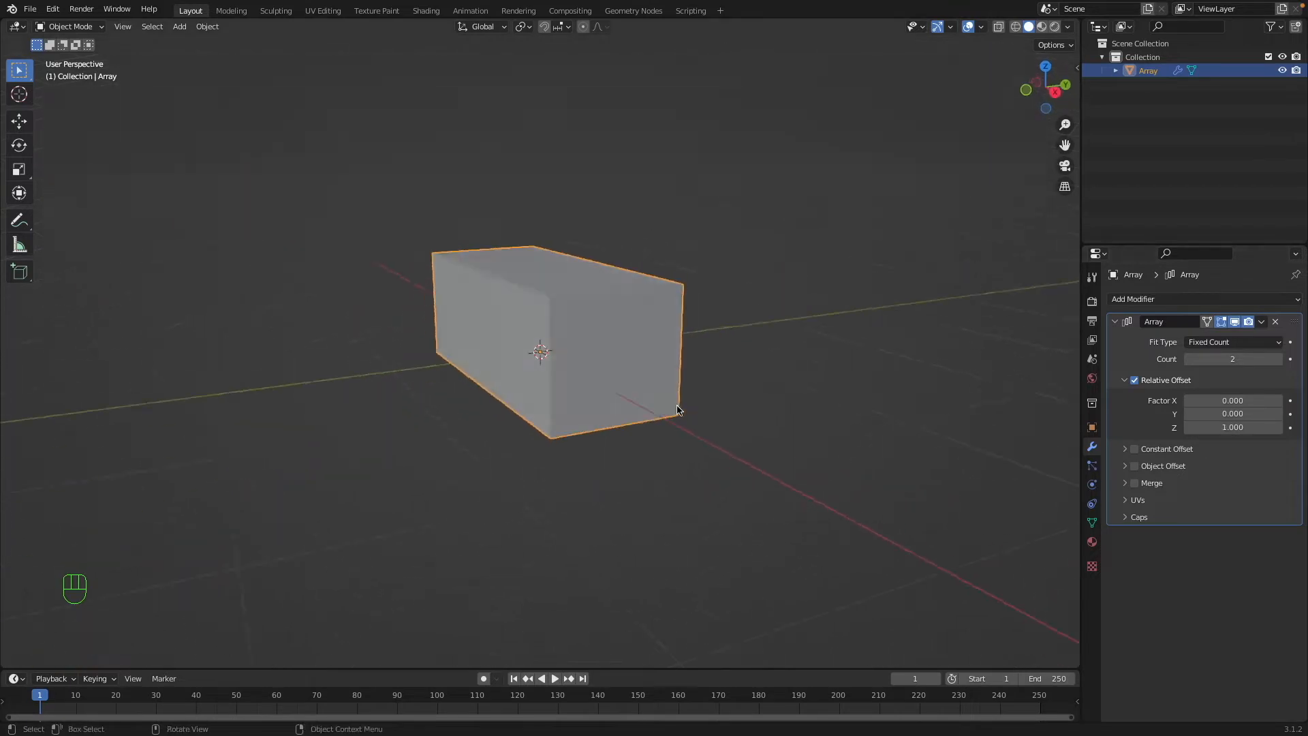
Examine the stacked copies in wireframe along with the object's scale and dimensions.
{"action": "key", "text": "shift+z"}
{"action": "middle_click_drag", "start_coordinate": [538, 332], "coordinate": [579, 436]}
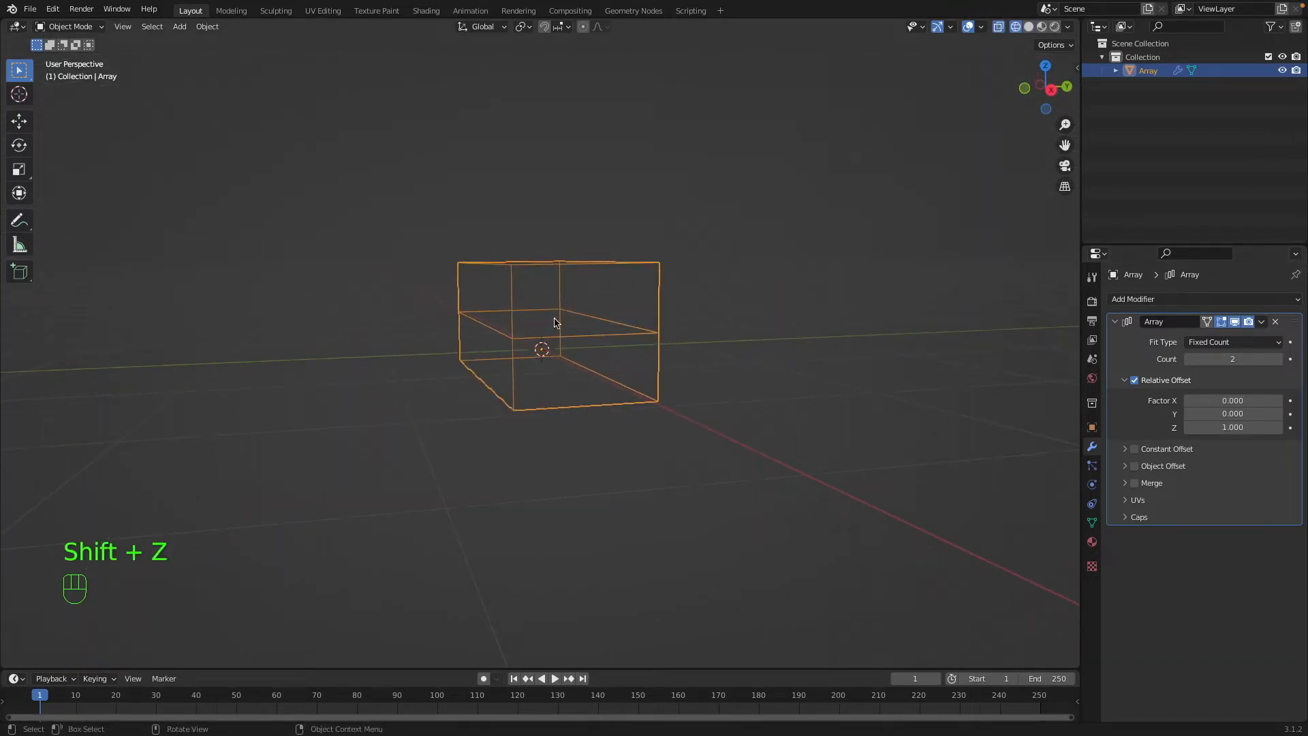
{"action": "key", "text": "n"}
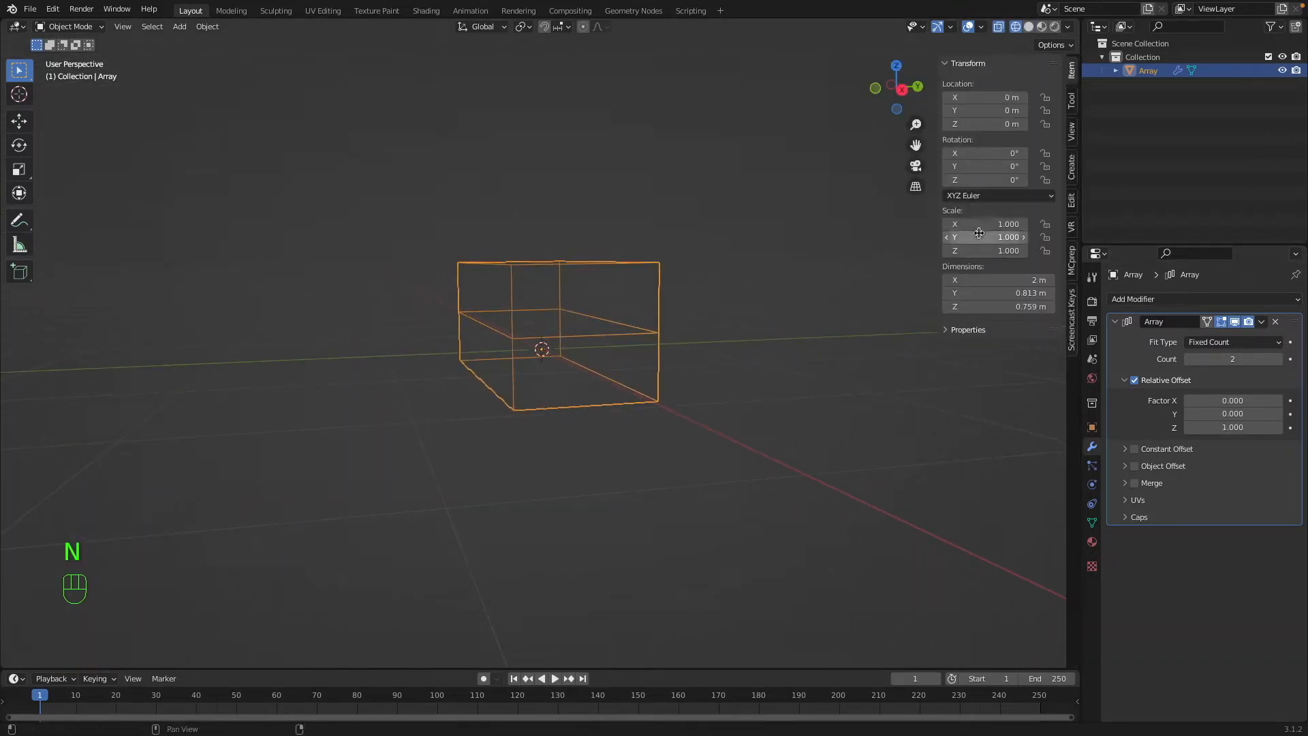
{"action": "key", "text": "n"}
{"action": "middle_click_drag", "start_coordinate": [865, 365], "coordinate": [659, 356]}
{"action": "key", "text": "shift+z"}
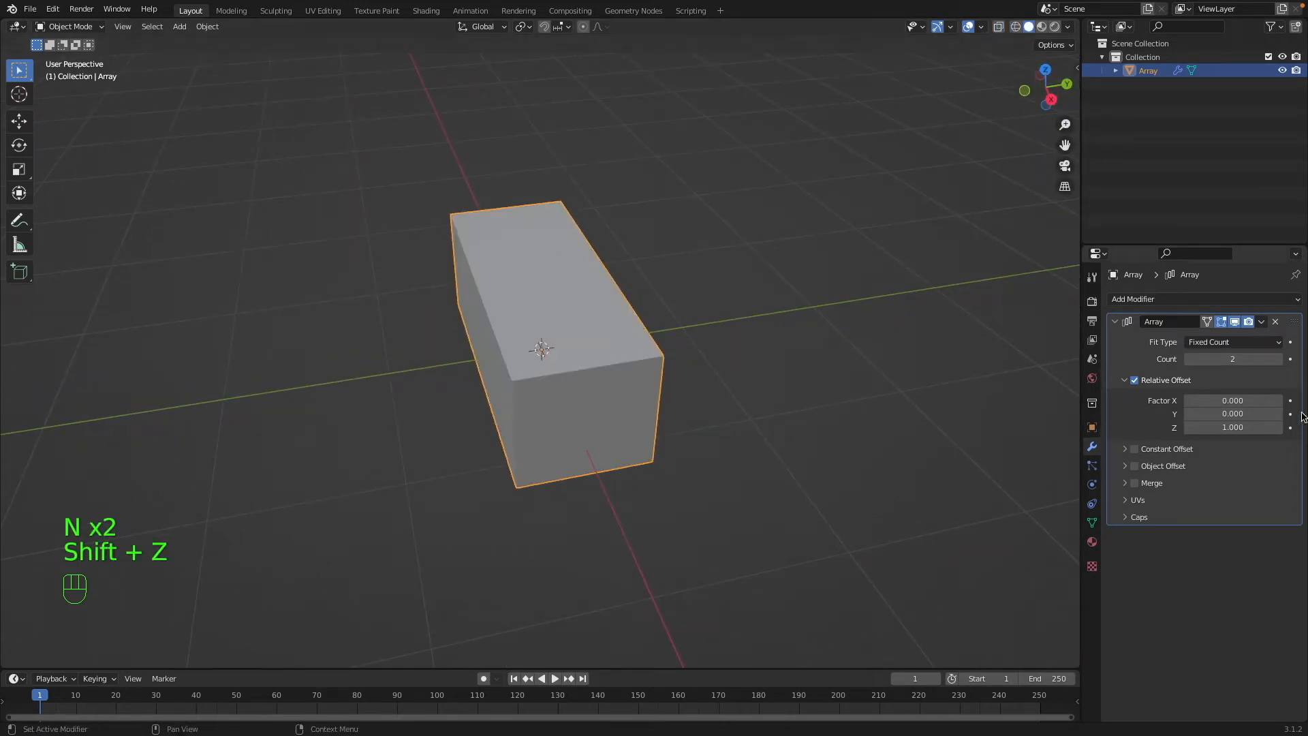
Set the array's relative offset on Y to 1 so the copies form steps.
{"action": "left_click", "coordinate": [1213, 414]}
{"action": "type", "text": "1"}
{"action": "key", "text": "Return"}
{"action": "key", "text": "a"}
{"action": "key", "text": "a"}
{"action": "middle_click_drag", "start_coordinate": [838, 315], "coordinate": [742, 342]}
{"action": "left_click", "coordinate": [635, 325]}
{"action": "scroll", "coordinate": [635, 325], "scroll_direction": "down", "scroll_amount": 2}
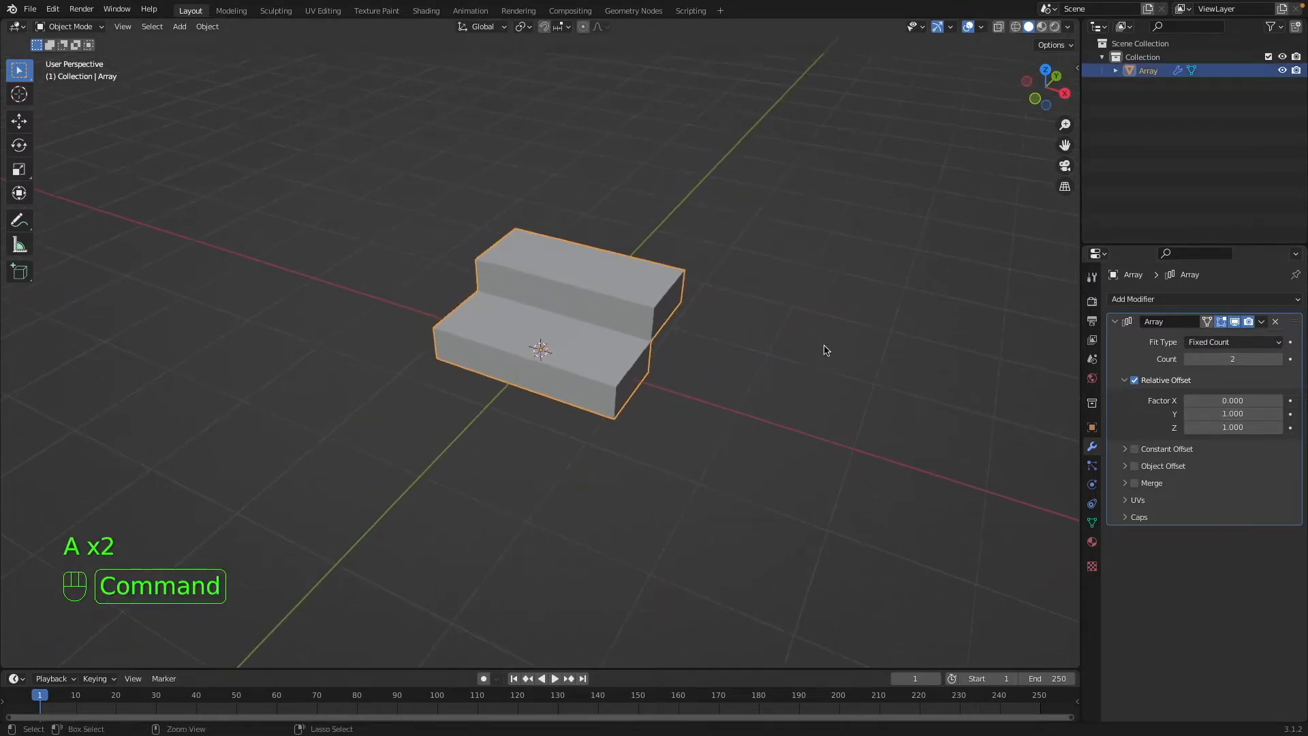
Raise the array count to 8 to extend the staircase.
{"action": "left_click_drag", "start_coordinate": [1232, 359], "coordinate": [1275, 359]}
{"action": "key", "text": "a"}
{"action": "key", "text": "a"}
{"action": "middle_click_drag", "start_coordinate": [836, 370], "coordinate": [797, 348]}
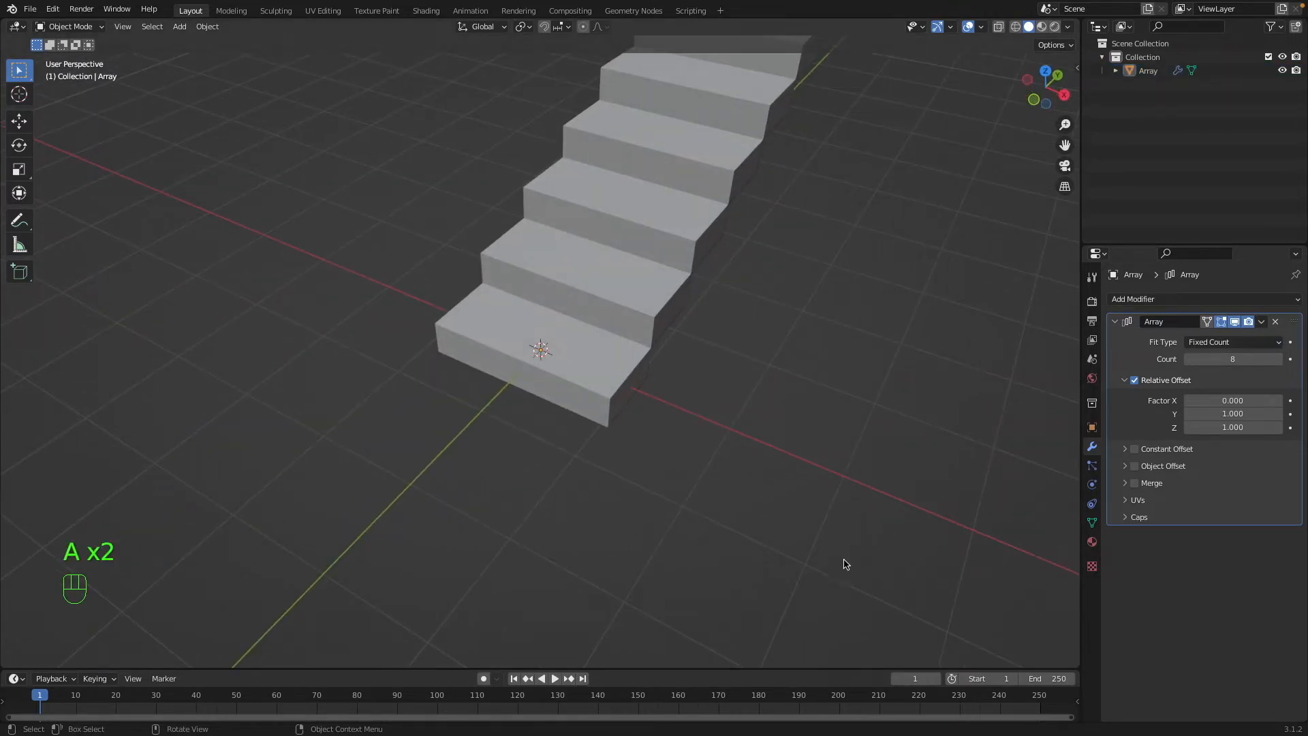
Inspect the Array modifier's Merge options, leave merging off, and reselect the staircase.
{"action": "left_click", "coordinate": [1124, 484]}
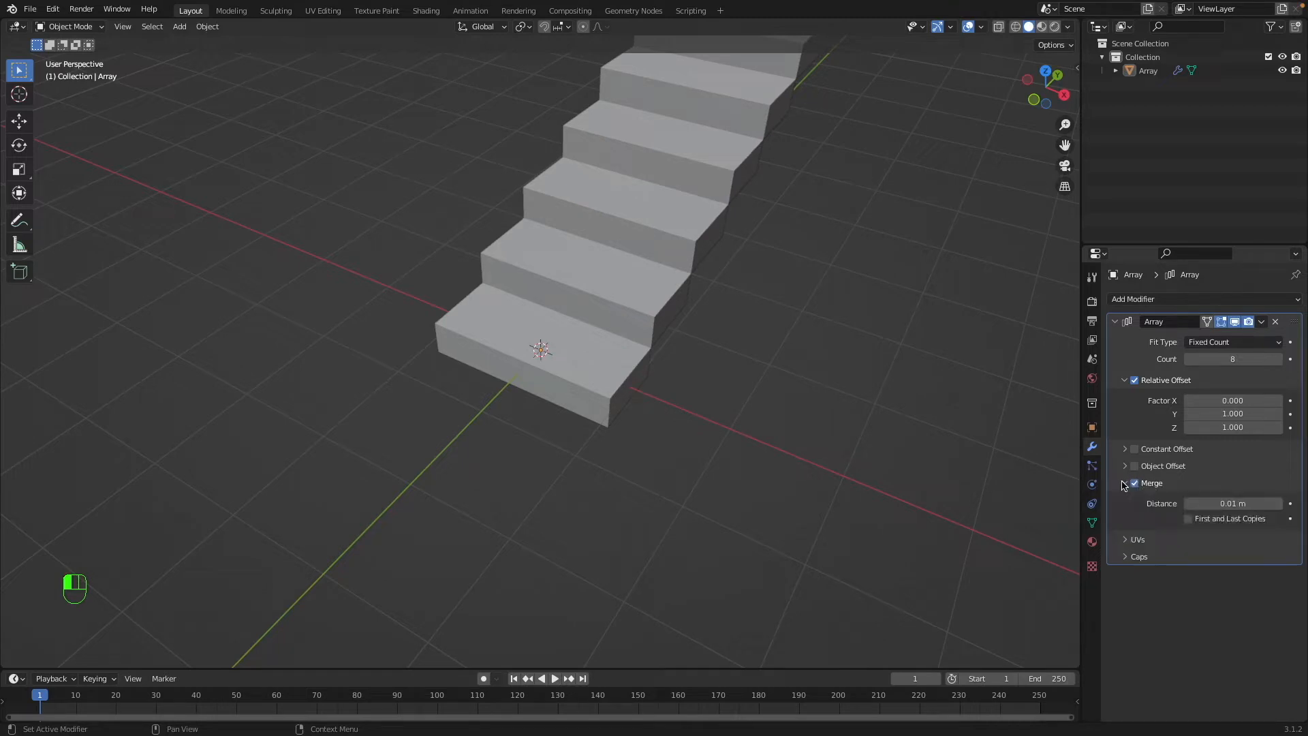
{"action": "left_click", "coordinate": [1124, 483]}
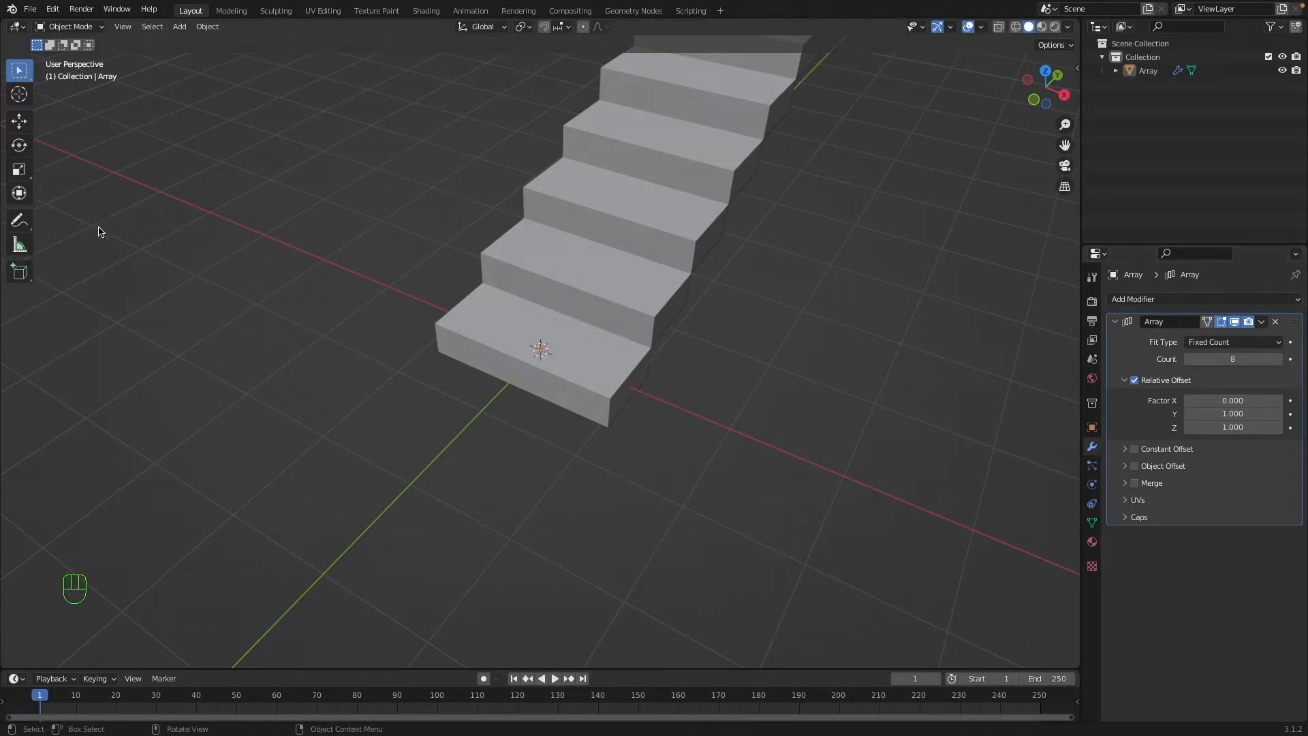
{"action": "left_click", "coordinate": [630, 255]}
{"action": "scroll", "coordinate": [630, 256], "scroll_direction": "down", "scroll_amount": 10}
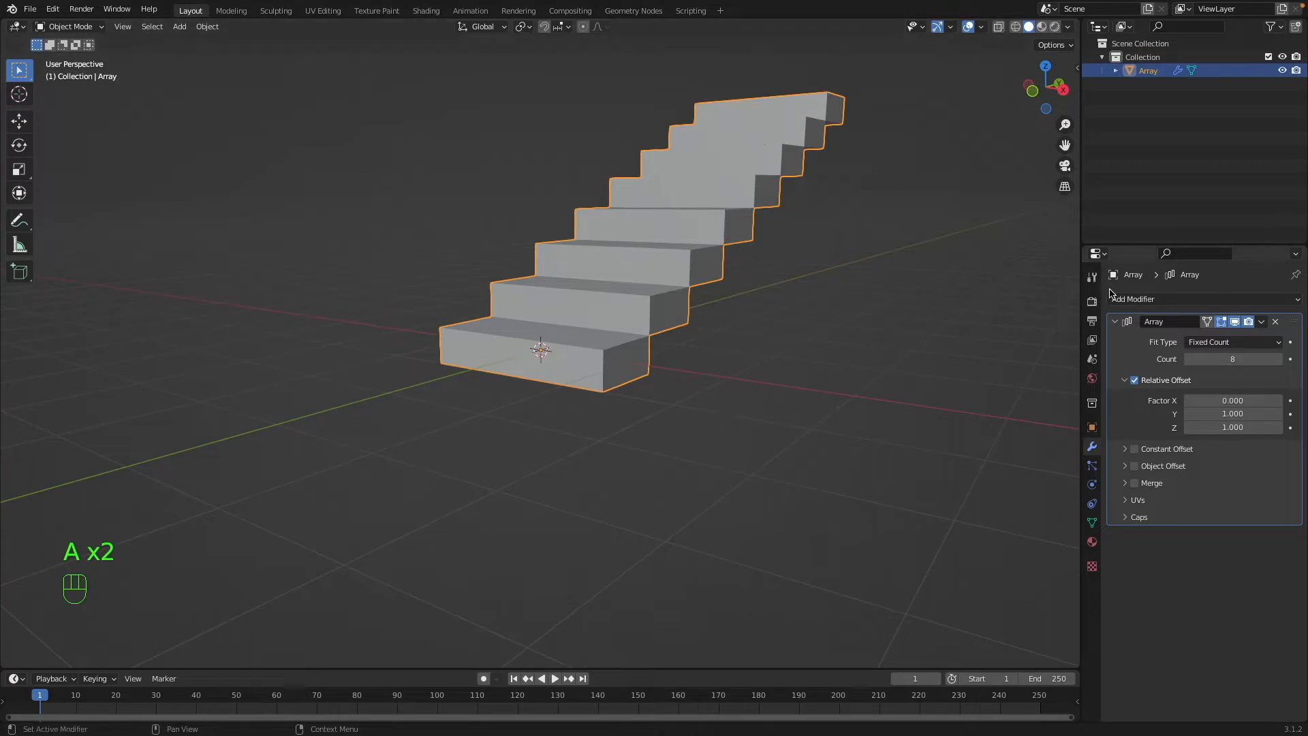
Examine the staircase's base mesh in Edit Mode, comparing wireframe and solid display.
{"action": "key", "text": "Tab"}
{"action": "key", "text": "Tab"}
{"action": "scroll", "coordinate": [594, 215], "scroll_direction": "right", "scroll_amount": 10}
{"action": "key", "text": "Tab"}
{"action": "key", "text": "shift+z"}
{"action": "scroll", "coordinate": [662, 332], "scroll_direction": "right", "scroll_amount": 5}
{"action": "key", "text": "a"}
{"action": "key", "text": "a"}
{"action": "key", "text": "shift+z"}
Try moving the first step's upper back corner vertex and undo the move.
{"action": "left_click", "coordinate": [662, 334], "text": "shift"}
{"action": "scroll", "coordinate": [663, 334], "scroll_direction": "right", "scroll_amount": 5}
{"action": "key", "text": "g"}
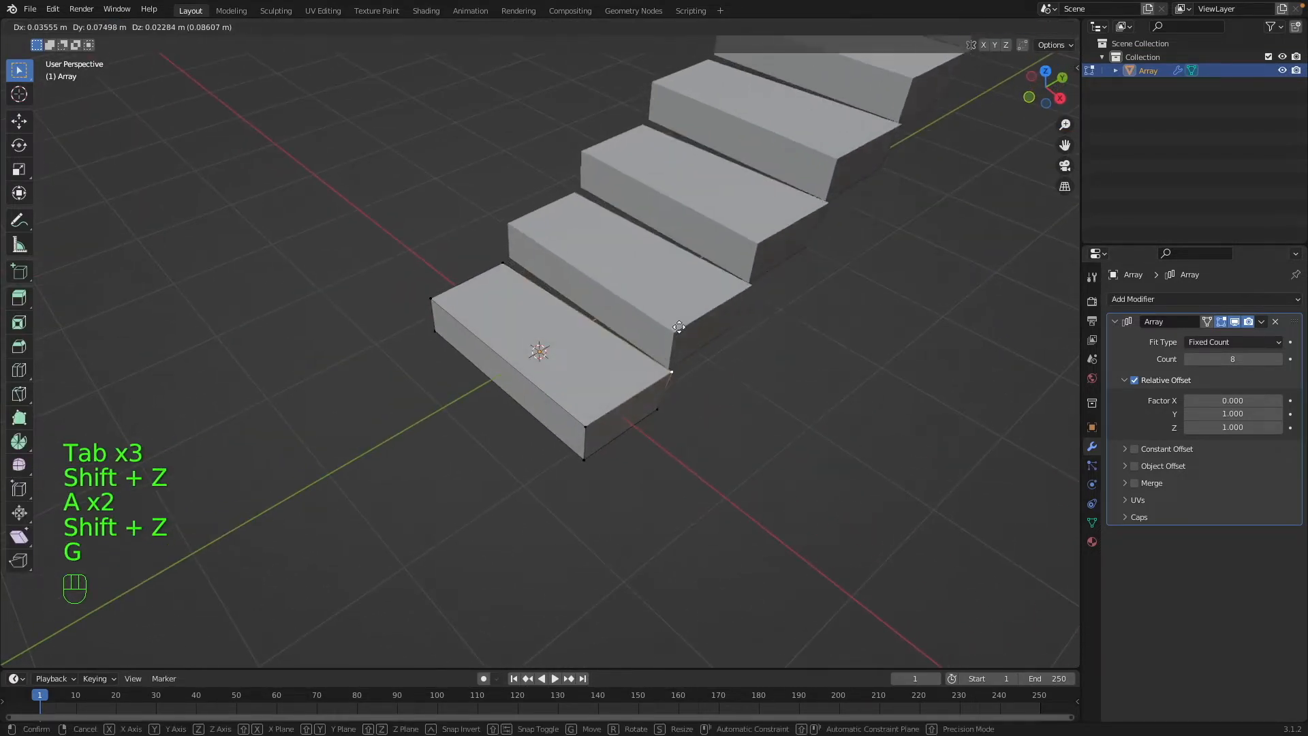
{"action": "left_click", "coordinate": [506, 292]}
{"action": "scroll", "coordinate": [505, 288], "scroll_direction": "down", "scroll_amount": 10}
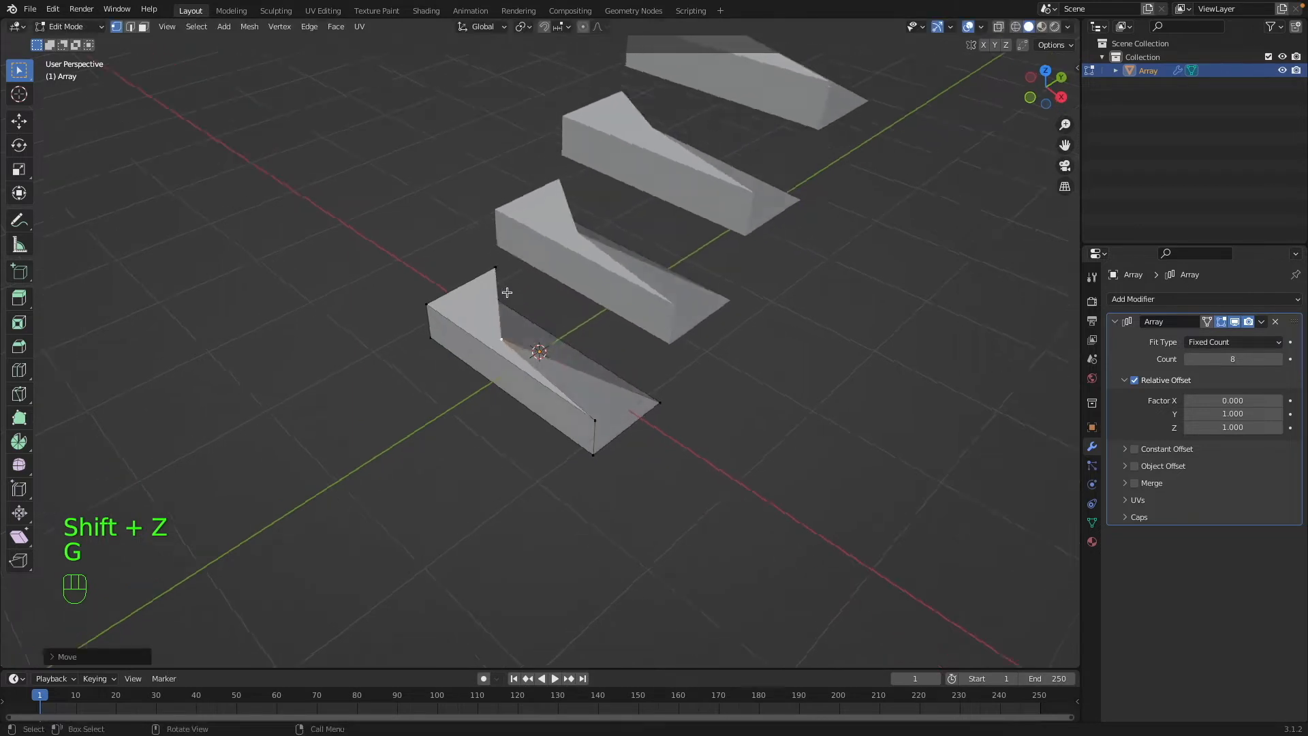
{"action": "scroll", "coordinate": [504, 287], "scroll_direction": "up", "scroll_amount": 10}
{"action": "key", "text": "super+z"}
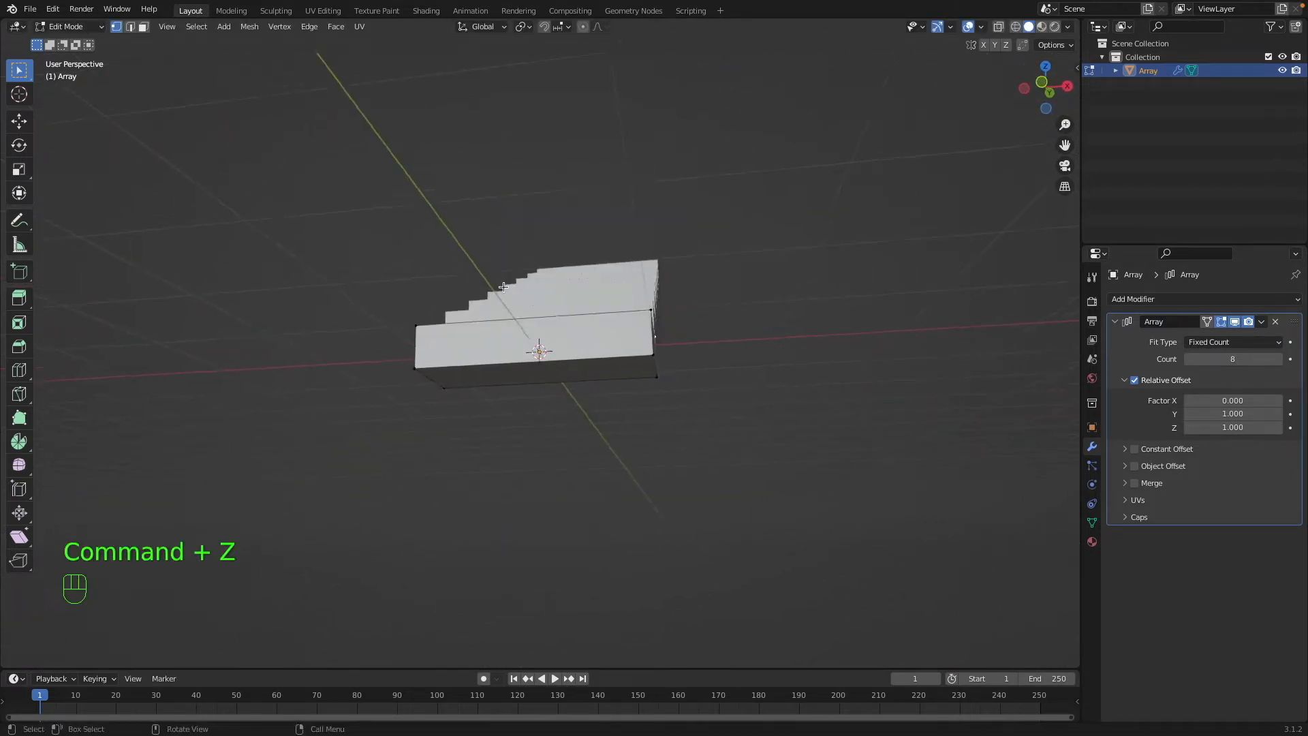
{"action": "scroll", "coordinate": [100, 321], "scroll_direction": "left", "scroll_amount": 5}
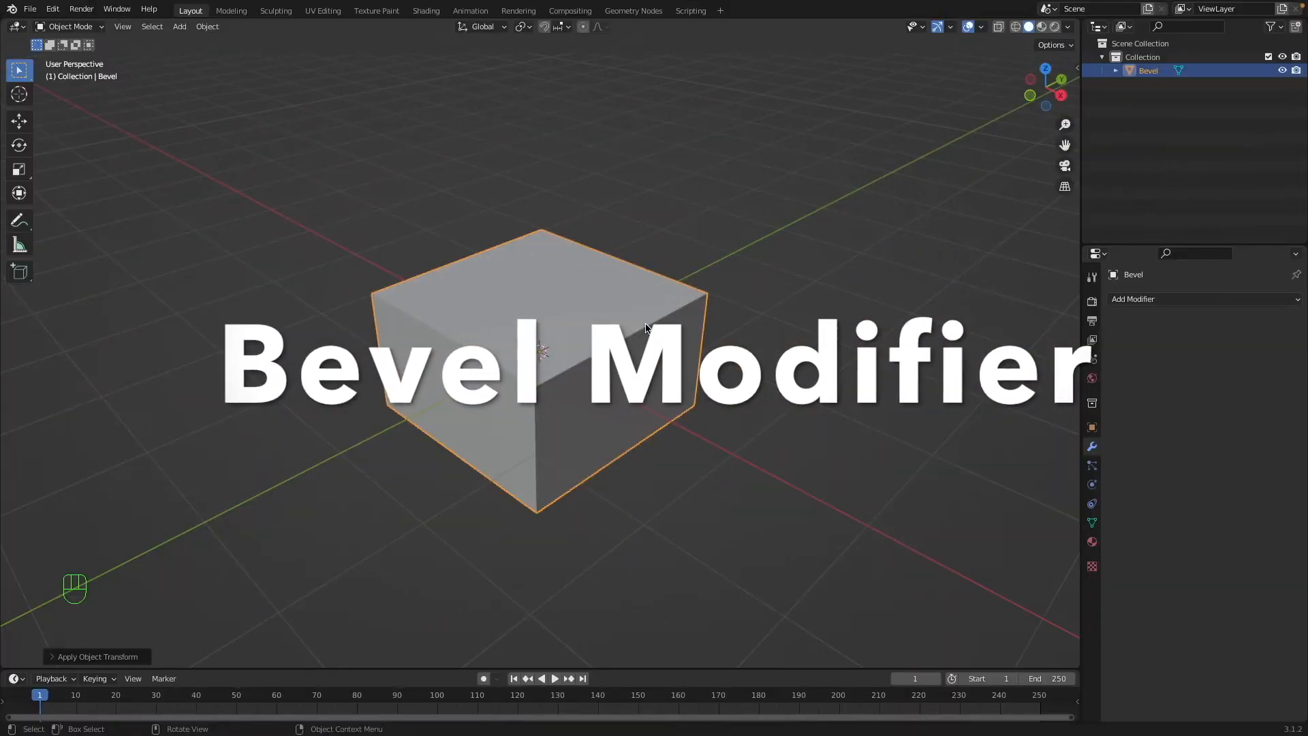
{"action": "key", "text": "n"}
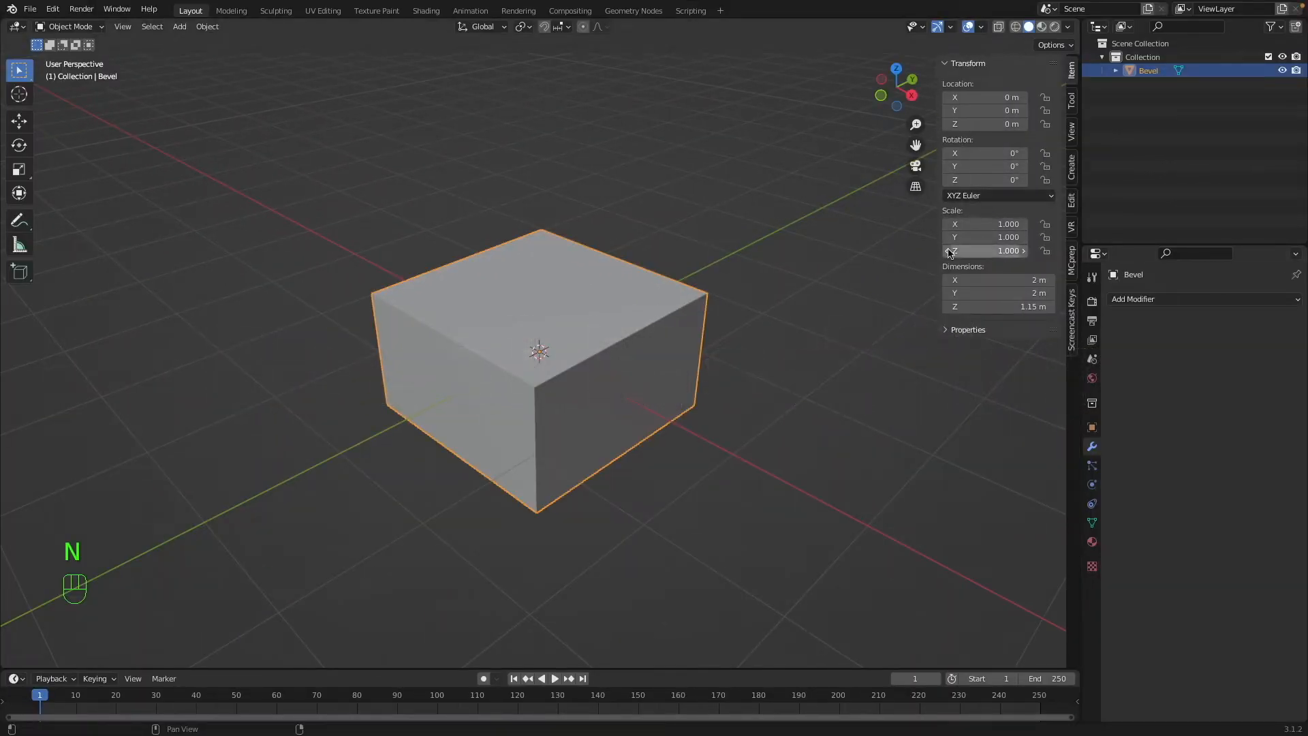
{"action": "key", "text": "n"}
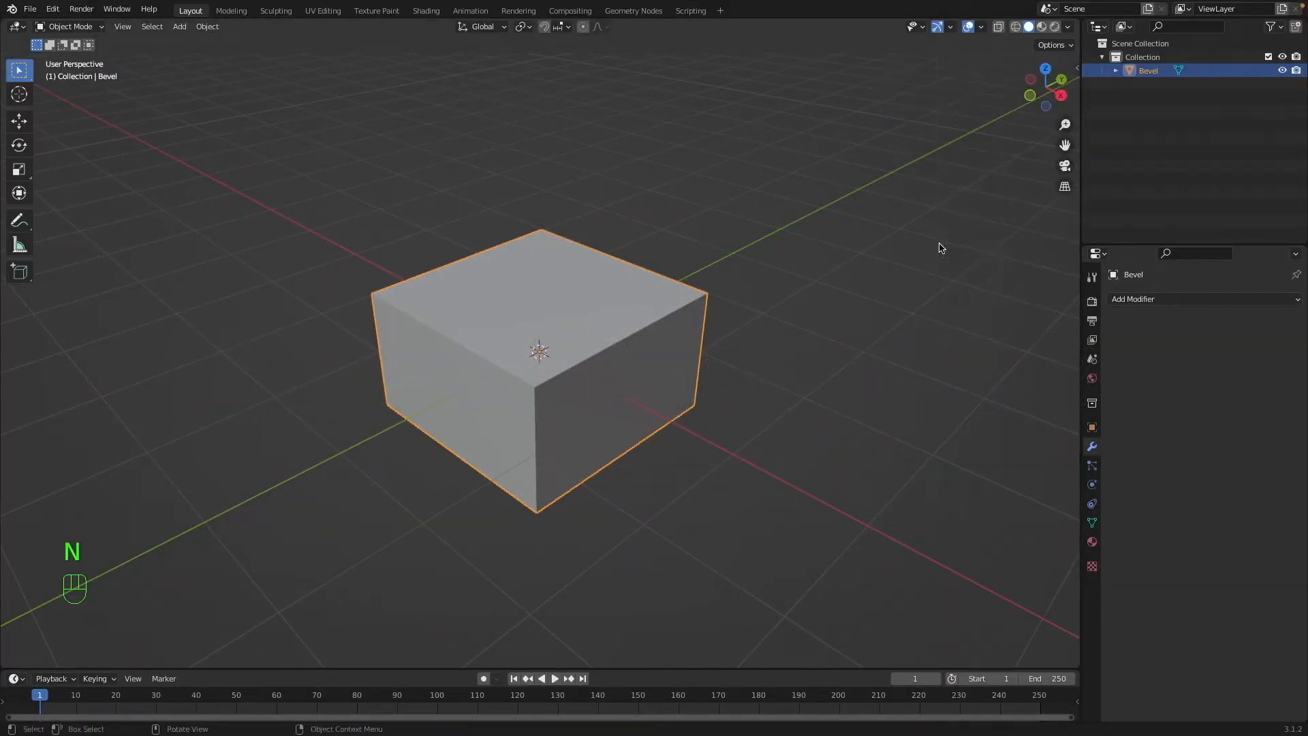
{"action": "left_click", "coordinate": [1161, 301]}
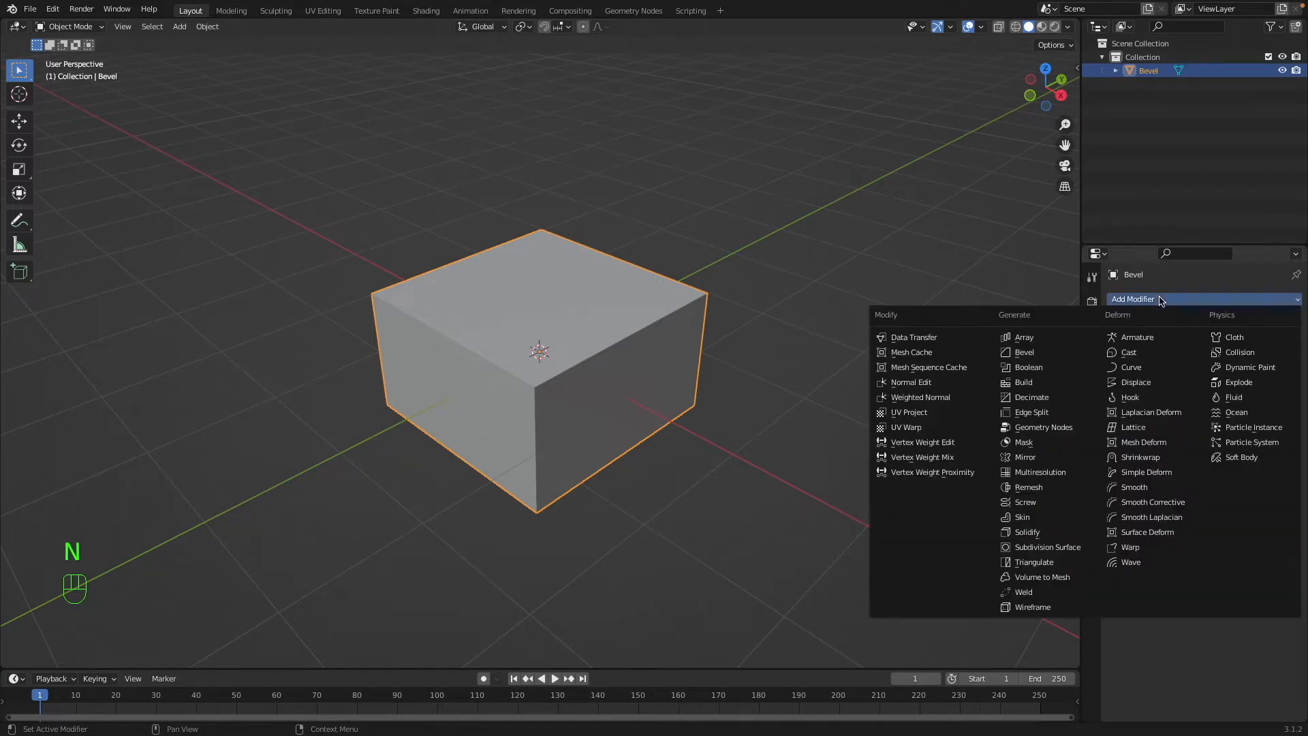
{"action": "left_click", "coordinate": [1054, 353]}
{"action": "key", "text": "super+z"}
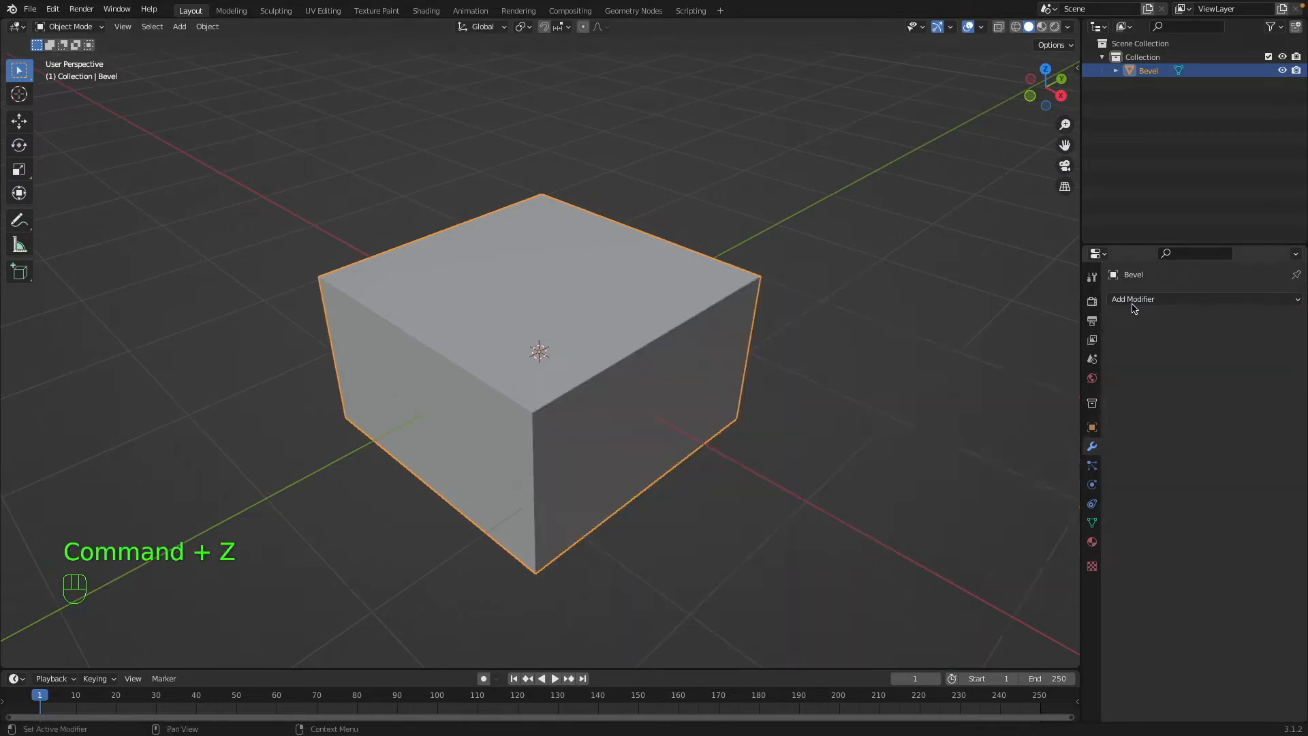
Add a Bevel modifier to the box with an amount of 0.23 m and 4 segments.
{"action": "left_click", "coordinate": [1134, 303]}
{"action": "left_click", "coordinate": [1070, 354]}
{"action": "mouse_move", "coordinate": [1258, 368]}
{"action": "left_mouse_down"}
{"action": "mouse_move", "coordinate": [1297, 368]}
{"action": "mouse_move", "coordinate": [1275, 369]}
{"action": "left_mouse_up"}
{"action": "key", "text": "a"}
{"action": "key", "text": "a"}
{"action": "middle_click_drag", "start_coordinate": [501, 366], "coordinate": [692, 354]}
{"action": "left_click", "coordinate": [531, 346]}
{"action": "left_click_drag", "start_coordinate": [1286, 393], "coordinate": [1303, 393]}
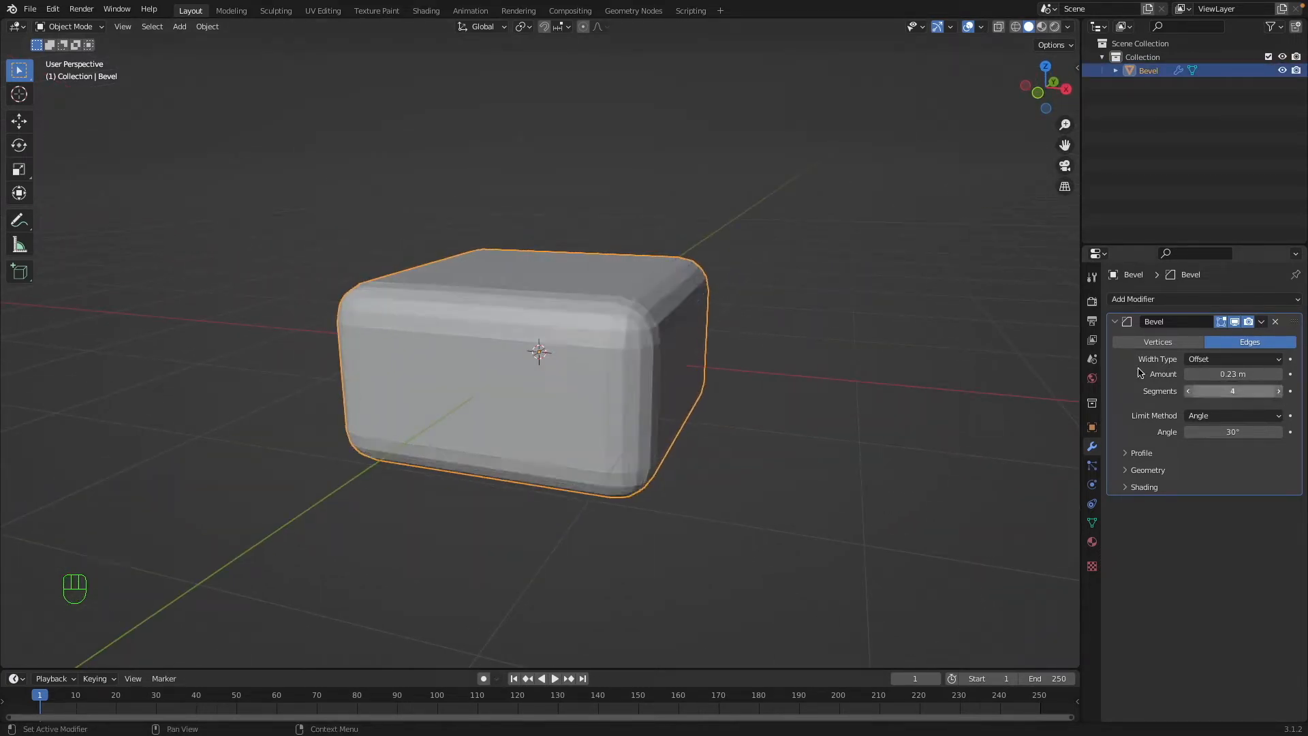
Hide the Bevel modifier in the viewport and try beveling the whole box in Edit Mode, switching from edge to vertex bevel.
{"action": "left_click", "coordinate": [1237, 326]}
{"action": "key", "text": "Tab"}
{"action": "key", "text": "super+b"}
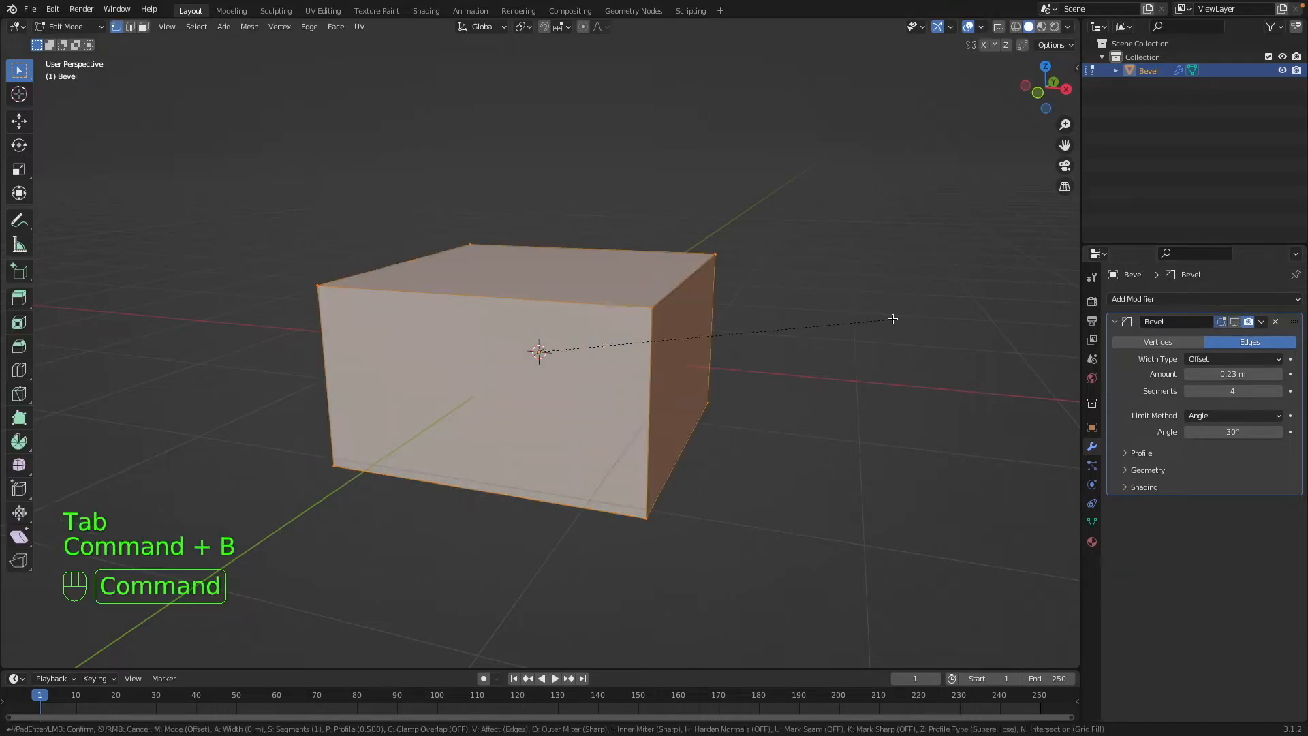
{"action": "scroll", "coordinate": [917, 313], "scroll_direction": "up", "scroll_amount": 6}
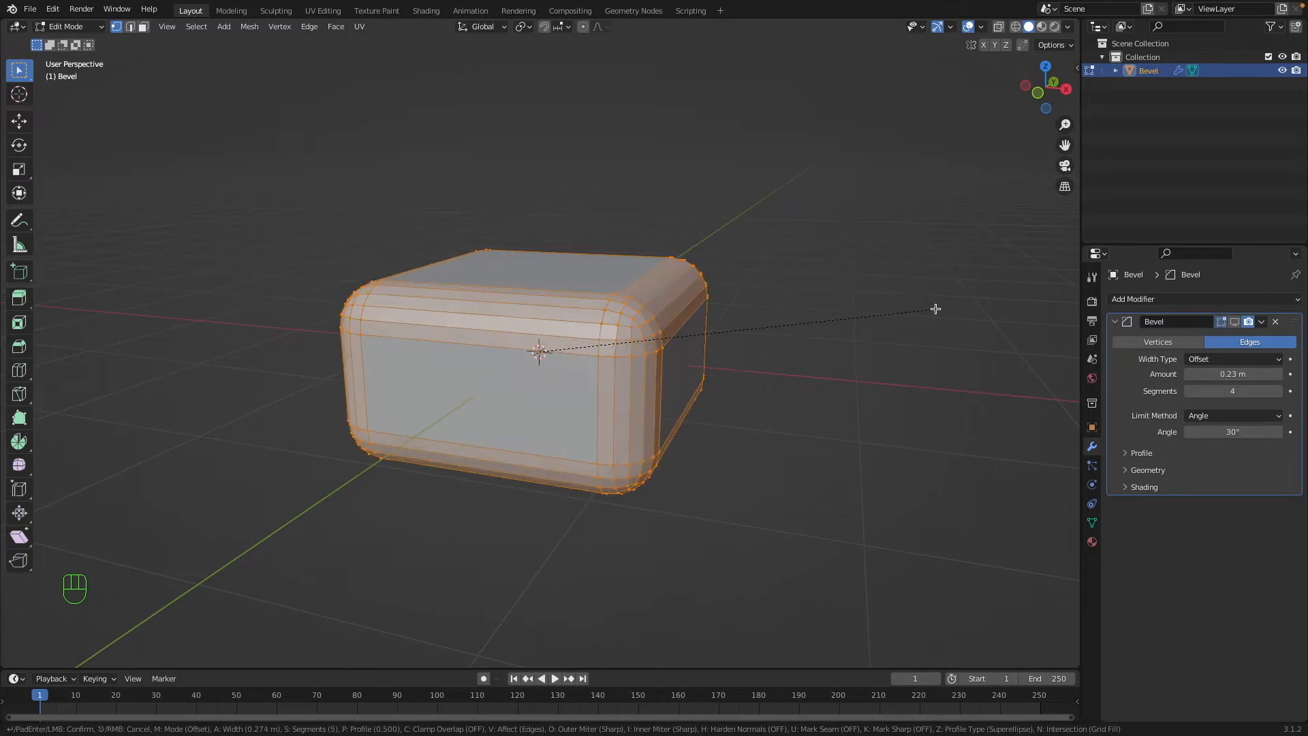
{"action": "key", "text": "v"}
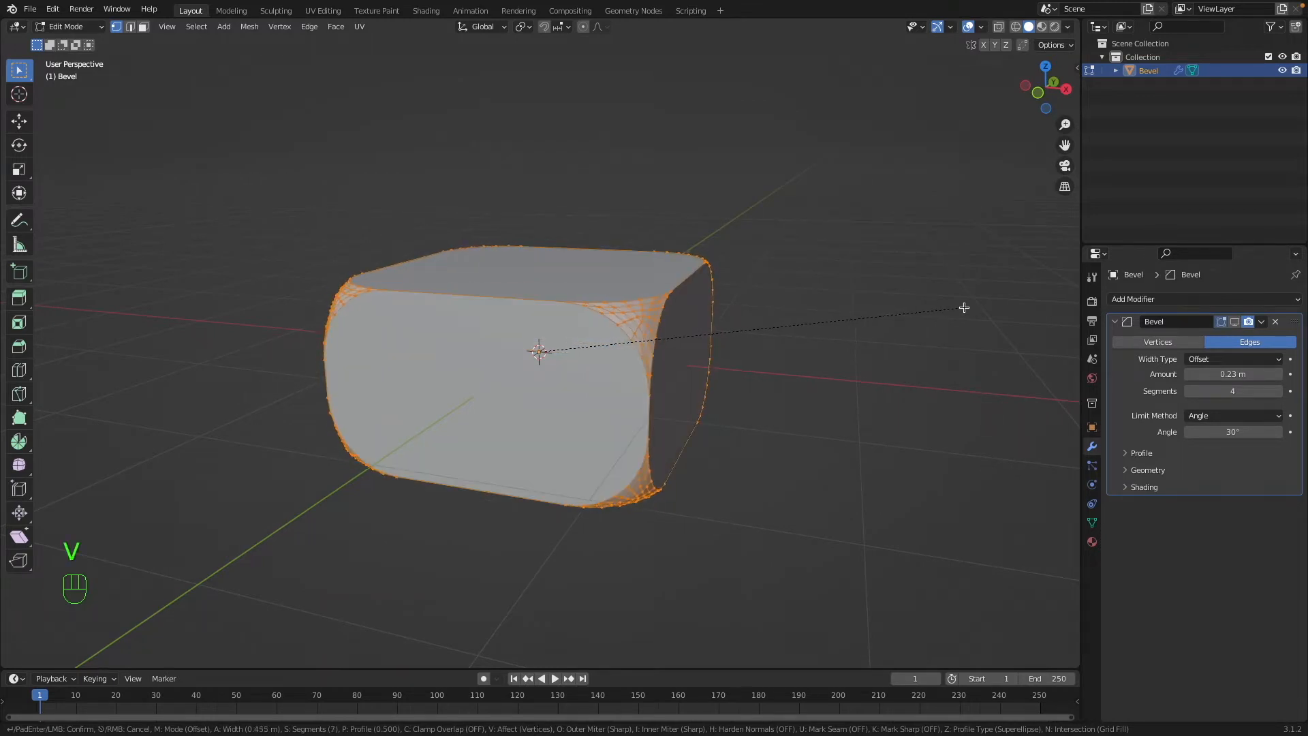
{"action": "key", "text": "super+z"}
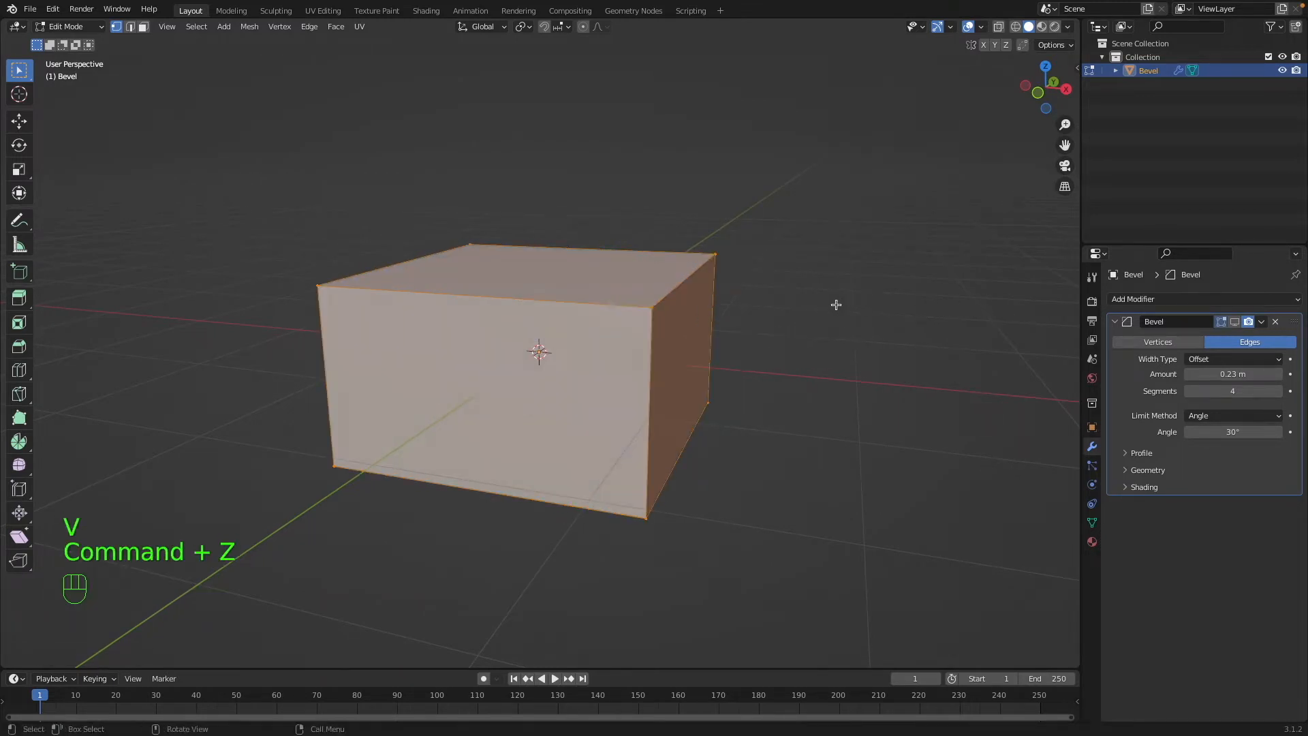
{"action": "key", "text": "Tab"}
Set the Bevel modifier to affect vertices and show its effect in the viewport again.
{"action": "left_click", "coordinate": [1166, 340]}
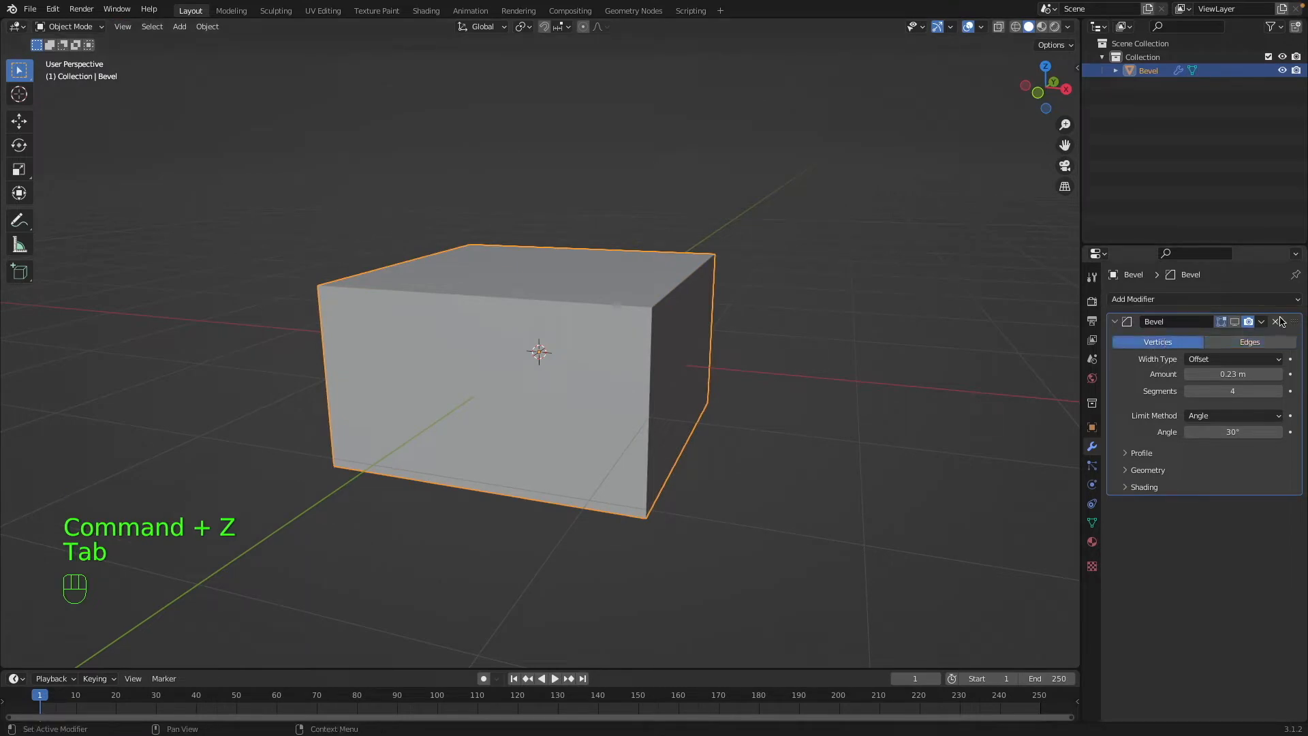
{"action": "left_click", "coordinate": [1240, 321]}
{"action": "key", "text": "a"}
{"action": "key", "text": "a"}
{"action": "middle_click_drag", "start_coordinate": [592, 170], "coordinate": [692, 409]}
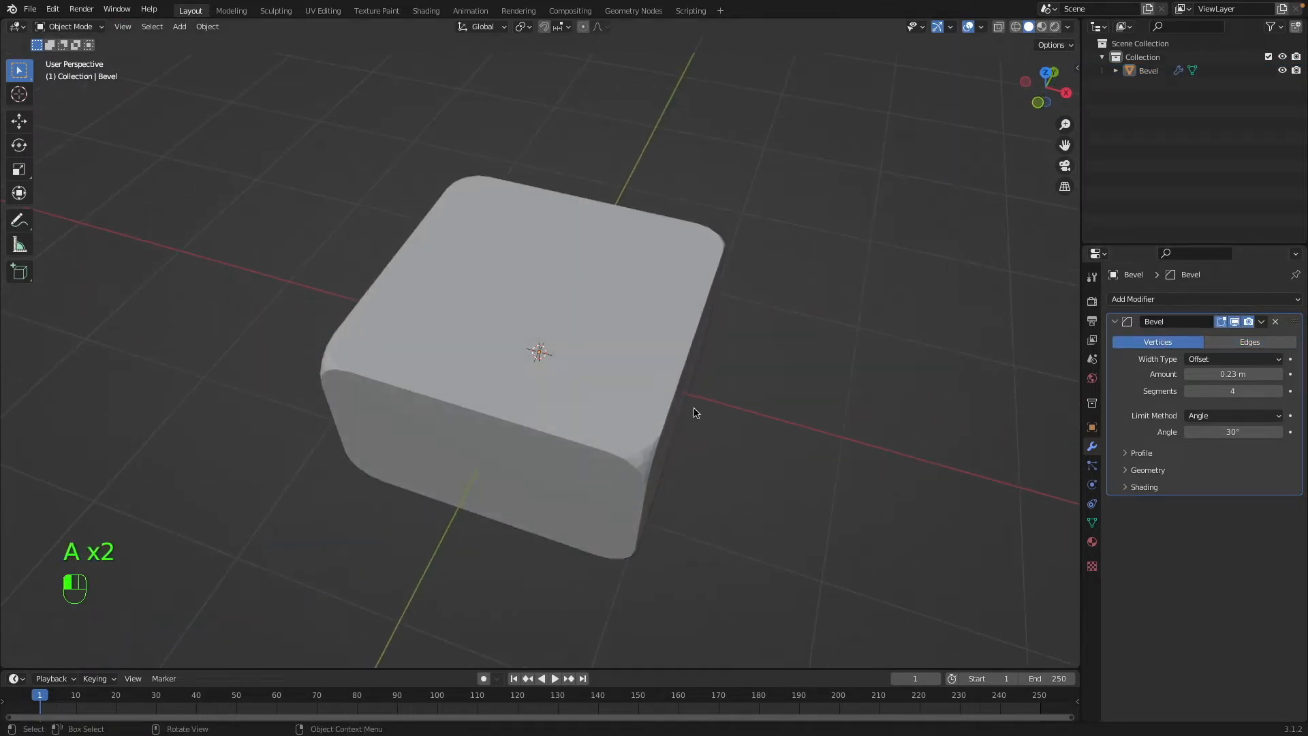
{"action": "left_click", "coordinate": [643, 385]}
Increase the vertex bevel amount to 1 m, and further to 51.78 m.
{"action": "left_click_drag", "start_coordinate": [1252, 374], "coordinate": [1301, 374]}
{"action": "key", "text": "a"}
{"action": "key", "text": "a"}
{"action": "key", "text": "a"}
{"action": "middle_click_drag", "start_coordinate": [783, 436], "coordinate": [714, 373]}
{"action": "key", "text": "a"}
{"action": "key", "text": "a"}
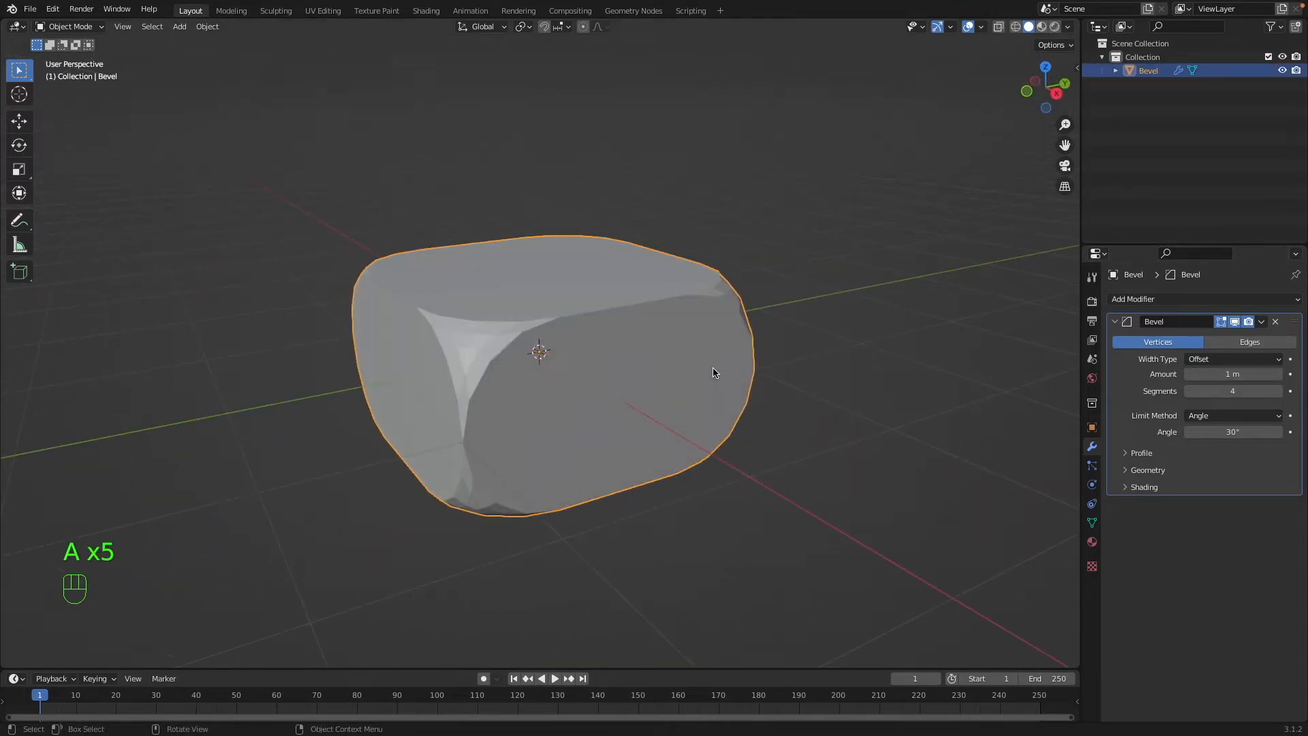
{"action": "left_click_drag", "start_coordinate": [1252, 374], "coordinate": [1280, 374]}
{"action": "key", "text": "a"}
{"action": "key", "text": "a"}
{"action": "middle_click_drag", "start_coordinate": [672, 394], "coordinate": [602, 402]}
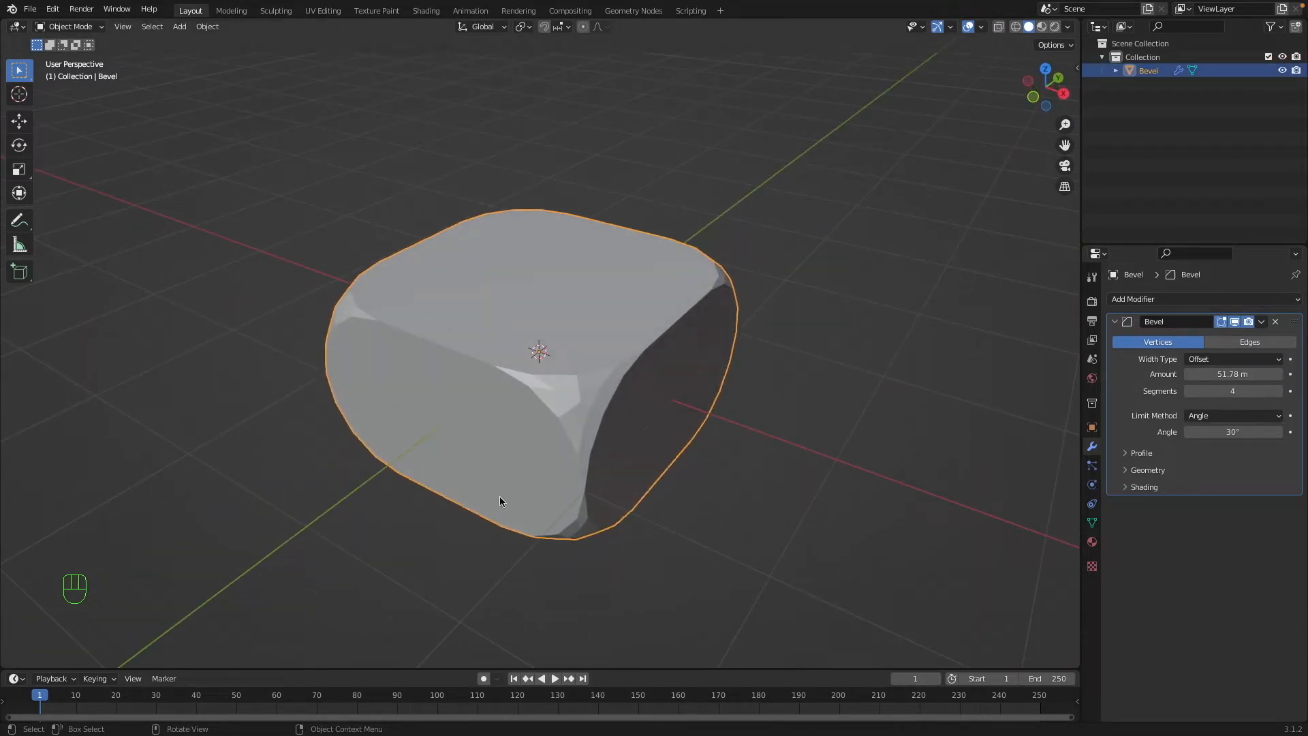
Expand the bevel's profile settings and lower the Superellipse shape to 0.07.
{"action": "left_click", "coordinate": [1148, 458]}
{"action": "left_click_drag", "start_coordinate": [1210, 495], "coordinate": [1168, 495]}
{"action": "key", "text": "a"}
{"action": "key", "text": "a"}
{"action": "middle_click_drag", "start_coordinate": [615, 388], "coordinate": [1066, 406]}
{"action": "left_click", "coordinate": [580, 386]}
Switch the Bevel modifier to edges and set its profile shape to 0.73.
{"action": "left_click", "coordinate": [1238, 342]}
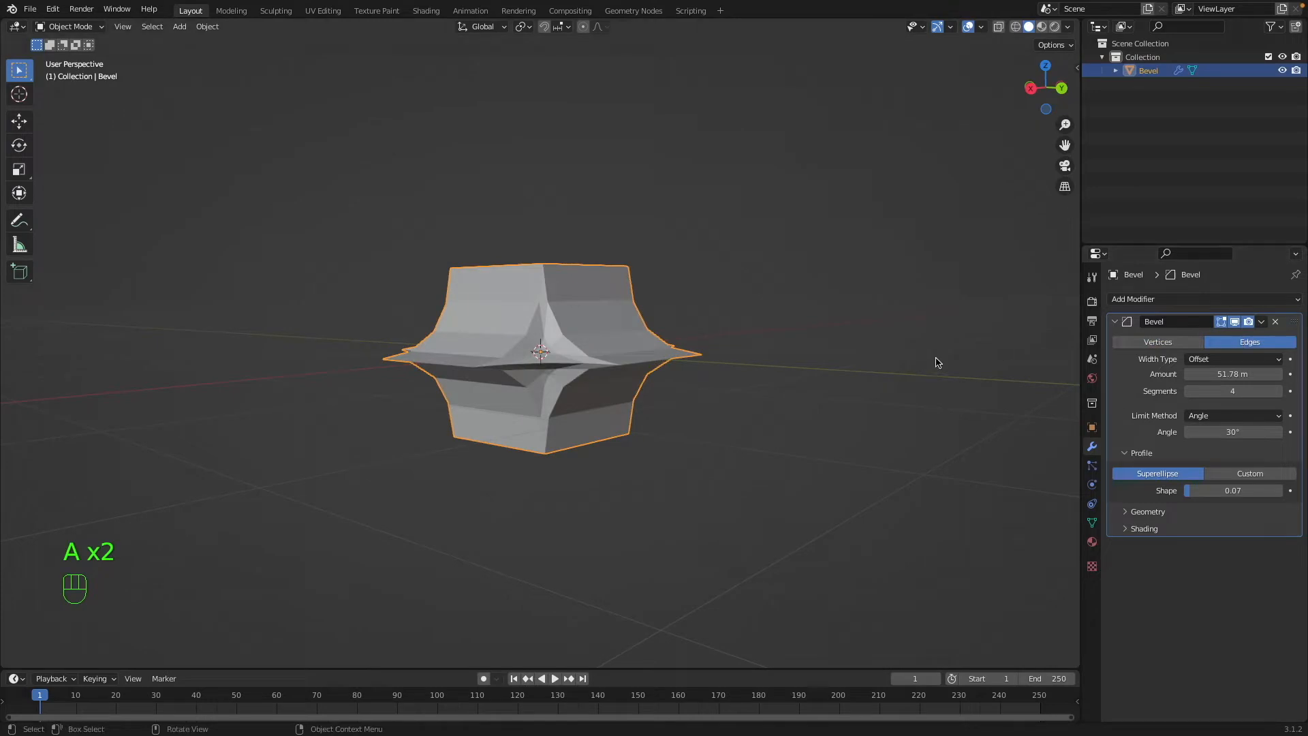
{"action": "middle_click_drag", "start_coordinate": [935, 363], "coordinate": [1090, 416]}
{"action": "left_click_drag", "start_coordinate": [1200, 490], "coordinate": [1256, 490]}
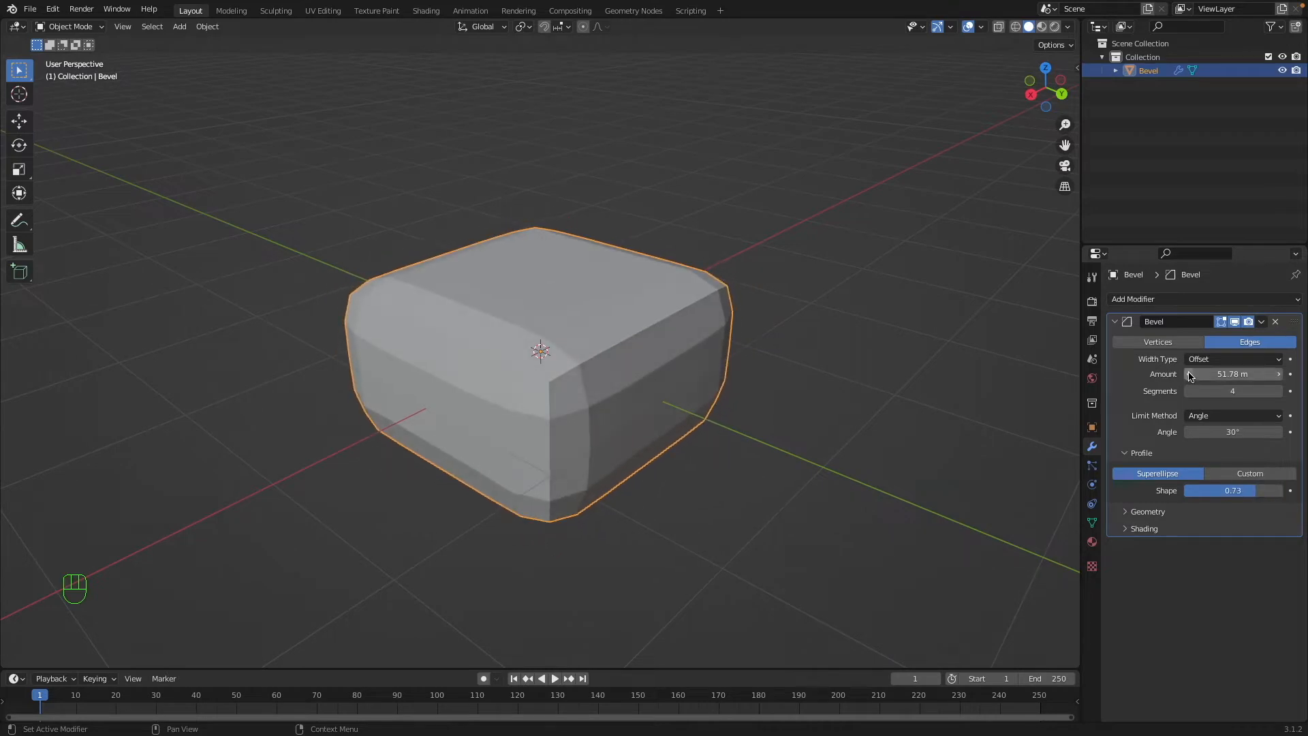
Switch the Bevel modifier back to affecting vertices.
{"action": "left_click", "coordinate": [1173, 342]}
{"action": "key", "text": "a"}
{"action": "middle_click_drag", "start_coordinate": [451, 314], "coordinate": [456, 316]}
{"action": "left_click", "coordinate": [456, 316]}
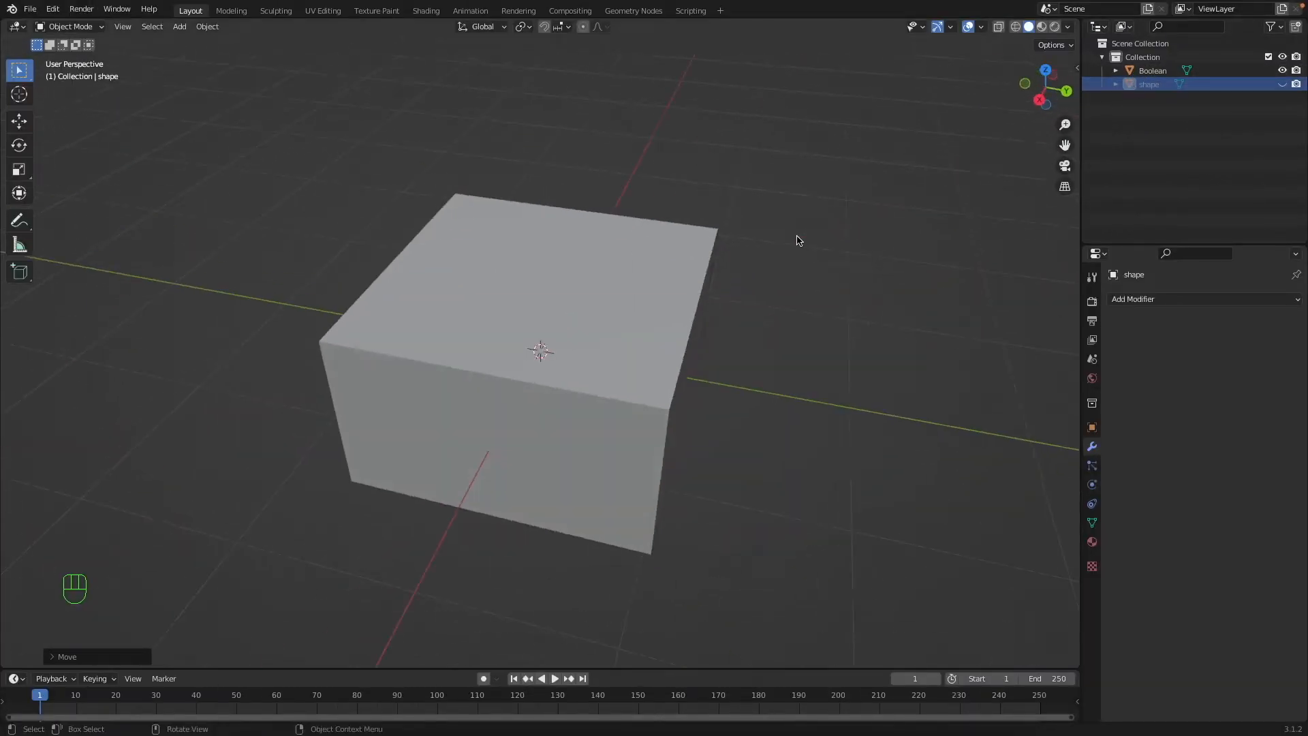
Select the box named Boolean and apply its object transforms.
{"action": "left_click", "coordinate": [692, 312]}
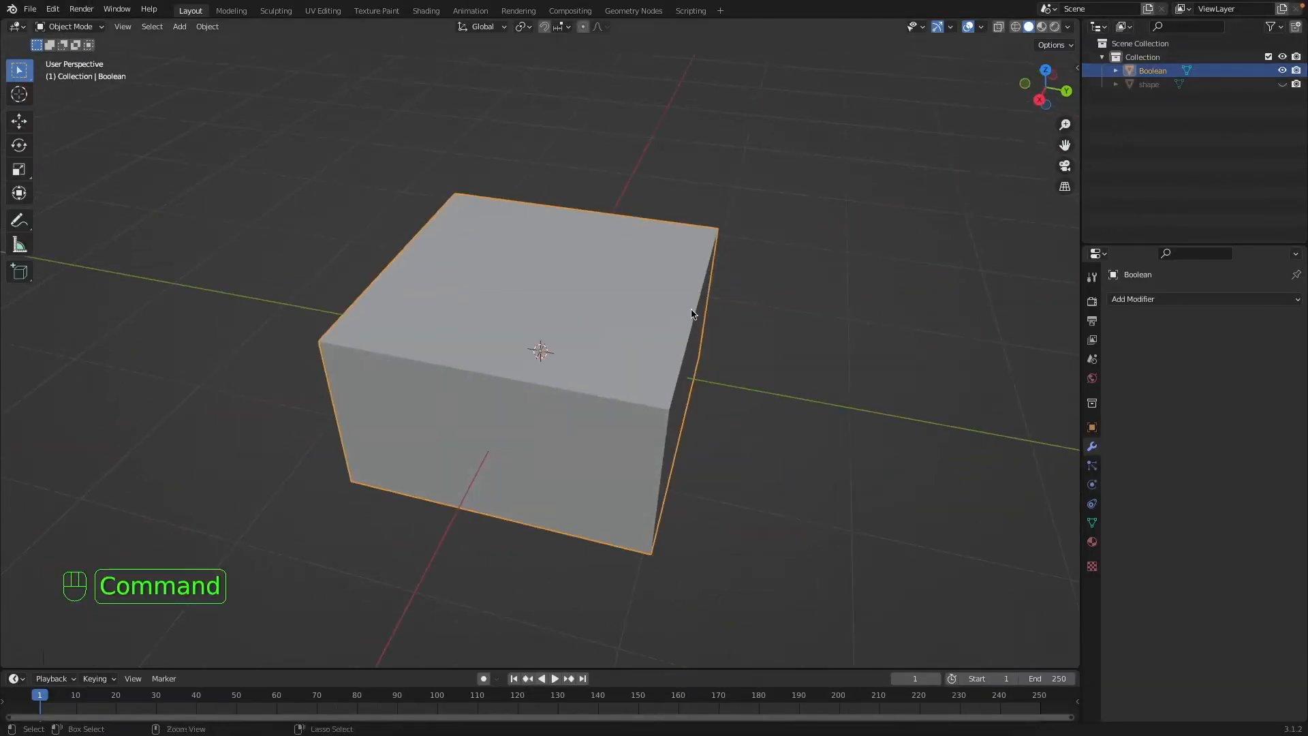
{"action": "key", "text": "super+a"}
{"action": "left_click", "coordinate": [693, 312]}
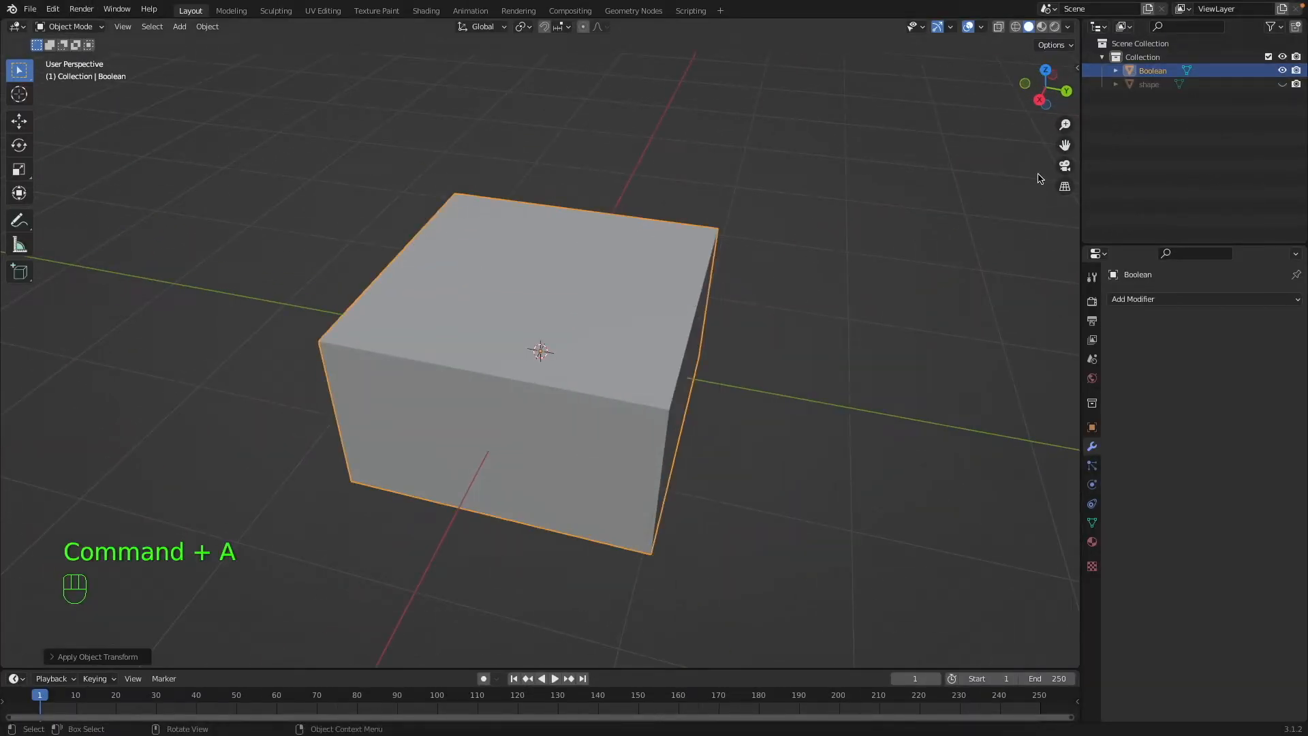
Unhide the cylinder named shape, apply its object transforms and hide it in the viewport again.
{"action": "left_click", "coordinate": [1281, 84]}
{"action": "left_click", "coordinate": [1143, 84]}
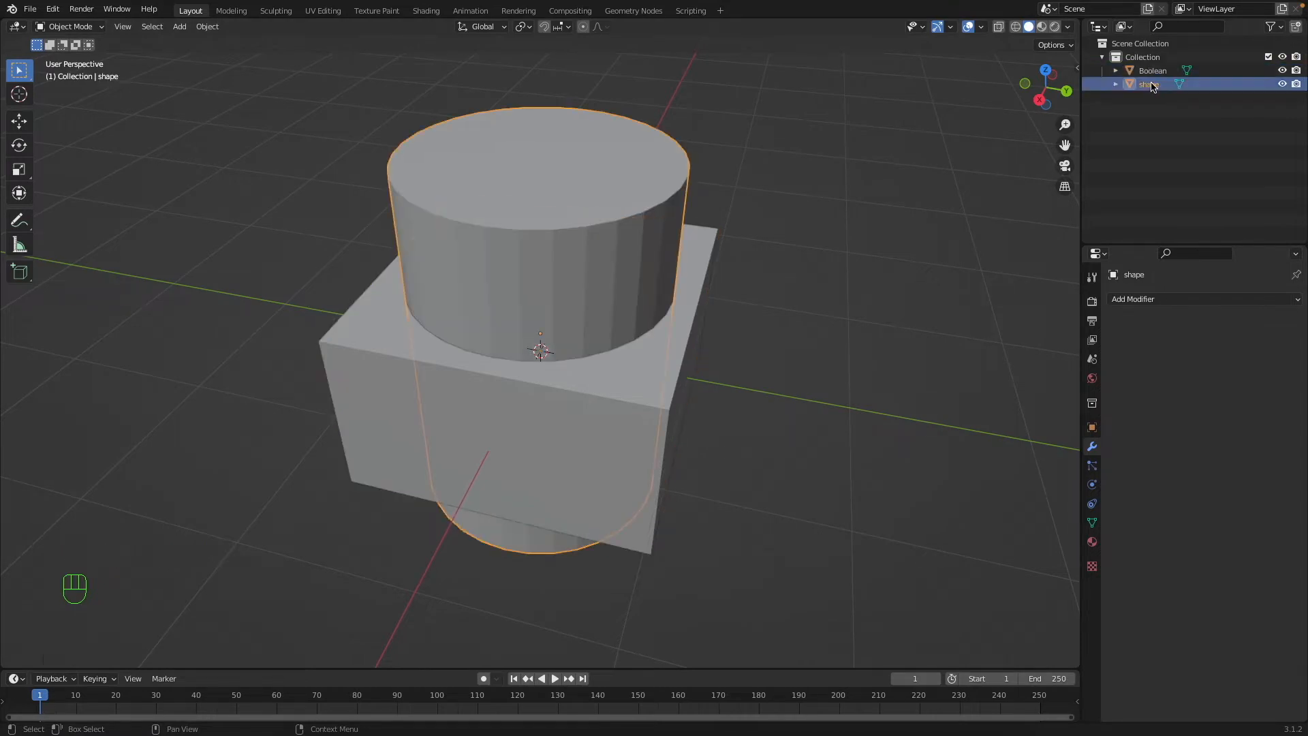
{"action": "key", "text": "super+a"}
{"action": "left_click", "coordinate": [627, 154]}
{"action": "right_click", "coordinate": [628, 234]}
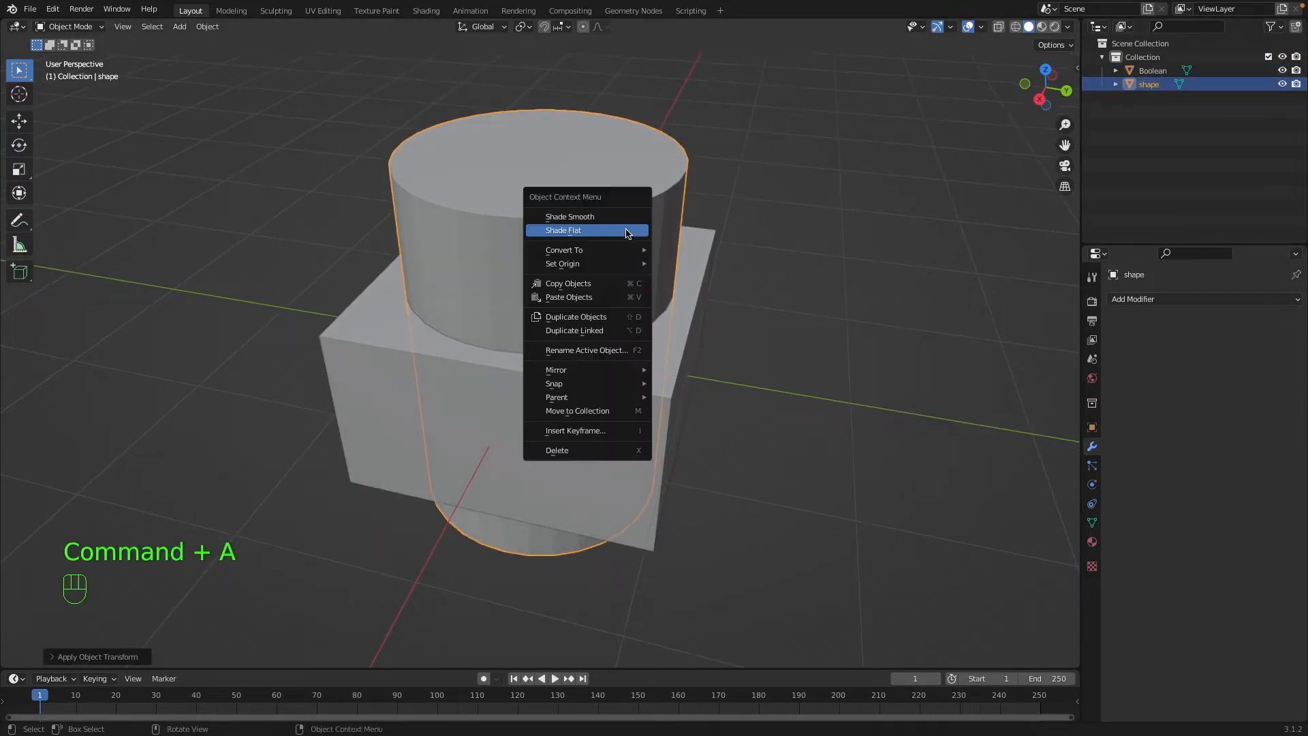
{"action": "left_click", "coordinate": [1281, 84]}
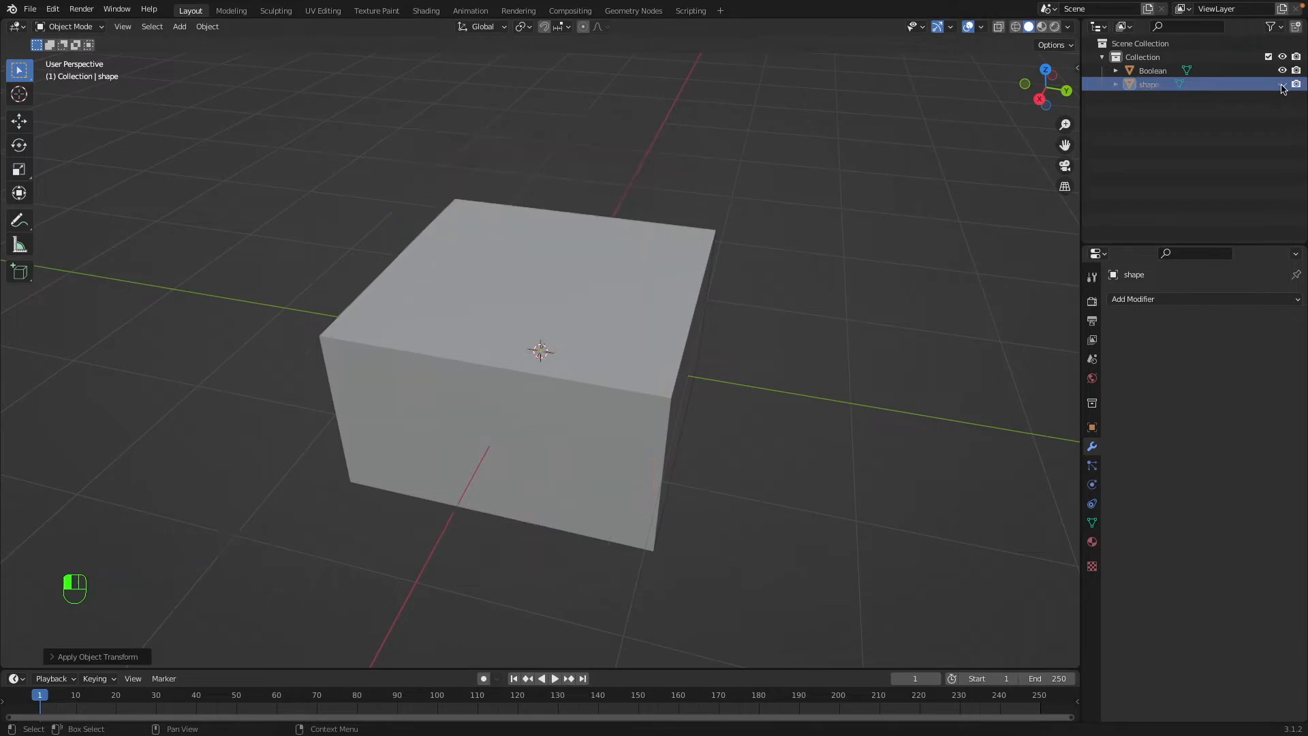
Add a Boolean modifier to the box and cut the object shape from it with the Difference operation.
{"action": "left_click", "coordinate": [546, 282]}
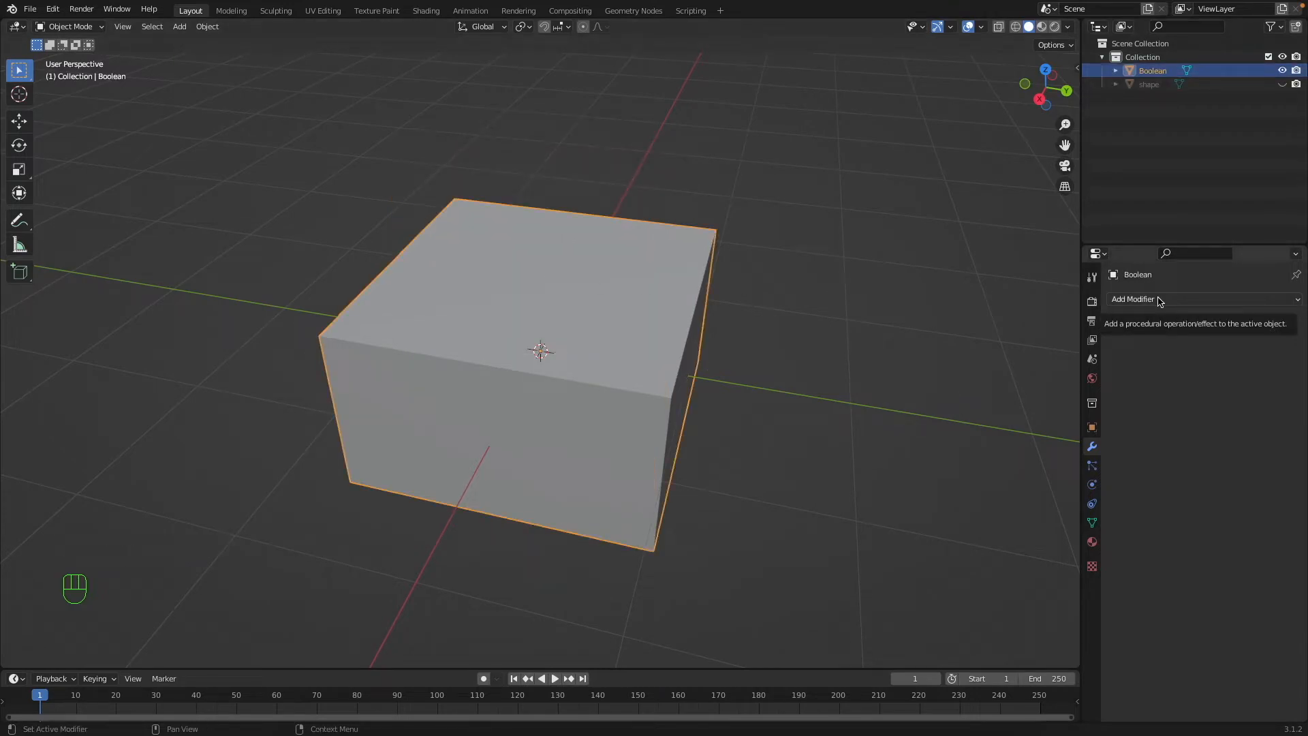
{"action": "left_click", "coordinate": [1180, 301]}
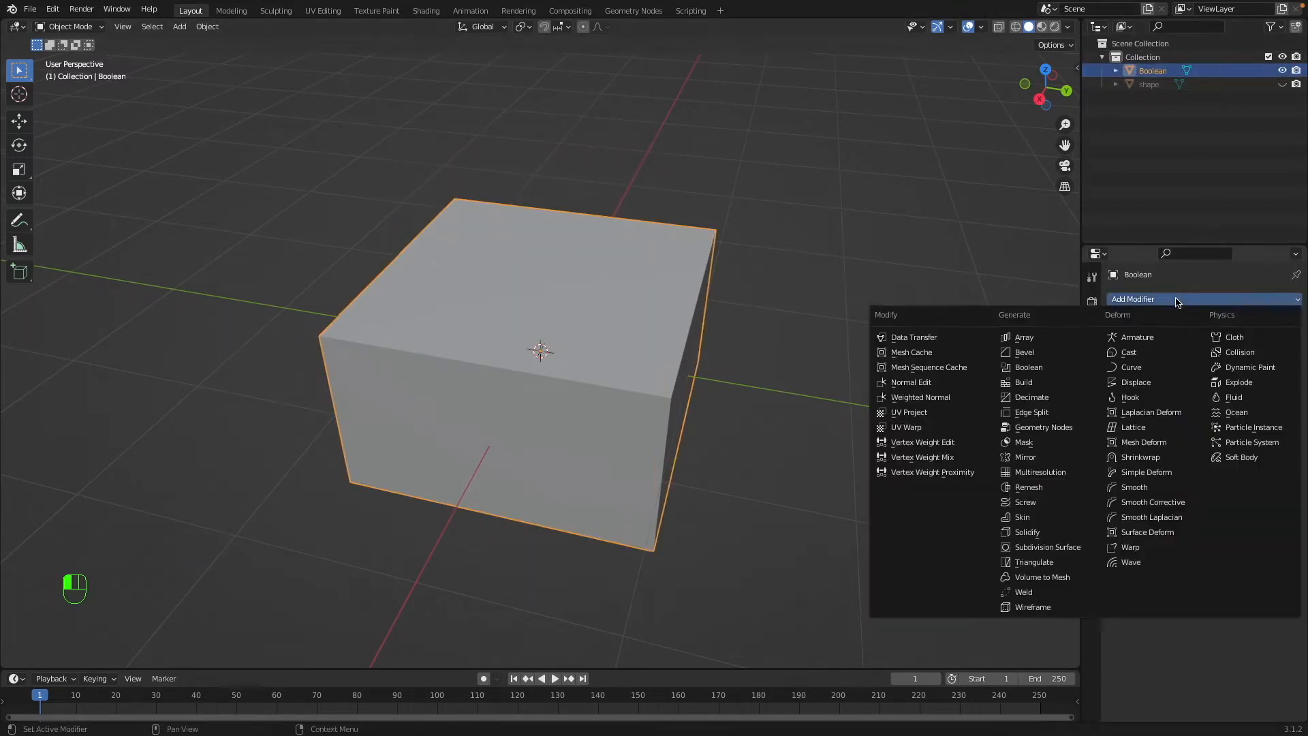
{"action": "left_click", "coordinate": [1029, 372]}
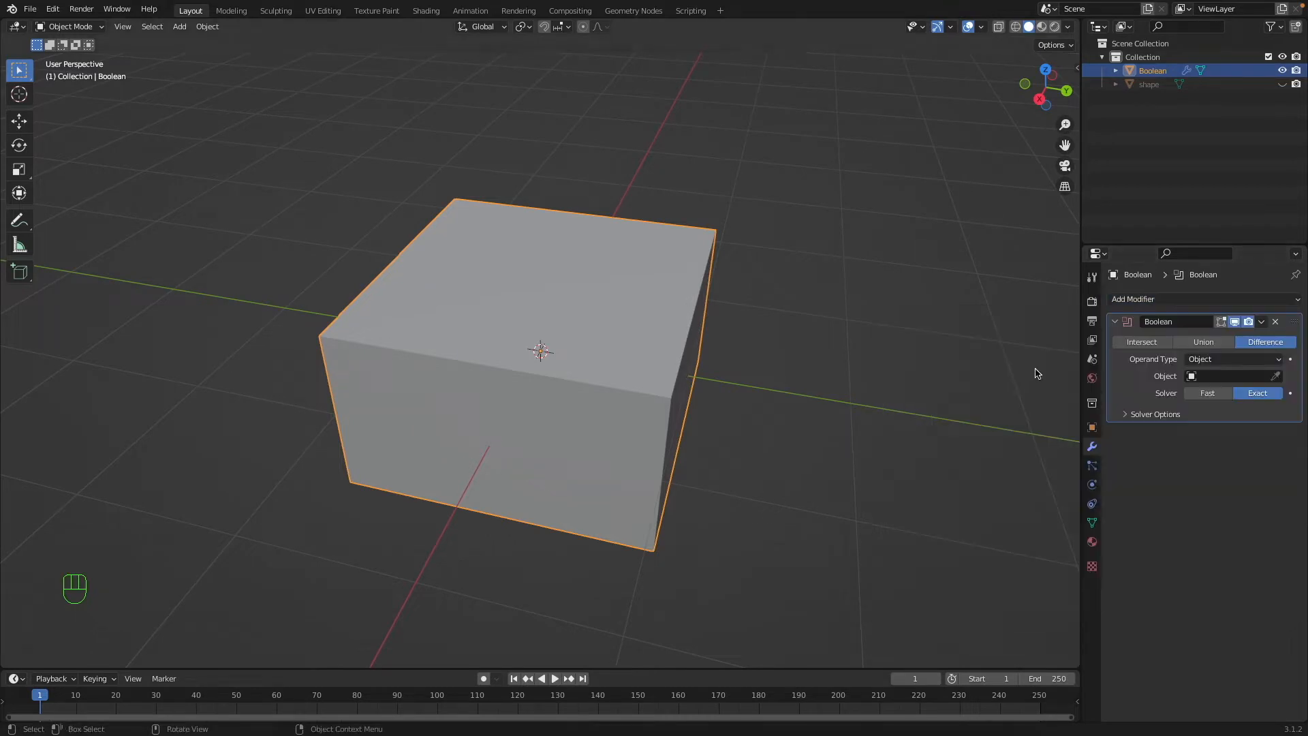
{"action": "left_click", "coordinate": [1237, 377]}
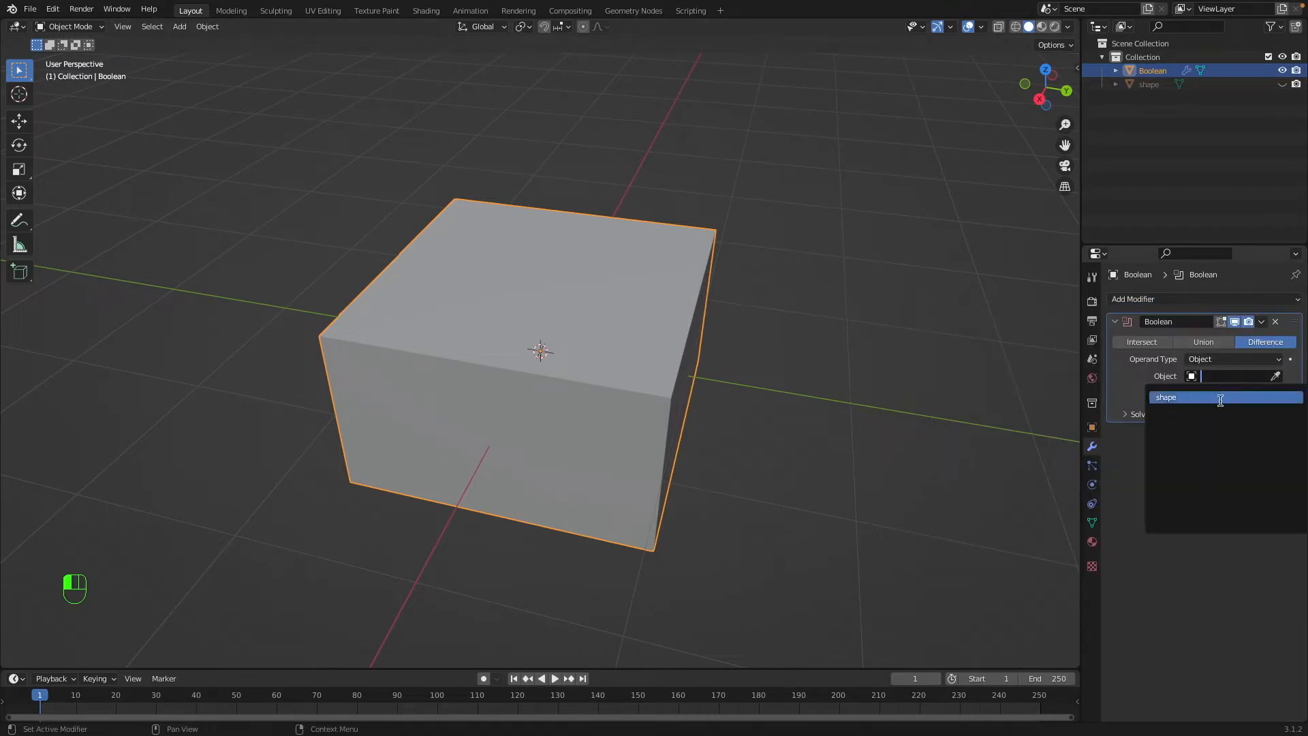
{"action": "left_click", "coordinate": [1220, 401]}
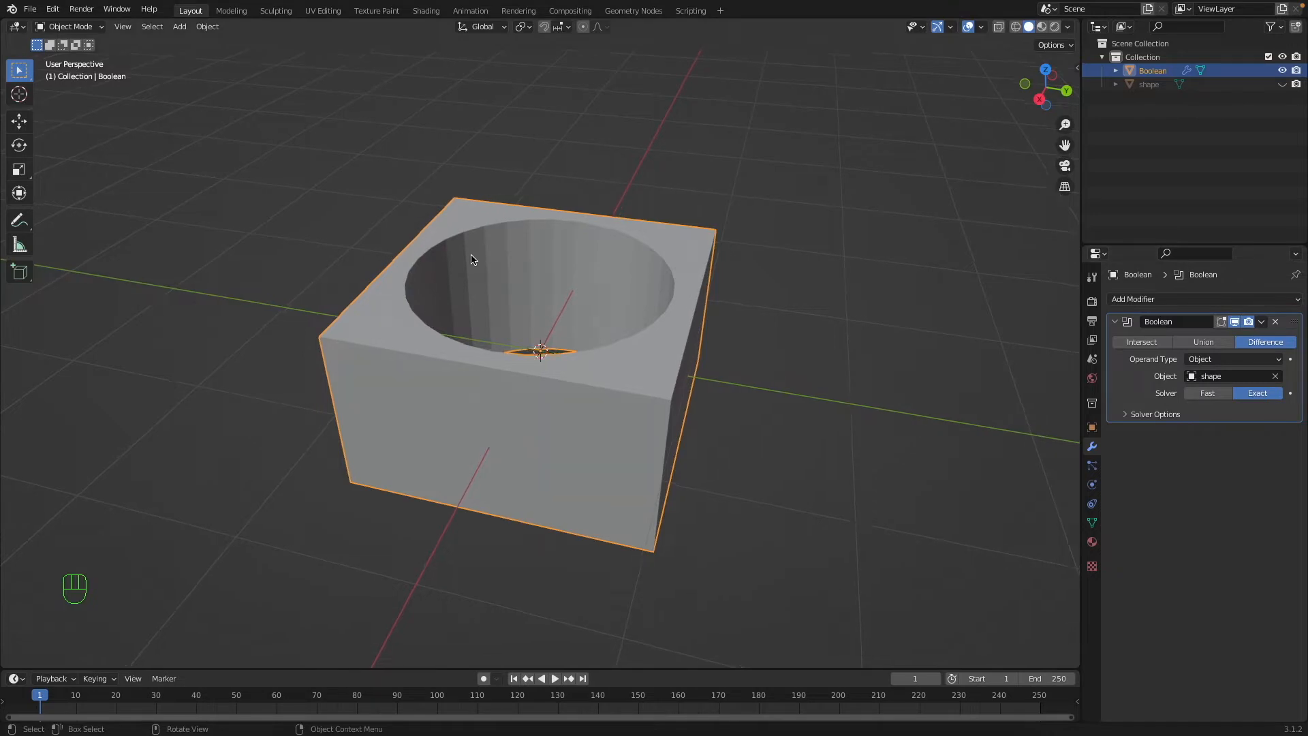
Deselect everything, inspect the hole through the box from above and below, and try the Fast solver.
{"action": "scroll", "coordinate": [613, 283], "scroll_direction": "up", "scroll_amount": 5}
{"action": "key", "text": "a"}
{"action": "key", "text": "a"}
{"action": "scroll", "coordinate": [626, 279], "scroll_direction": "down", "scroll_amount": 3}
{"action": "scroll", "coordinate": [627, 279], "scroll_direction": "up", "scroll_amount": 5, "text": "super"}
{"action": "scroll", "coordinate": [627, 278], "scroll_direction": "up", "scroll_amount": 5}
{"action": "scroll", "coordinate": [627, 277], "scroll_direction": "down", "scroll_amount": 5}
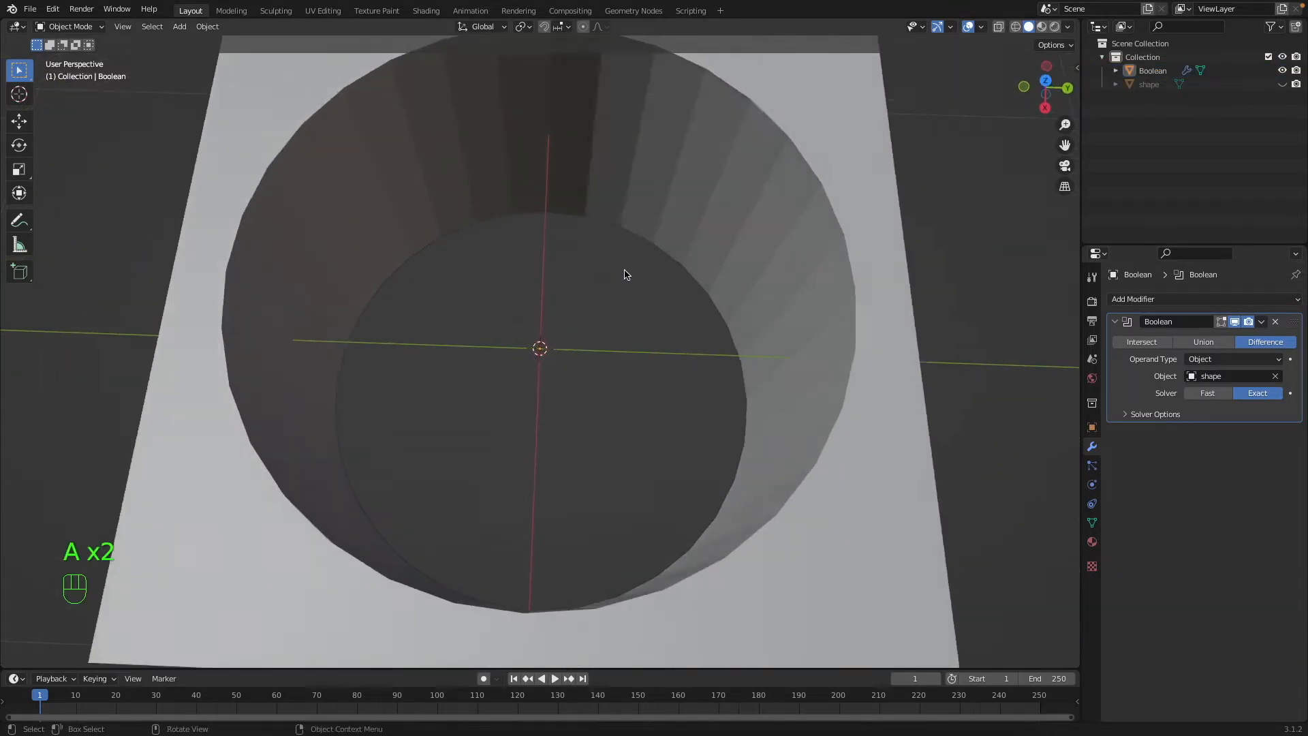
{"action": "scroll", "coordinate": [626, 278], "scroll_direction": "up", "scroll_amount": 5}
{"action": "scroll", "coordinate": [627, 278], "scroll_direction": "down", "scroll_amount": 4, "text": "super"}
{"action": "scroll", "coordinate": [626, 278], "scroll_direction": "up", "scroll_amount": 4}
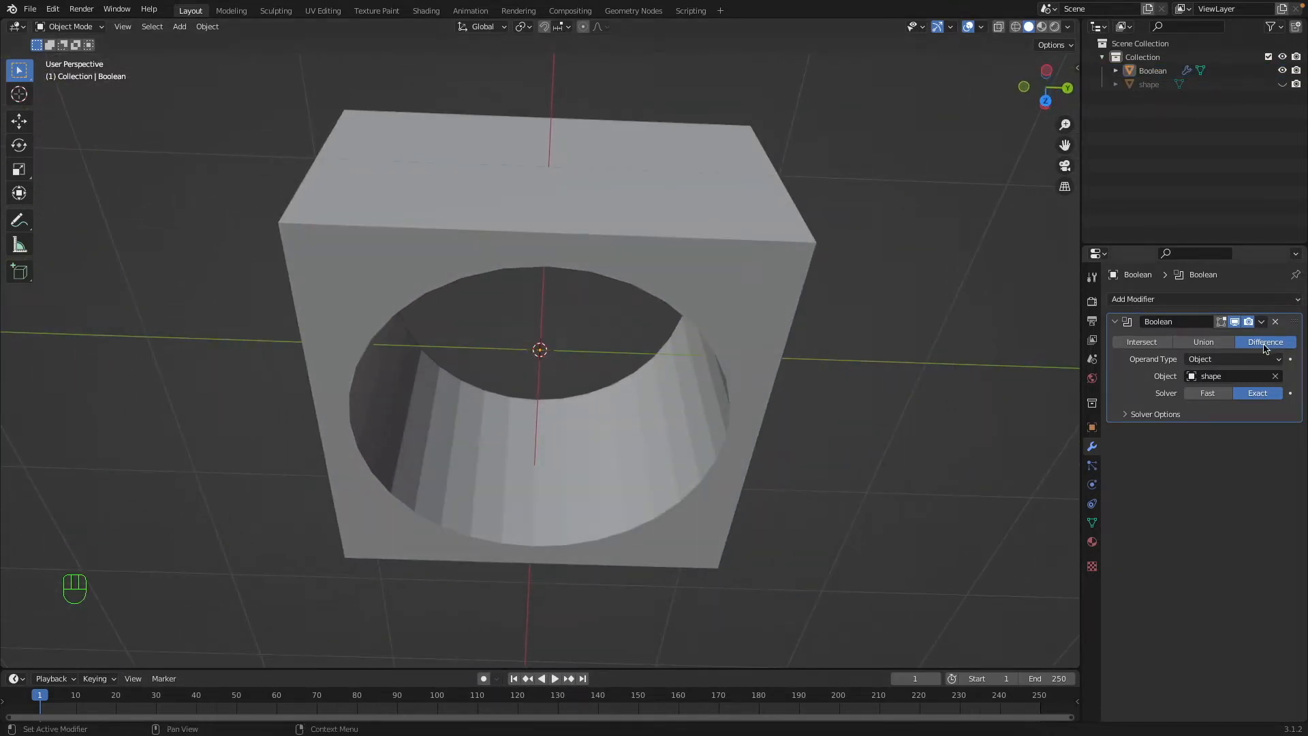
{"action": "scroll", "coordinate": [801, 322], "scroll_direction": "down", "scroll_amount": 4}
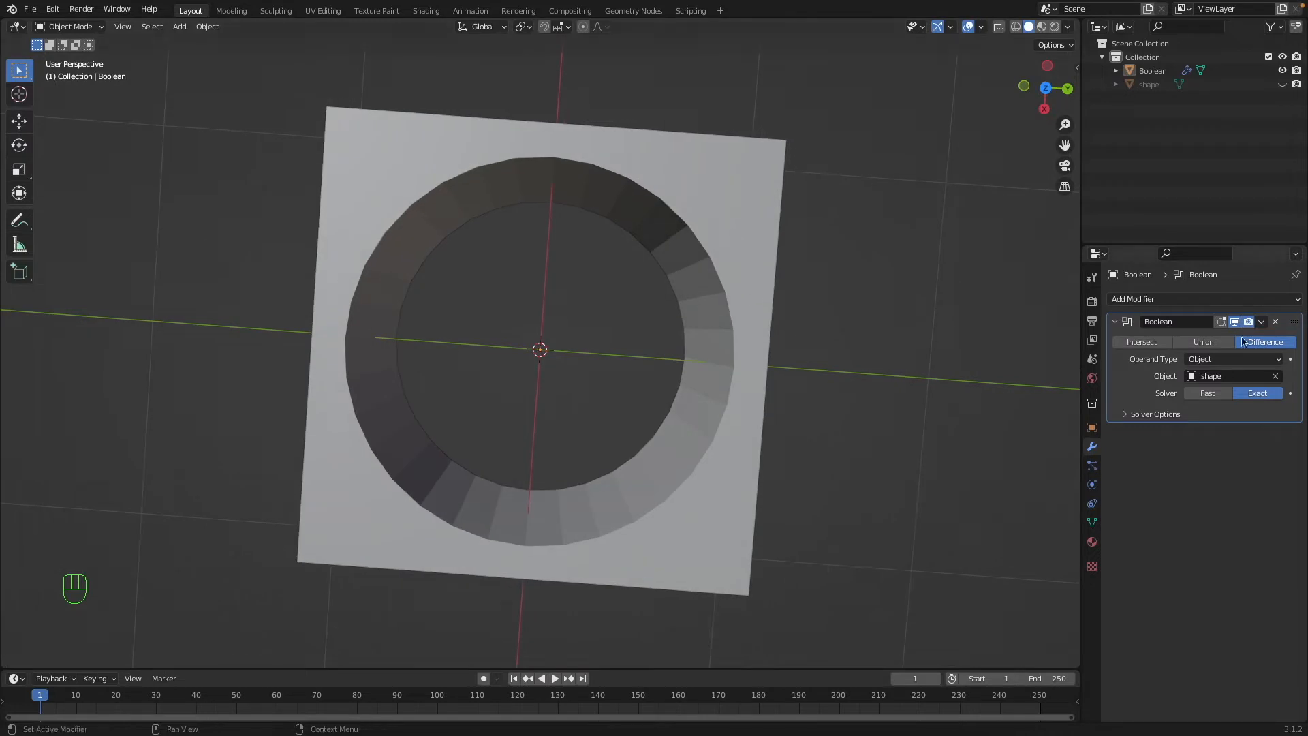
{"action": "left_click", "coordinate": [1209, 395]}
Set the Boolean operation to Union and view the combined mesh in wireframe shading.
{"action": "left_click", "coordinate": [1223, 344]}
{"action": "middle_click_drag", "start_coordinate": [879, 327], "coordinate": [759, 309]}
{"action": "key", "text": "shift+z"}
{"action": "key", "text": "shift+z"}
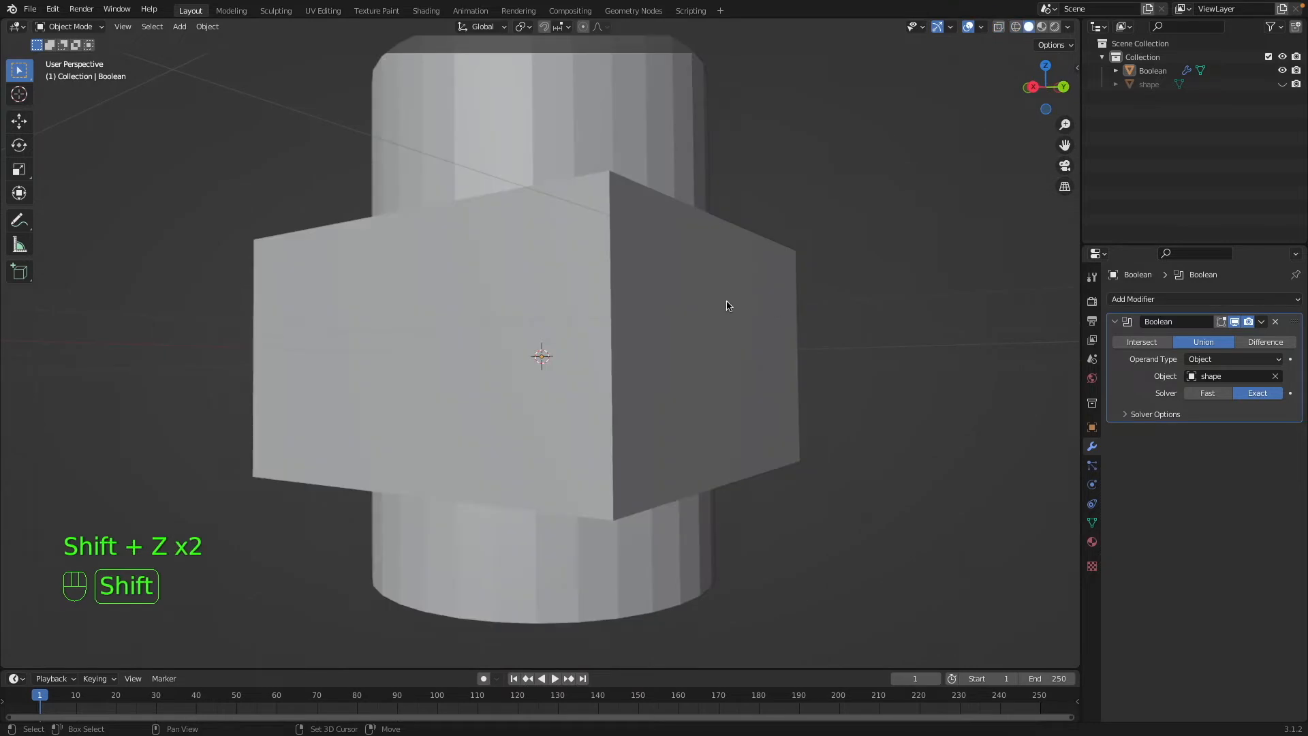
{"action": "key", "text": "shift+z"}
{"action": "middle_click_drag", "start_coordinate": [842, 331], "coordinate": [824, 355]}
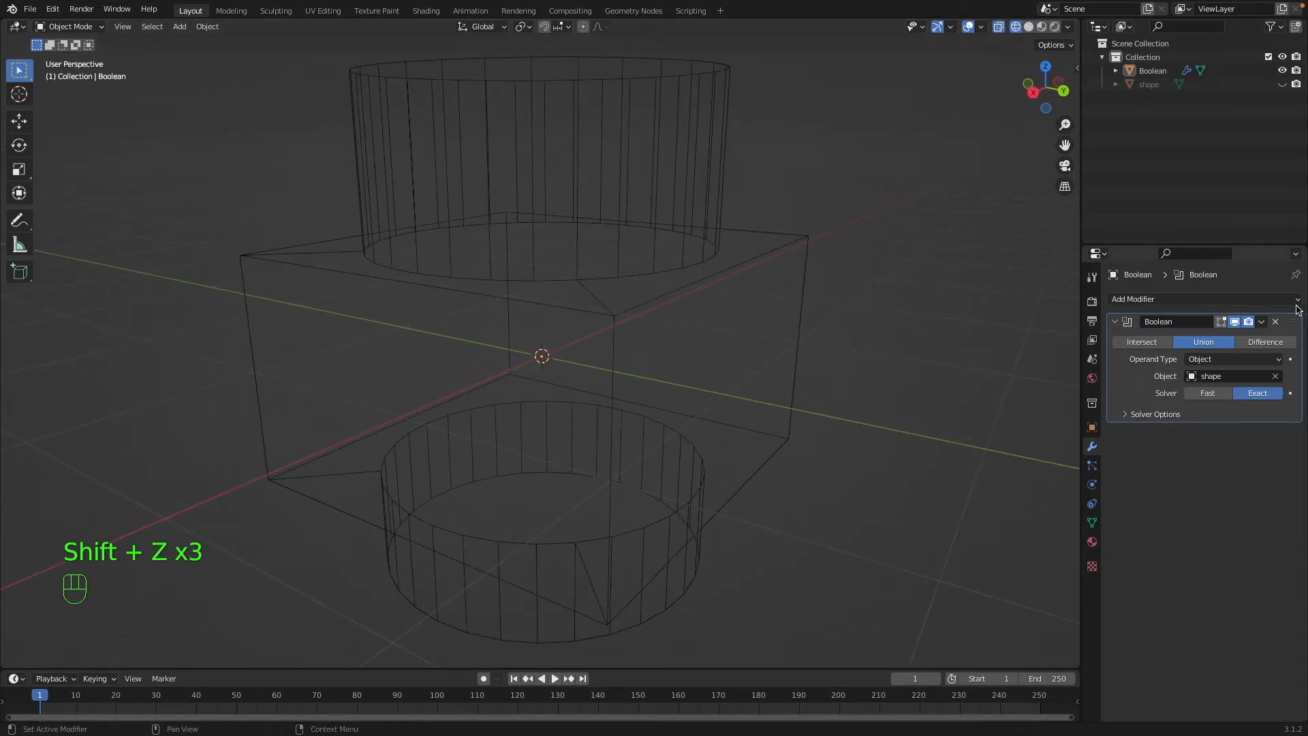
Set the Boolean operation to Intersect and compare the shape in solid and wireframe shading.
{"action": "left_click", "coordinate": [1133, 340]}
{"action": "middle_click_drag", "start_coordinate": [770, 300], "coordinate": [746, 275]}
{"action": "key", "text": "shift+z"}
{"action": "key", "text": "shift+z"}
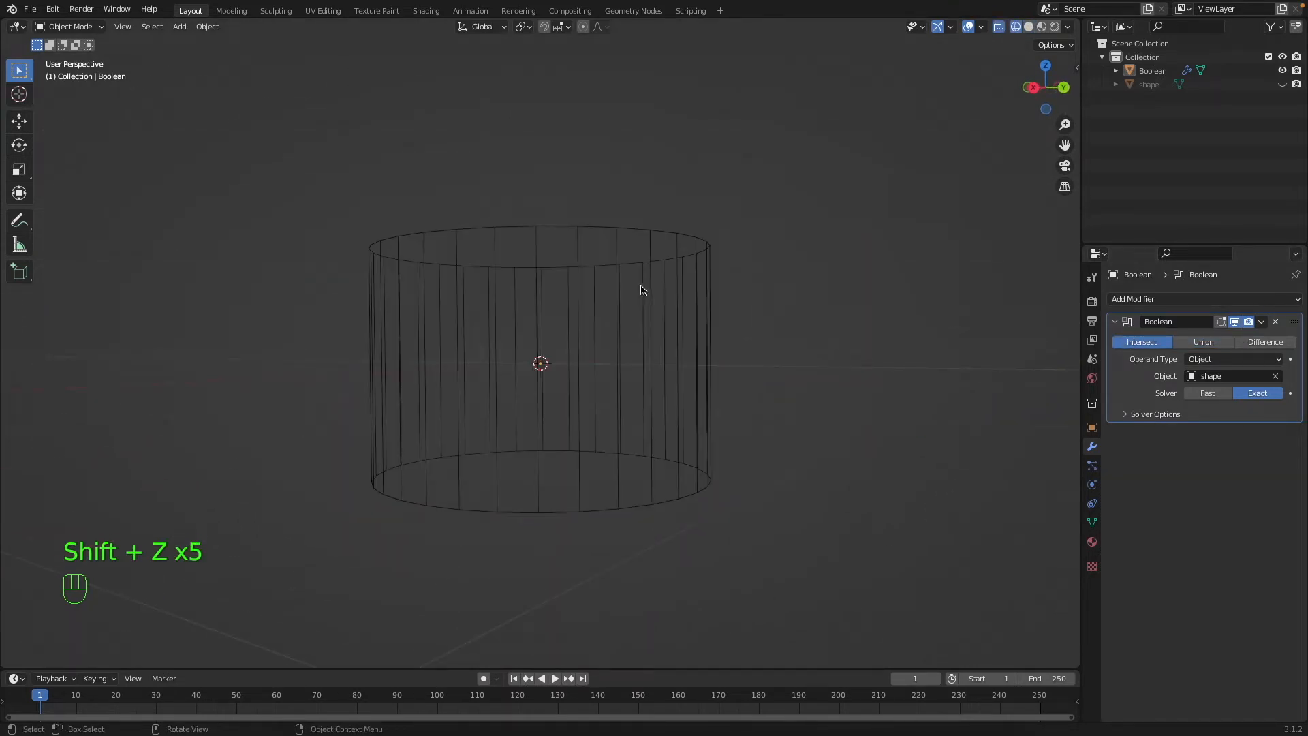
Cycle the Boolean operation through Union, Difference and Intersect, ending on Difference, to compare the wireframes.
{"action": "left_click", "coordinate": [1200, 342]}
{"action": "left_click", "coordinate": [1263, 342]}
{"action": "left_click", "coordinate": [1206, 342]}
{"action": "left_click", "coordinate": [1147, 343]}
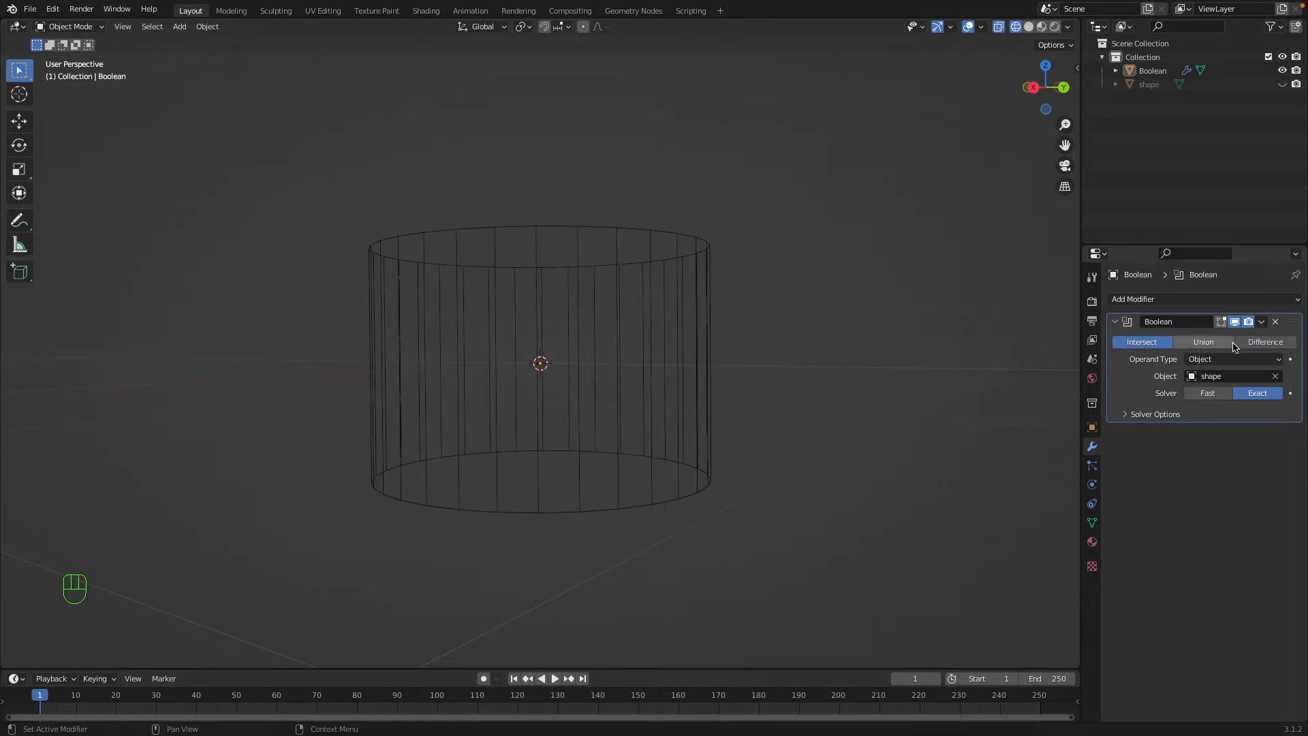
{"action": "left_click", "coordinate": [1254, 342]}
{"action": "middle_click_drag", "start_coordinate": [1060, 345], "coordinate": [313, 311]}
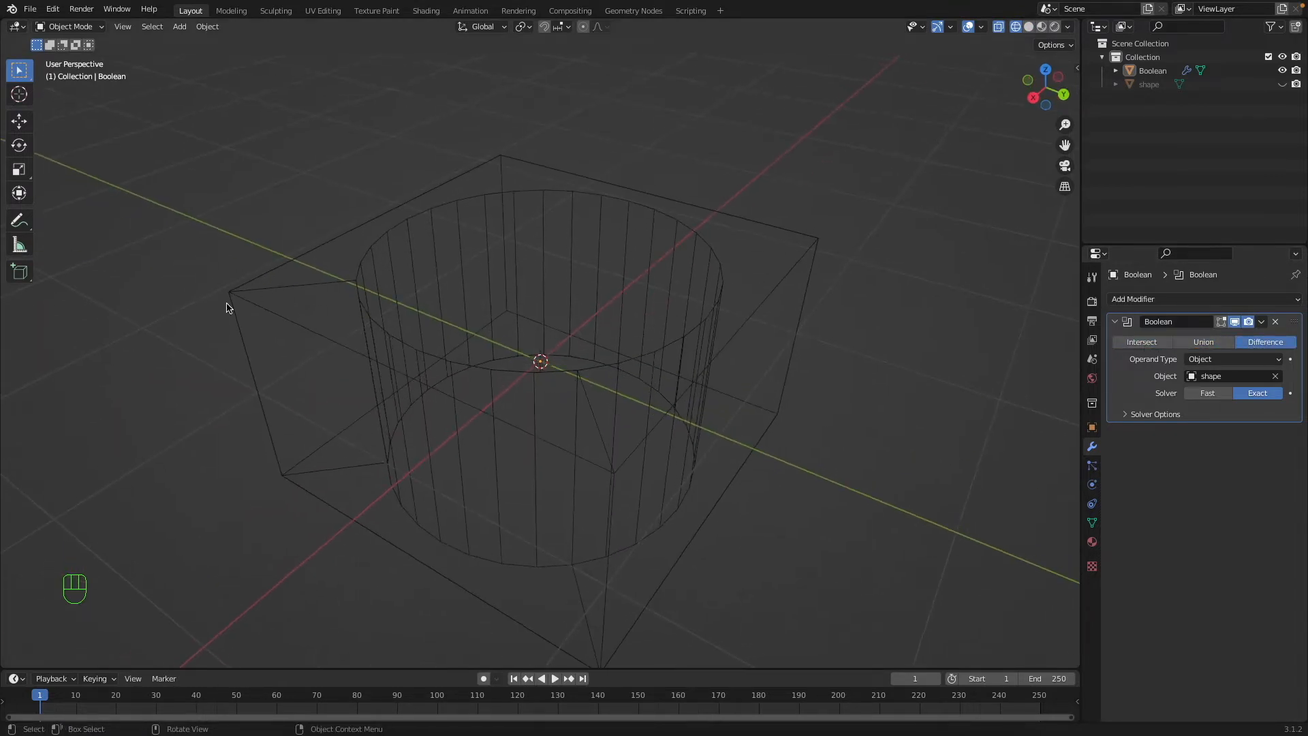
Set the Boolean operation to Intersect and expand the modifier's Solver Options.
{"action": "left_click", "coordinate": [1142, 343]}
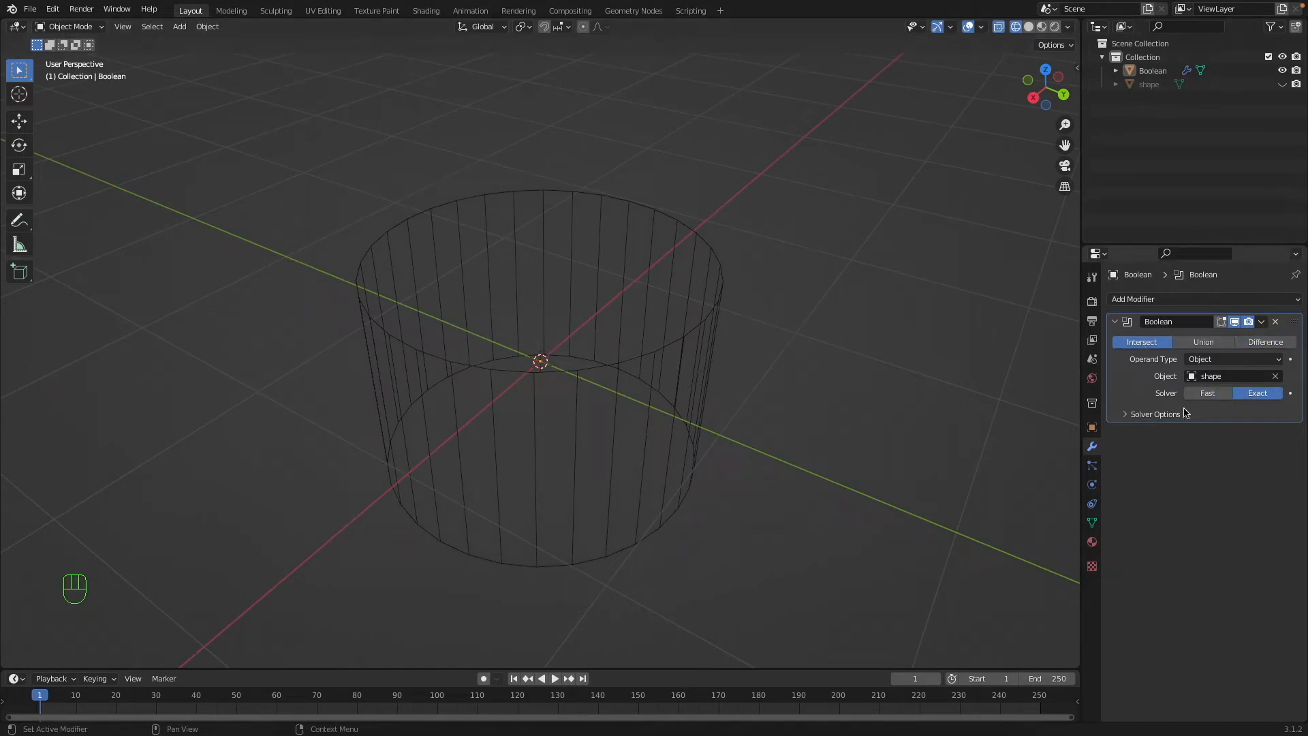
{"action": "left_click", "coordinate": [1152, 415]}
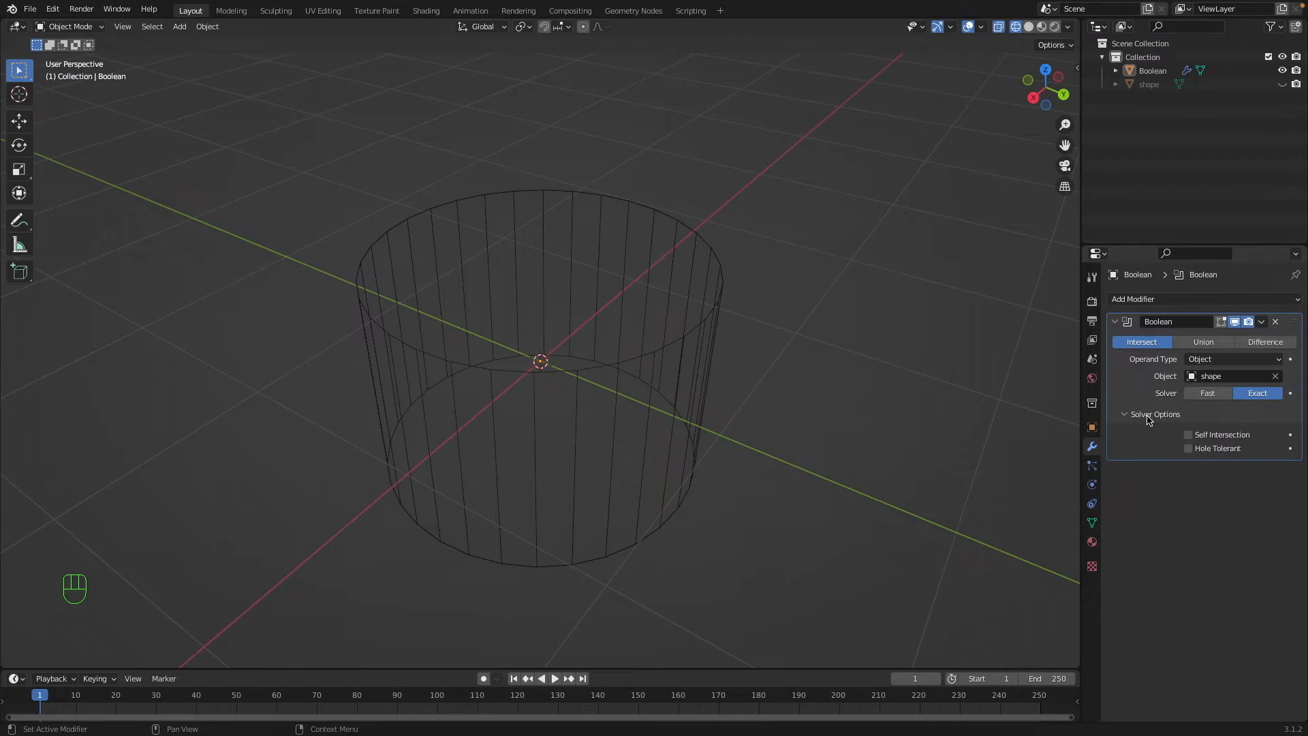
{"action": "left_click", "coordinate": [1156, 416]}
{"action": "left_click", "coordinate": [1159, 415]}
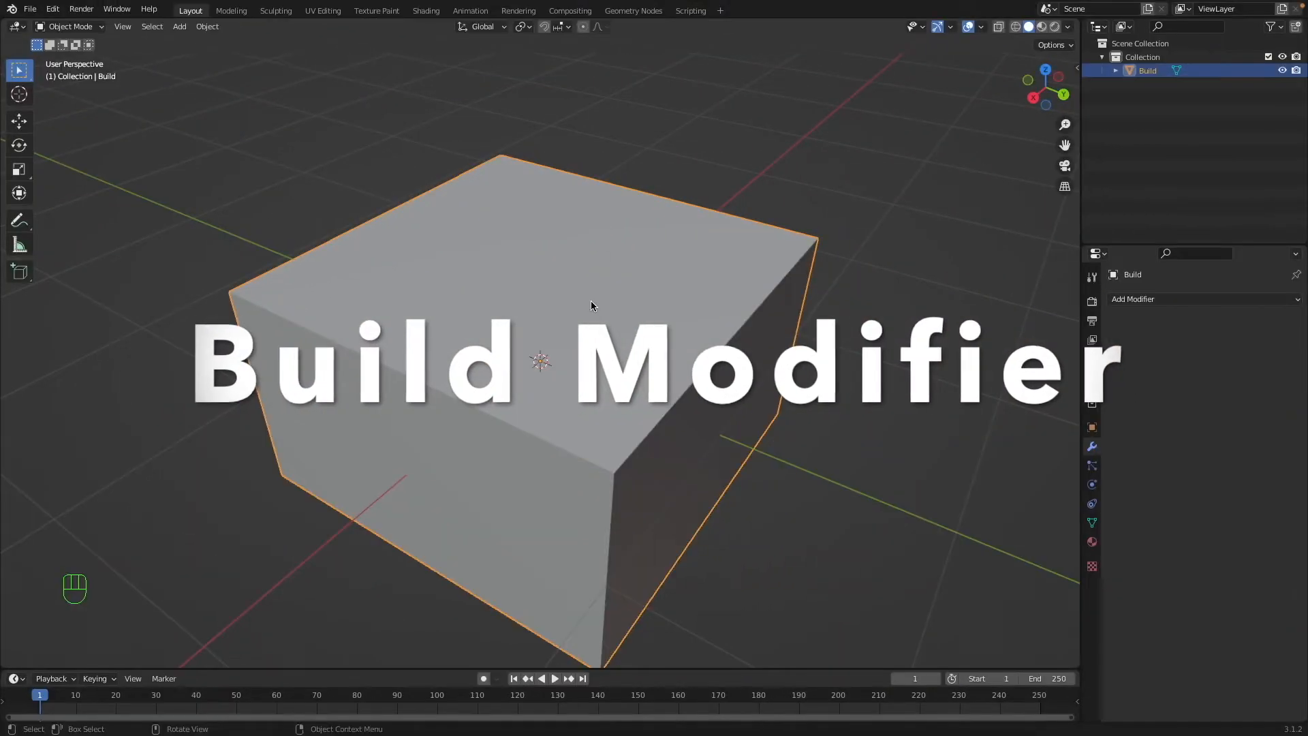
Inspect the Build box's subdivided mesh in Edit Mode and return to Object Mode.
{"action": "key", "text": "Tab"}
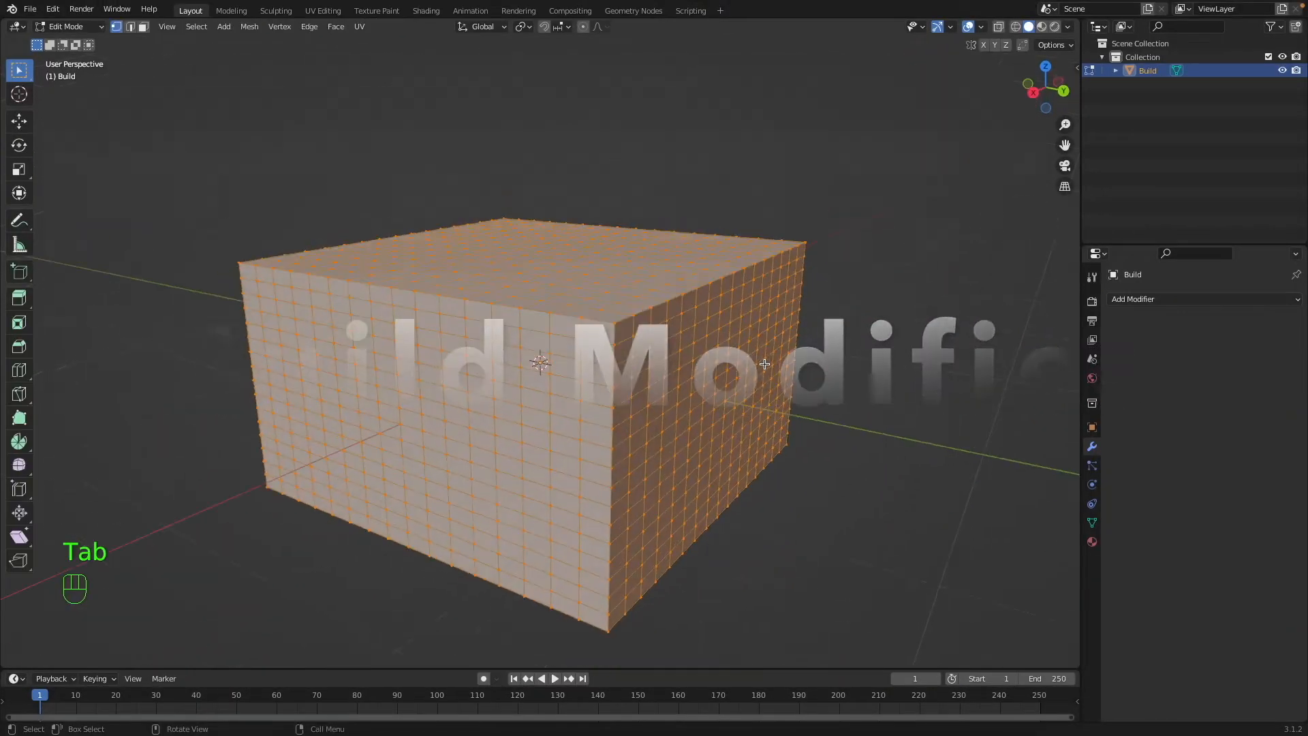
{"action": "key", "text": "Tab"}
{"action": "key", "text": "Tab"}
{"action": "scroll", "coordinate": [760, 363], "scroll_direction": "up", "scroll_amount": 5}
{"action": "key", "text": "super+a"}
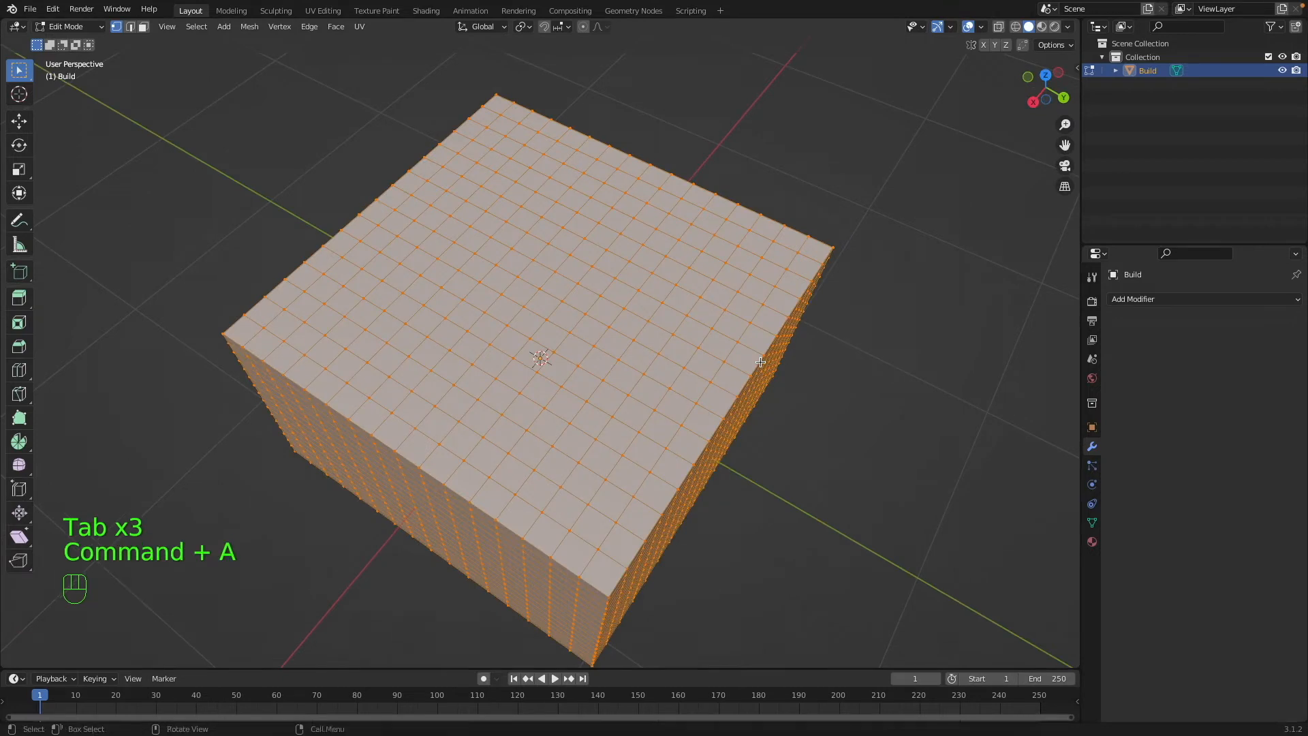
{"action": "key", "text": "Tab"}
{"action": "key", "text": "super+a"}
{"action": "key", "text": "Tab"}
{"action": "key", "text": "Tab"}
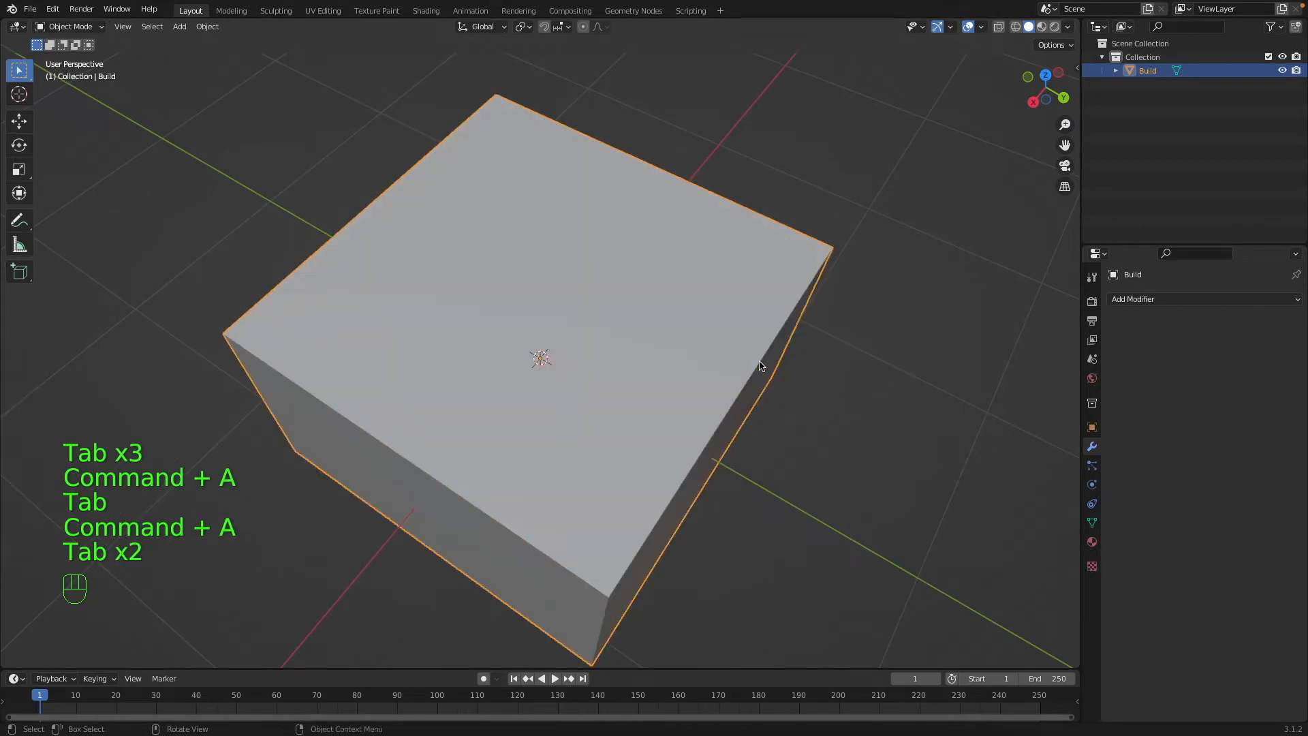
Add a Build modifier to the box.
{"action": "scroll", "coordinate": [761, 366], "scroll_direction": "down", "scroll_amount": 10}
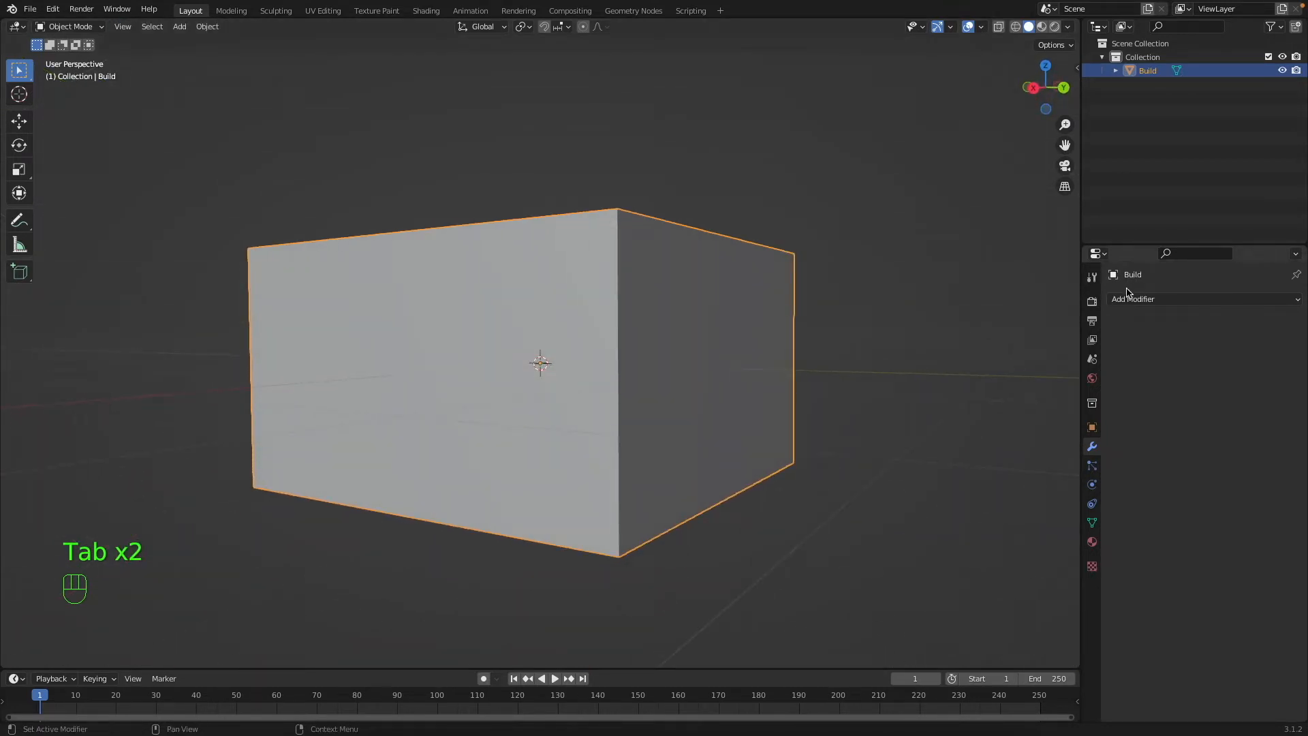
{"action": "left_click", "coordinate": [1127, 300]}
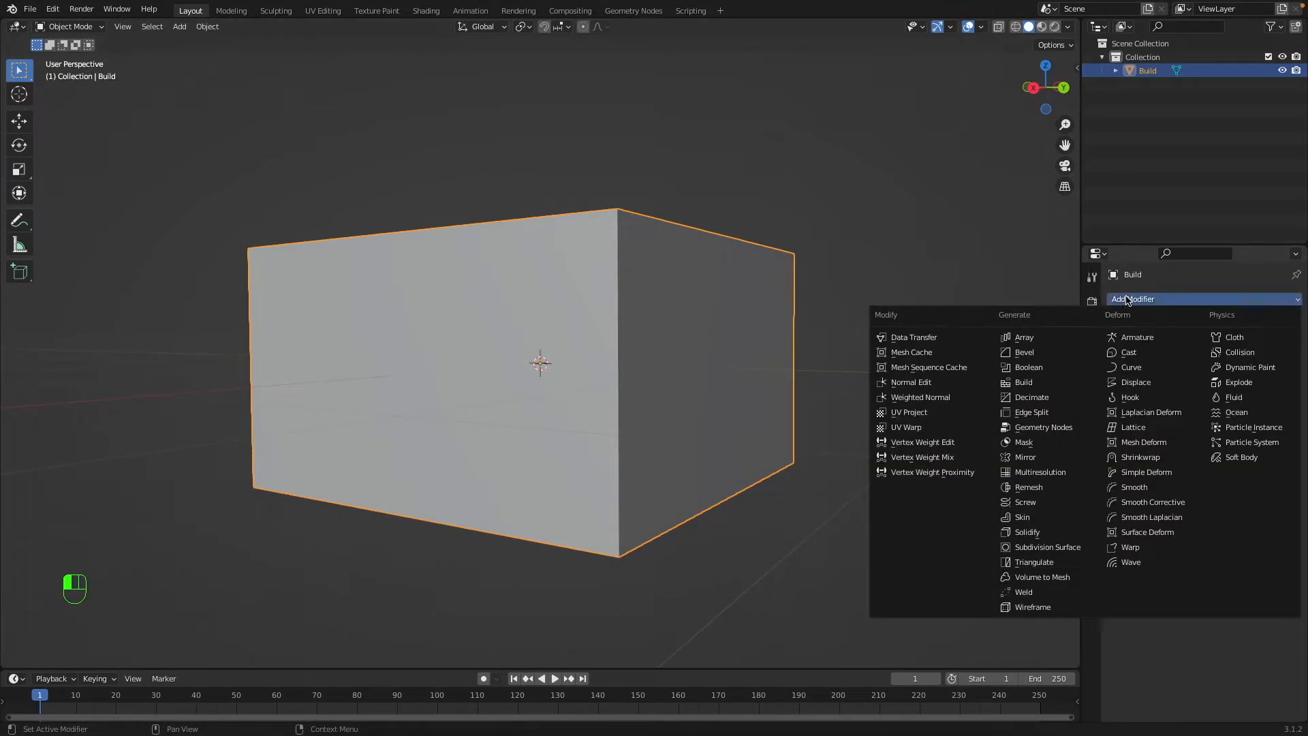
{"action": "left_click", "coordinate": [1047, 383]}
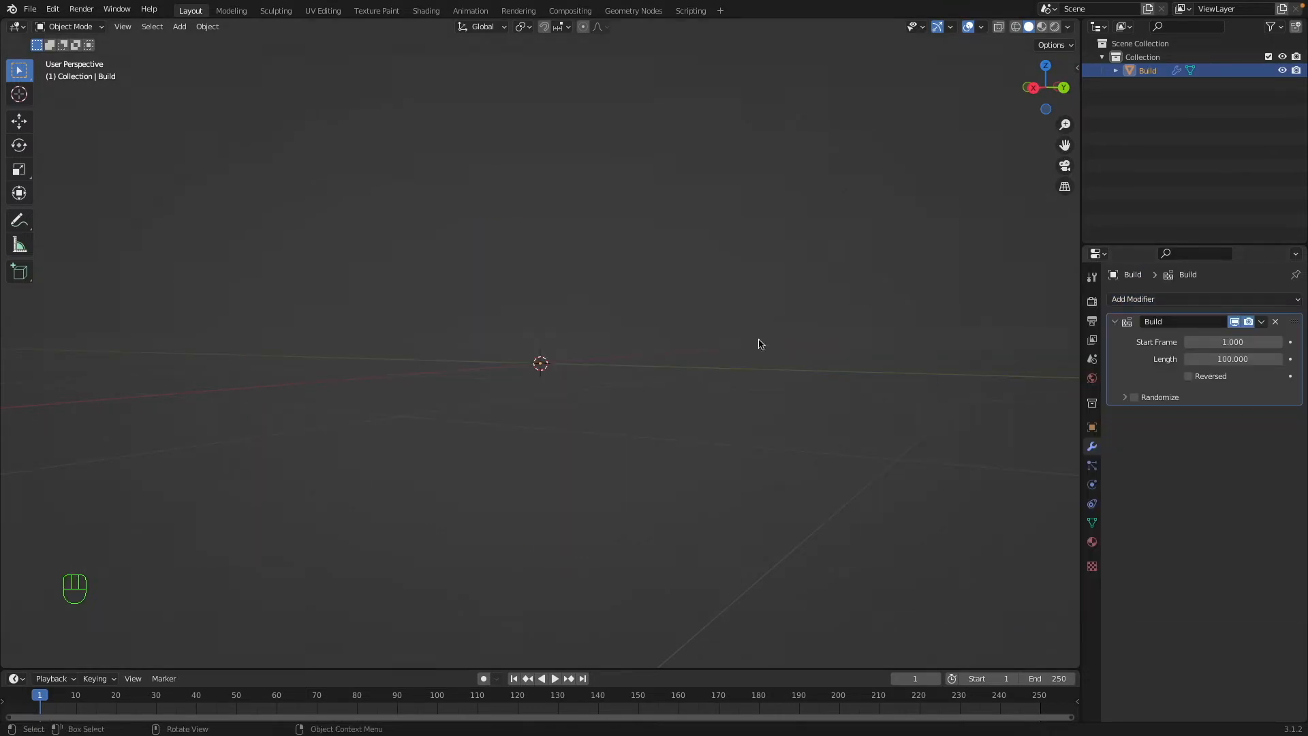
Play the timeline and watch the box build up from several sides, stopping playback at the end.
{"action": "scroll", "coordinate": [835, 261], "scroll_direction": "up", "scroll_amount": 5}
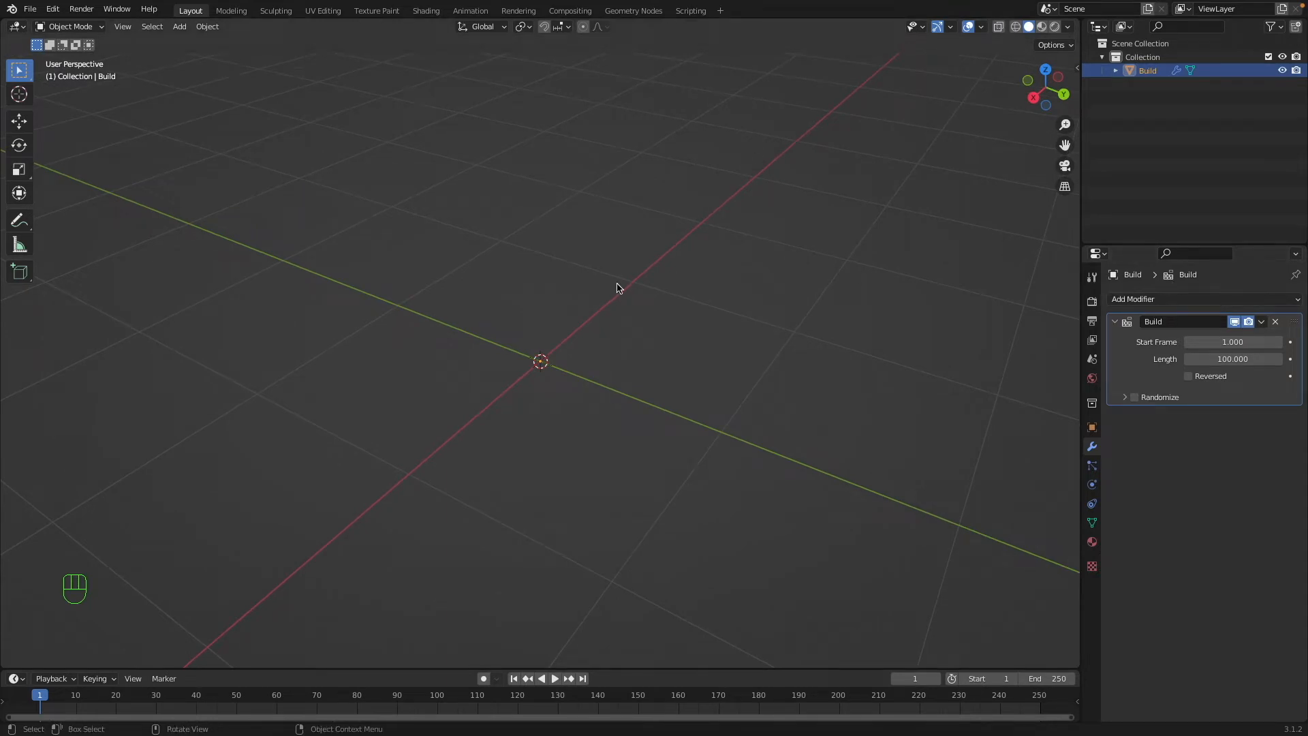
{"action": "key", "text": "space"}
{"action": "left_click", "coordinate": [774, 363]}
{"action": "middle_click_drag", "start_coordinate": [770, 361], "coordinate": [808, 326]}
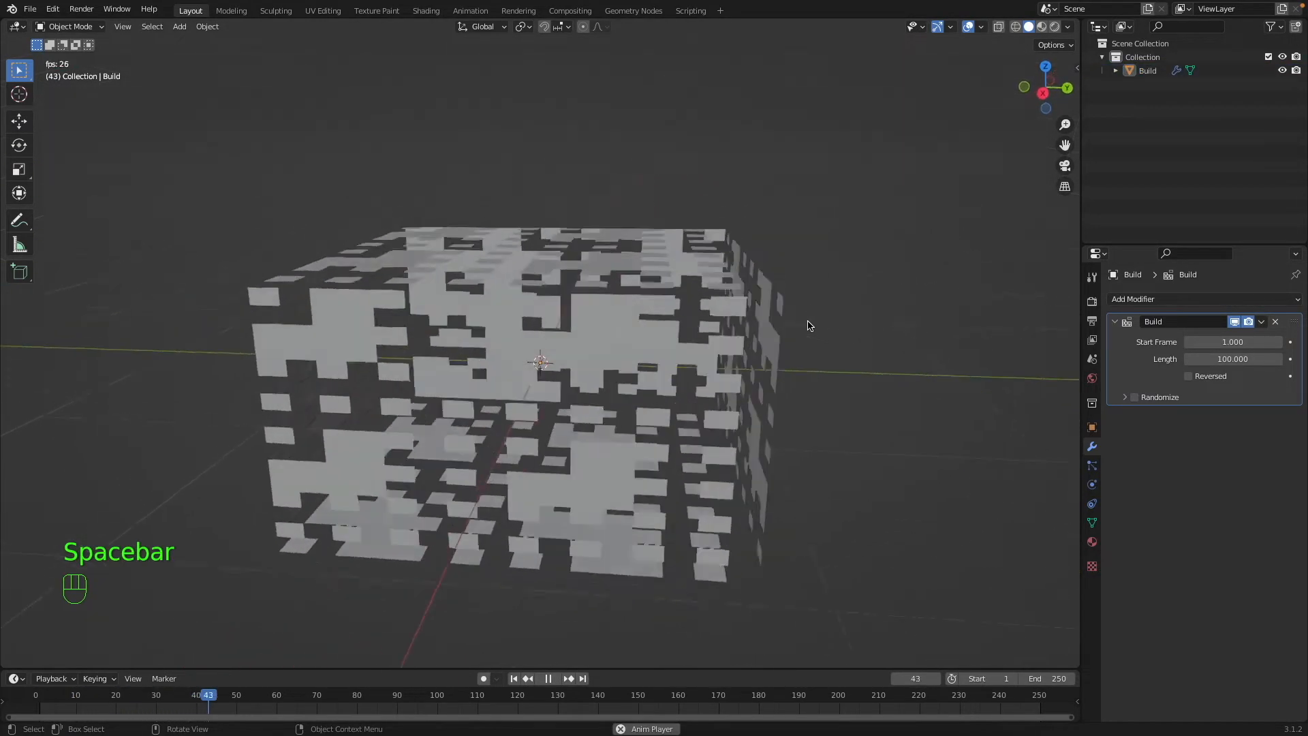
{"action": "scroll", "coordinate": [808, 322], "scroll_direction": "left", "scroll_amount": 5}
{"action": "scroll", "coordinate": [805, 320], "scroll_direction": "up", "scroll_amount": 5}
{"action": "scroll", "coordinate": [799, 320], "scroll_direction": "right", "scroll_amount": 10}
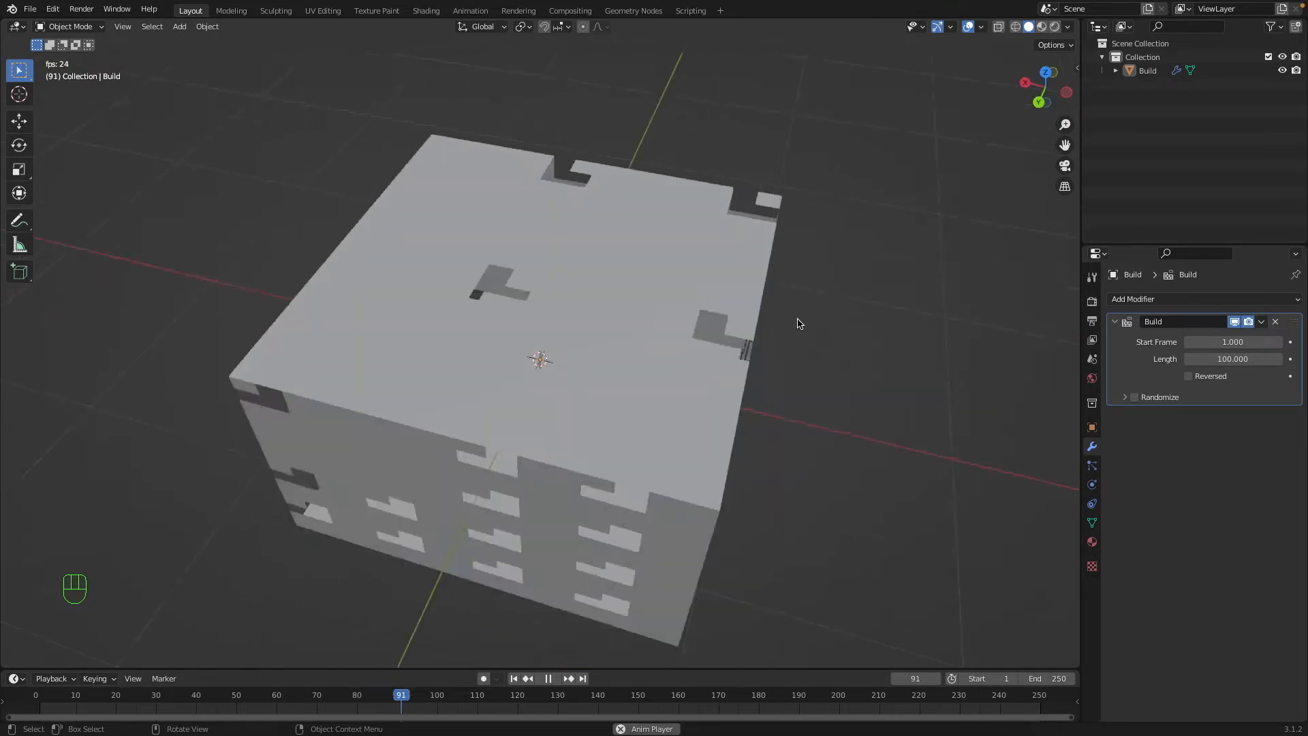
{"action": "scroll", "coordinate": [797, 320], "scroll_direction": "right", "scroll_amount": 10}
{"action": "scroll", "coordinate": [798, 320], "scroll_direction": "down", "scroll_amount": 5}
{"action": "key", "text": "space"}
{"action": "left_click", "coordinate": [768, 329]}
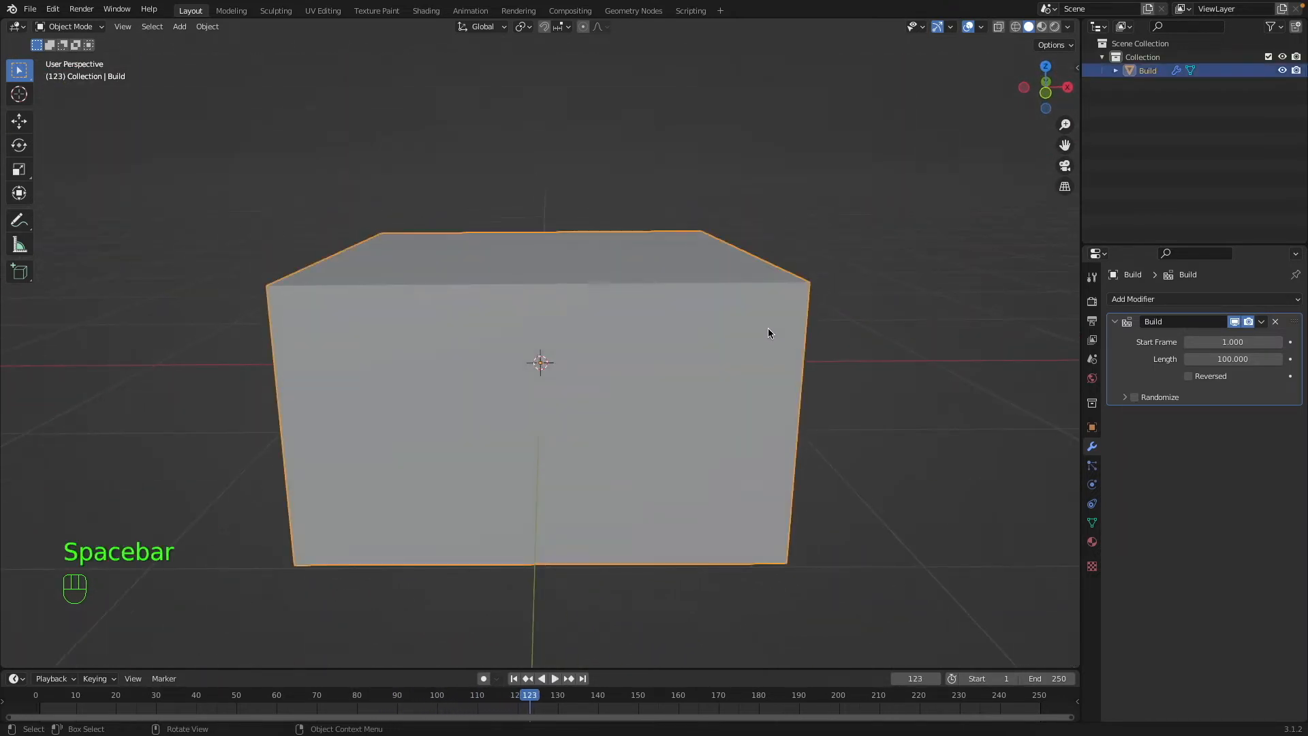
Enable Reversed on the Build modifier and replay the animation from the first frame.
{"action": "scroll", "coordinate": [774, 328], "scroll_direction": "left", "scroll_amount": 10}
{"action": "scroll", "coordinate": [774, 328], "scroll_direction": "up", "scroll_amount": 5}
{"action": "left_click", "coordinate": [1189, 376]}
{"action": "key", "text": "shift+Left"}
{"action": "key", "text": "space"}
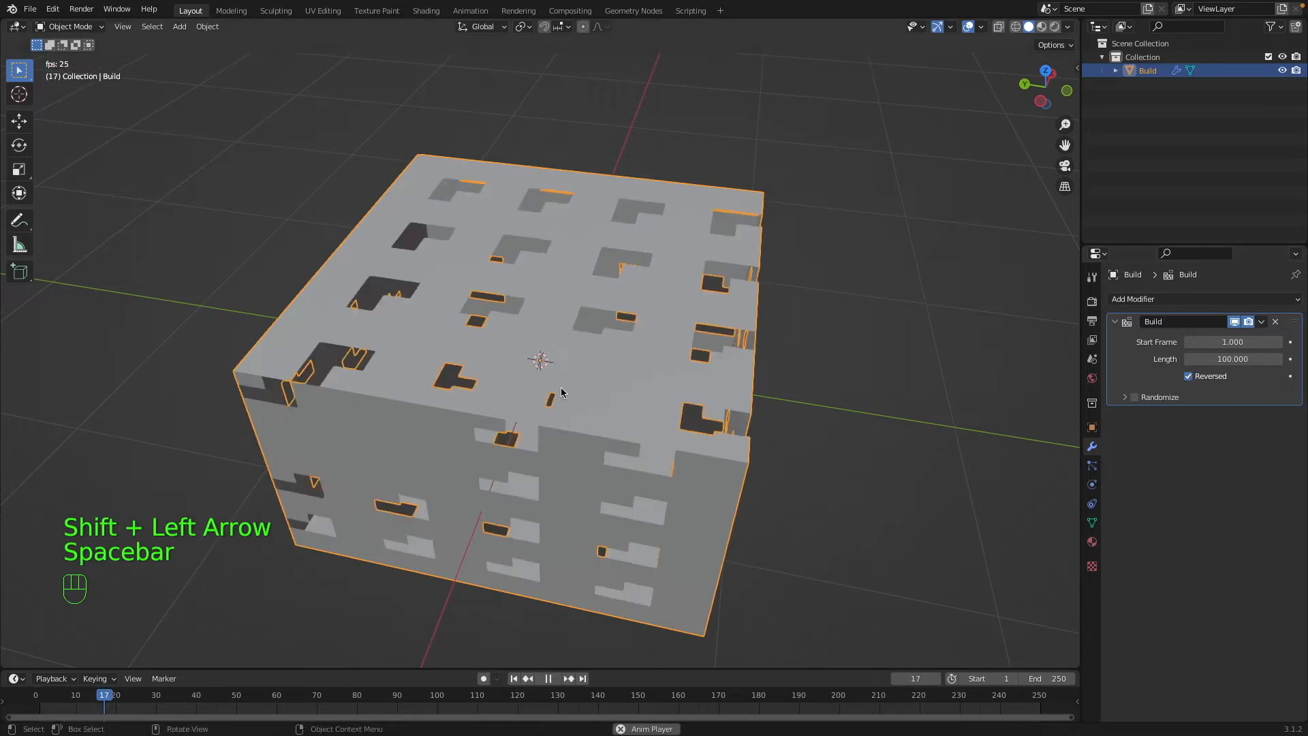
{"action": "scroll", "coordinate": [560, 388], "scroll_direction": "down", "scroll_amount": 5}
{"action": "scroll", "coordinate": [561, 388], "scroll_direction": "left", "scroll_amount": 3}
{"action": "left_click", "coordinate": [1008, 388]}
{"action": "scroll", "coordinate": [824, 382], "scroll_direction": "up", "scroll_amount": 5}
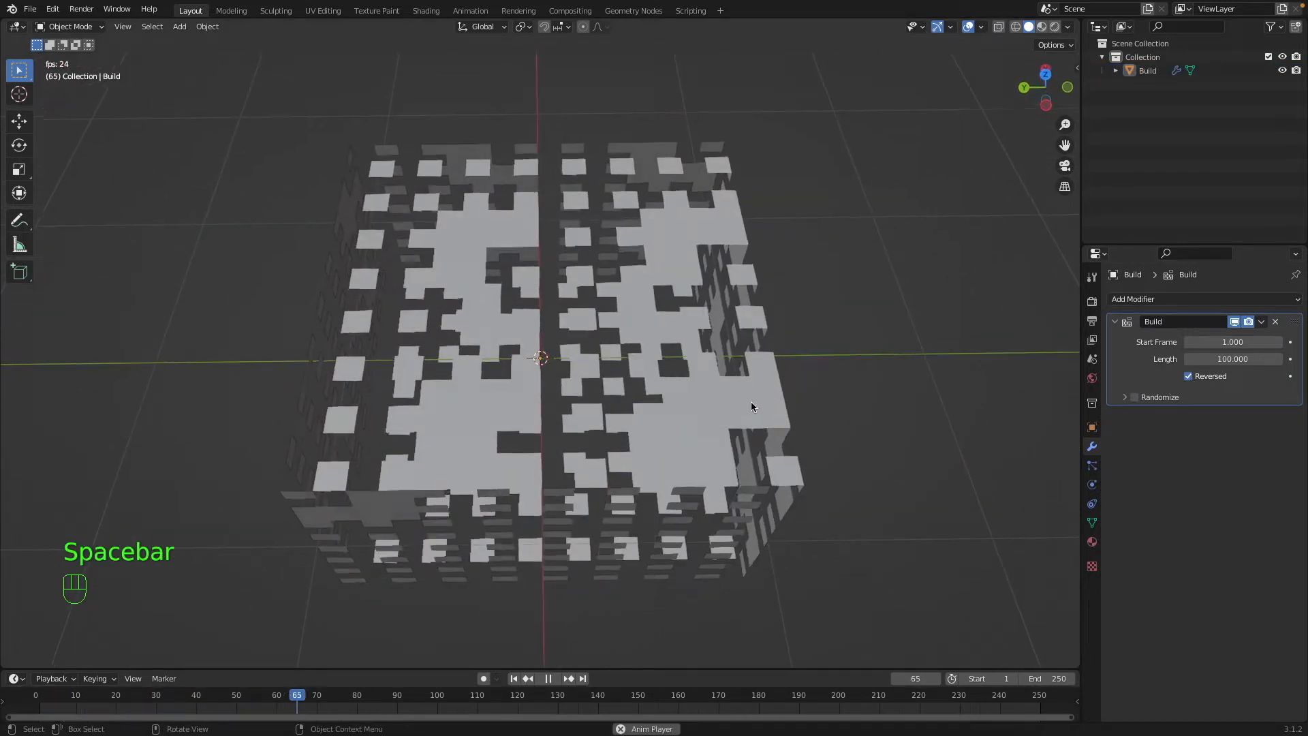
{"action": "key", "text": "space"}
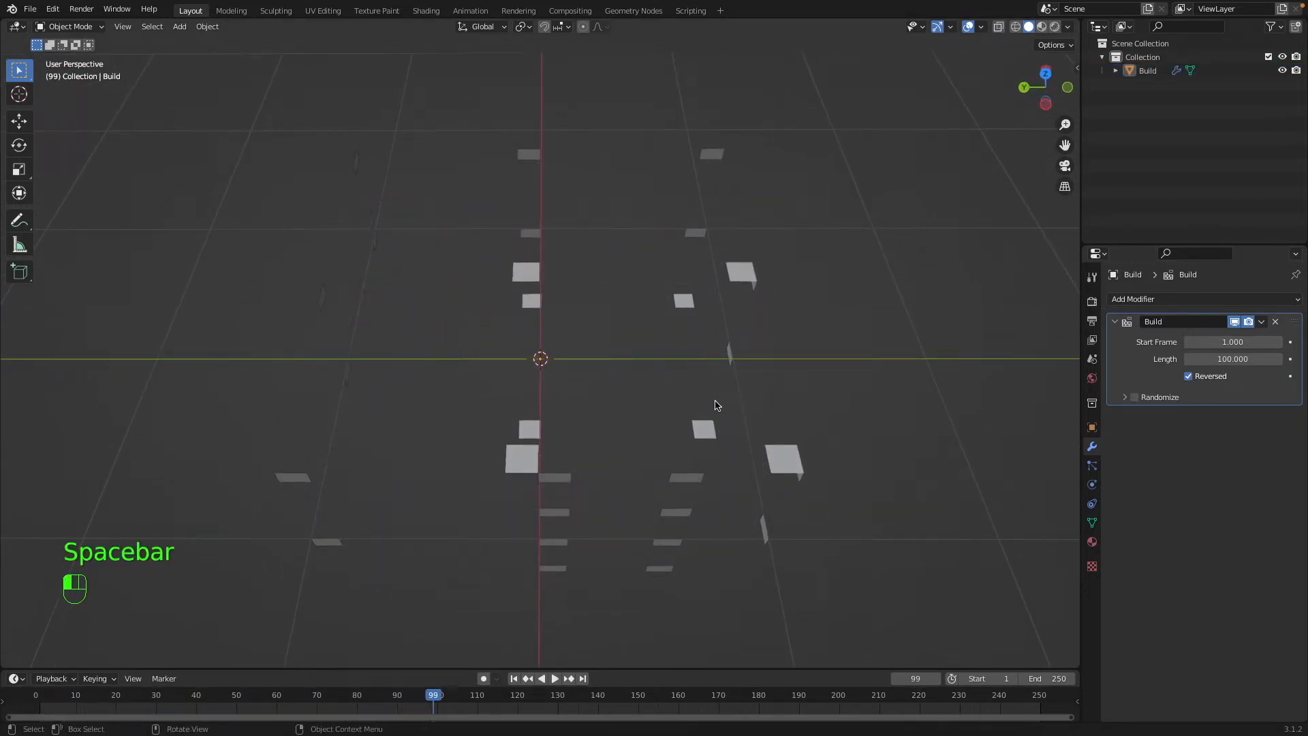
Select the box and enable Randomize on its Build modifier.
{"action": "left_click", "coordinate": [713, 427]}
{"action": "left_click", "coordinate": [1135, 397]}
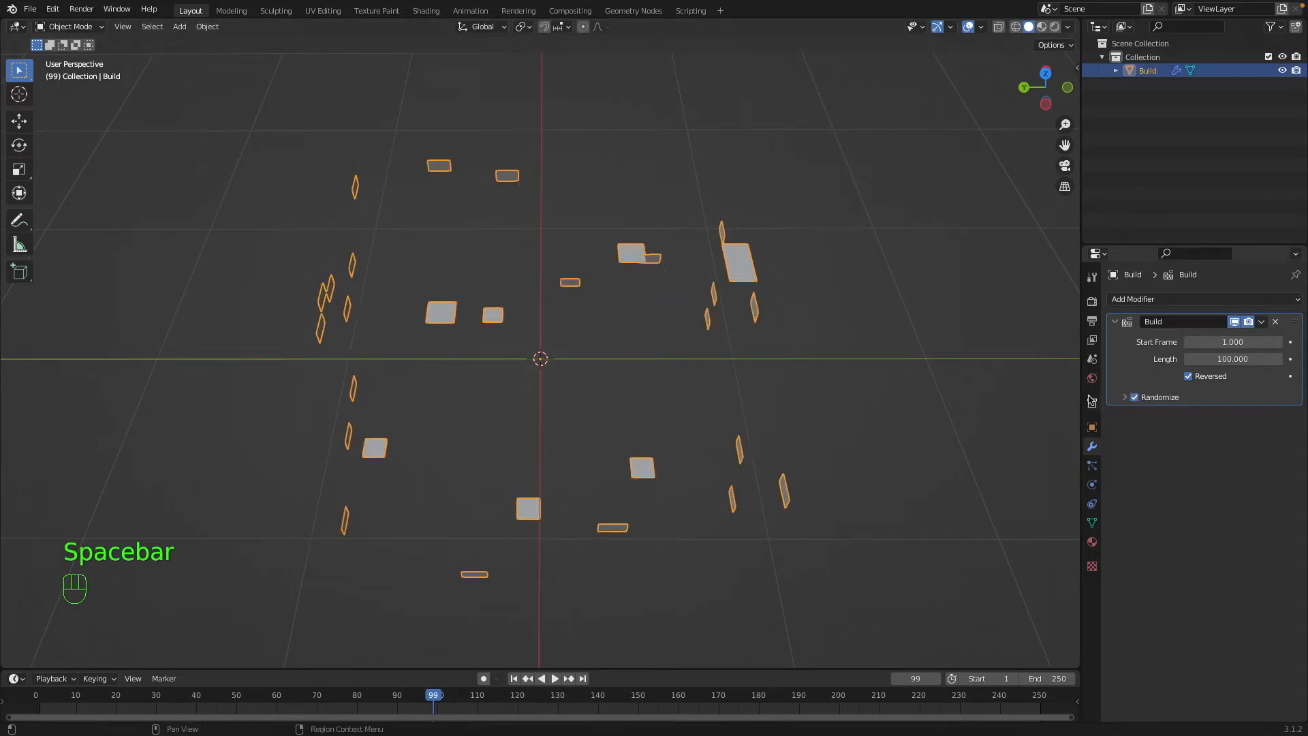
Set the Build modifier's randomize Seed to 19 and replay the animation from the first frame while viewing the box from another side.
{"action": "key", "text": "shift+Left"}
{"action": "left_click", "coordinate": [1124, 397]}
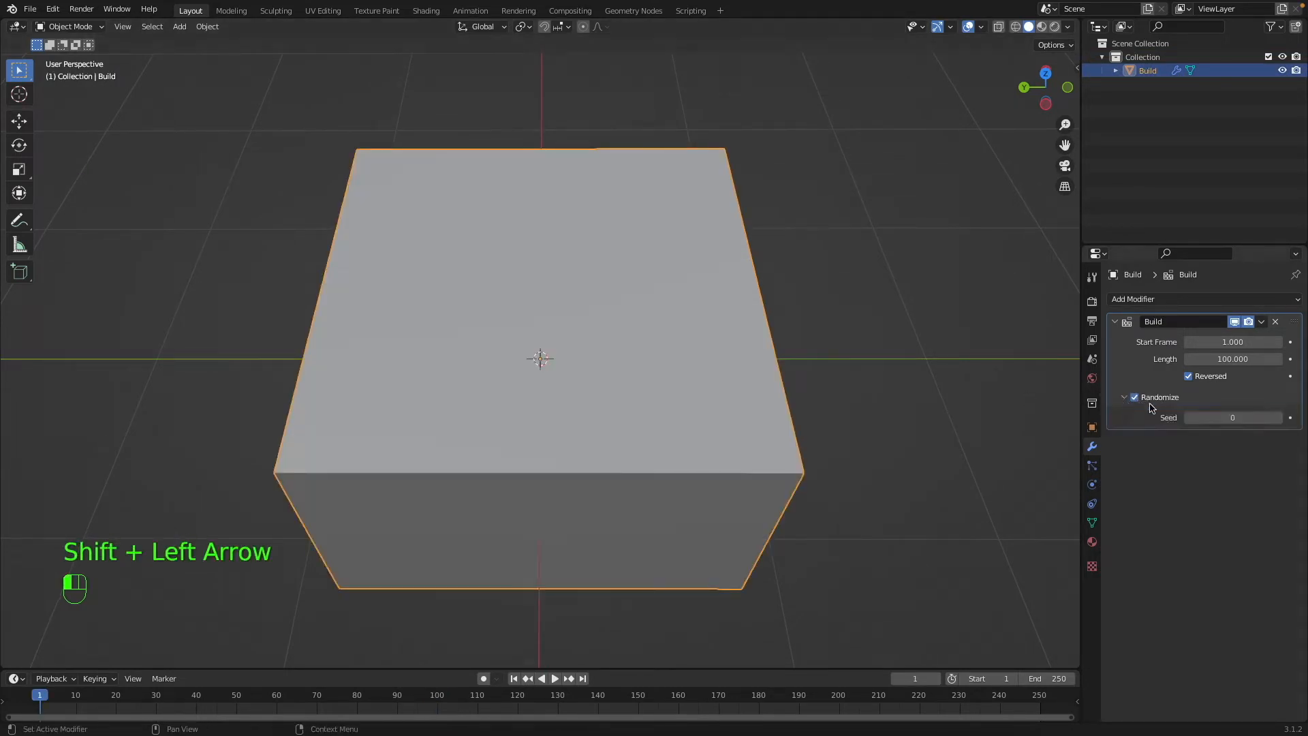
{"action": "left_click_drag", "start_coordinate": [1216, 414], "coordinate": [1230, 414]}
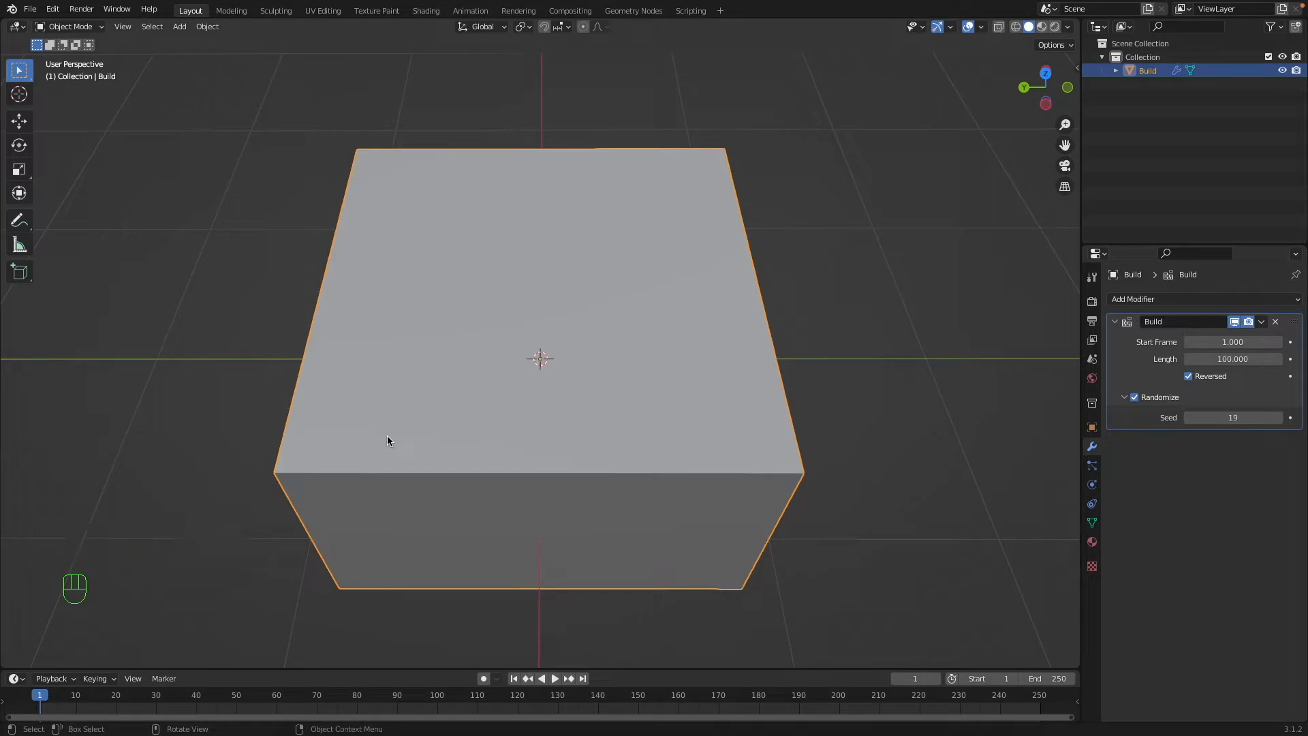
{"action": "key", "text": "space"}
{"action": "left_click", "coordinate": [902, 431]}
{"action": "middle_click_drag", "start_coordinate": [903, 432], "coordinate": [898, 429]}
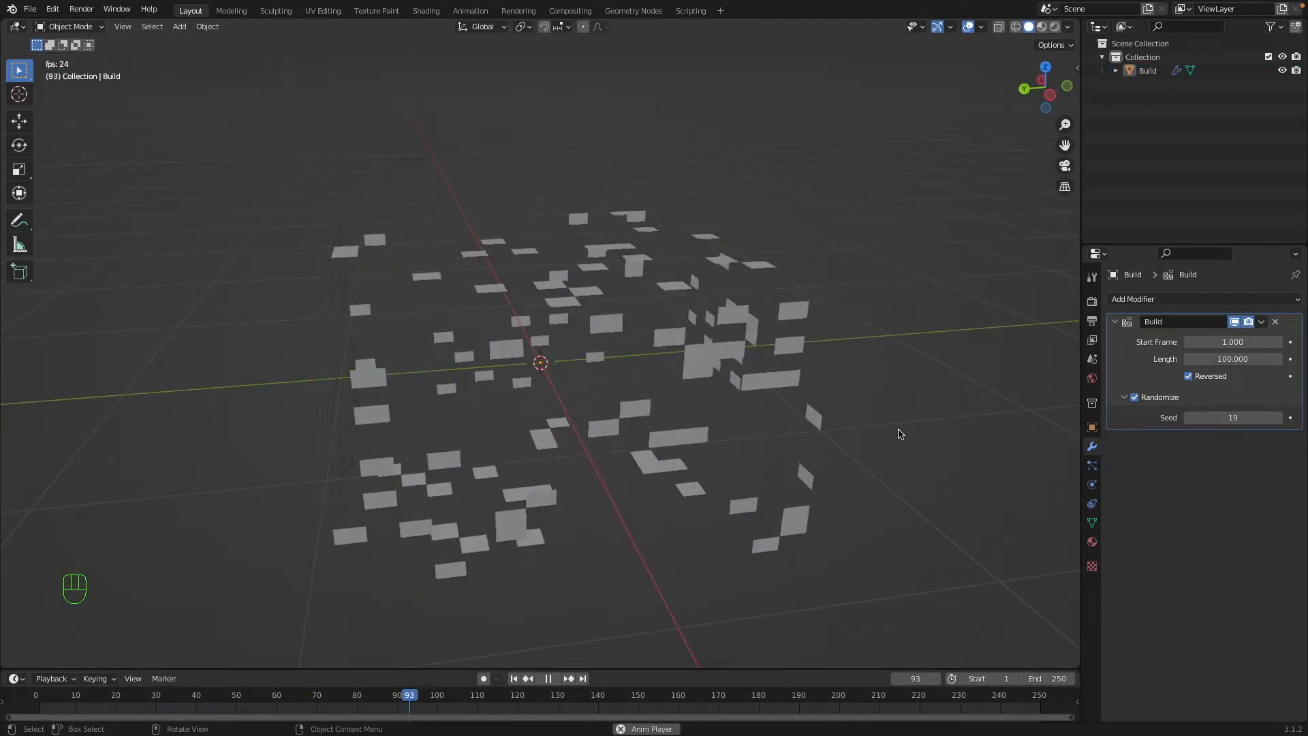
{"action": "key", "text": "space"}
Change the randomize Seed to 4 and replay the Build animation from the first frame.
{"action": "left_click_drag", "start_coordinate": [1191, 425], "coordinate": [1138, 425]}
{"action": "key", "text": "shift+Left"}
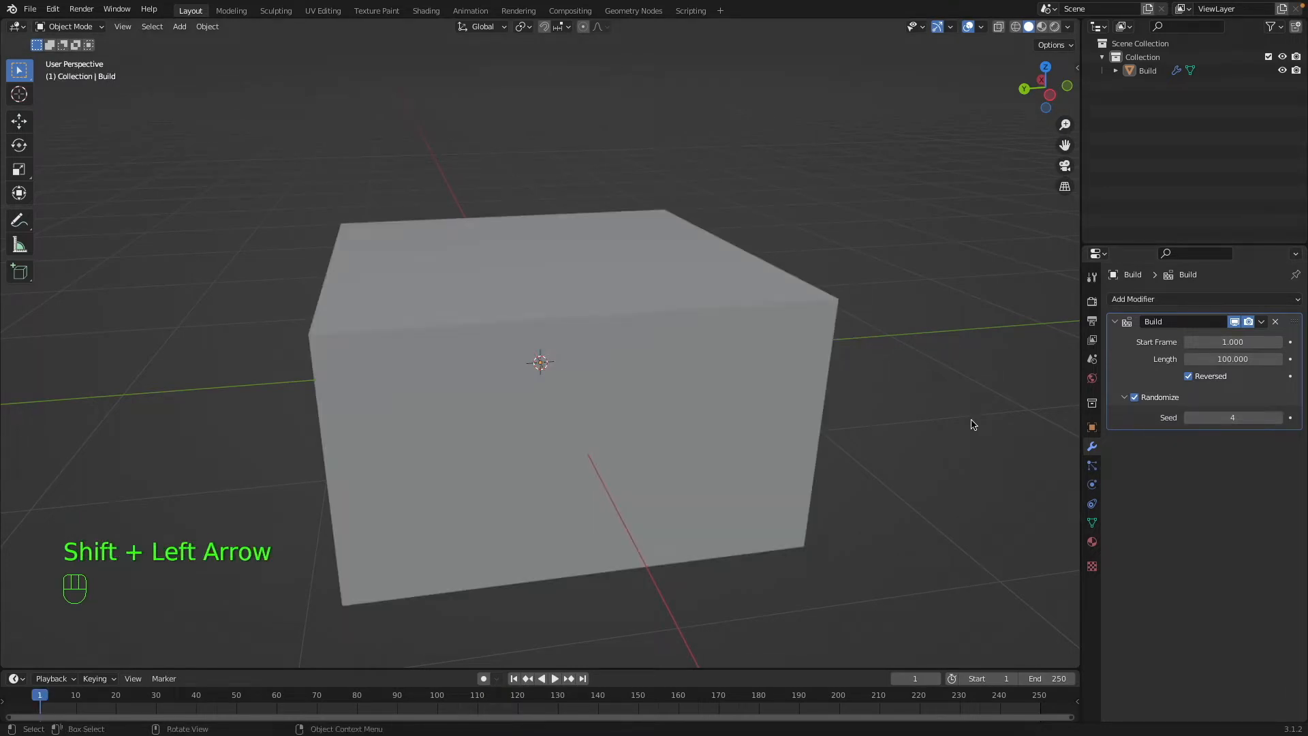
{"action": "key", "text": "space"}
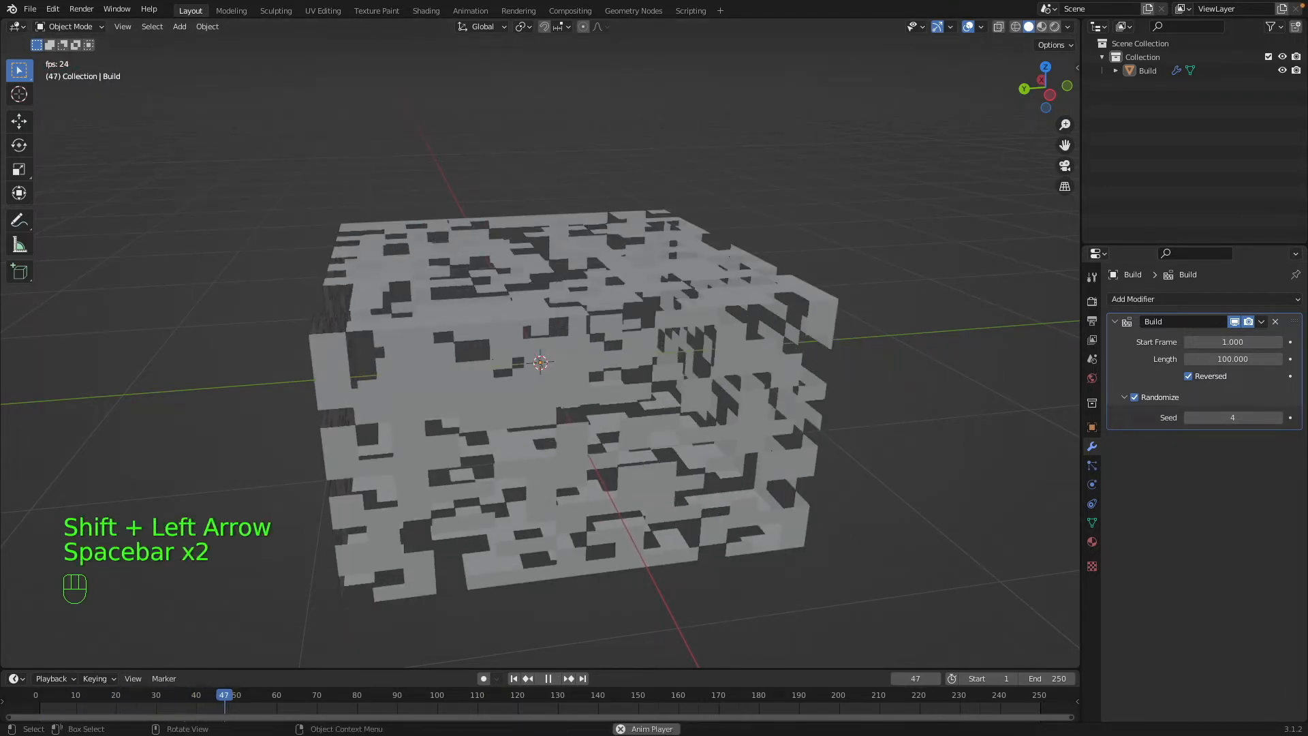
{"action": "key", "text": "space"}
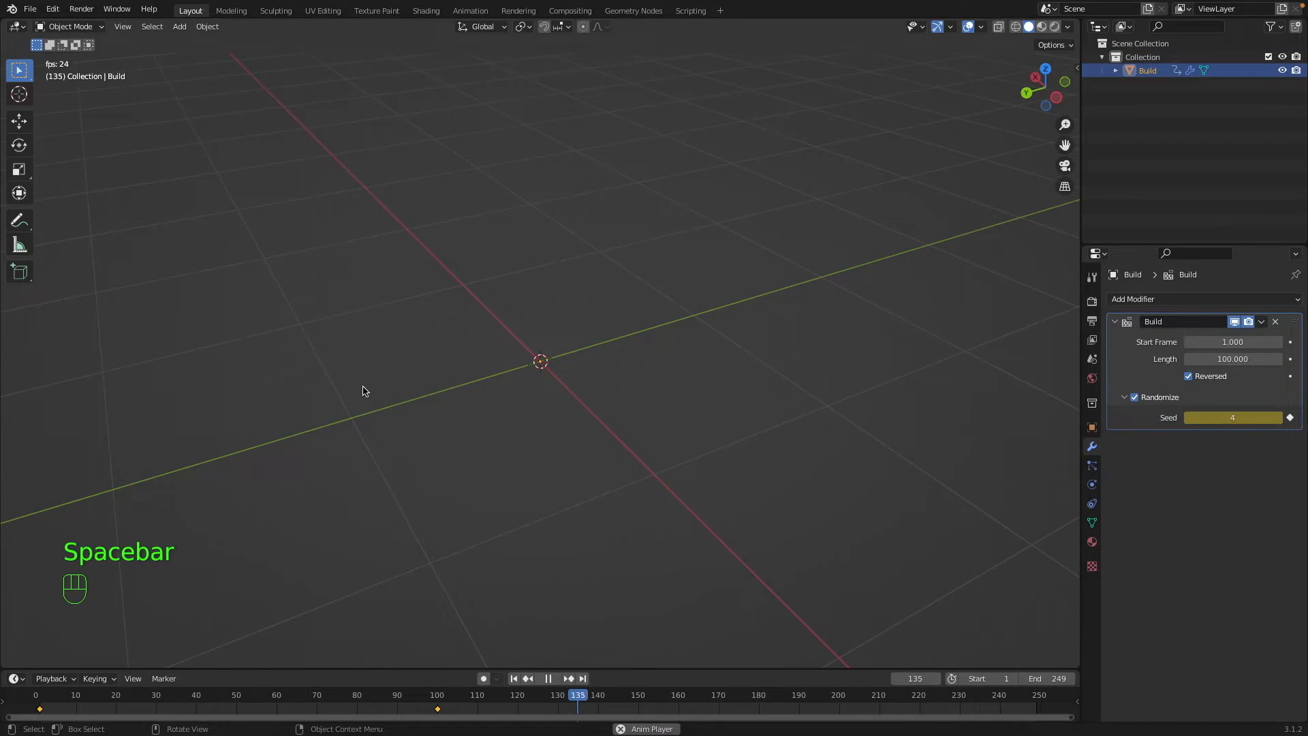
{"action": "key", "text": "space"}
Return to the first frame and watch the Build animation again while orbiting around the box.
{"action": "key", "text": "shift+Left"}
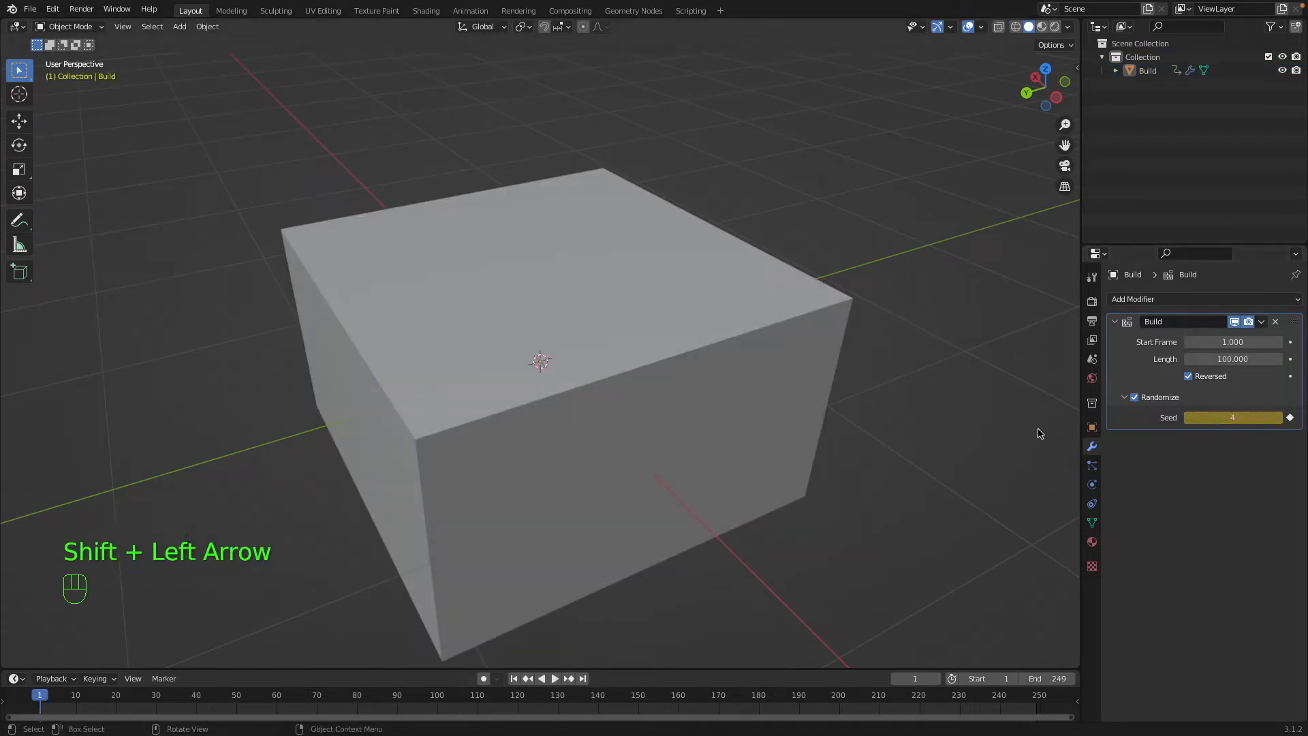
{"action": "key", "text": "space"}
{"action": "middle_click_drag", "start_coordinate": [1069, 426], "coordinate": [88, 368]}
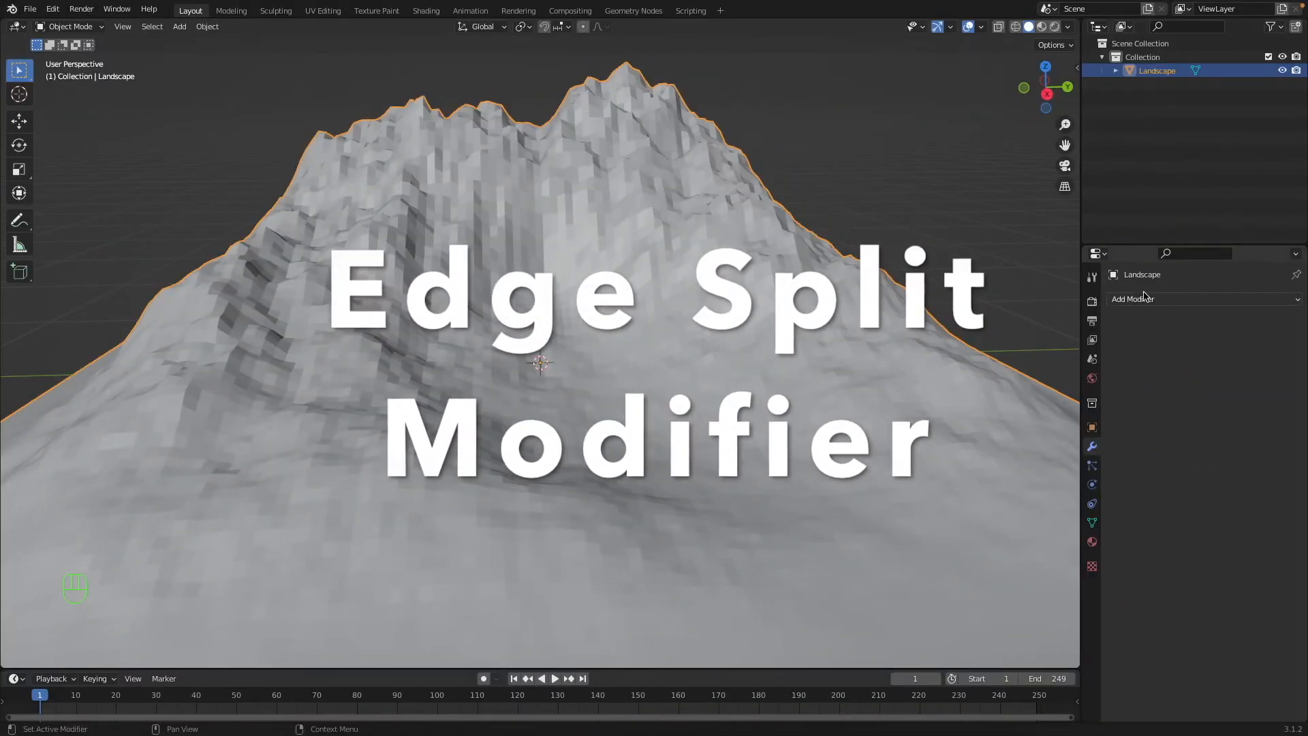
Add a Decimate modifier to the landscape and rename the object Decimate.
{"action": "left_click", "coordinate": [1144, 298]}
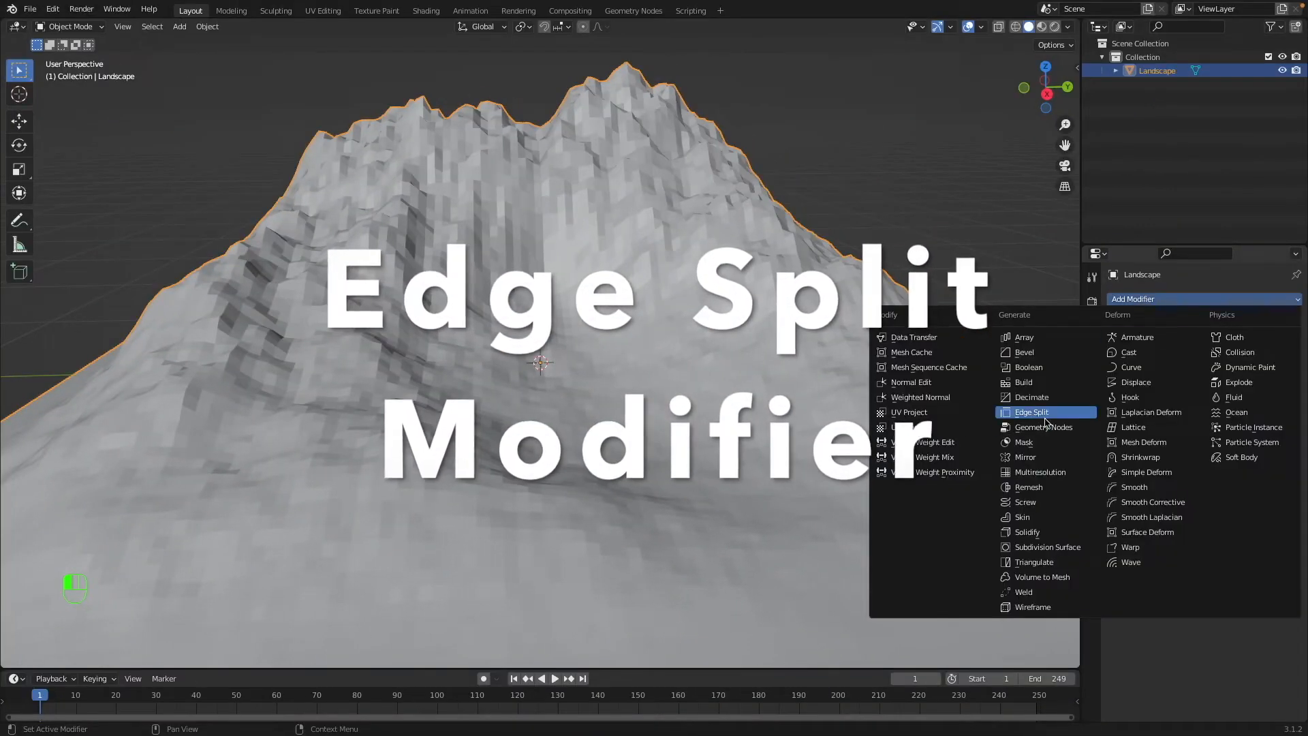
{"action": "left_click", "coordinate": [1043, 396]}
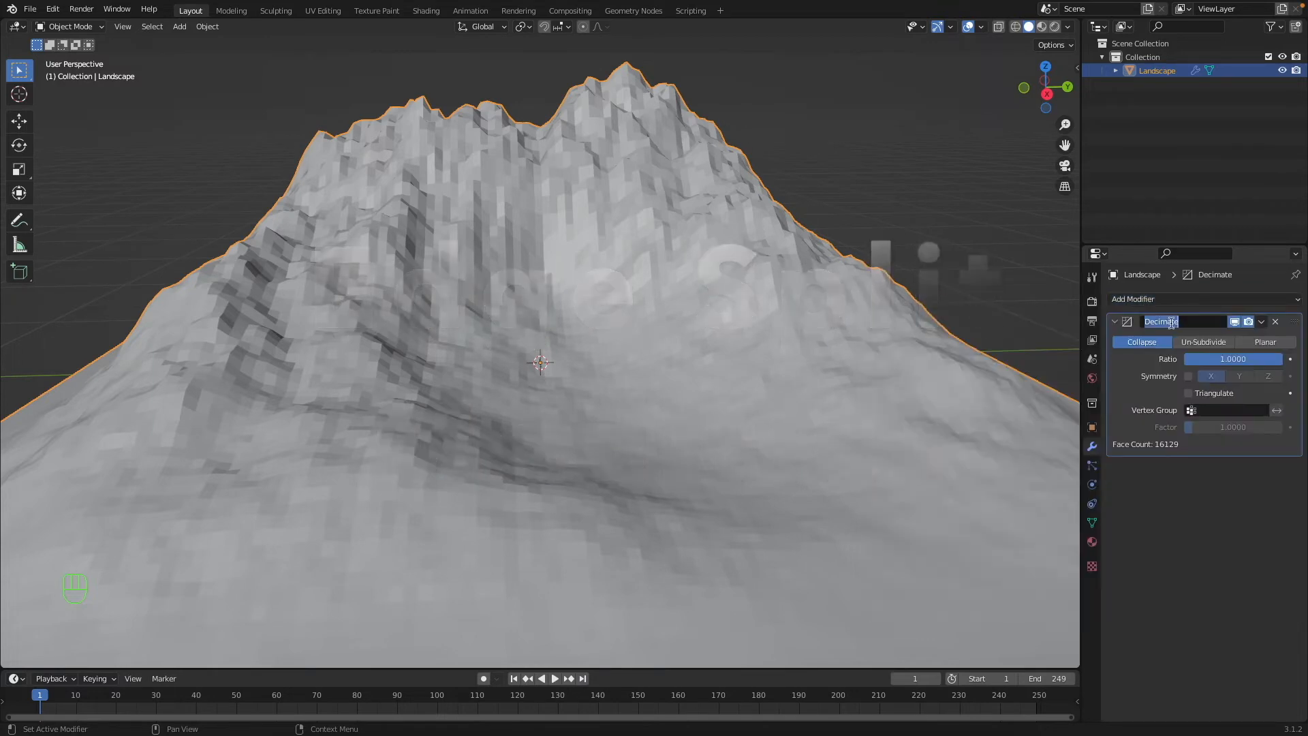
{"action": "double_click", "coordinate": [1141, 69]}
{"action": "key", "text": "Return"}
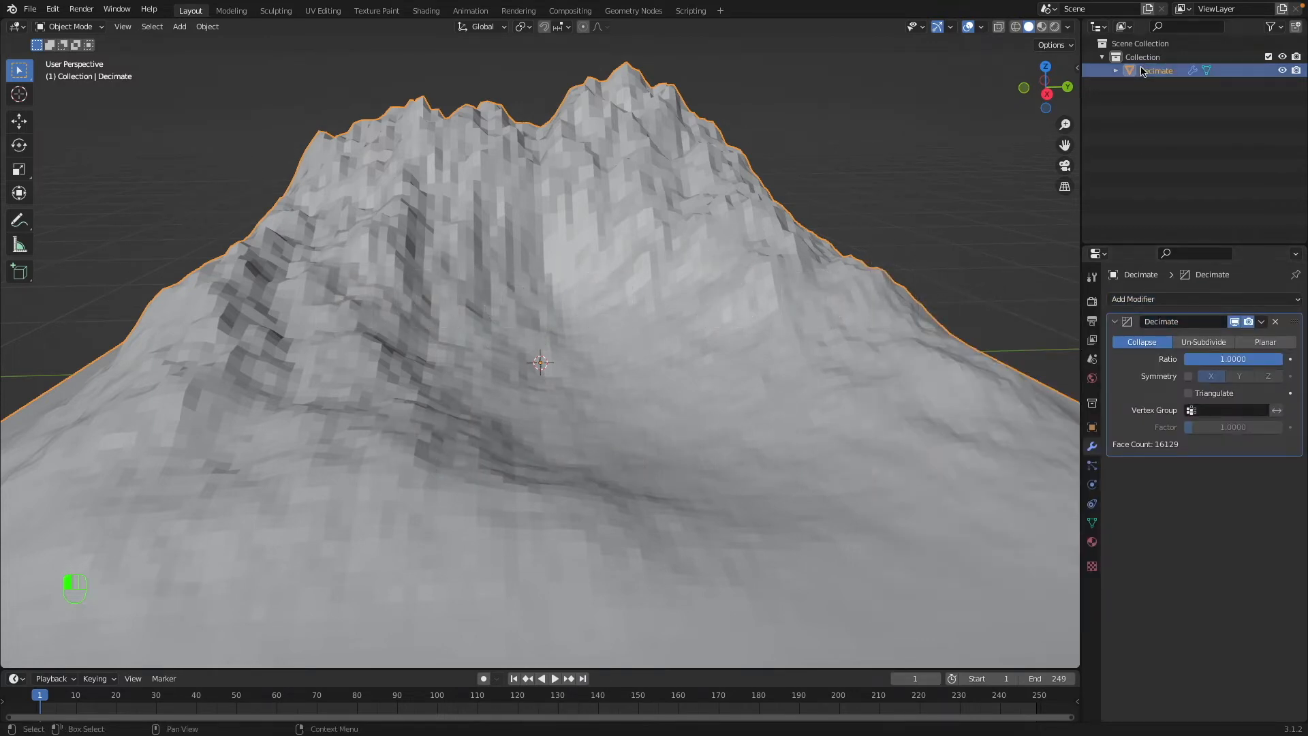
Inspect and reselect the landscape, then remove its Decimate modifier and add a fresh one.
{"action": "scroll", "coordinate": [803, 203], "scroll_direction": "up", "scroll_amount": 10}
{"action": "key", "text": "a"}
{"action": "key", "text": "a"}
{"action": "scroll", "coordinate": [780, 209], "scroll_direction": "down", "scroll_amount": 6}
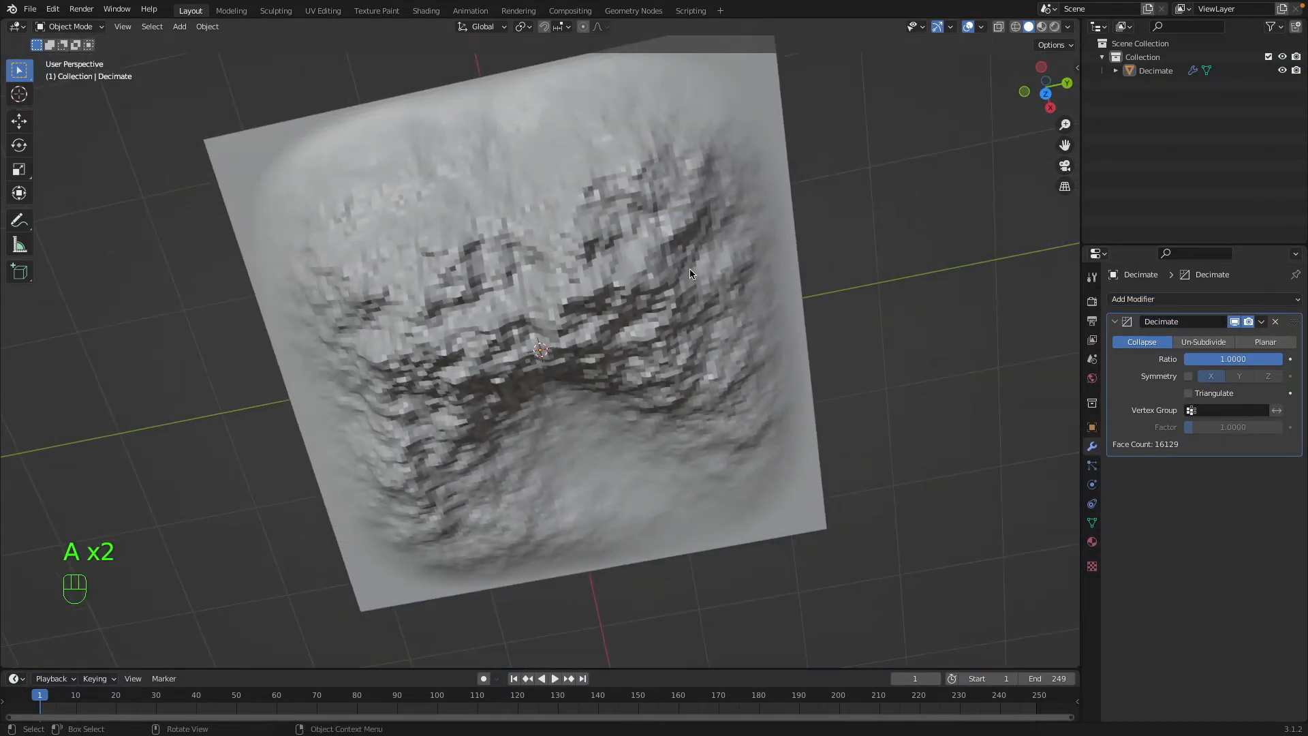
{"action": "left_click", "coordinate": [689, 269]}
{"action": "middle_click_drag", "start_coordinate": [689, 270], "coordinate": [1062, 368]}
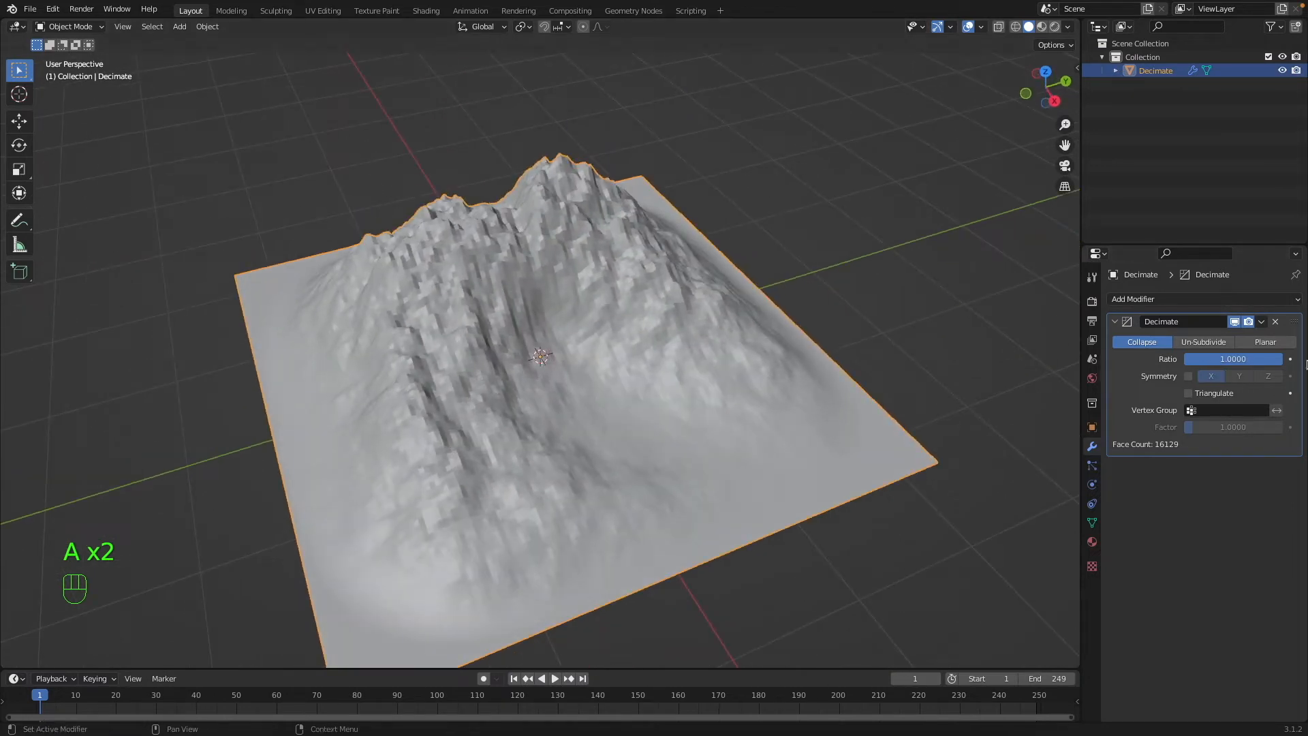
{"action": "left_click", "coordinate": [1275, 321]}
{"action": "left_click", "coordinate": [1241, 300]}
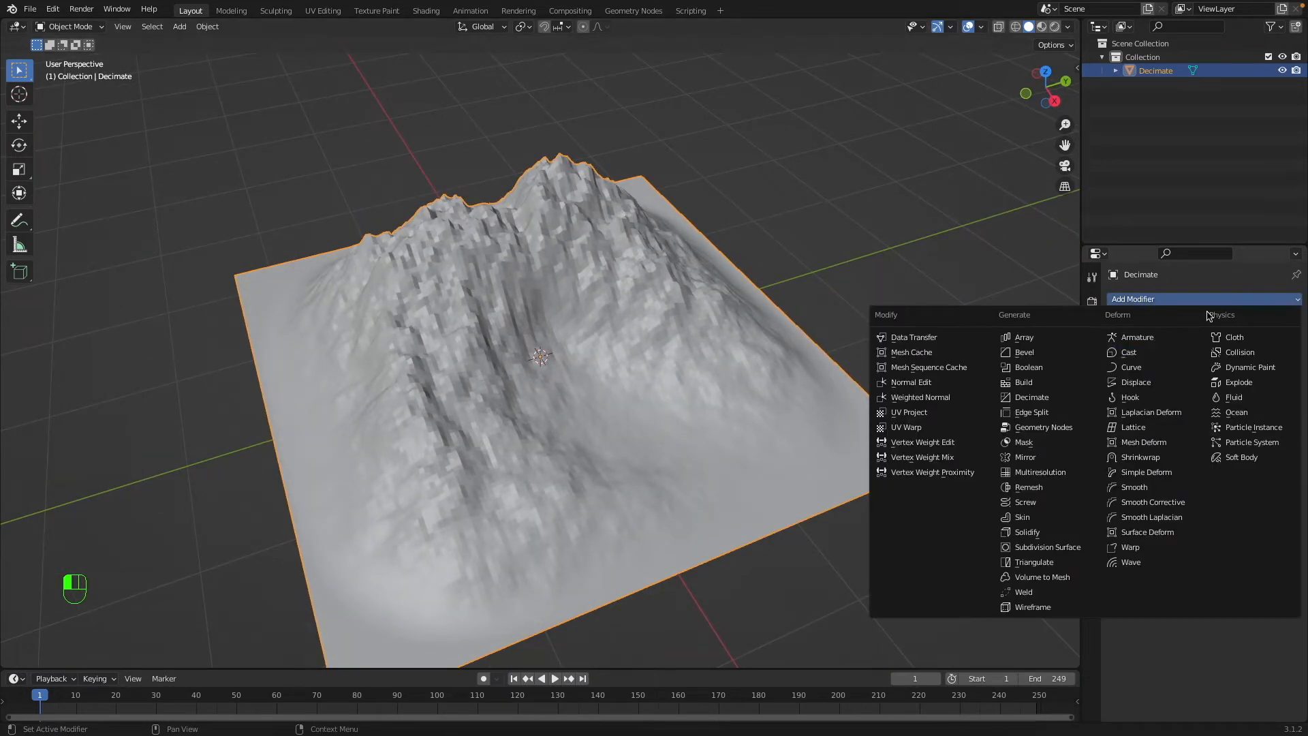
{"action": "left_click", "coordinate": [1042, 398]}
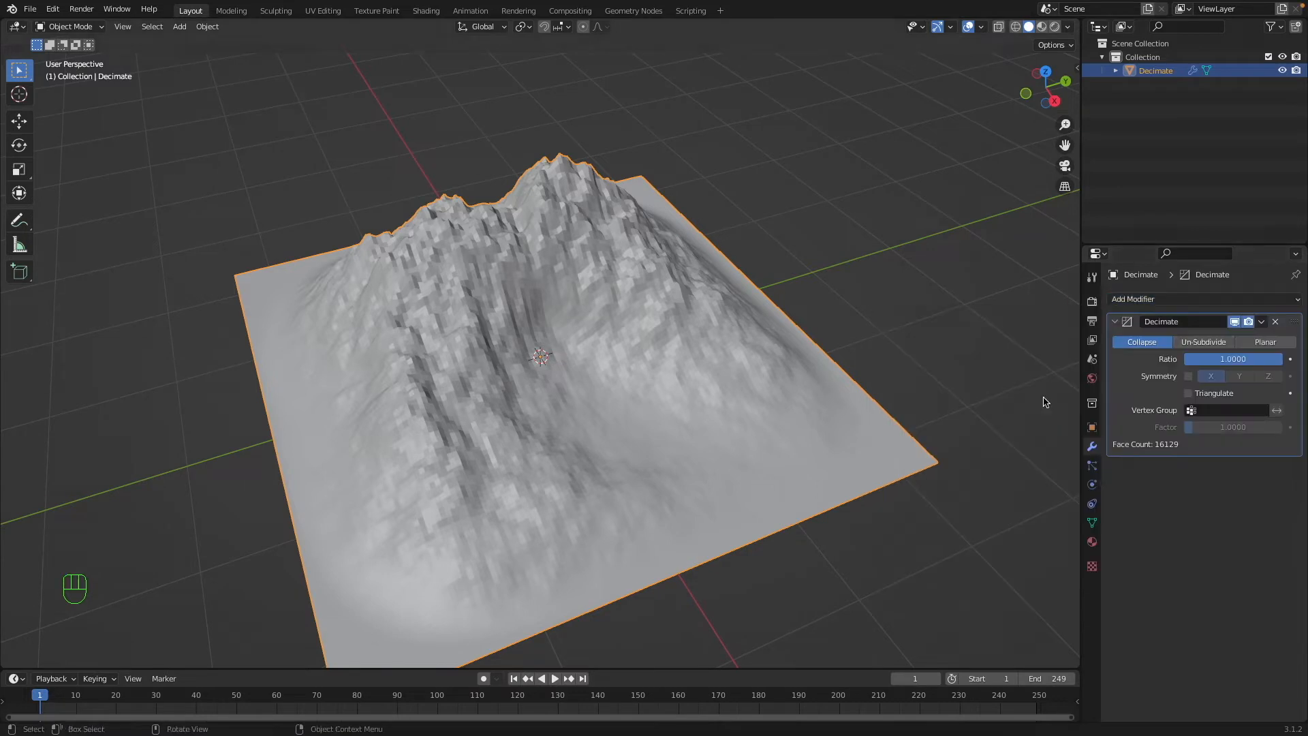
Lower the Decimate modifier's Collapse Ratio to 0.1973 and inspect the simplified mountain up close.
{"action": "middle_click_drag", "start_coordinate": [926, 342], "coordinate": [967, 312]}
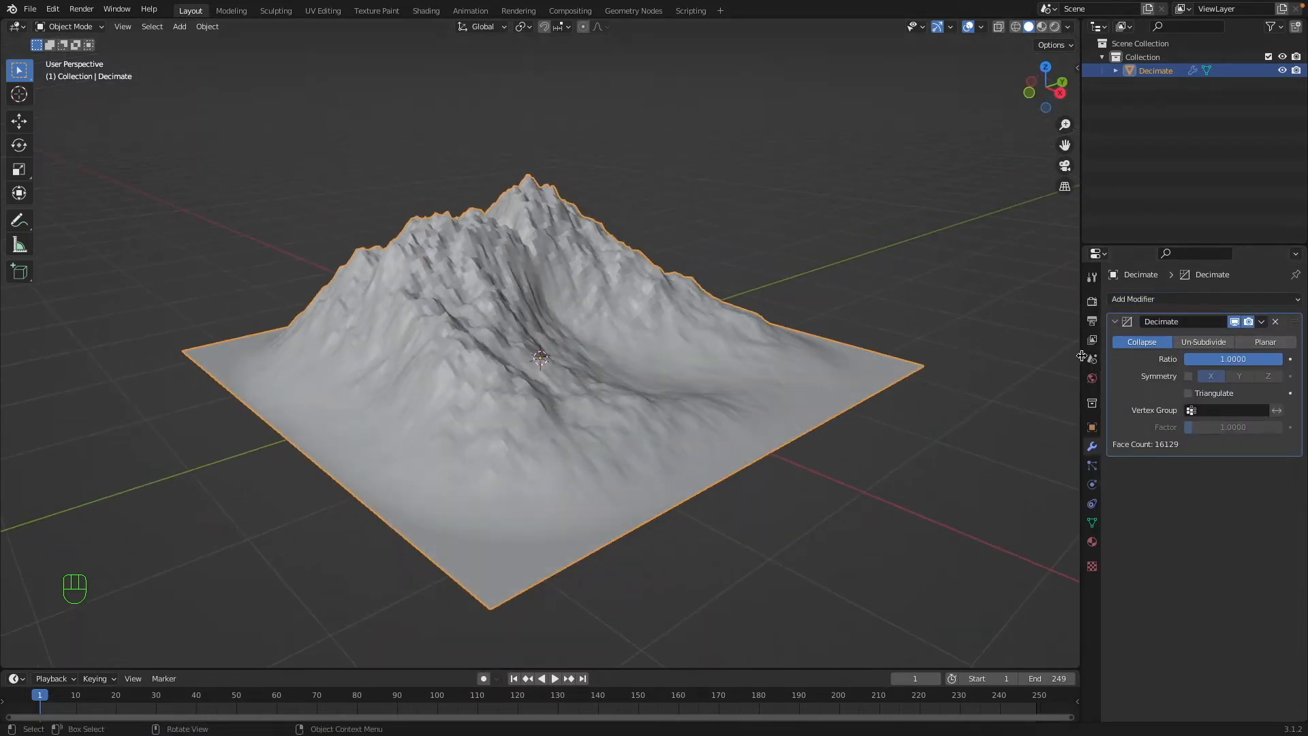
{"action": "middle_click_drag", "start_coordinate": [832, 361], "coordinate": [835, 409]}
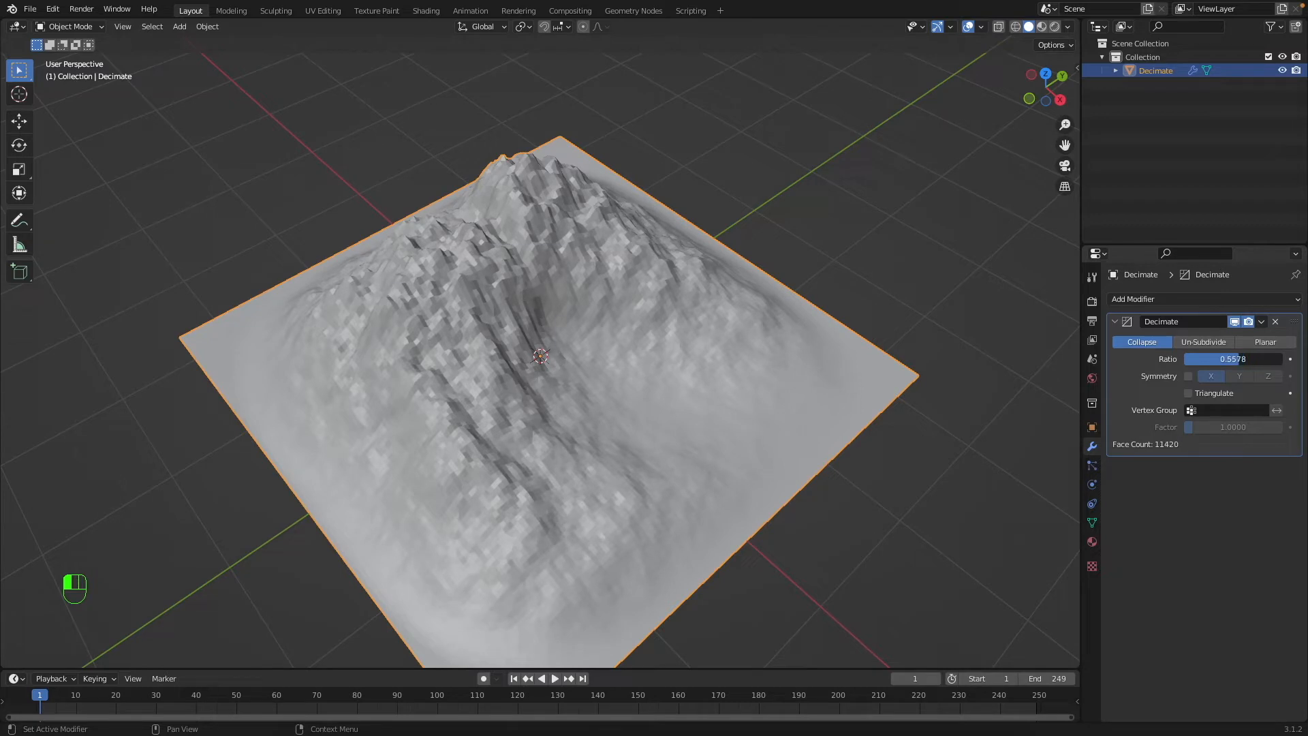
{"action": "left_click_drag", "start_coordinate": [1211, 358], "coordinate": [1202, 358]}
{"action": "key", "text": "a"}
{"action": "scroll", "coordinate": [717, 337], "scroll_direction": "left", "scroll_amount": 5}
{"action": "key", "text": "a"}
{"action": "scroll", "coordinate": [717, 337], "scroll_direction": "right", "scroll_amount": 3}
{"action": "scroll", "coordinate": [717, 336], "scroll_direction": "left", "scroll_amount": 4}
{"action": "scroll", "coordinate": [716, 336], "scroll_direction": "up", "scroll_amount": 2, "text": "super"}
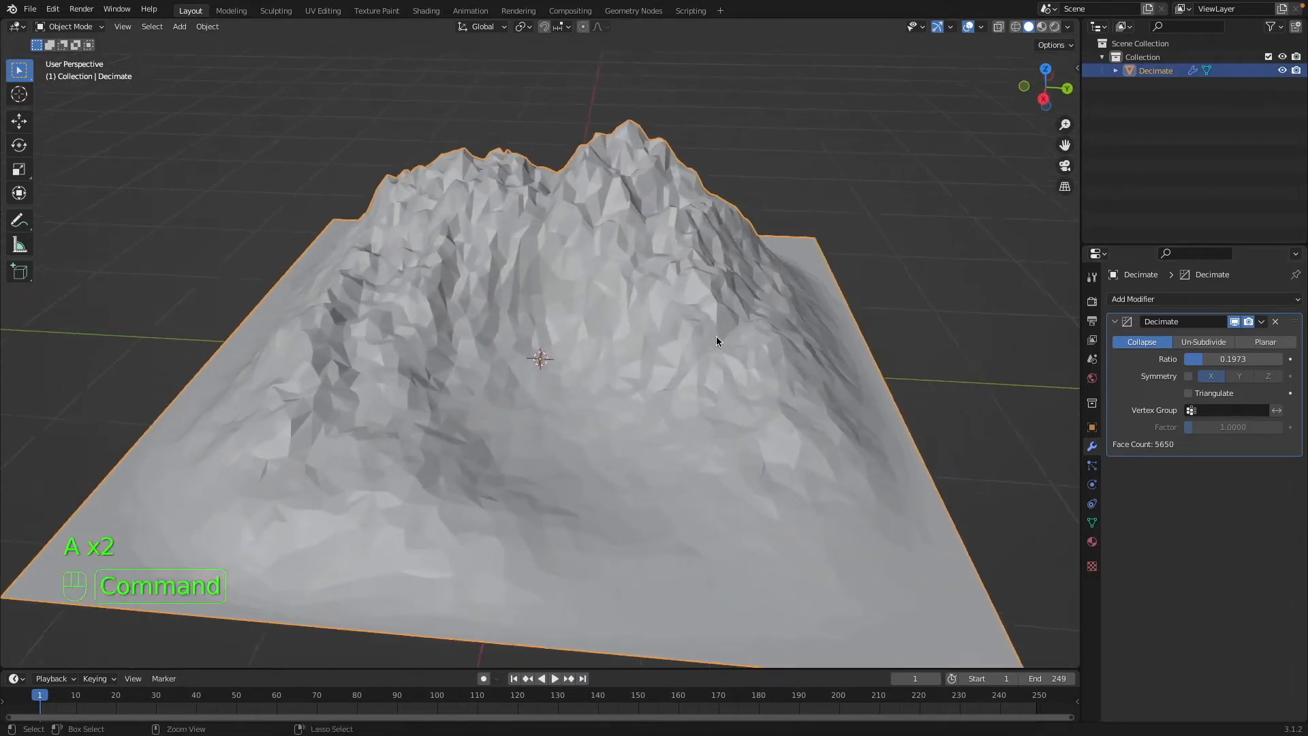
{"action": "scroll", "coordinate": [717, 340], "scroll_direction": "up", "scroll_amount": 2, "text": "super"}
Try the Triangulate option on the Decimate modifier, leaving it switched off.
{"action": "left_click", "coordinate": [1189, 393]}
{"action": "left_click", "coordinate": [1189, 393]}
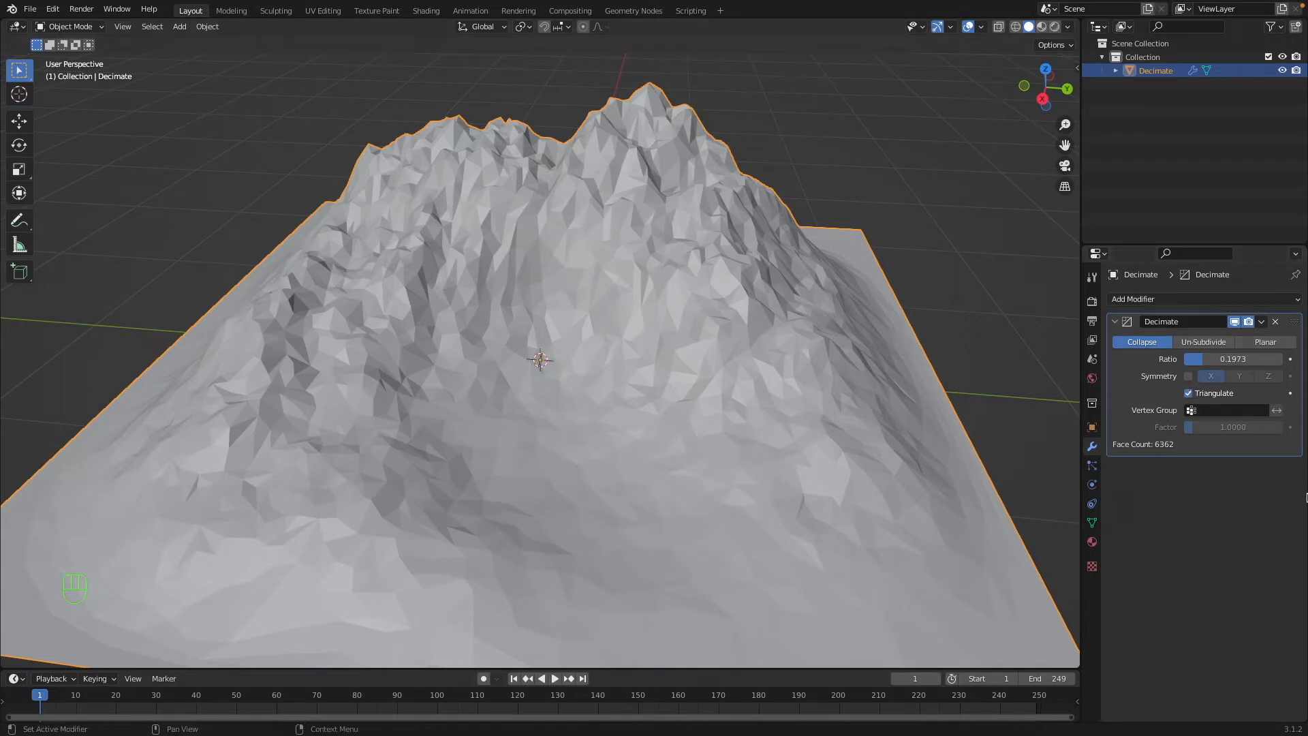
{"action": "left_click", "coordinate": [1189, 393]}
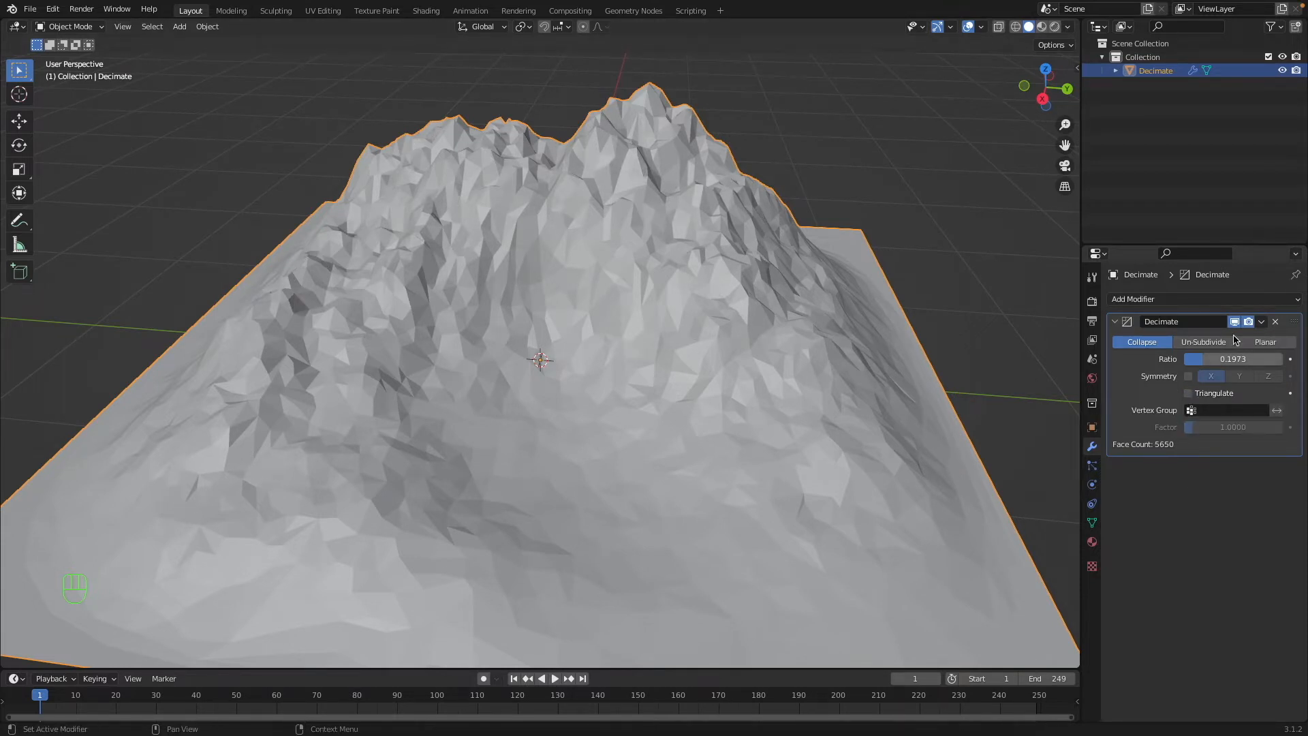
Try the Decimate modifier's Un-Subdivide iterations, and switch it to Planar mode and adjust the Angle Limit.
{"action": "left_click", "coordinate": [1207, 344]}
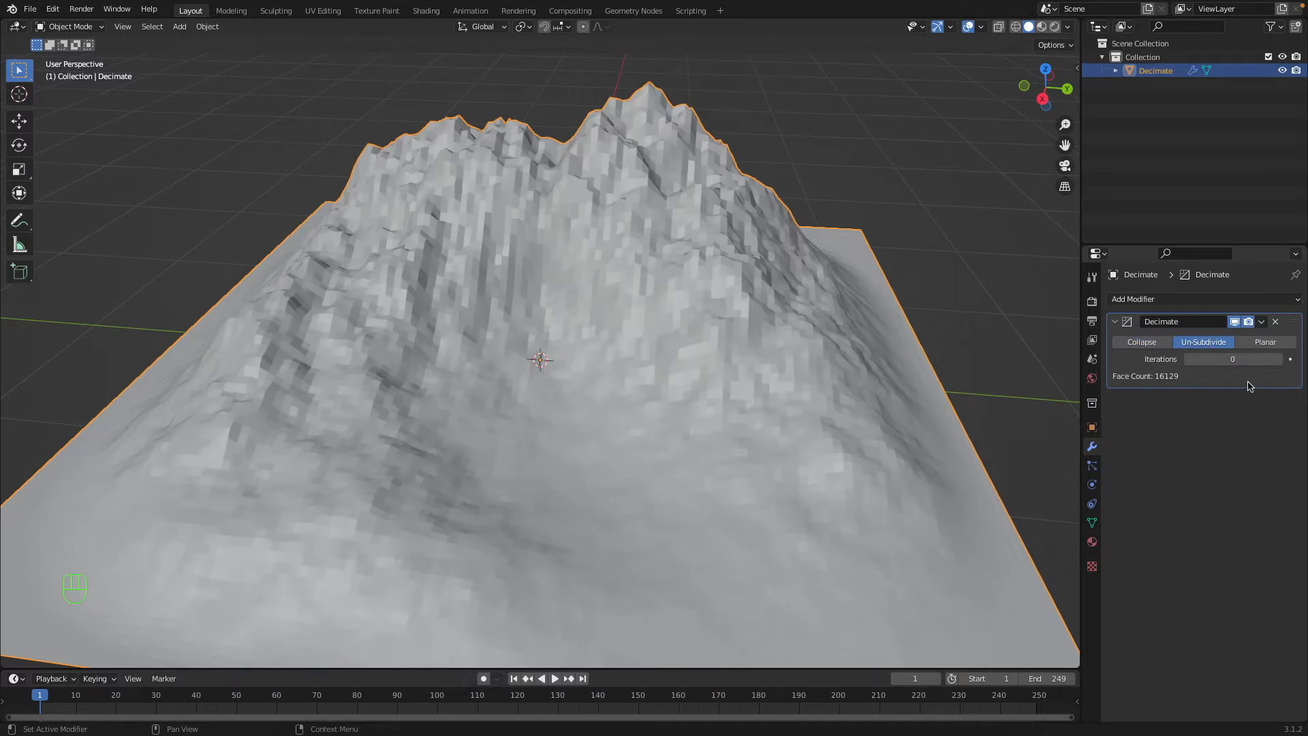
{"action": "left_click_drag", "start_coordinate": [1232, 359], "coordinate": [1258, 353]}
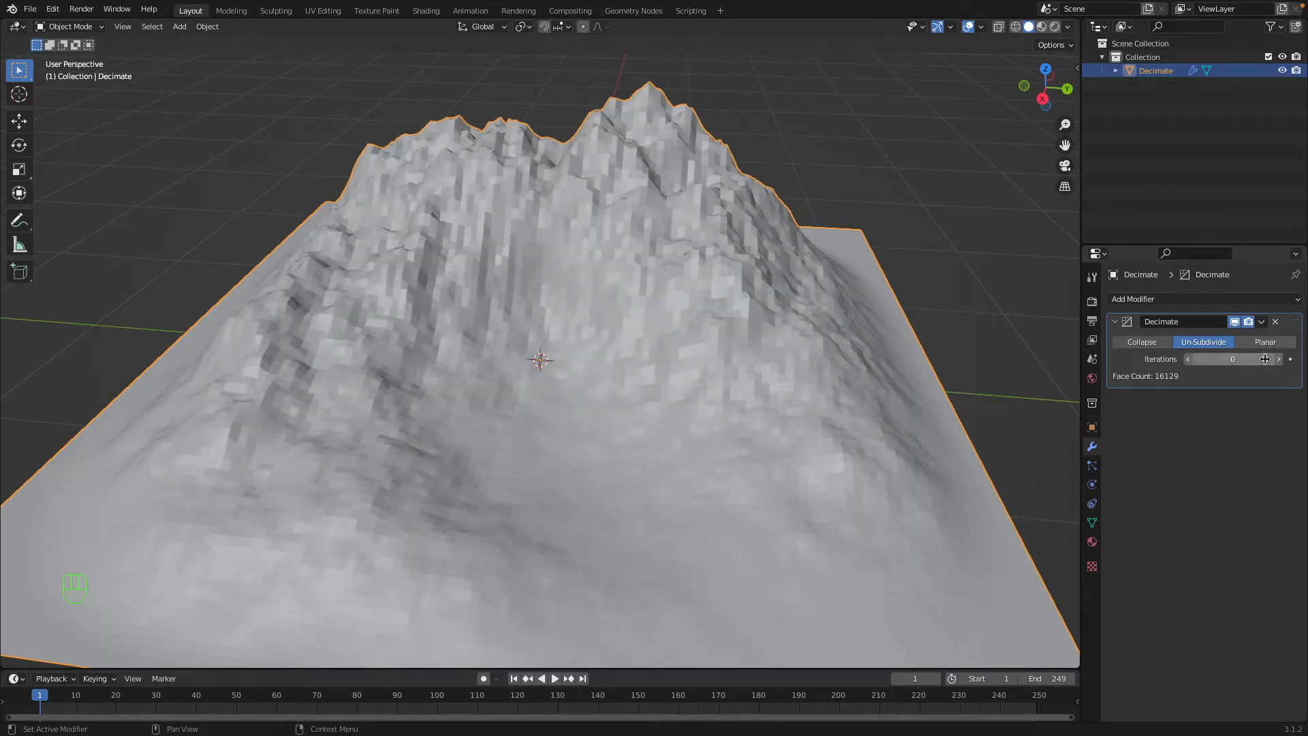
{"action": "left_click", "coordinate": [1273, 344]}
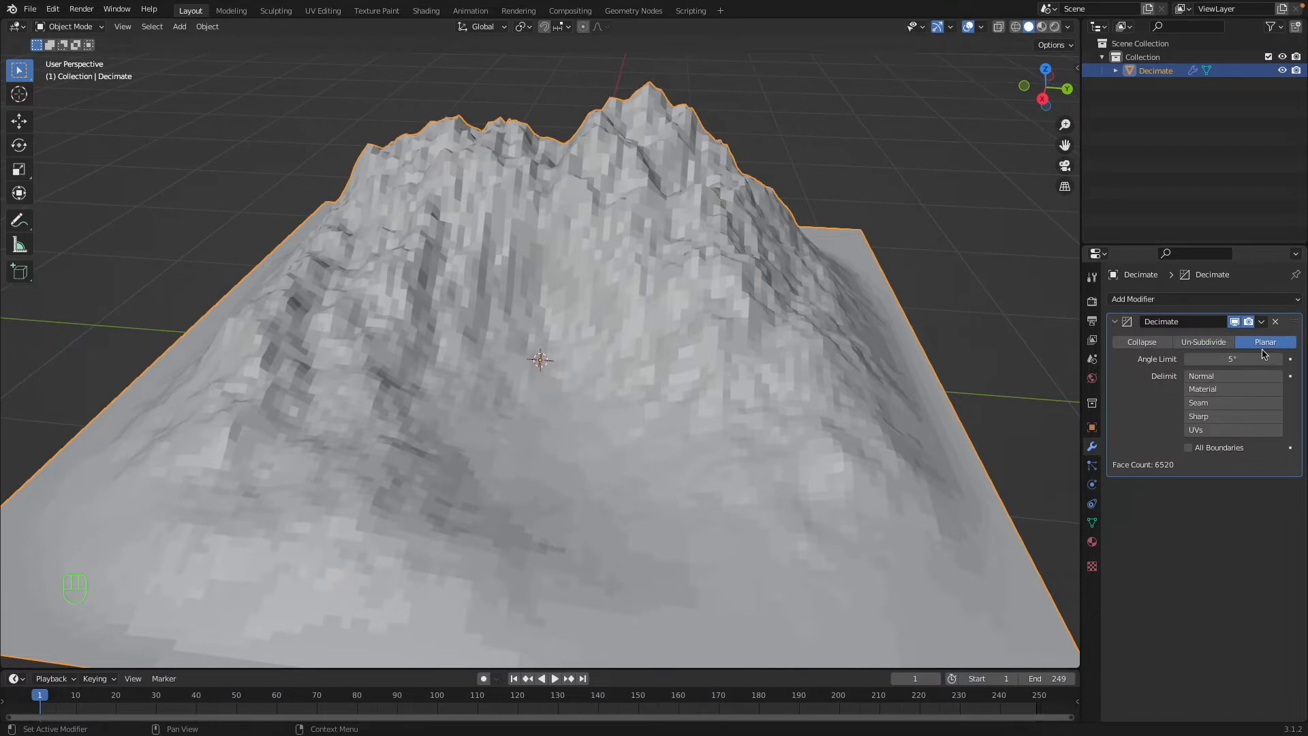
{"action": "left_click_drag", "start_coordinate": [1245, 359], "coordinate": [1282, 359]}
{"action": "middle_click_drag", "start_coordinate": [660, 411], "coordinate": [663, 410]}
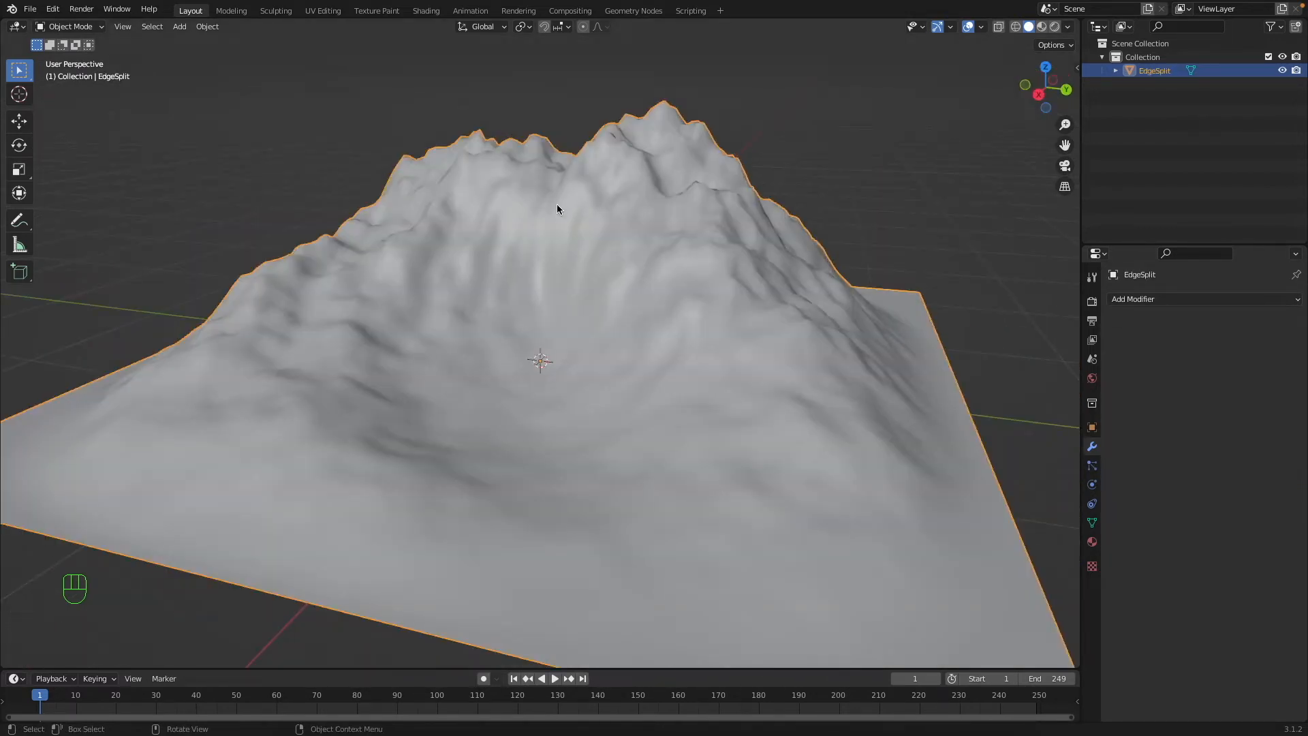
Enter Edit Mode on the EdgeSplit landscape and select all edges of the mountain's upper part through the mesh.
{"action": "key", "text": "Tab"}
{"action": "middle_click_drag", "start_coordinate": [557, 209], "coordinate": [558, 184]}
{"action": "key", "text": "shift+z"}
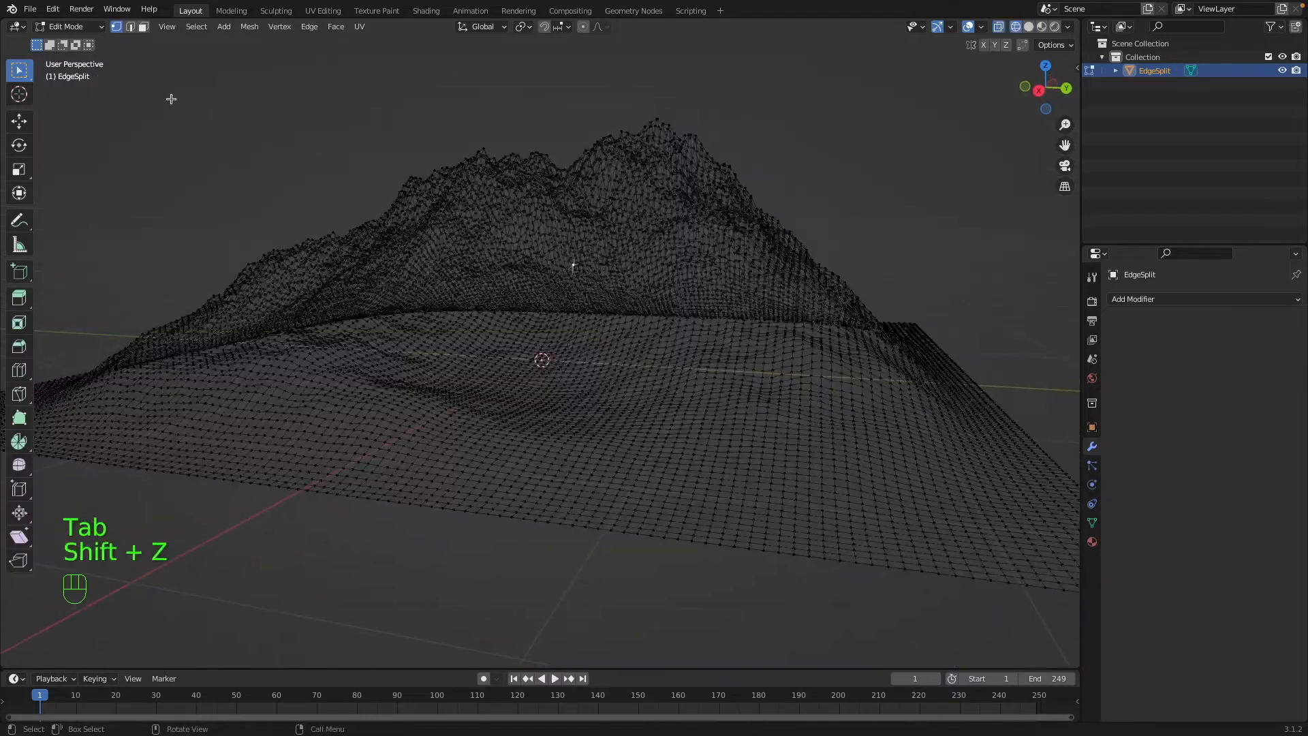
{"action": "left_click", "coordinate": [131, 27]}
{"action": "left_click_drag", "start_coordinate": [325, 101], "coordinate": [1018, 235]}
{"action": "key", "text": "shift+z"}
{"action": "scroll", "coordinate": [873, 295], "scroll_direction": "up", "scroll_amount": 2}
{"action": "middle_click_drag", "start_coordinate": [873, 294], "coordinate": [872, 314]}
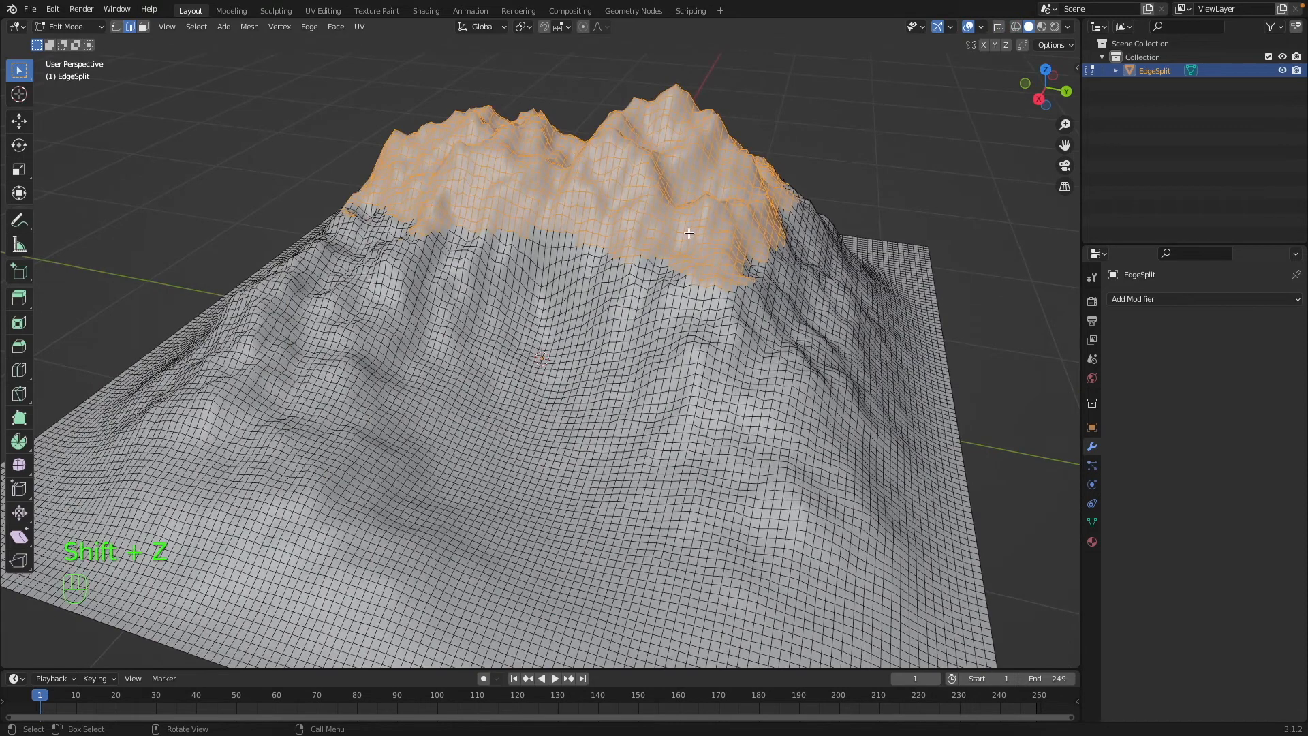
Mark the selected mountain-top edges as sharp and return to Object Mode.
{"action": "right_click", "coordinate": [817, 273]}
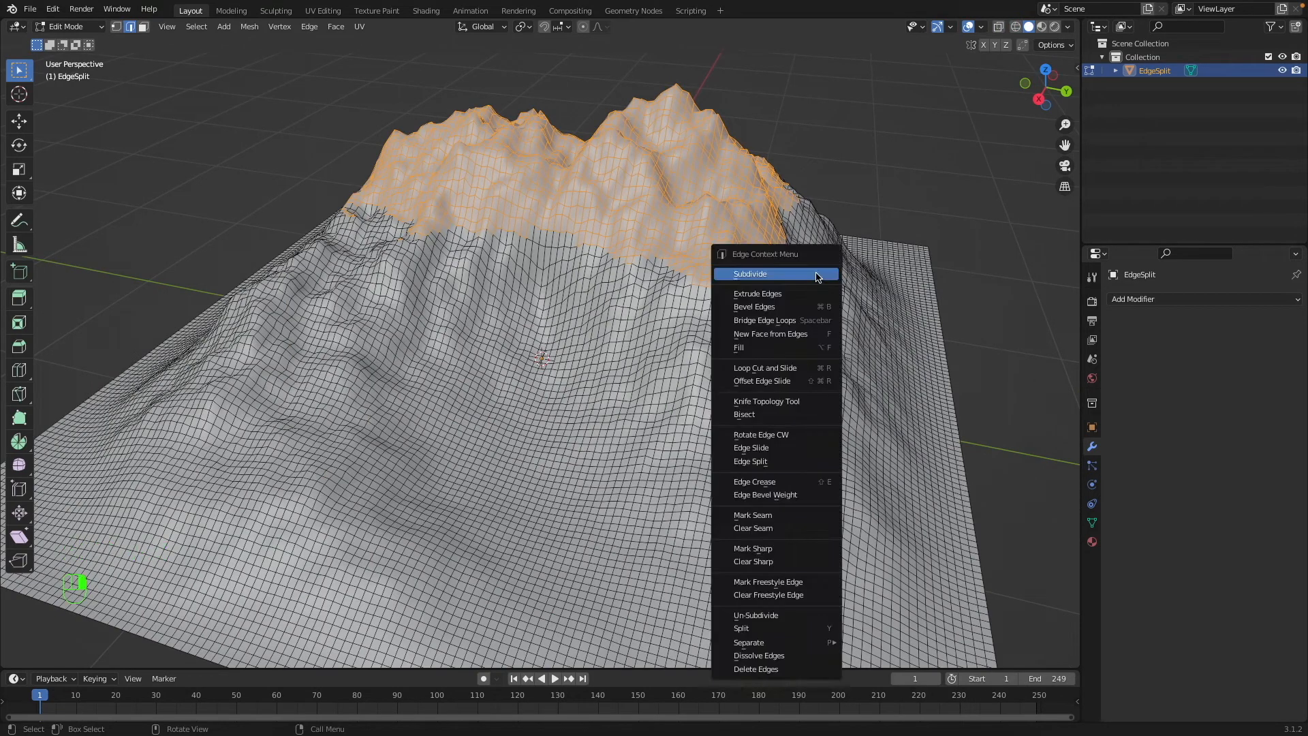
{"action": "left_click", "coordinate": [812, 548]}
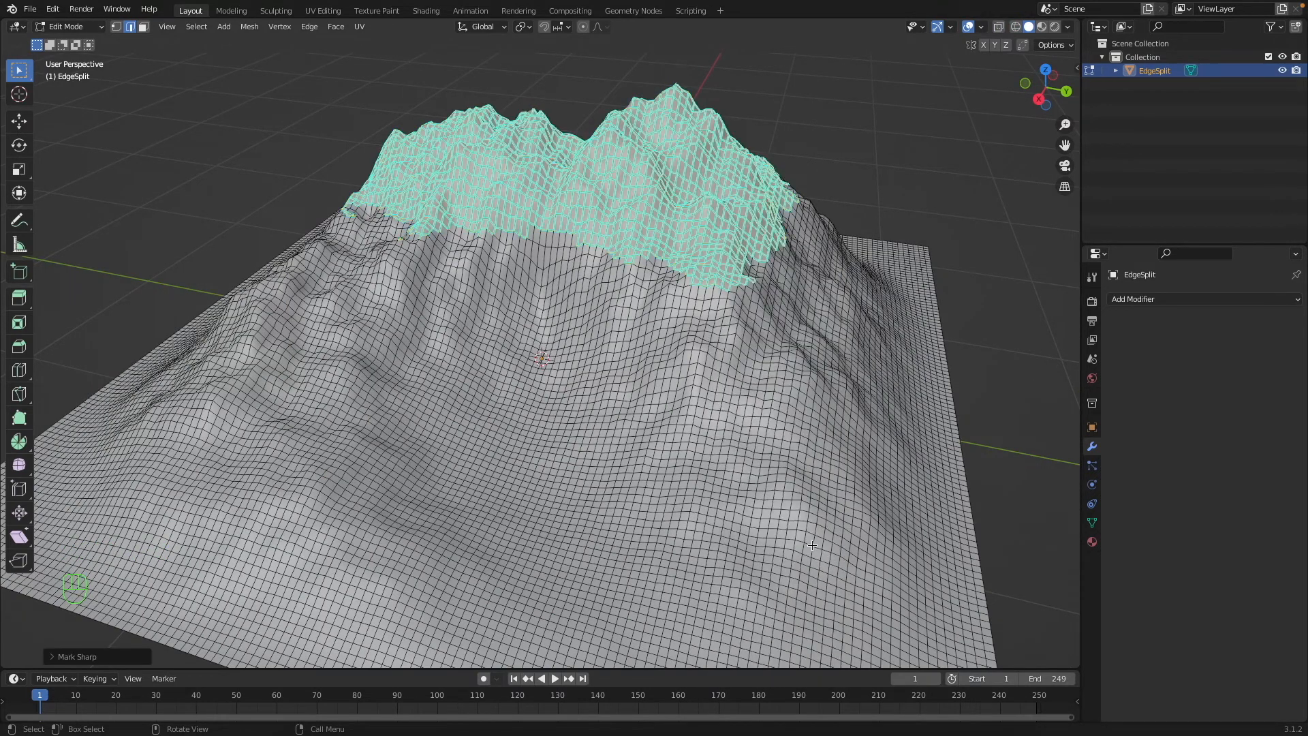
{"action": "key", "text": "Tab"}
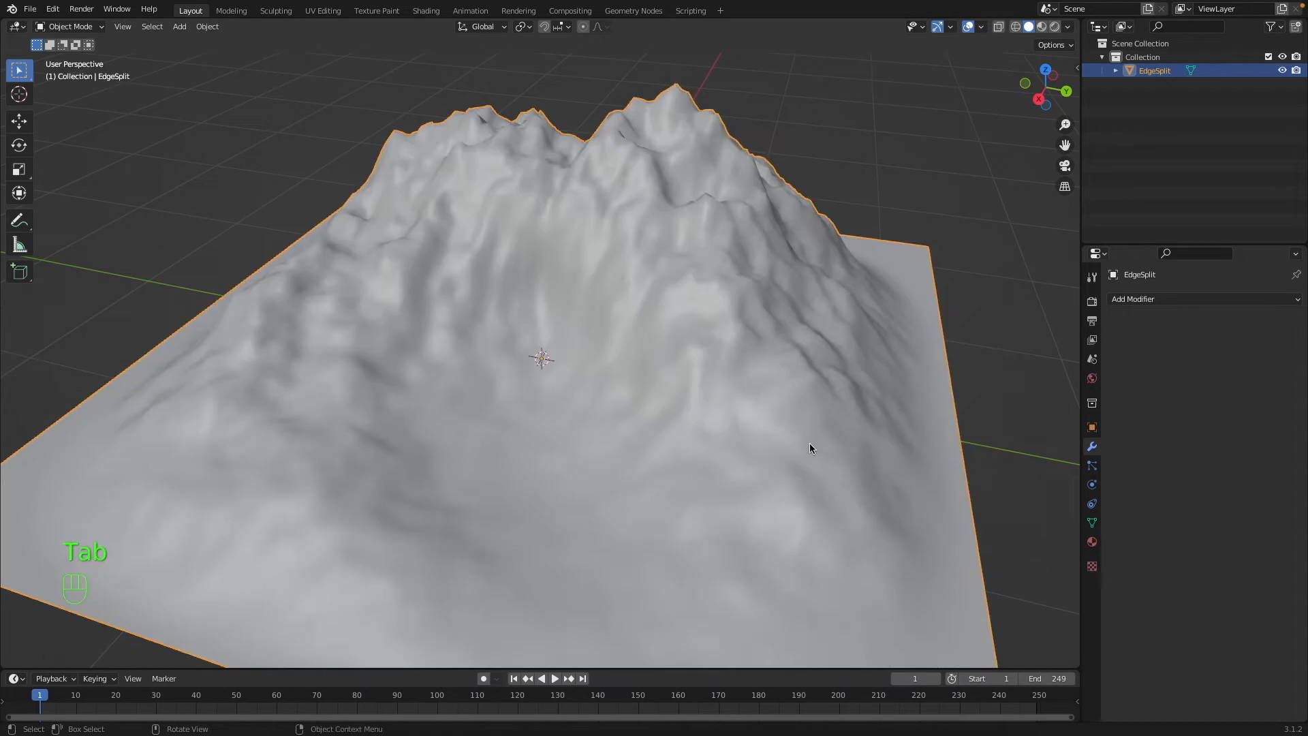
Add an Edge Split modifier to the landscape and inspect the mountain's split edges from several sides.
{"action": "left_click", "coordinate": [1218, 302]}
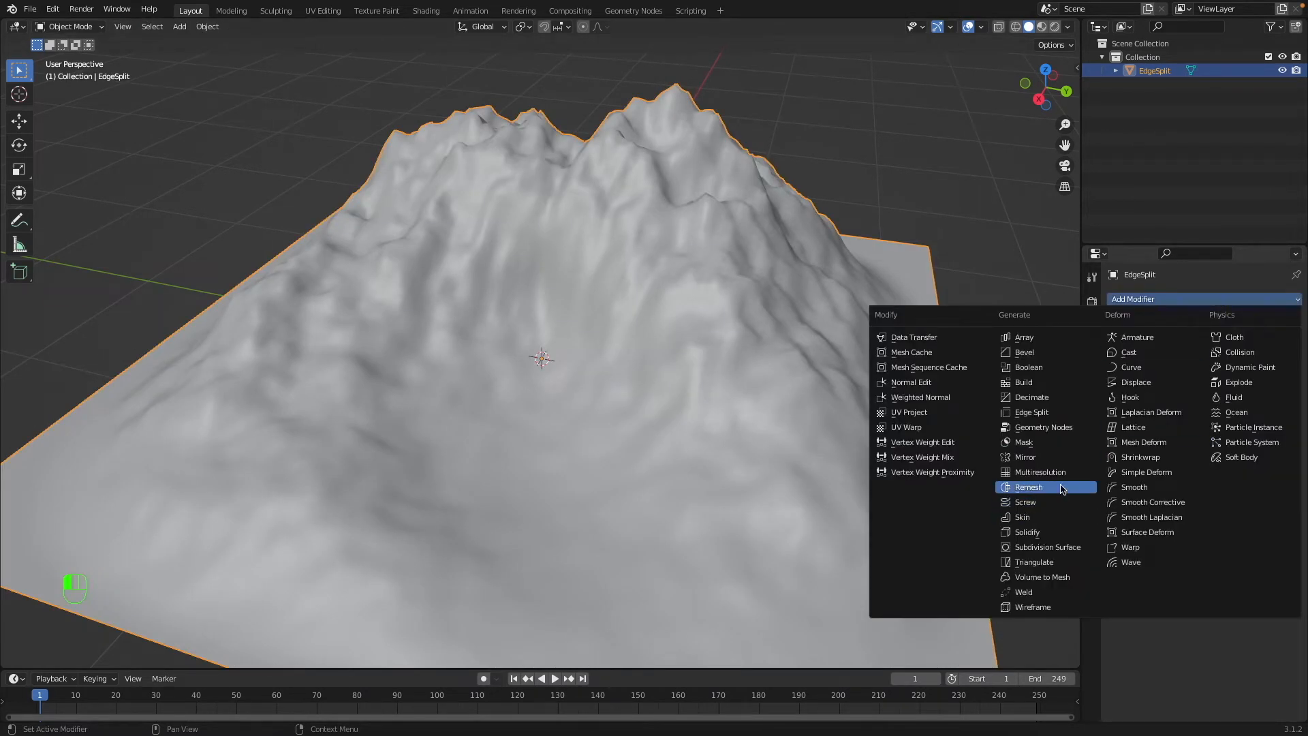
{"action": "left_click", "coordinate": [1030, 410]}
{"action": "middle_click_drag", "start_coordinate": [911, 380], "coordinate": [360, 356]}
{"action": "middle_click_drag", "start_coordinate": [941, 331], "coordinate": [721, 382]}
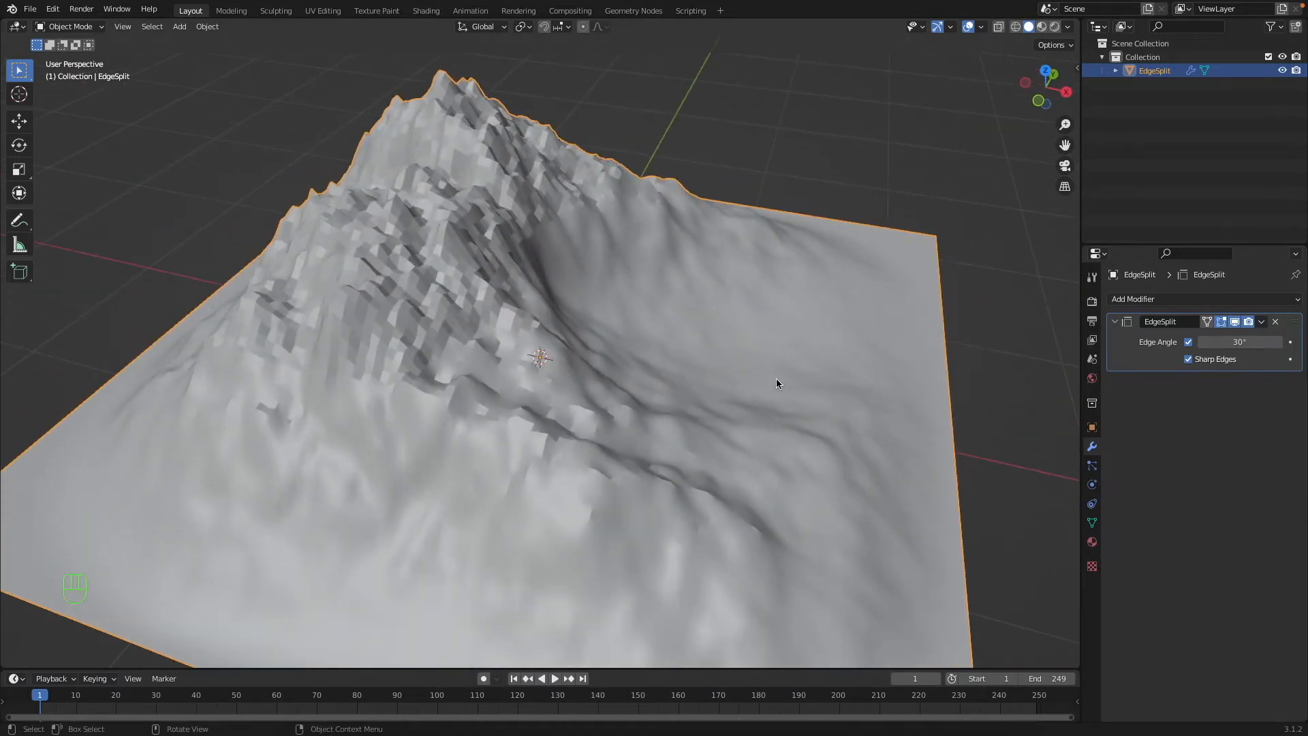
{"action": "right_click", "coordinate": [762, 429]}
{"action": "left_click", "coordinate": [762, 432]}
{"action": "right_click", "coordinate": [756, 430]}
{"action": "left_click", "coordinate": [756, 418]}
{"action": "middle_click_drag", "start_coordinate": [757, 418], "coordinate": [821, 314]}
{"action": "middle_click_drag", "start_coordinate": [491, 357], "coordinate": [583, 320]}
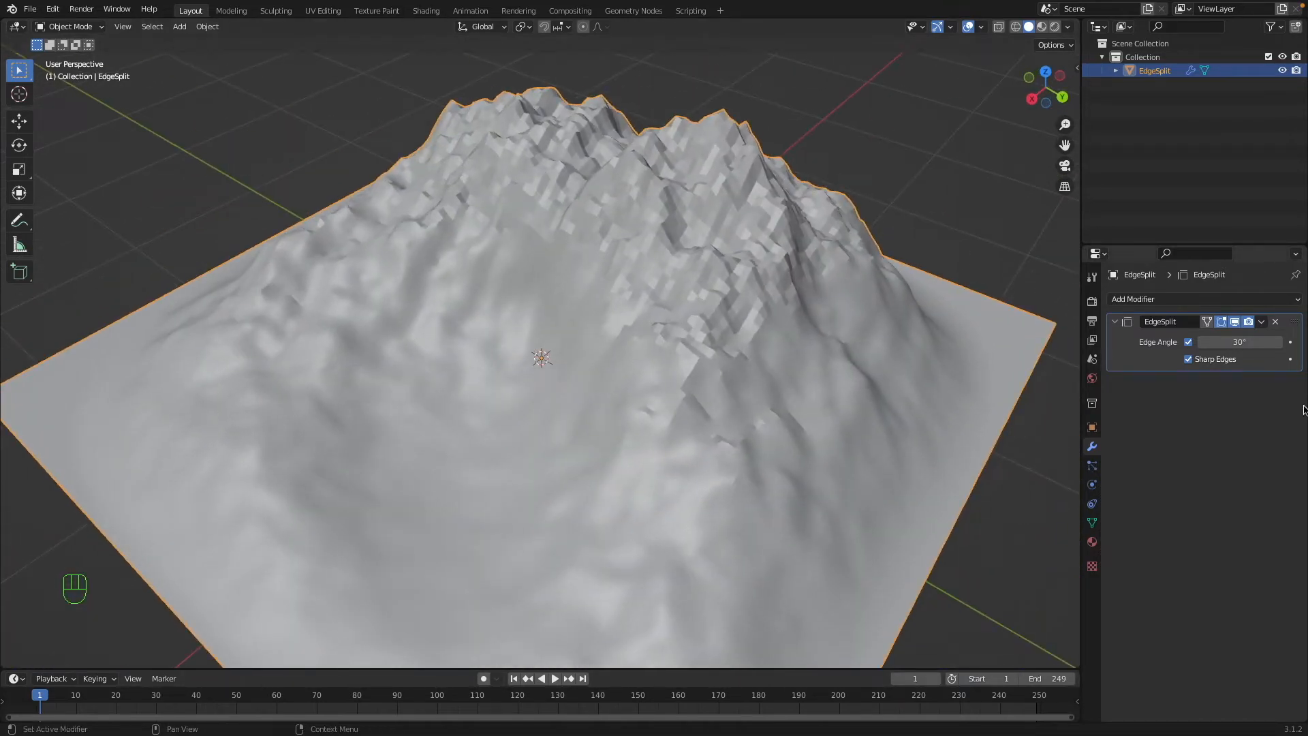
Toggle Sharp Edges off and on again in the Edge Split modifier, and raise the Edge Angle past 160°.
{"action": "left_click", "coordinate": [1188, 360]}
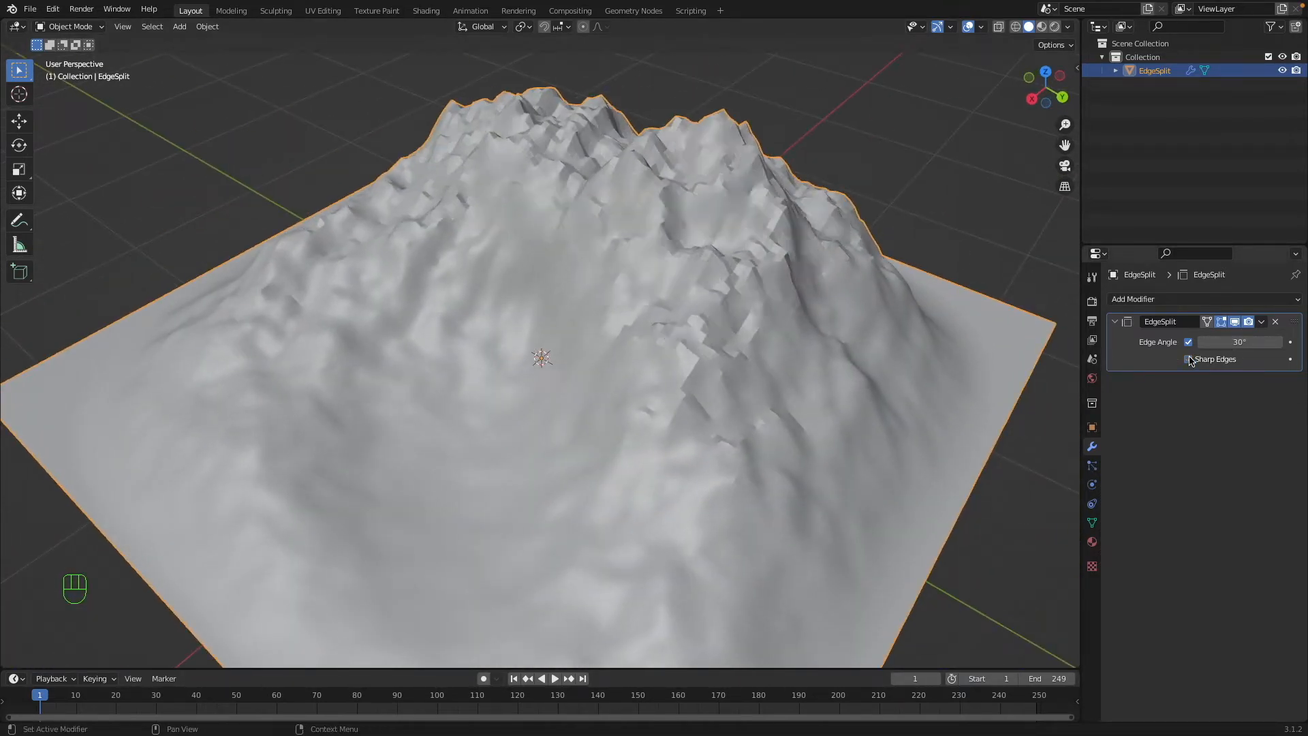
{"action": "left_click", "coordinate": [1189, 359]}
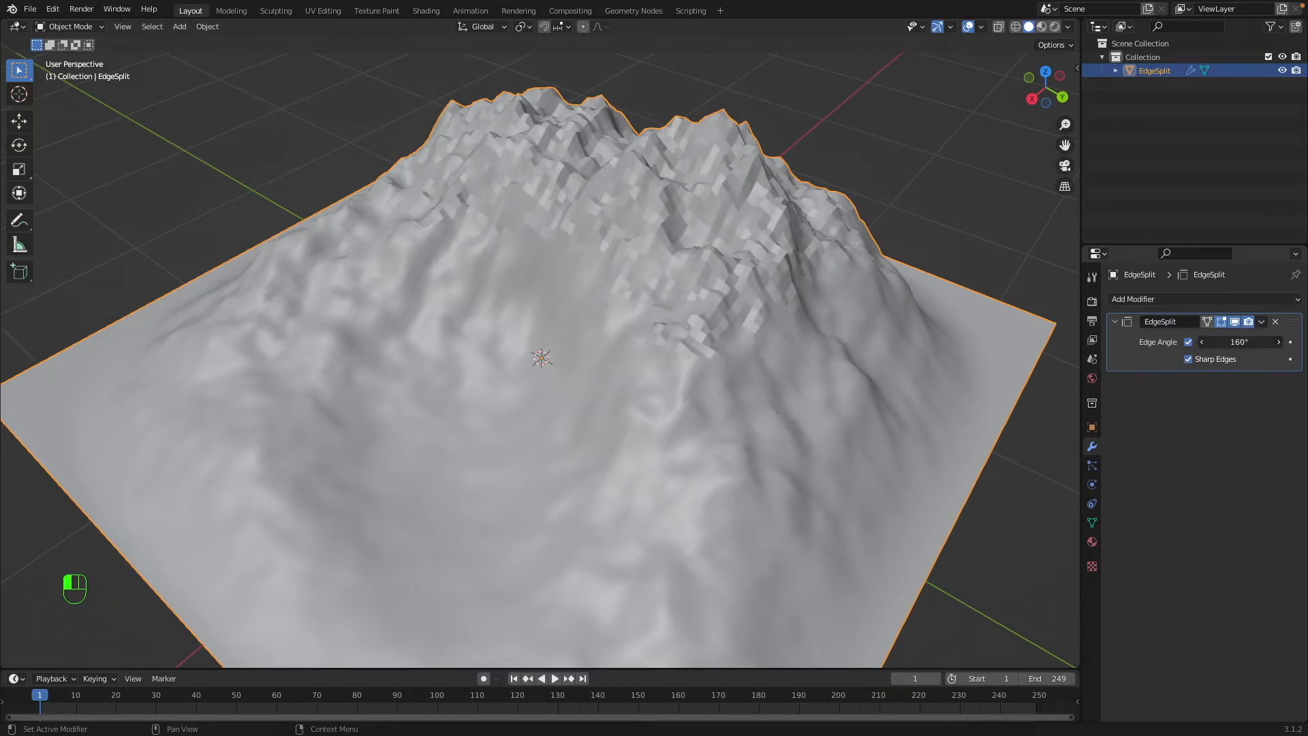
{"action": "mouse_move", "coordinate": [1239, 342]}
{"action": "left_mouse_down"}
{"action": "mouse_move", "coordinate": [1185, 342]}
{"action": "mouse_move", "coordinate": [1226, 342]}
{"action": "left_mouse_up"}
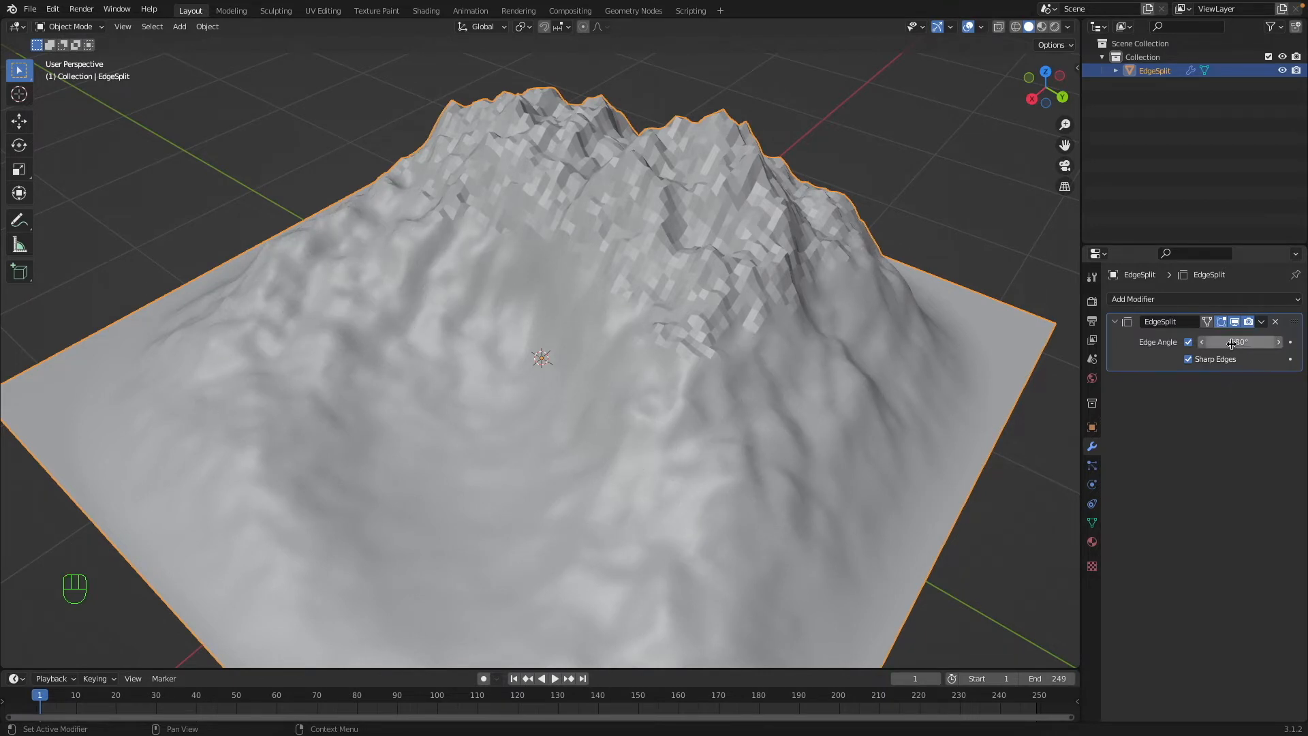
Turn off Sharp Edges in the Edge Split modifier and set the Edge Angle to 30°.
{"action": "left_click", "coordinate": [1197, 361]}
{"action": "left_click", "coordinate": [1203, 360]}
{"action": "left_click_drag", "start_coordinate": [1240, 342], "coordinate": [1151, 342]}
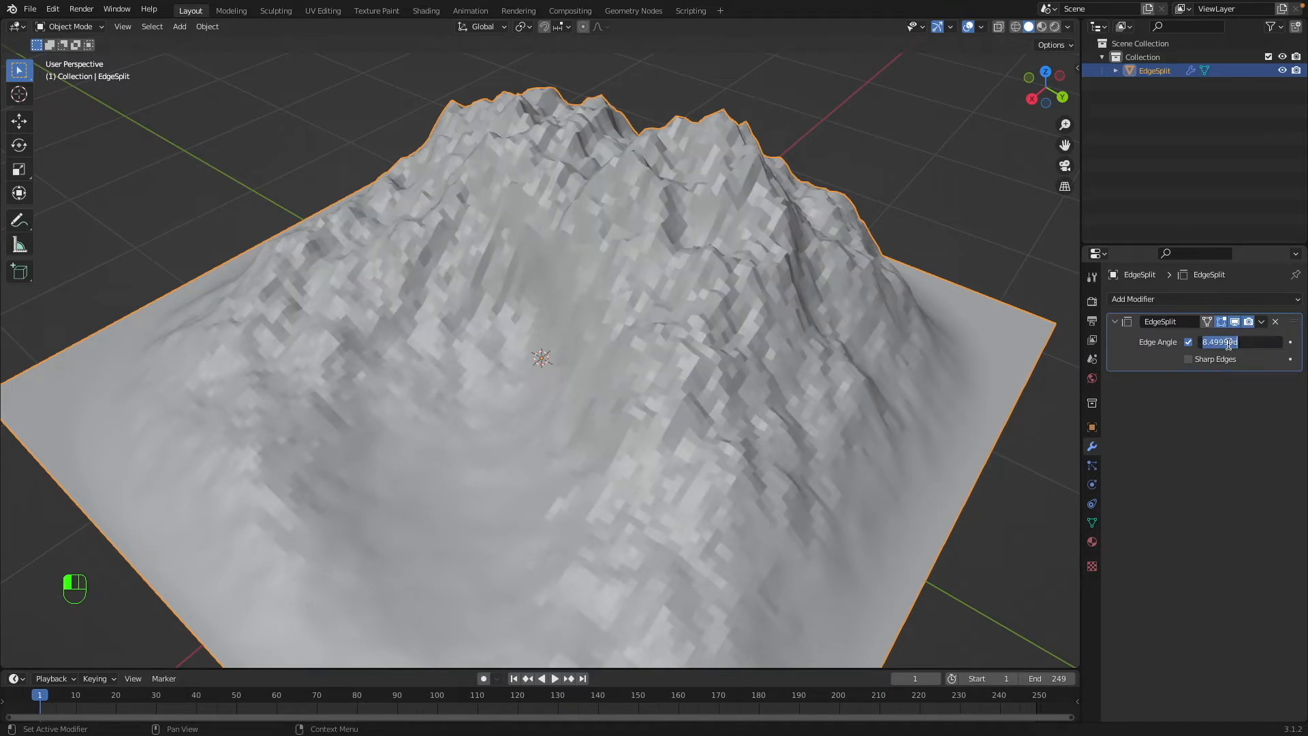
{"action": "key", "text": "Return"}
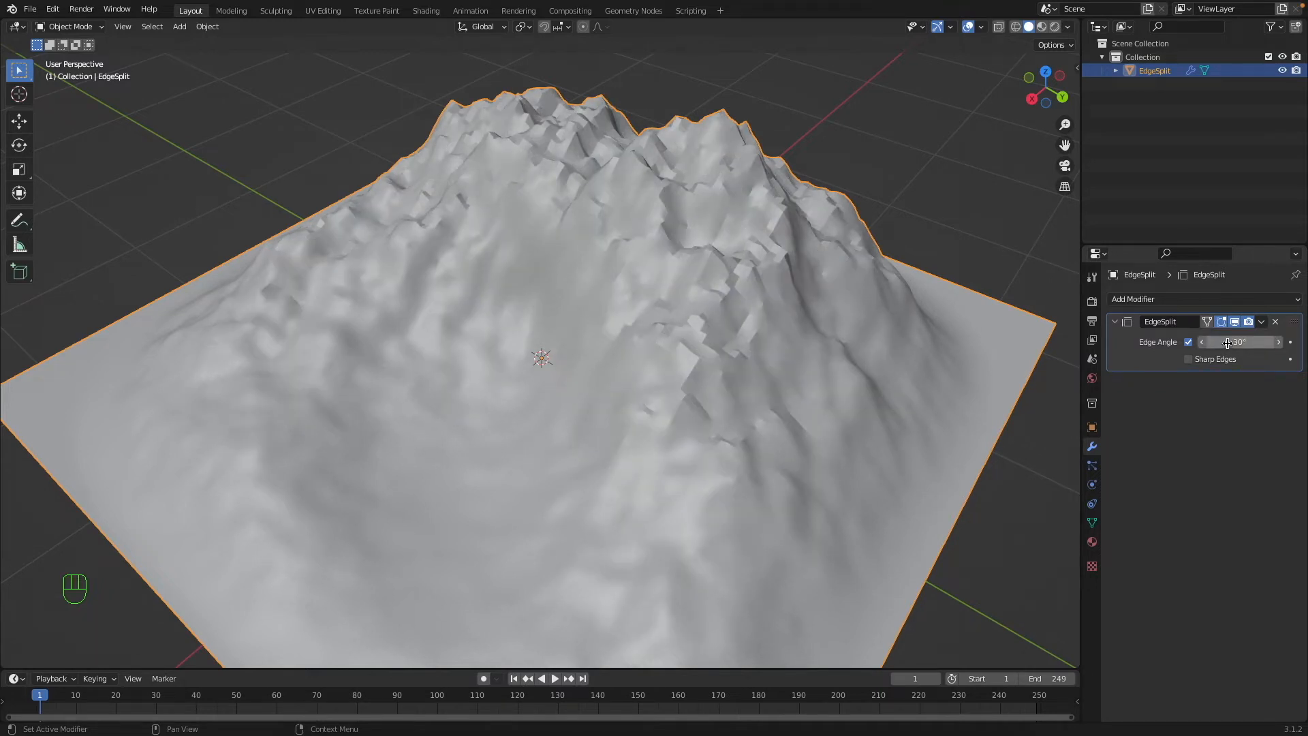
Toggle Sharp Edges, raise the Edge Angle to about 179.3° for comparison, and set the angle to 100°.
{"action": "left_click", "coordinate": [1199, 362]}
{"action": "left_click_drag", "start_coordinate": [1210, 335], "coordinate": [1247, 335]}
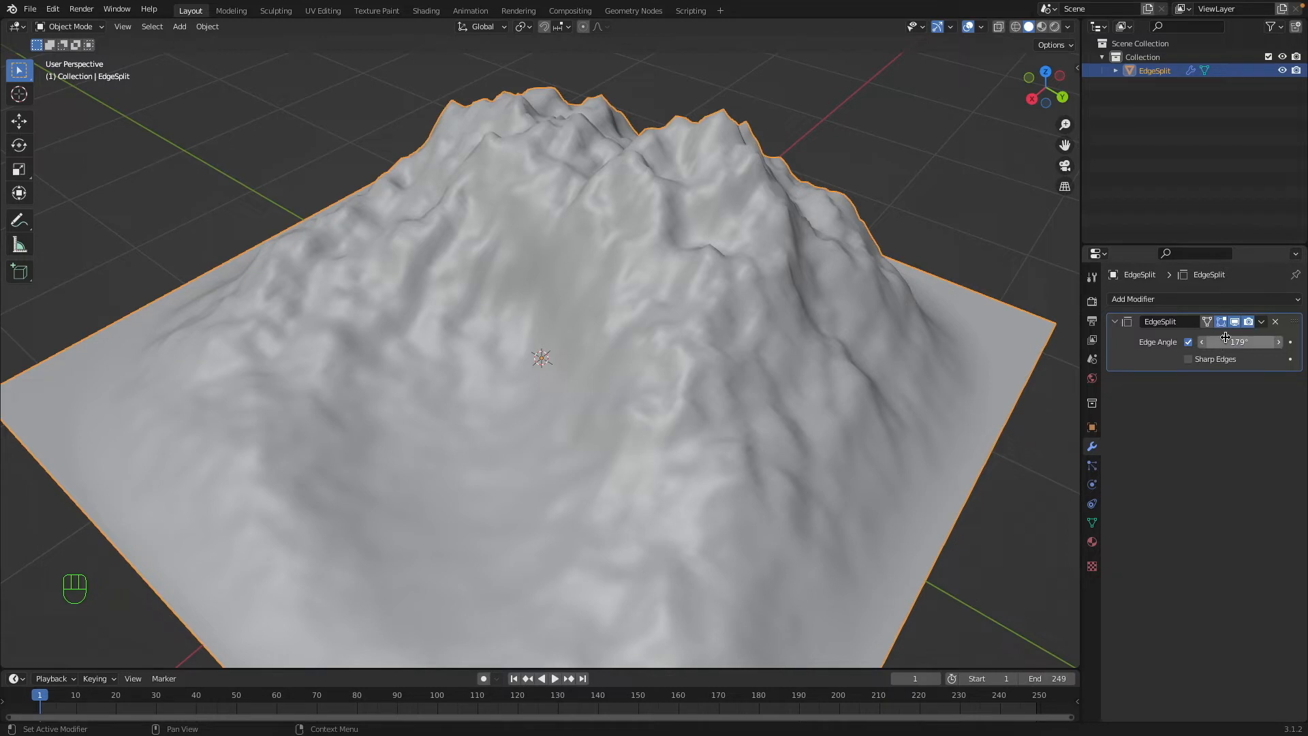
{"action": "left_click", "coordinate": [1185, 361]}
{"action": "left_click", "coordinate": [1221, 342]}
{"action": "type", "text": "100"}
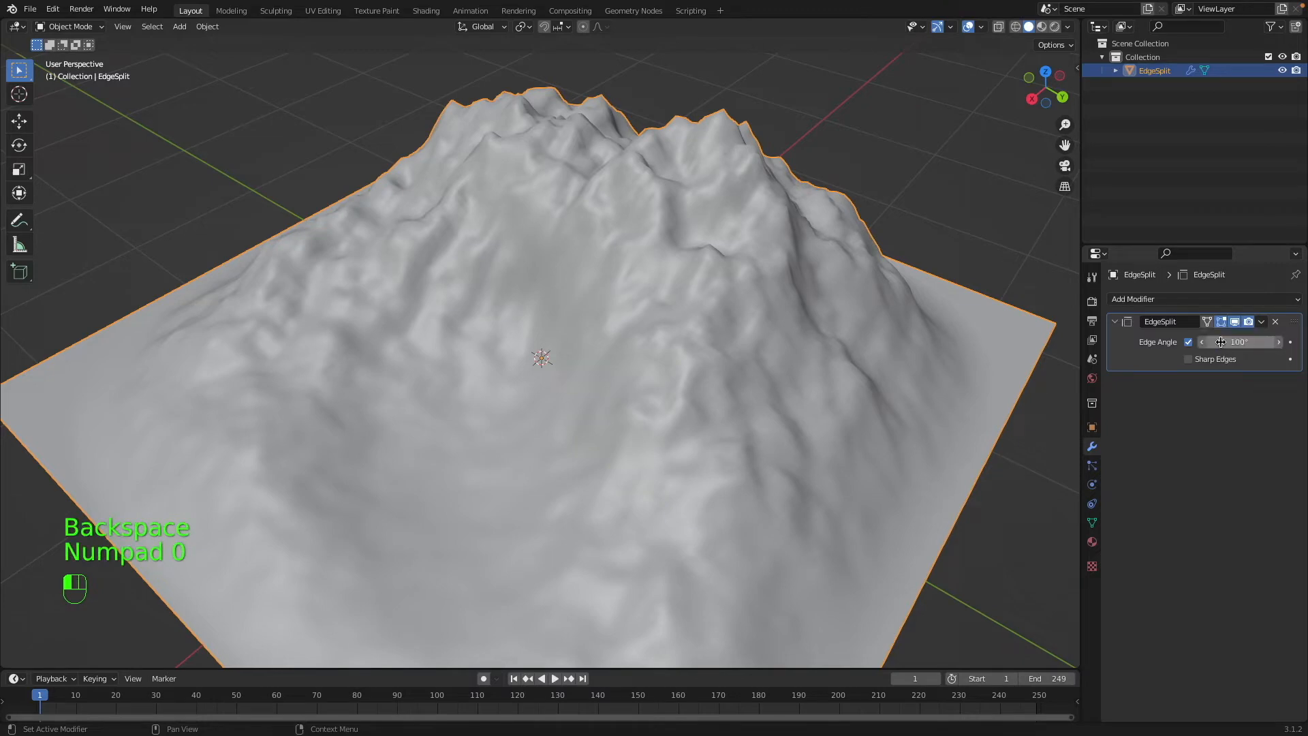
{"action": "middle_click_drag", "start_coordinate": [855, 352], "coordinate": [759, 363]}
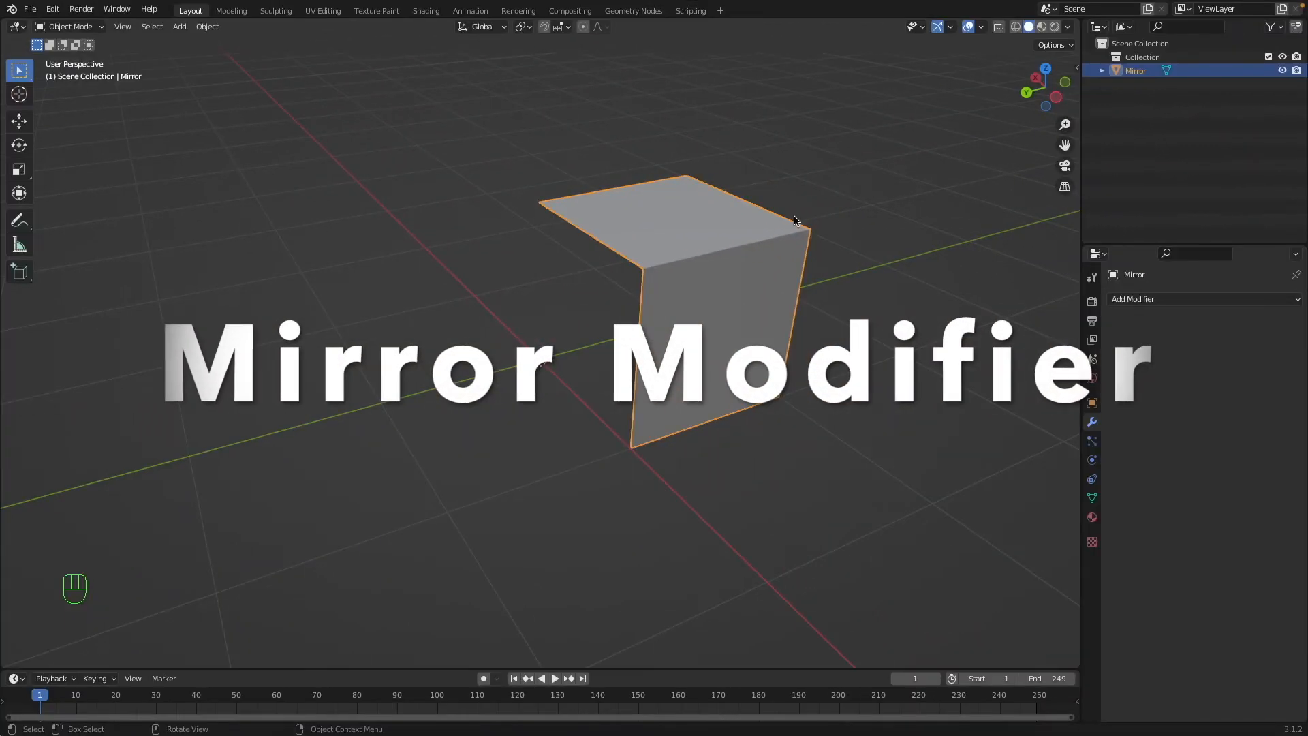
Examine the open box mesh named Mirror from several sides, in both Edit Mode and Object Mode.
{"action": "middle_click_drag", "start_coordinate": [794, 221], "coordinate": [537, 205]}
{"action": "key", "text": "Tab"}
{"action": "key", "text": "Tab"}
{"action": "key", "text": "Tab"}
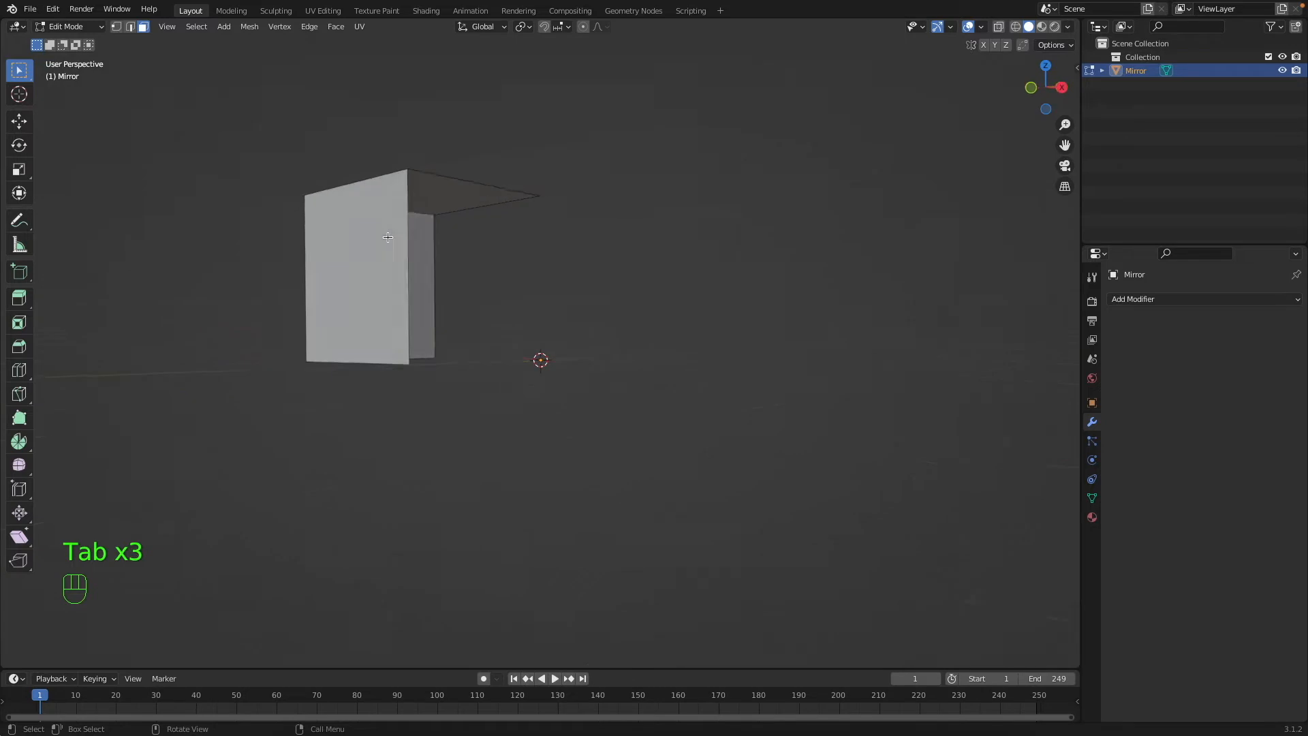
{"action": "key", "text": "ctrl+r"}
{"action": "key", "text": "Tab"}
{"action": "middle_click_drag", "start_coordinate": [432, 192], "coordinate": [519, 210]}
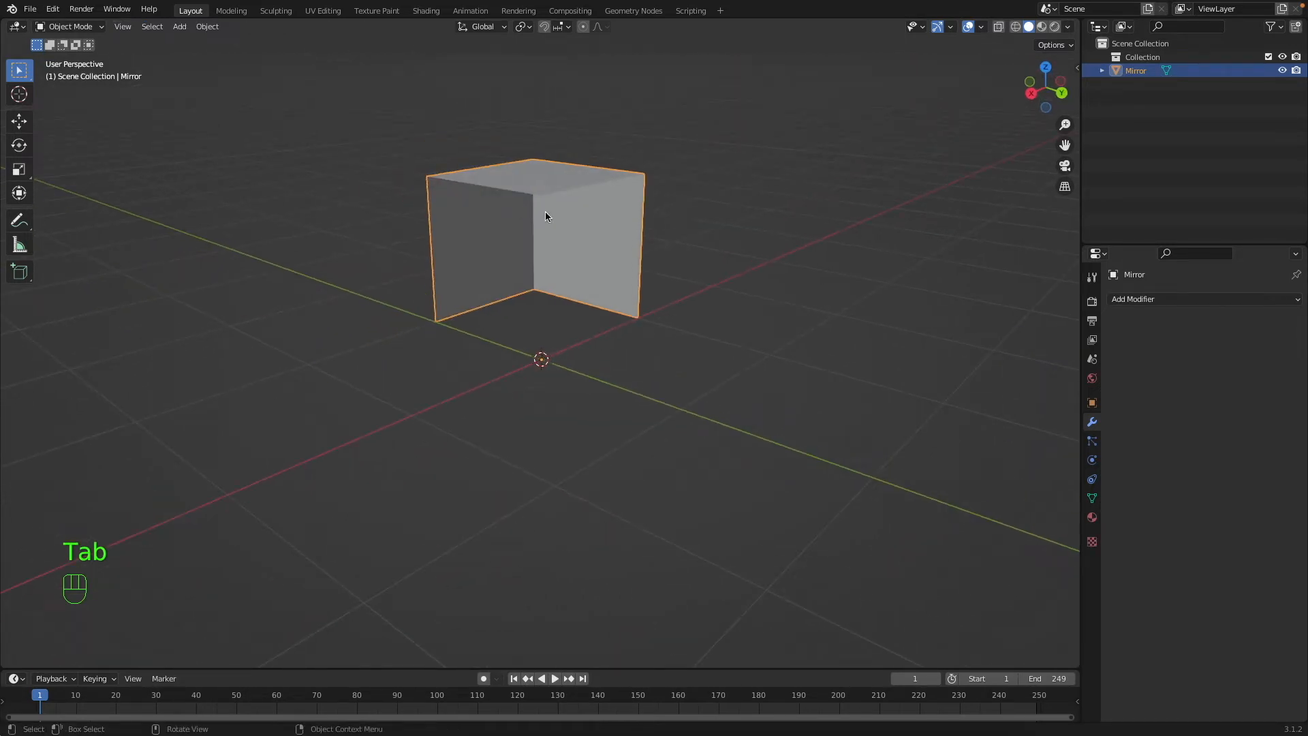
Add a Mirror modifier to the open box and enable mirroring on the Y and Z axes as well as X.
{"action": "left_click", "coordinate": [1159, 300]}
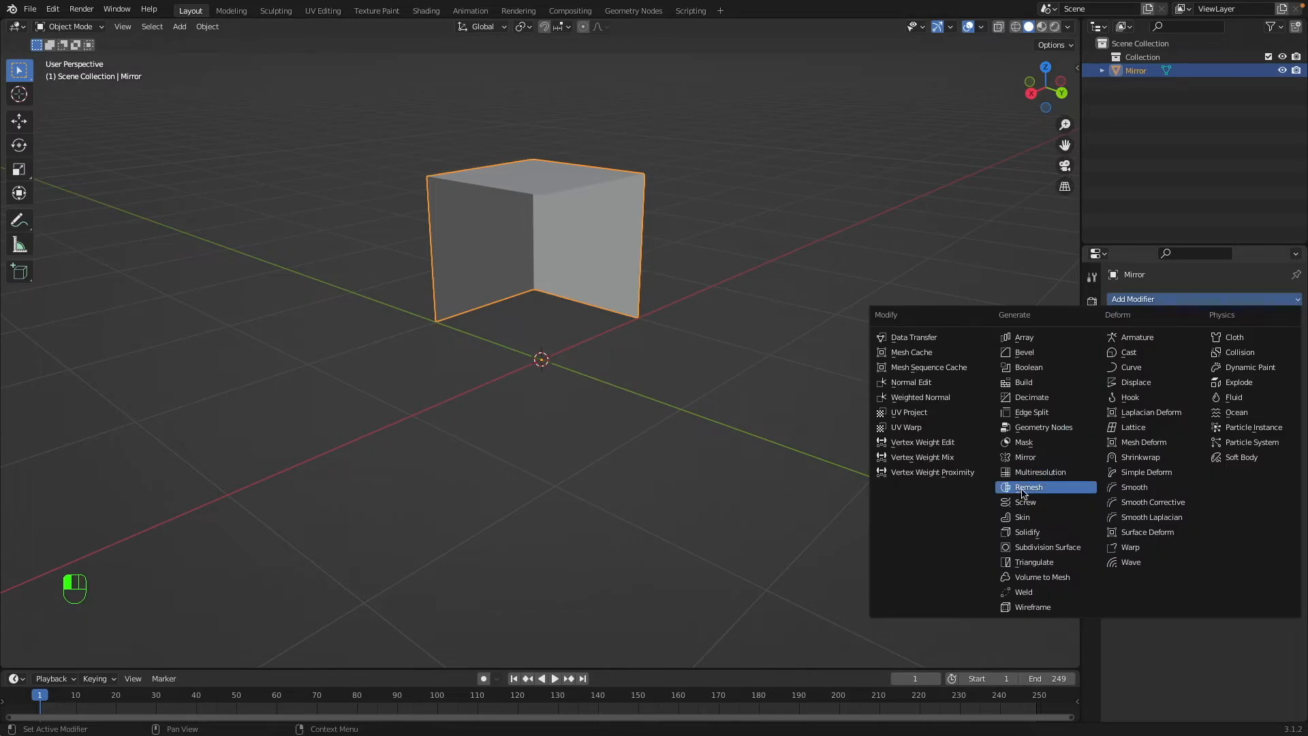
{"action": "left_click", "coordinate": [1037, 456]}
{"action": "middle_click_drag", "start_coordinate": [1036, 453], "coordinate": [729, 198]}
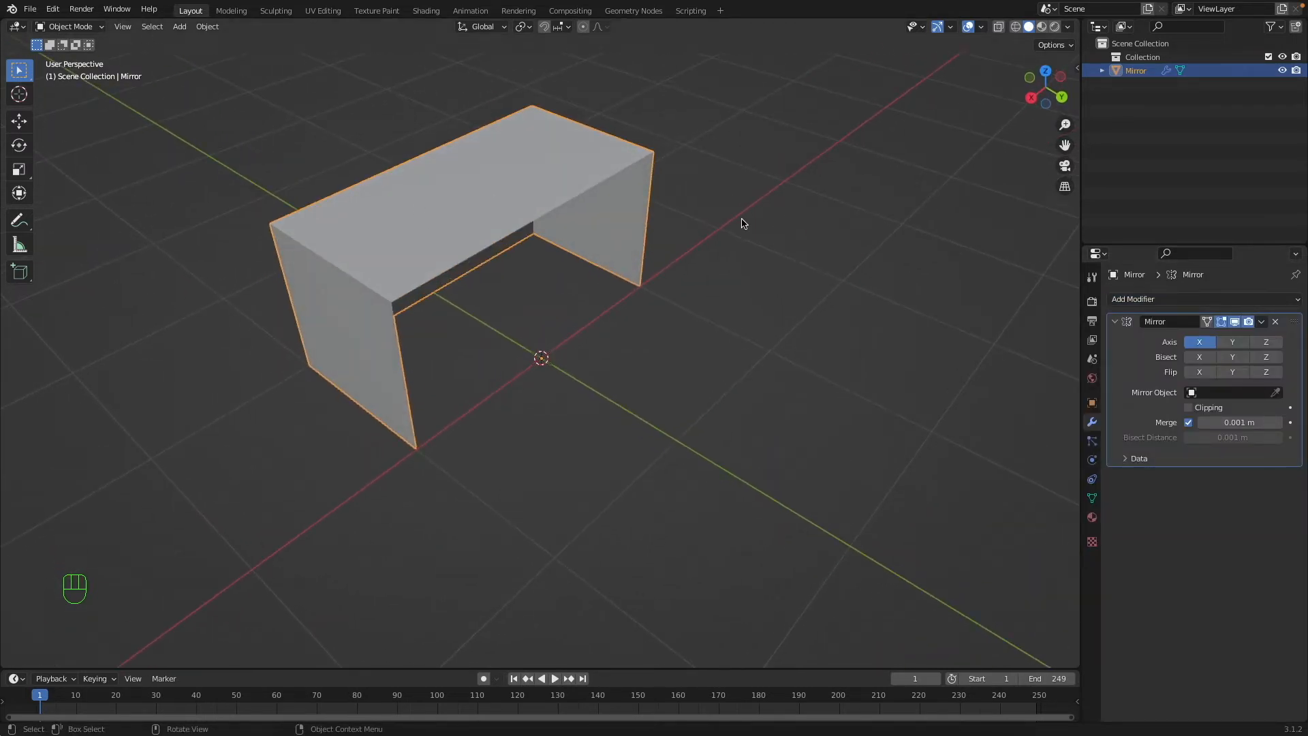
{"action": "left_click", "coordinate": [1241, 341]}
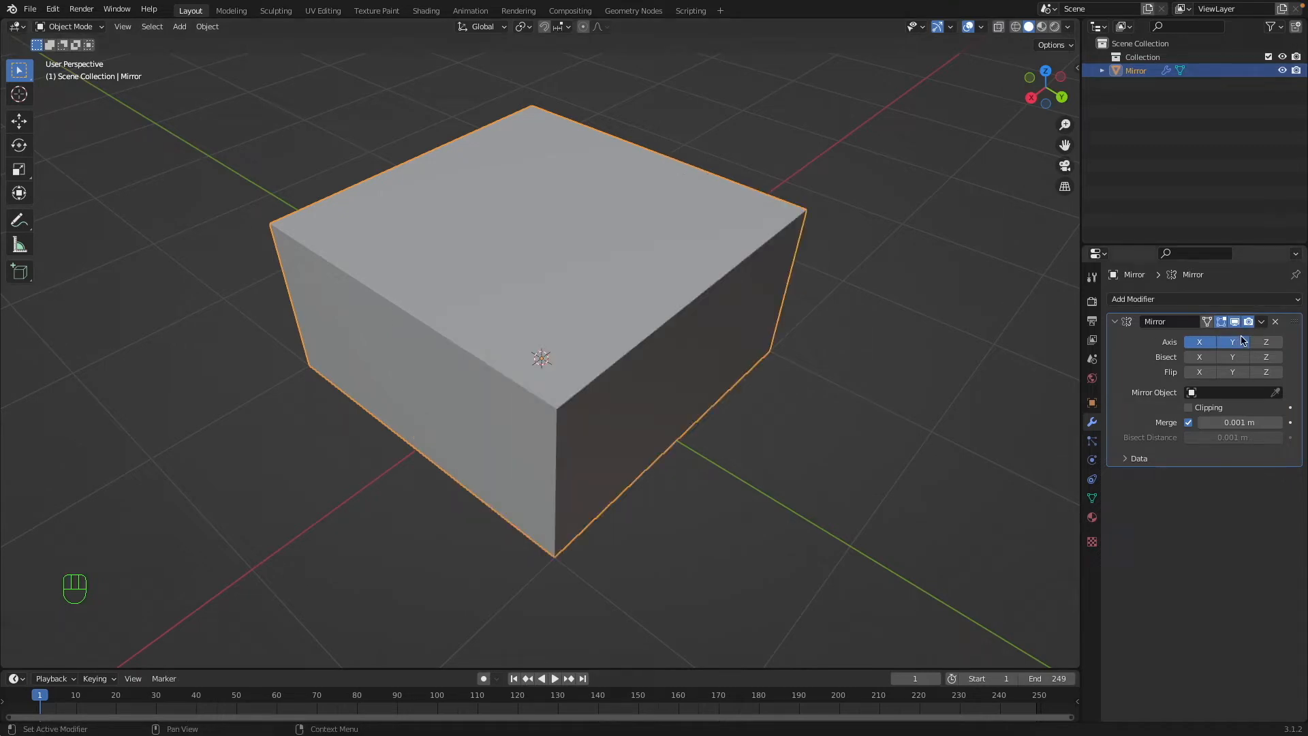
{"action": "left_click", "coordinate": [1278, 341]}
{"action": "middle_click_drag", "start_coordinate": [692, 281], "coordinate": [702, 272]}
In Edit Mode, move the outer top corner vertex inward and inspect the mirrored shape in Object Mode.
{"action": "key", "text": "Tab"}
{"action": "middle_click_drag", "start_coordinate": [704, 266], "coordinate": [718, 265]}
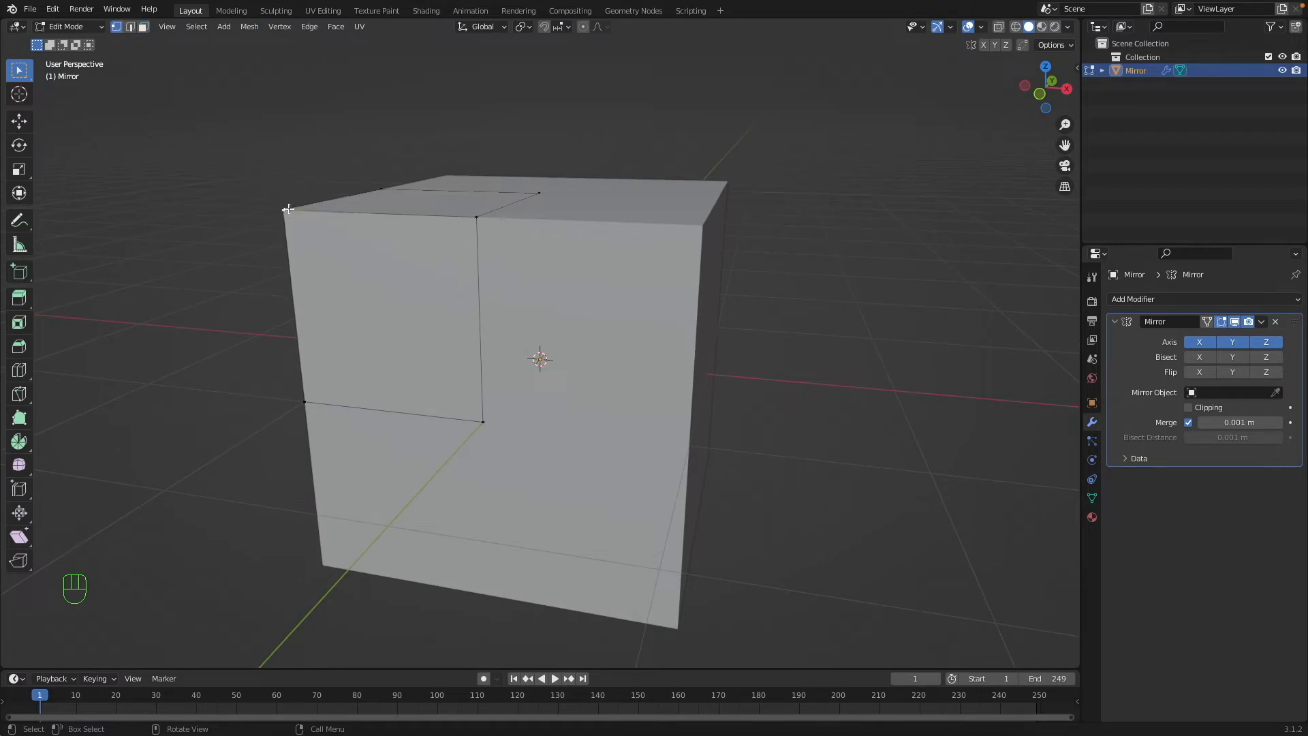
{"action": "key", "text": "g"}
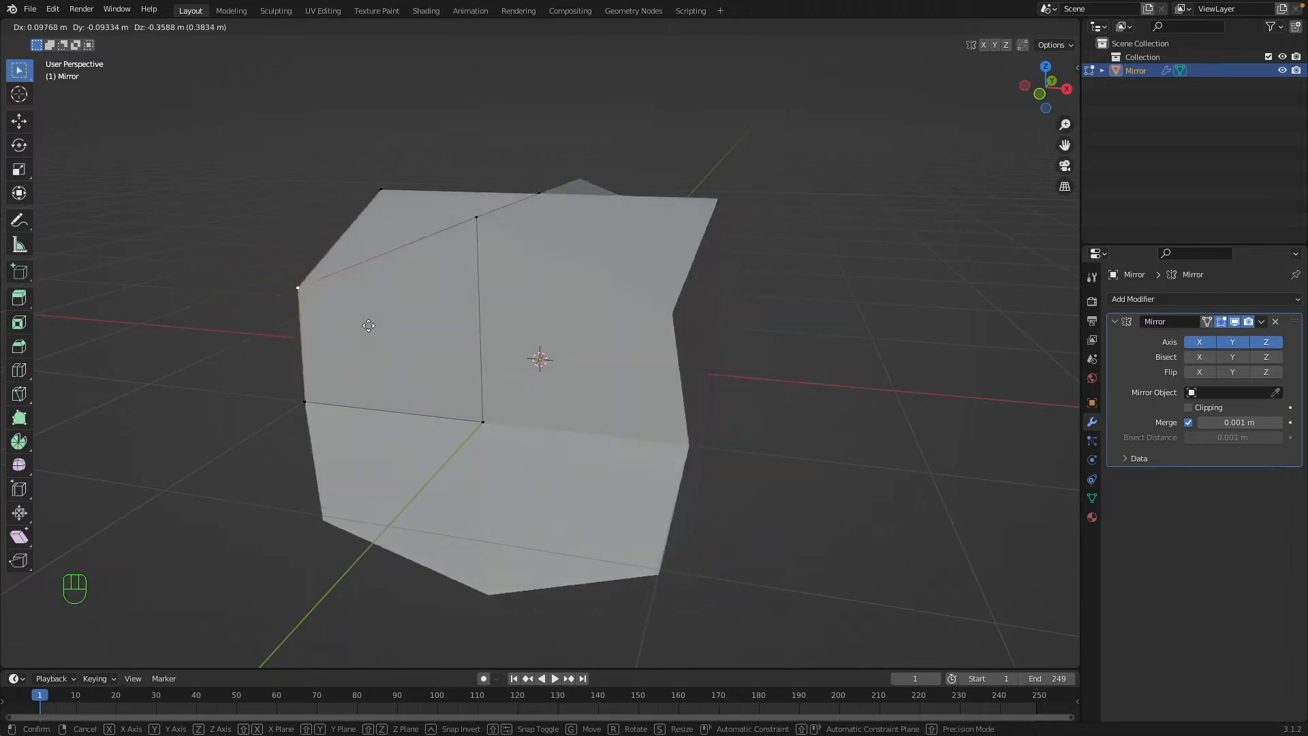
{"action": "left_click", "coordinate": [490, 316]}
{"action": "key", "text": "Tab"}
{"action": "middle_click_drag", "start_coordinate": [466, 262], "coordinate": [488, 364]}
Return to Edit Mode, move a vertex freely to reshape the mirrored solid, and view it in Object Mode.
{"action": "key", "text": "Tab"}
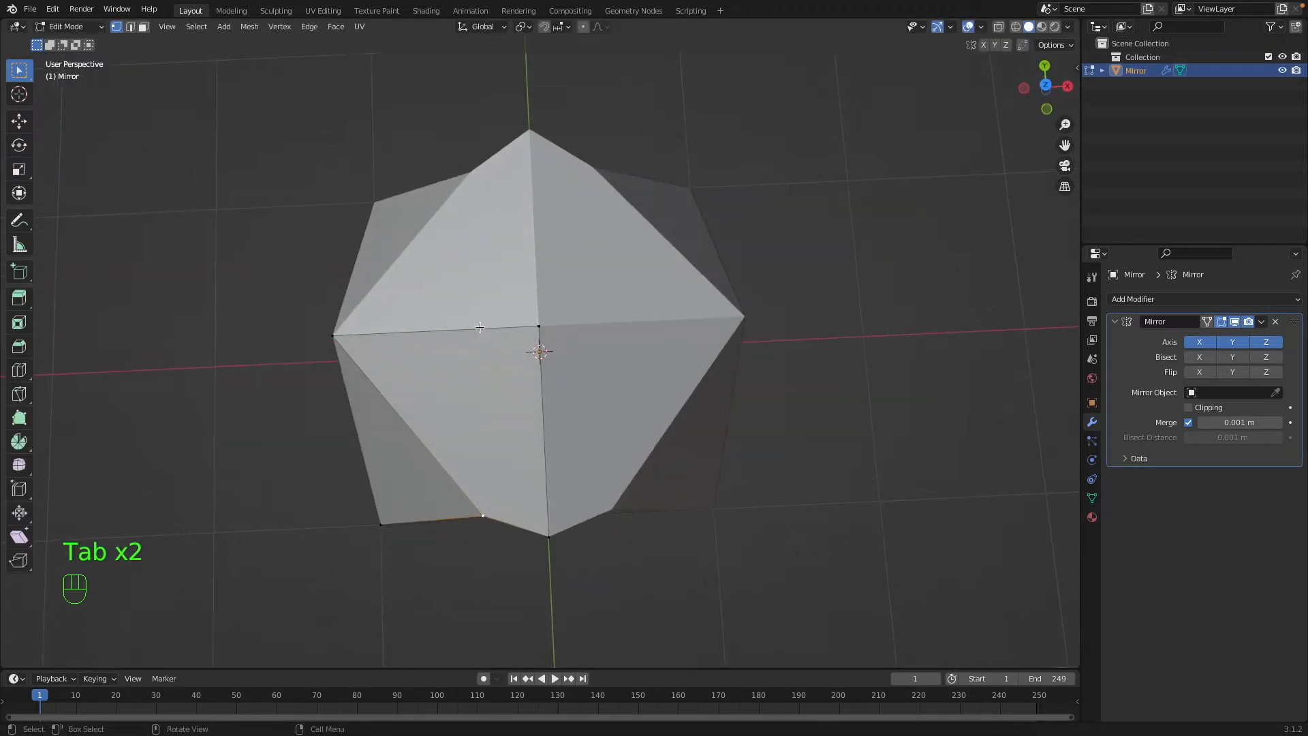
{"action": "key", "text": "g"}
{"action": "left_click", "coordinate": [526, 313]}
{"action": "key", "text": "Tab"}
{"action": "middle_click_drag", "start_coordinate": [525, 313], "coordinate": [508, 272]}
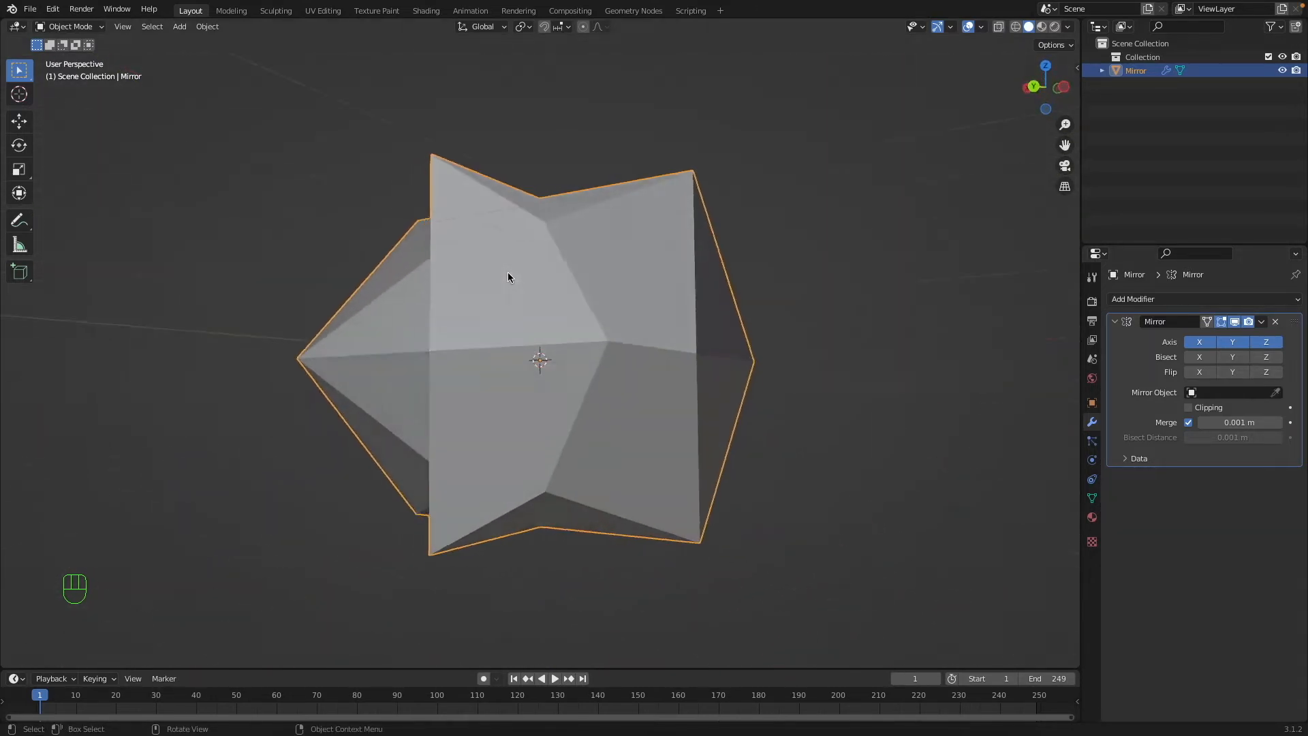
Move the selected vertex of the mirrored mesh along the Z axis and return to Object Mode.
{"action": "key", "text": "Tab"}
{"action": "key", "text": "g"}
{"action": "key", "text": "z"}
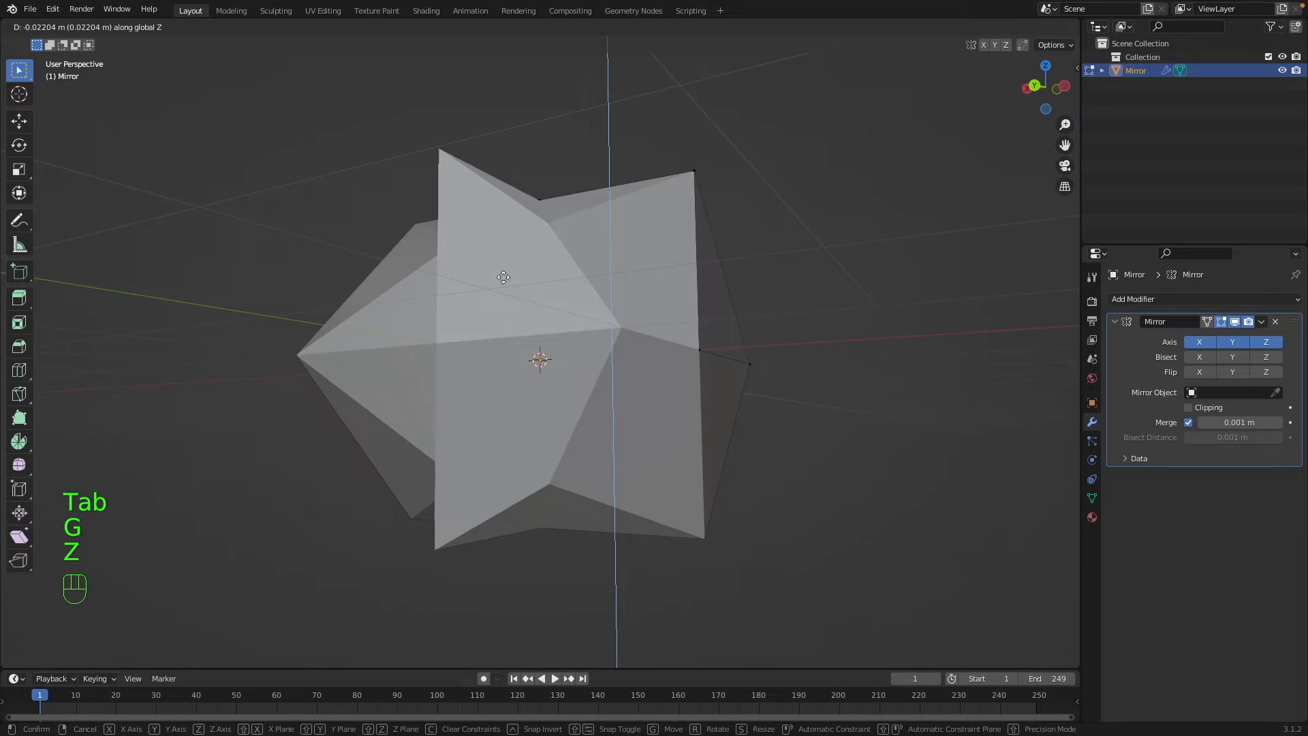
{"action": "left_click", "coordinate": [508, 272]}
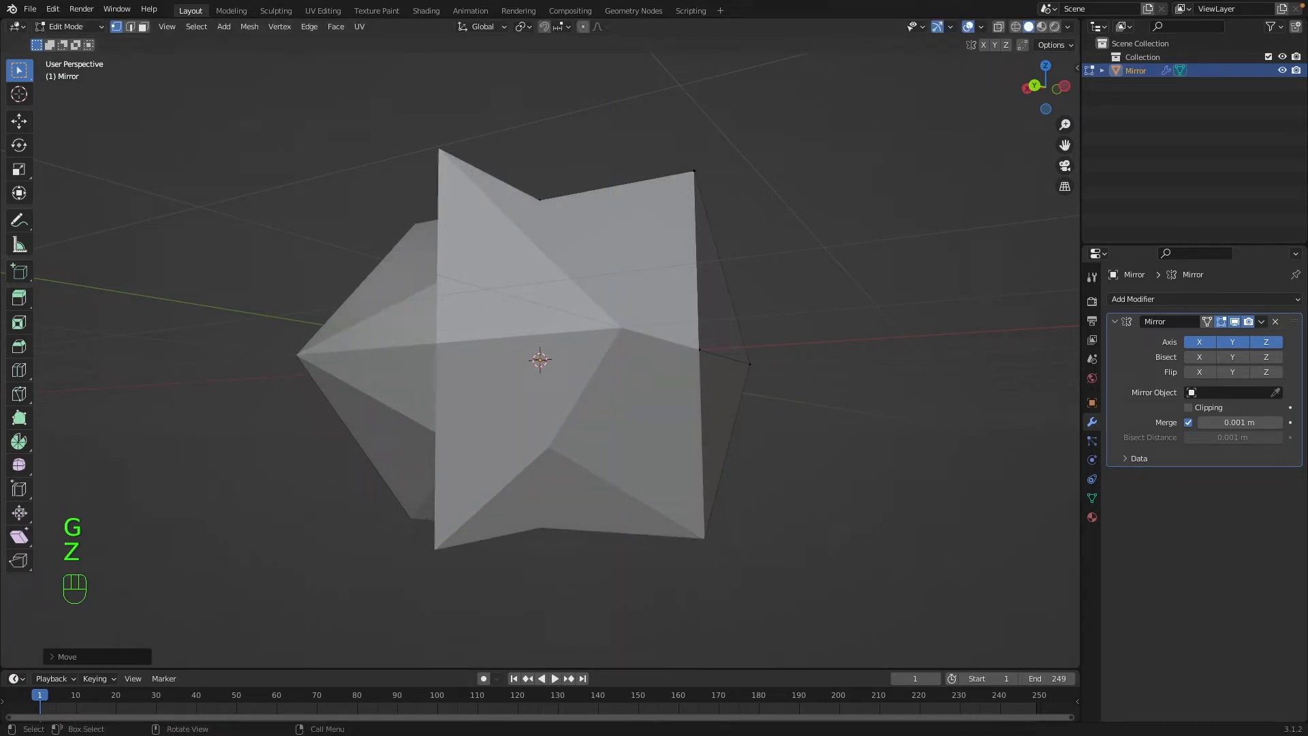
{"action": "middle_click_drag", "start_coordinate": [726, 412], "coordinate": [736, 360]}
{"action": "key", "text": "Tab"}
Dismiss the object deletion and expand the Auto Mirror and Bool Tool add-on settings.
{"action": "key", "text": "x"}
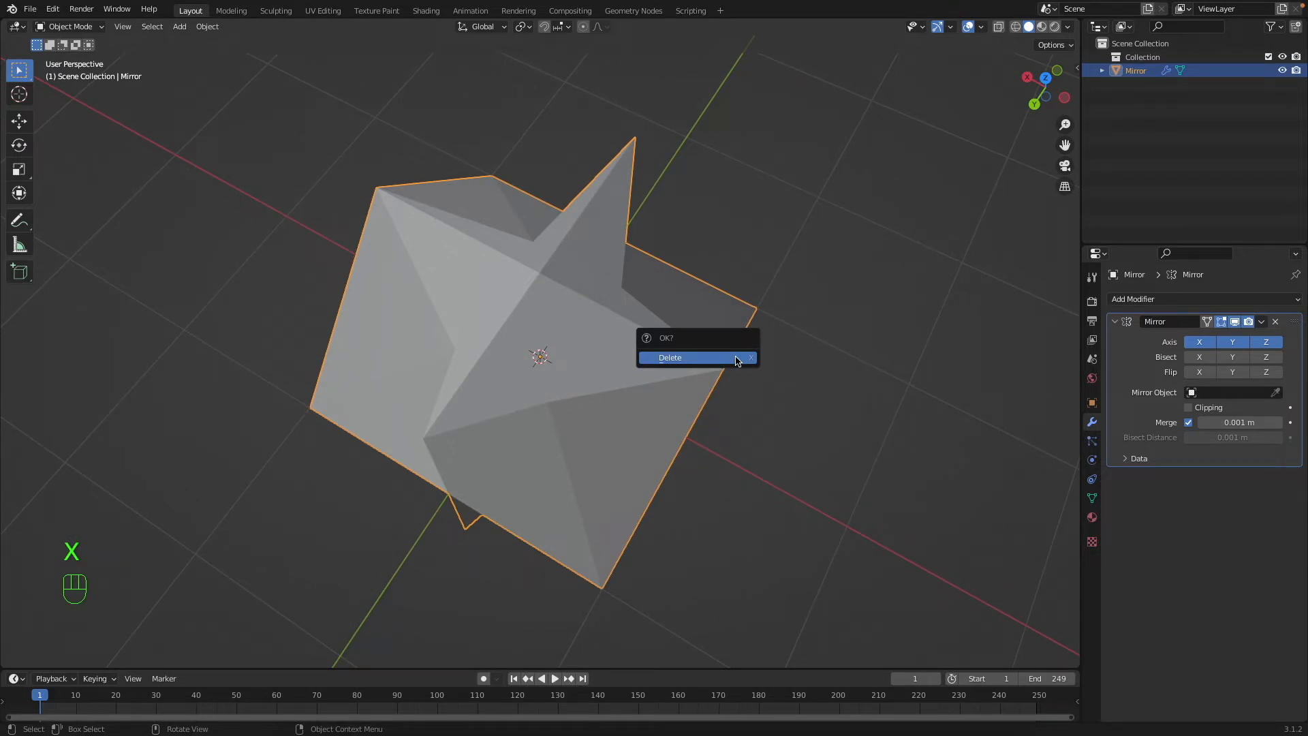
{"action": "key", "text": "n"}
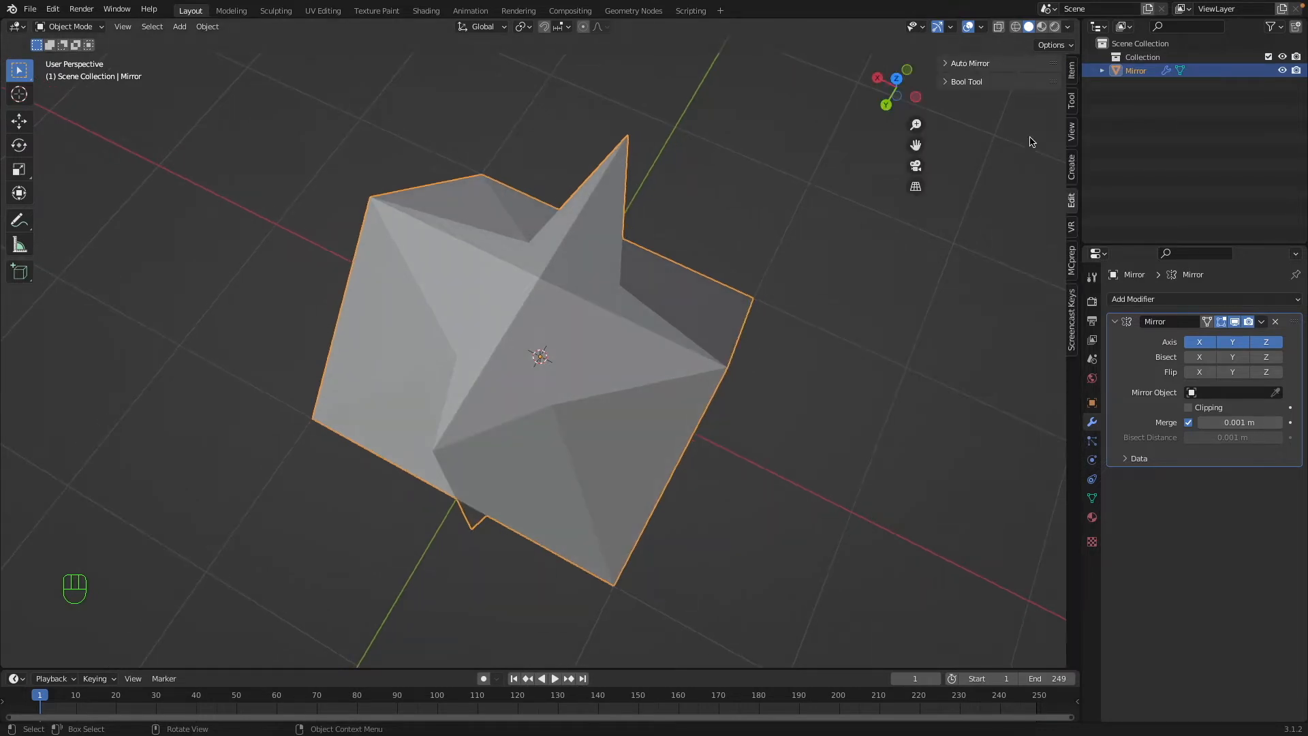
{"action": "left_click", "coordinate": [976, 63]}
{"action": "left_click", "coordinate": [954, 245]}
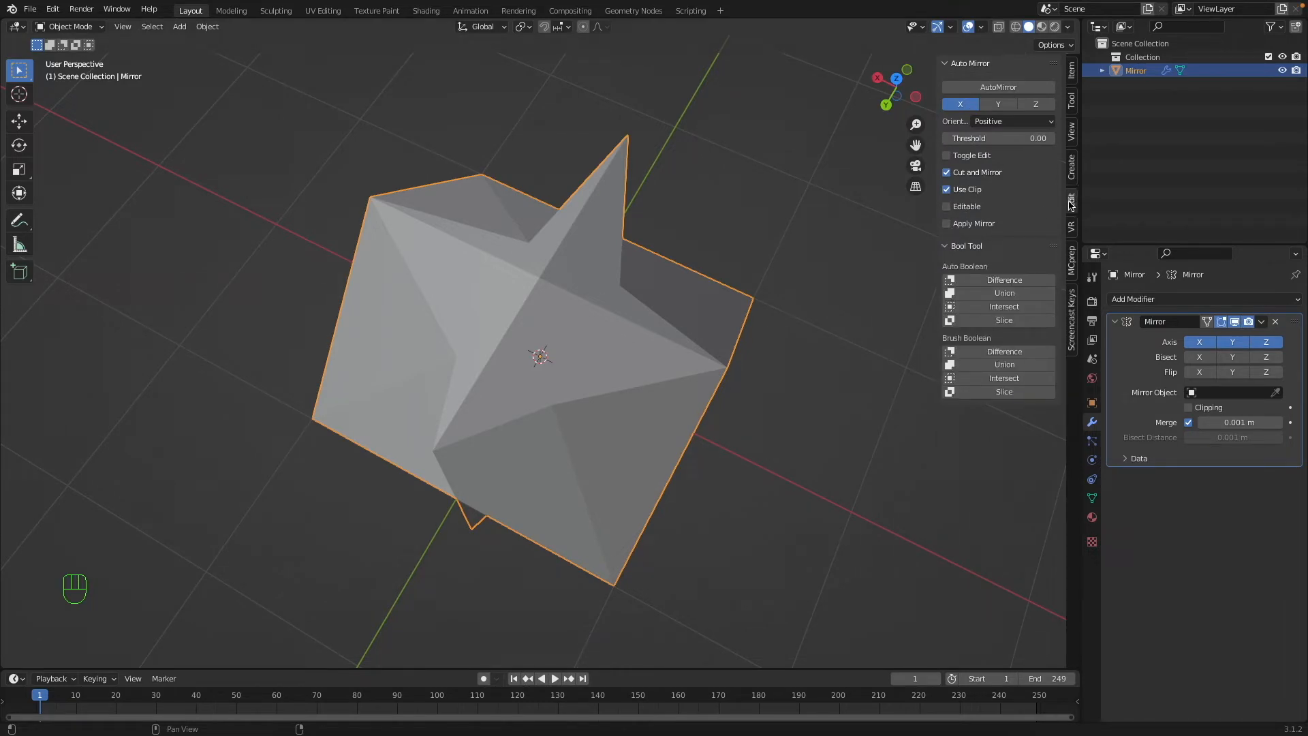
Try AutoMirror on the X axis on the mirrored object and undo it.
{"action": "left_click", "coordinate": [991, 92]}
{"action": "scroll", "coordinate": [734, 285], "scroll_direction": "down", "scroll_amount": 10}
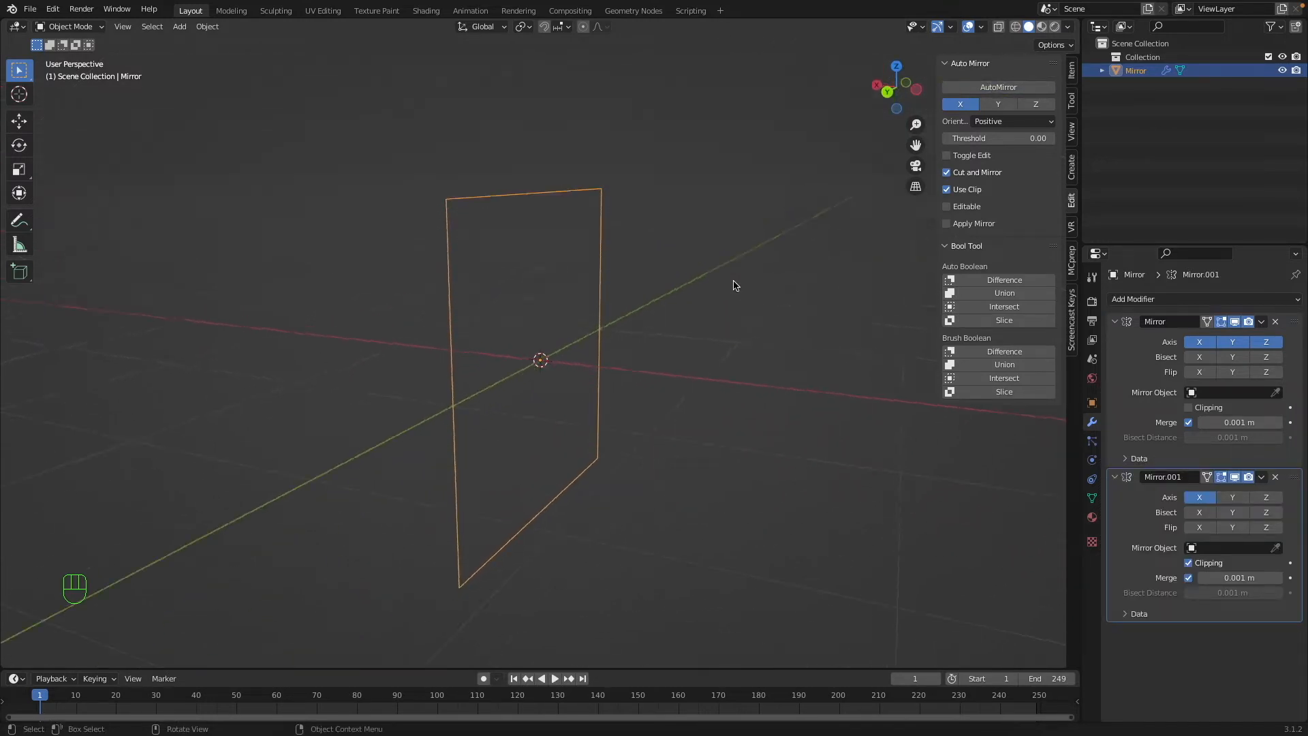
{"action": "key", "text": "super+z"}
Delete the mirrored object and add a plane mesh in its place.
{"action": "key", "text": "x"}
{"action": "left_click", "coordinate": [715, 284]}
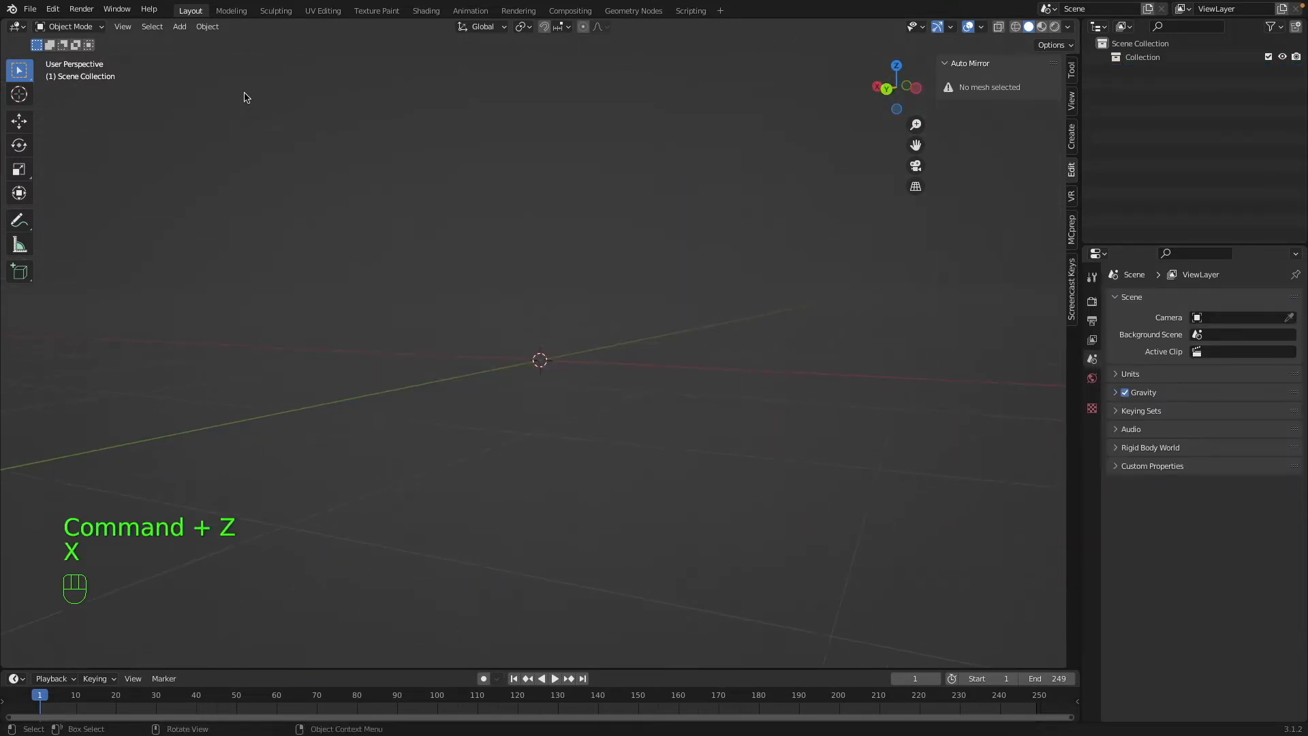
{"action": "left_click", "coordinate": [180, 26]}
{"action": "mouse_move", "coordinate": [191, 42]}
{"action": "left_click", "coordinate": [307, 42]}
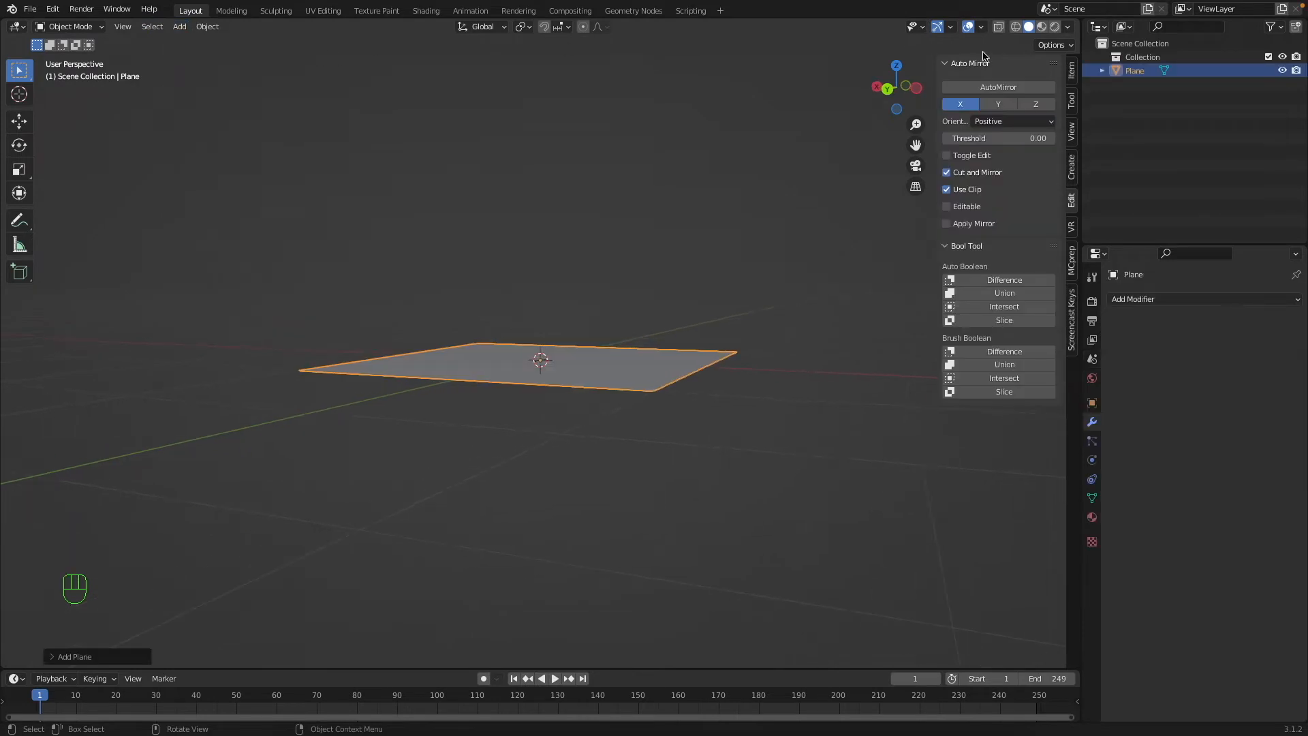
Try AutoMirror on the plane along the X axis and delete the plane.
{"action": "left_click", "coordinate": [996, 88]}
{"action": "key", "text": "x"}
{"action": "left_click", "coordinate": [724, 260]}
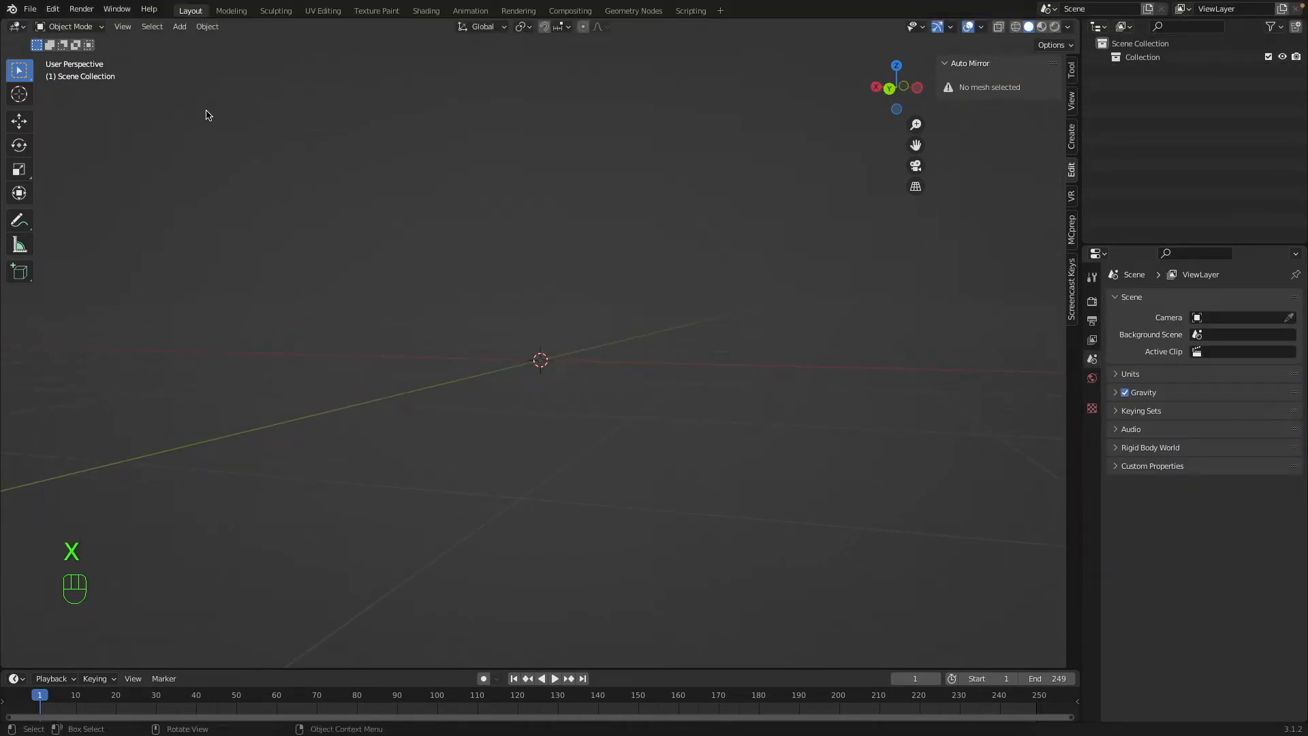
Add a cube and apply AutoMirror to it along the X, Y and Z axes in turn.
{"action": "left_click", "coordinate": [173, 27]}
{"action": "mouse_move", "coordinate": [190, 42]}
{"action": "left_click", "coordinate": [304, 58]}
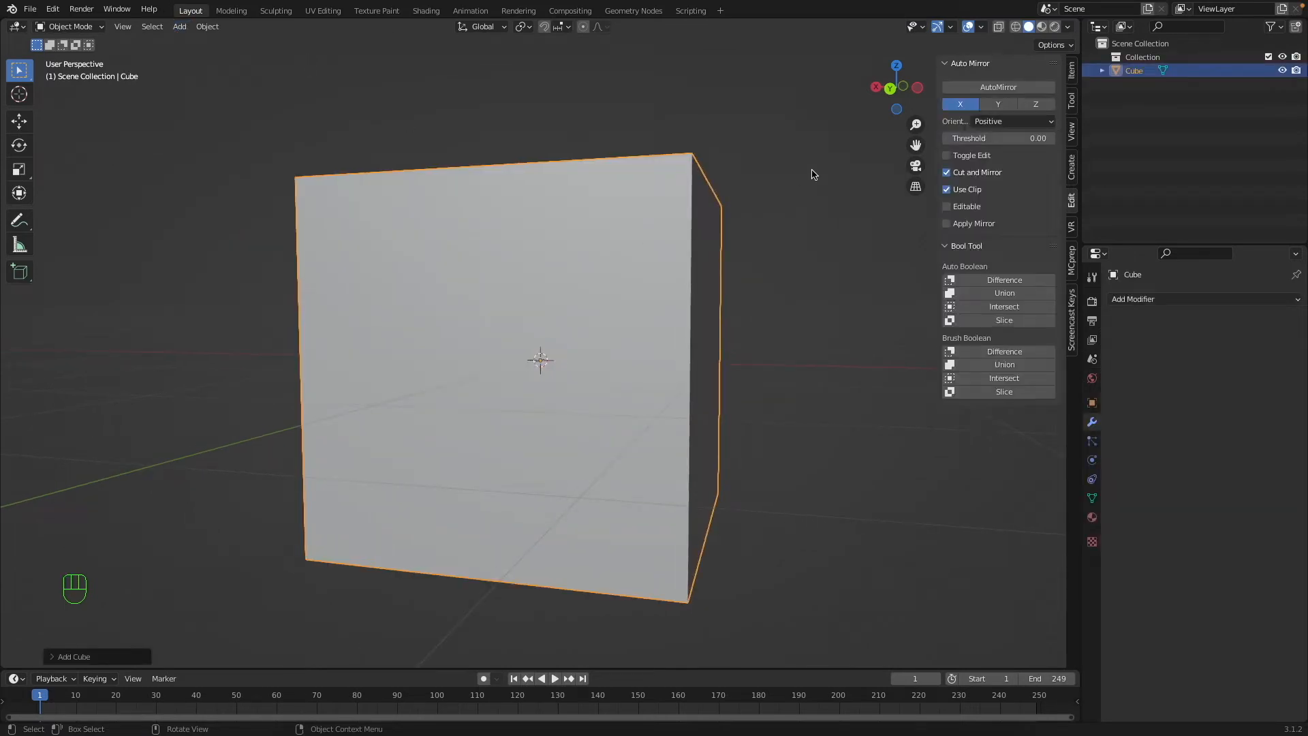
{"action": "left_click", "coordinate": [977, 89]}
{"action": "left_click", "coordinate": [1001, 104]}
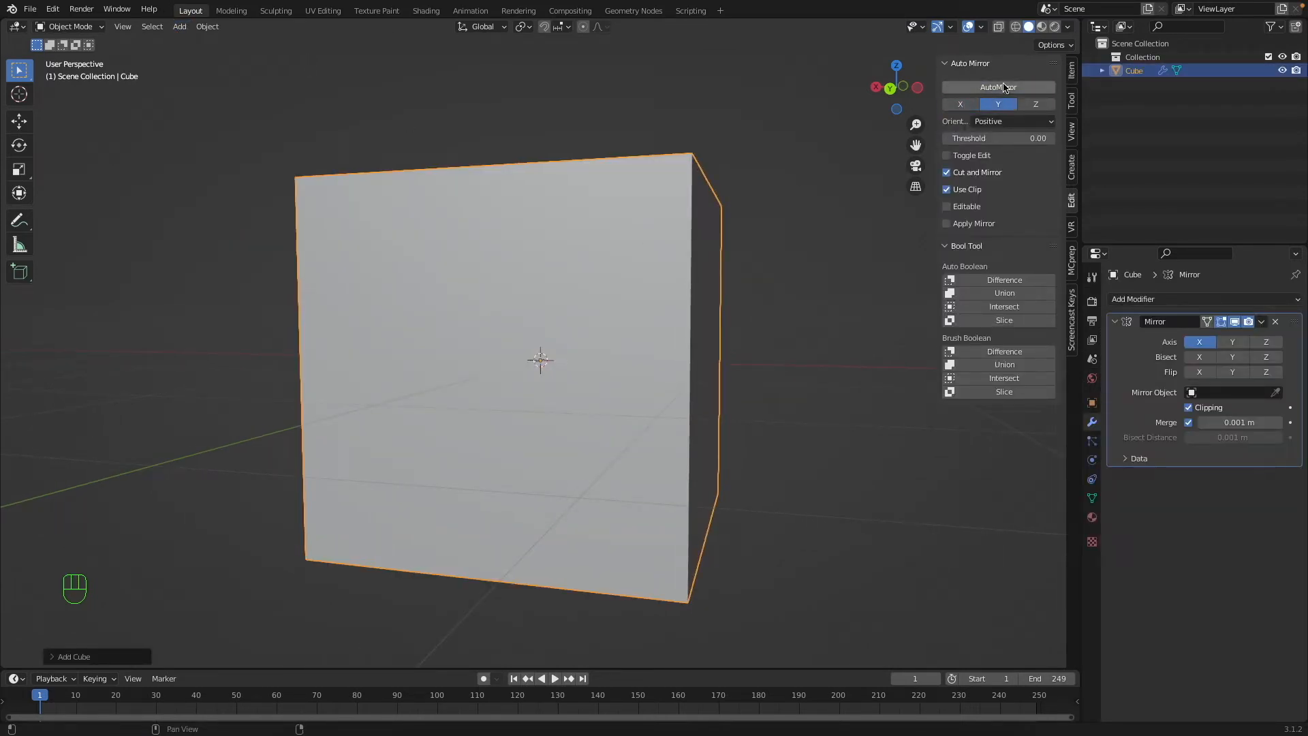
{"action": "left_click", "coordinate": [1002, 87]}
{"action": "left_click", "coordinate": [1035, 103]}
{"action": "left_click", "coordinate": [998, 87]}
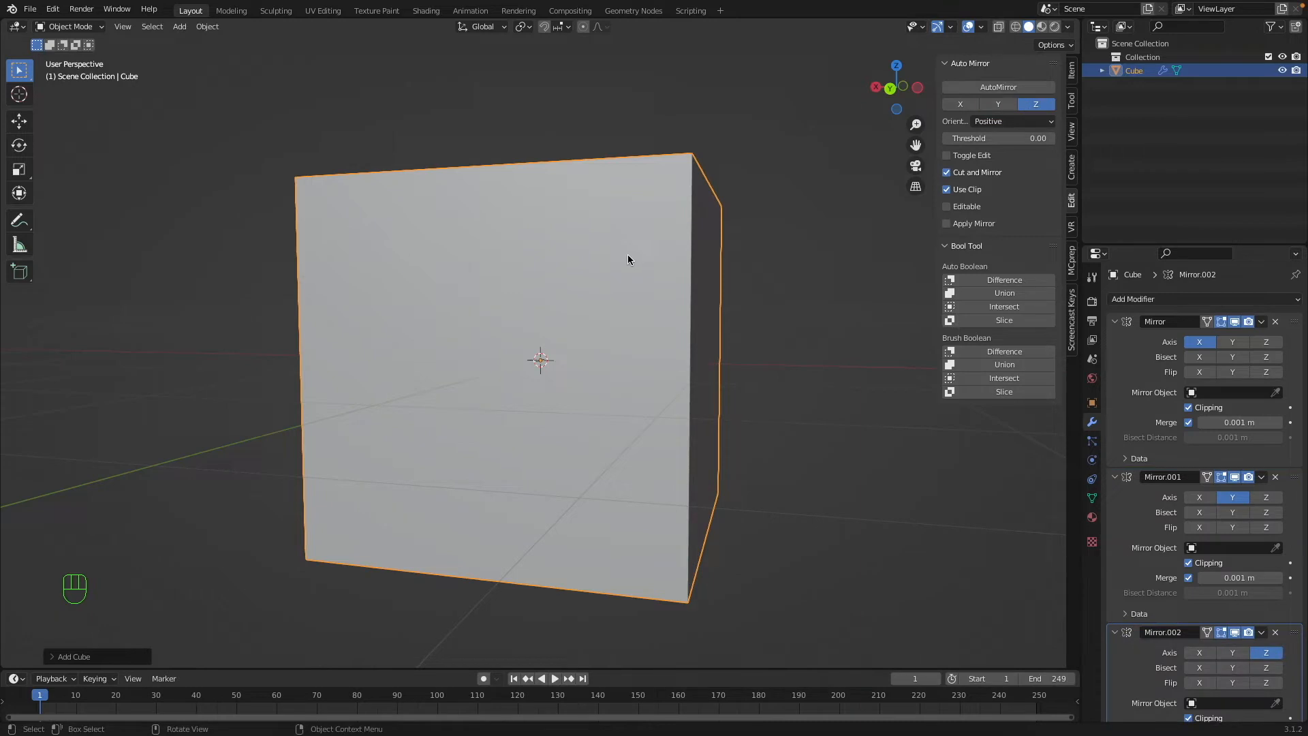
Examine the cube's remaining mesh section in Edit Mode from above and return to Object Mode.
{"action": "key", "text": "Tab"}
{"action": "middle_click_drag", "start_coordinate": [622, 251], "coordinate": [566, 300]}
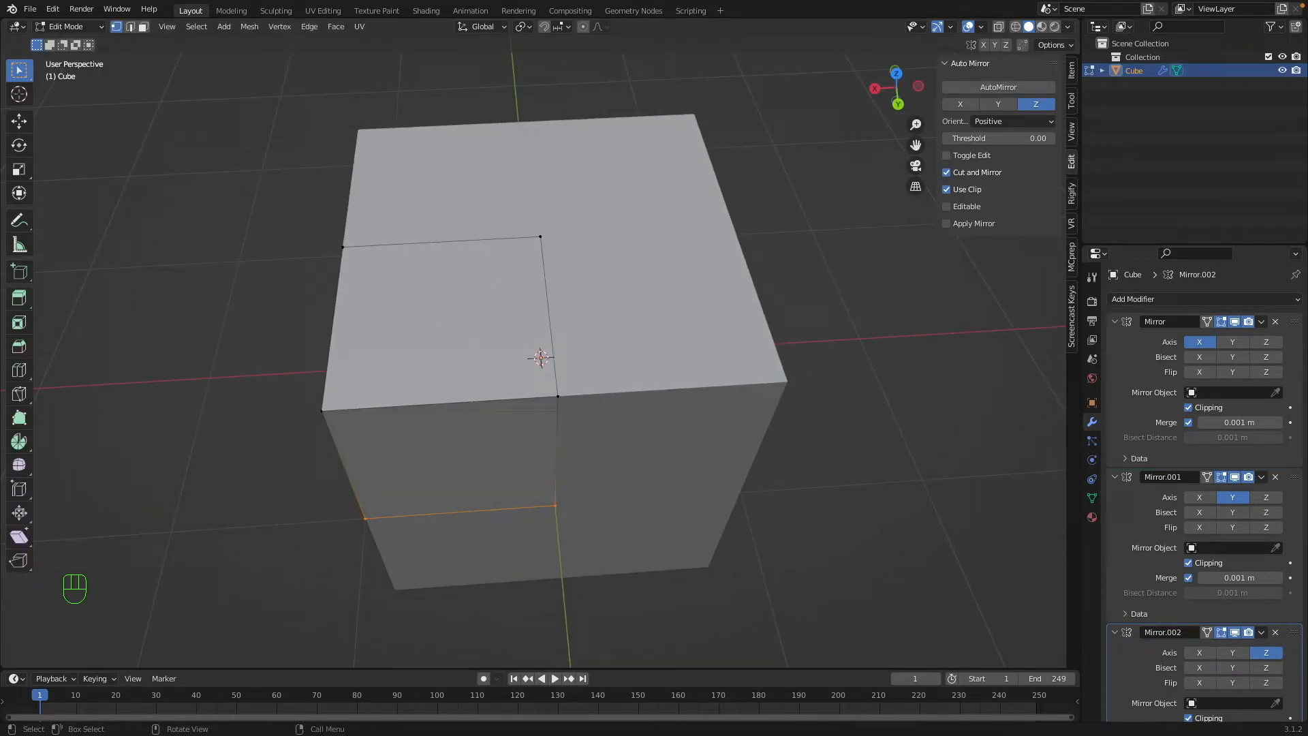
{"action": "key", "text": "Tab"}
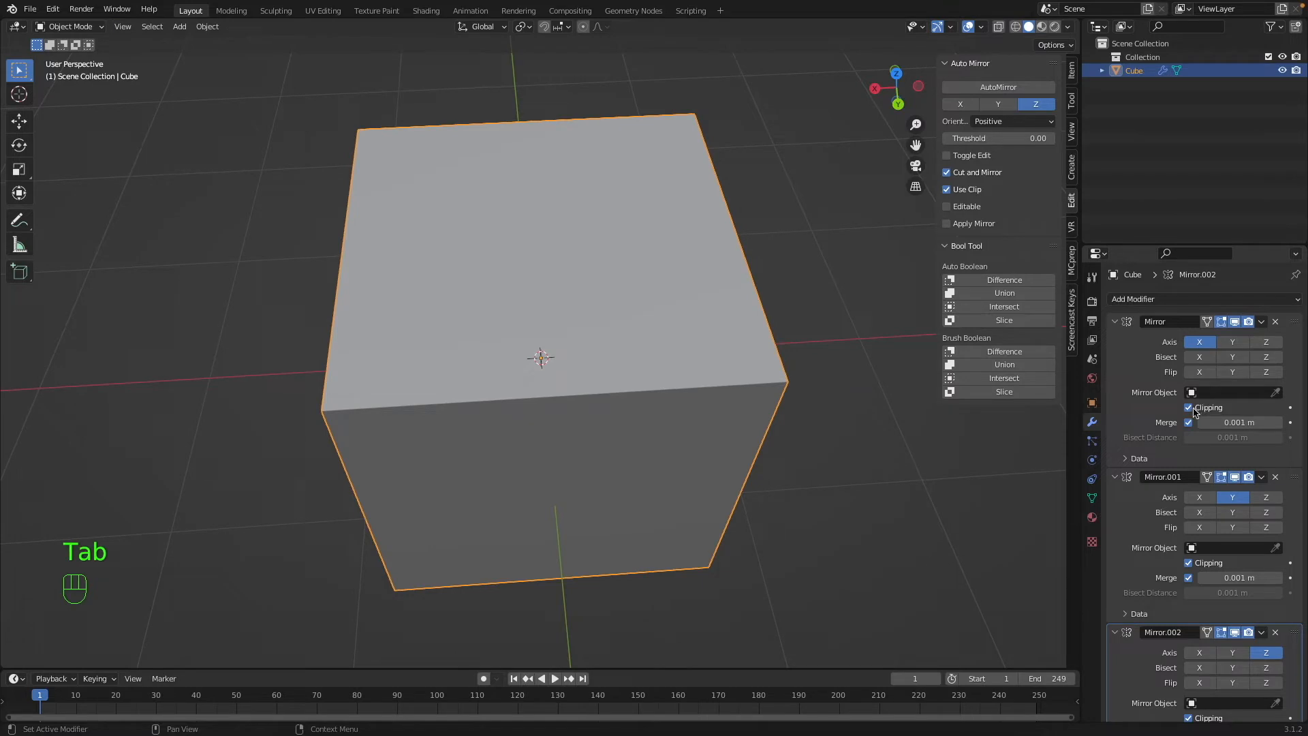
Turn off Clipping in all three Mirror modifiers of the cube.
{"action": "scroll", "coordinate": [1187, 623], "scroll_direction": "down", "scroll_amount": 2}
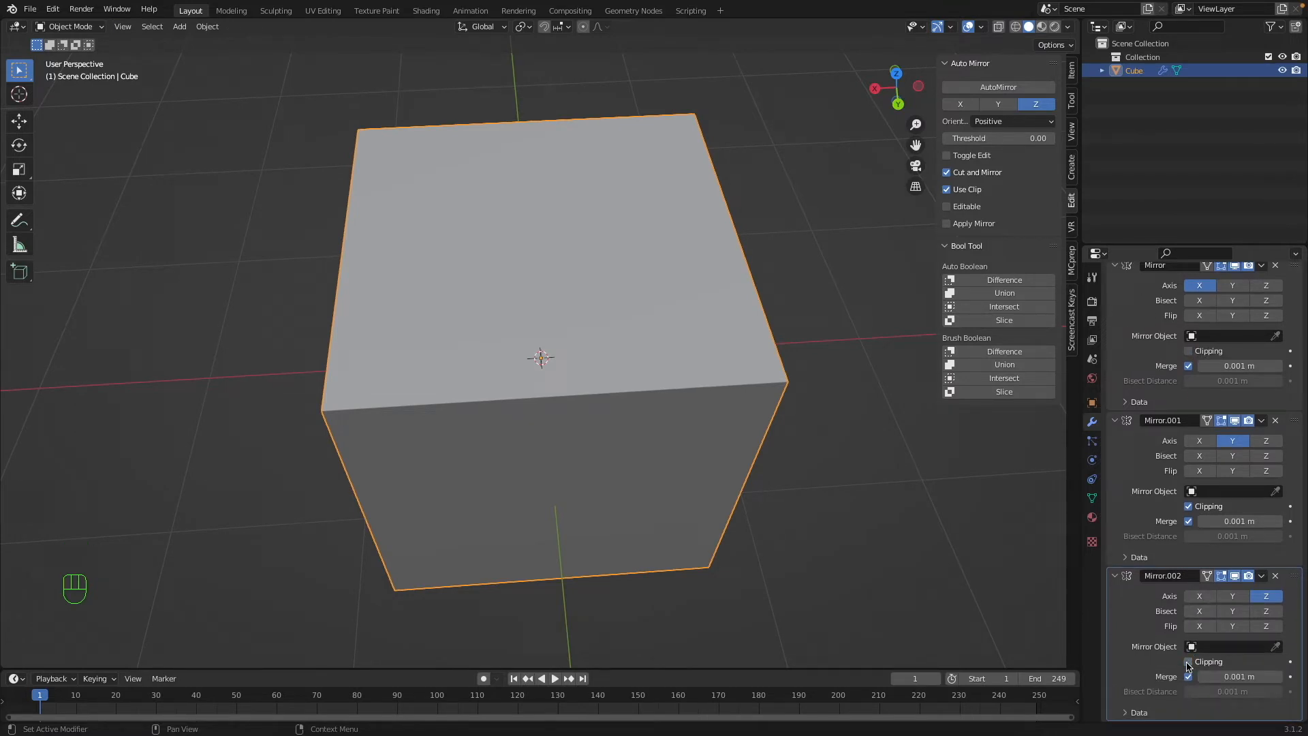
{"action": "scroll", "coordinate": [1189, 652], "scroll_direction": "up", "scroll_amount": 2}
{"action": "left_click", "coordinate": [1210, 566]}
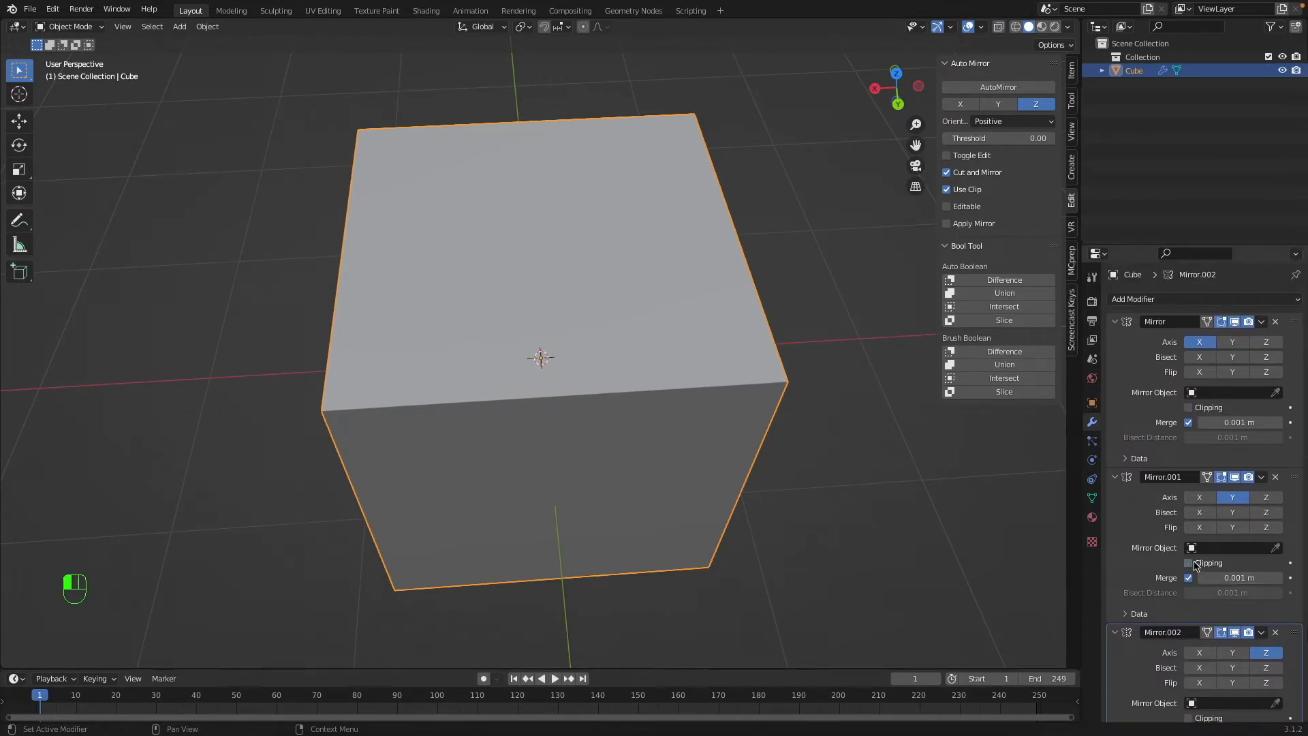
Enter Edit Mode with the cube's top centre vertex selected, and undo an accidental hide of it.
{"action": "key", "text": "Tab"}
{"action": "middle_click_drag", "start_coordinate": [630, 367], "coordinate": [603, 333]}
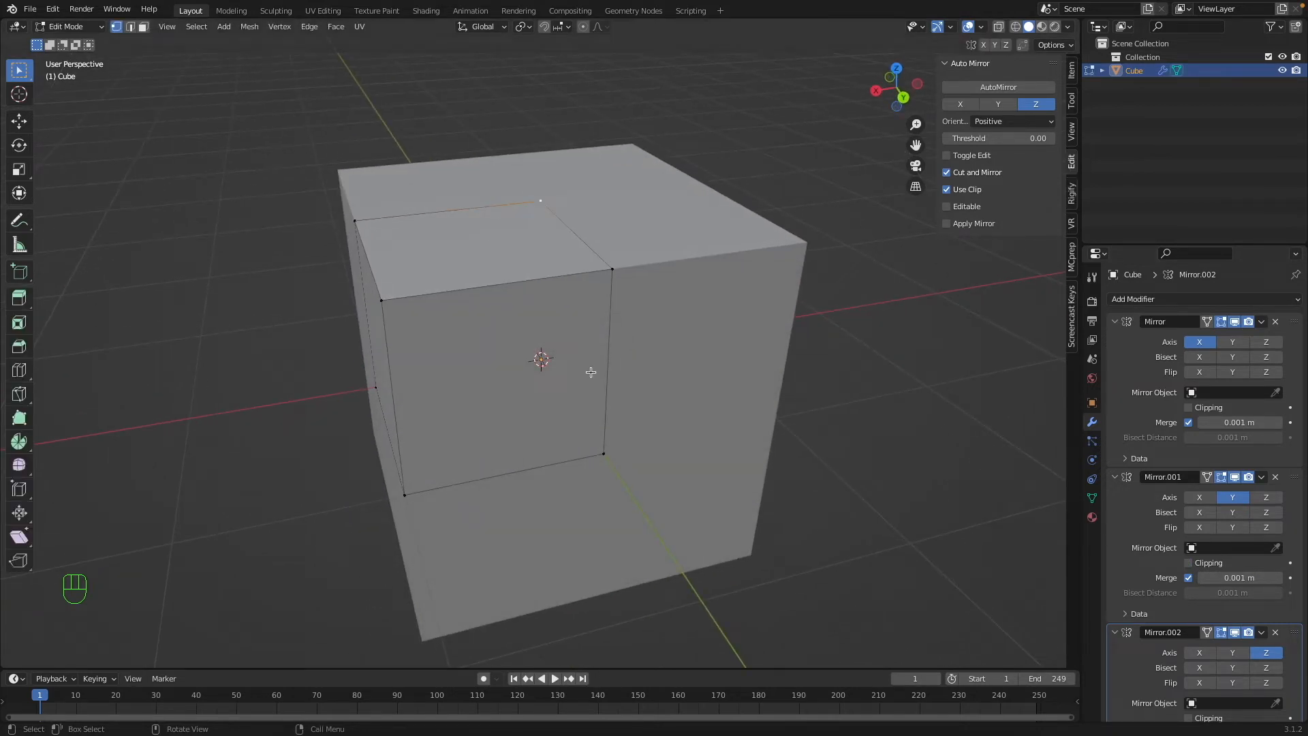
{"action": "middle_click_drag", "start_coordinate": [612, 217], "coordinate": [779, 207]}
{"action": "key", "text": "h"}
{"action": "key", "text": "super+z"}
Try moving the top centre vertex across the mirror planes without clipping, and undo the move.
{"action": "key", "text": "g"}
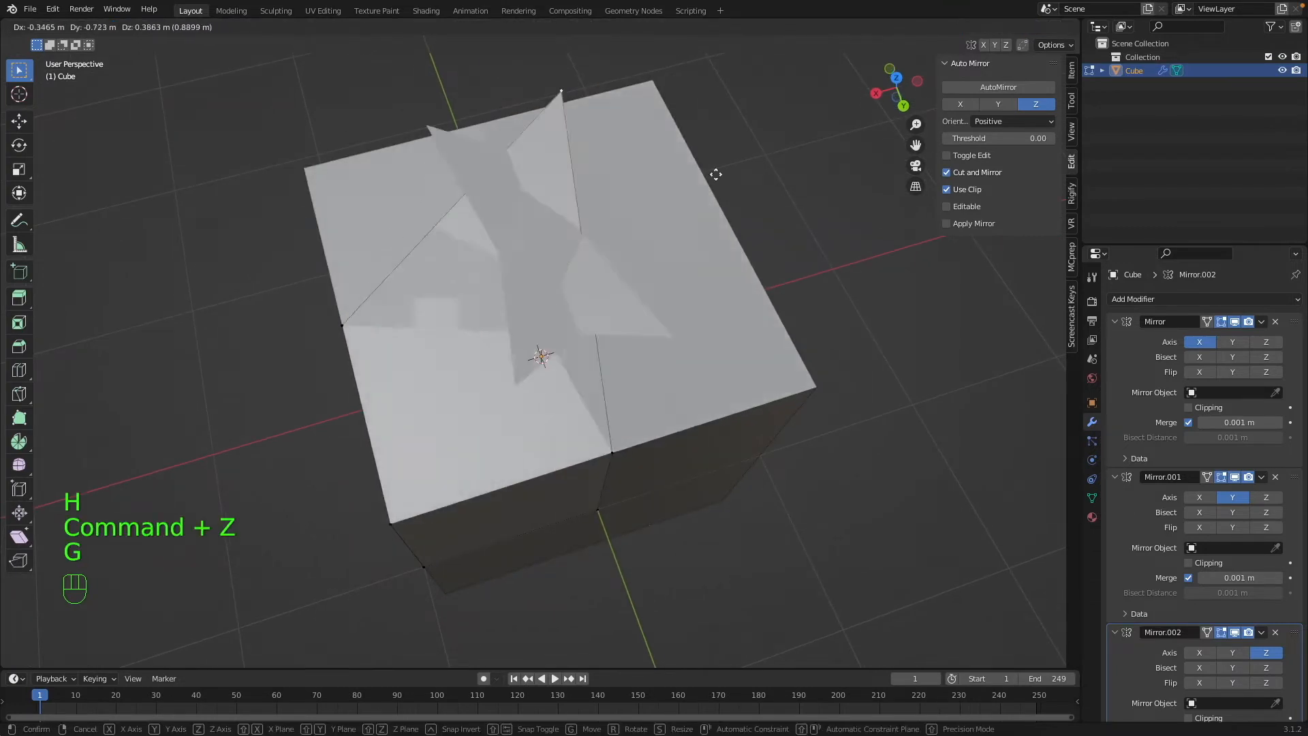
{"action": "left_click", "coordinate": [736, 219]}
{"action": "key", "text": "super+z"}
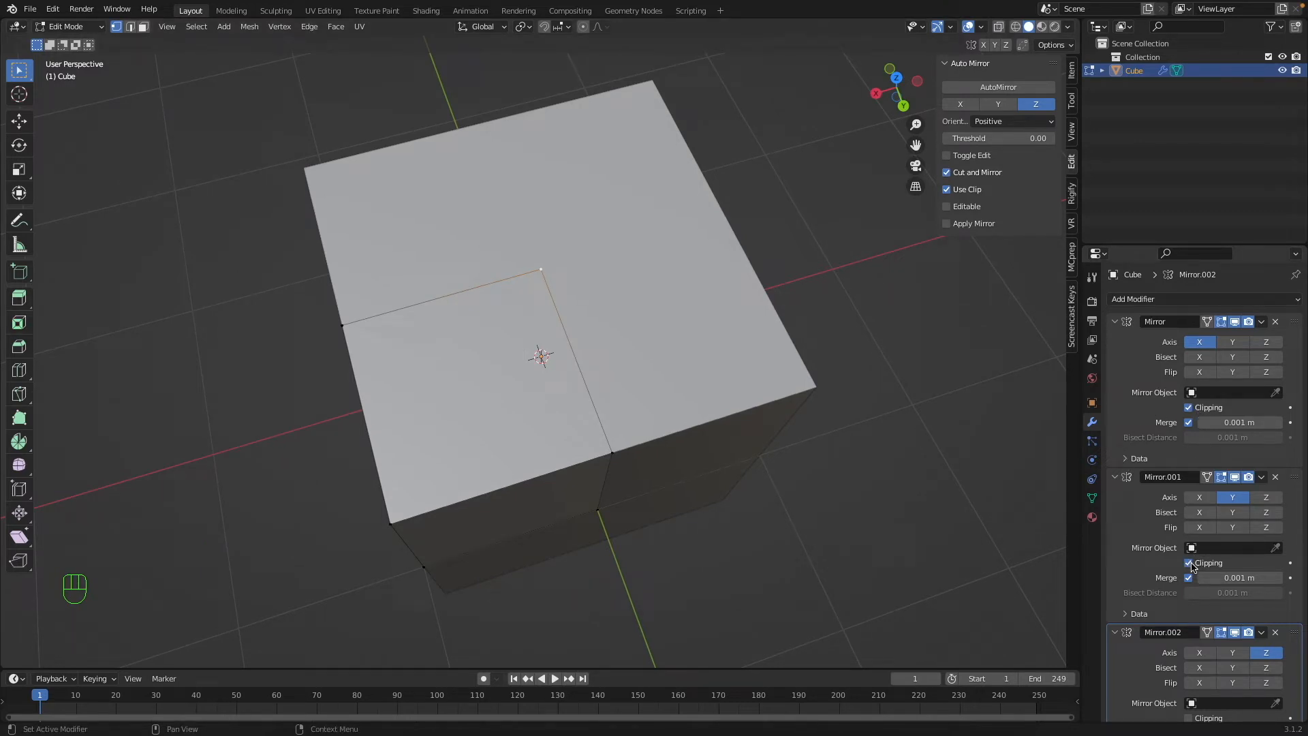
Try moving the top centre vertex with Clipping enabled in all three Mirror modifiers, and undo the moves.
{"action": "scroll", "coordinate": [1192, 566], "scroll_direction": "down", "scroll_amount": 2}
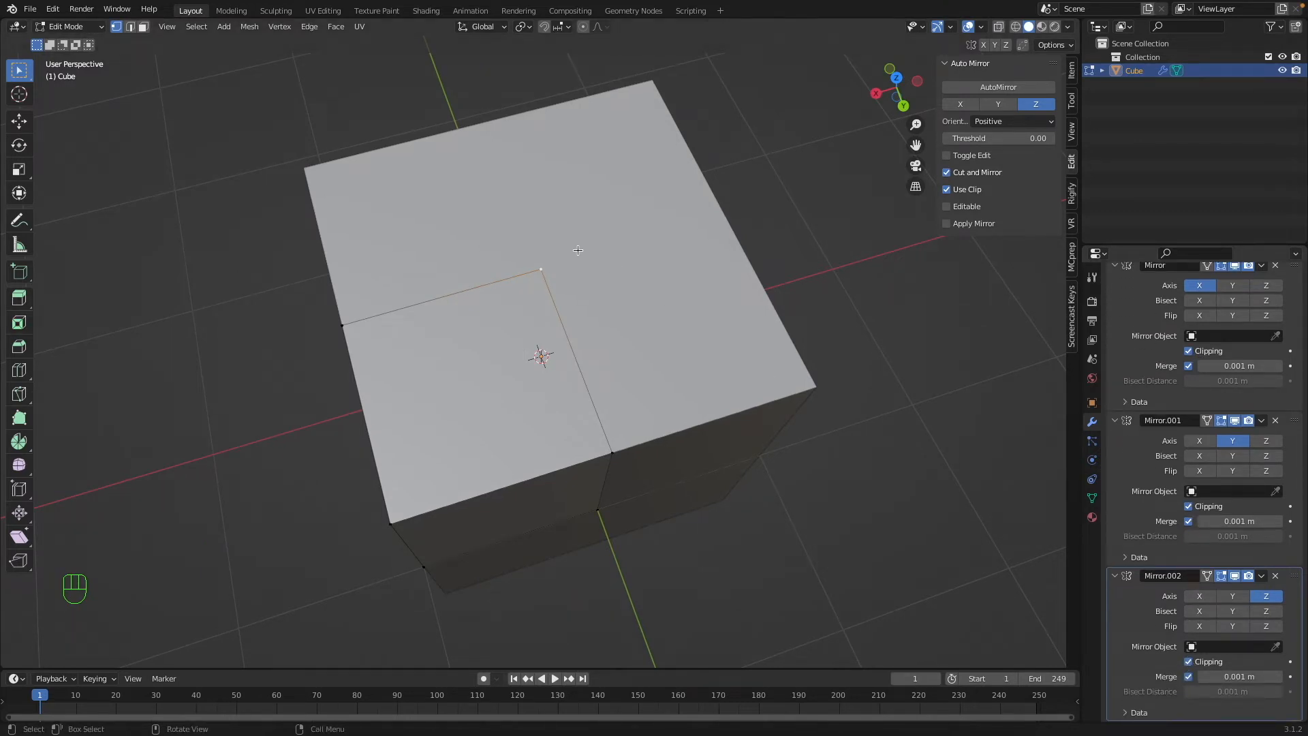
{"action": "key", "text": "g"}
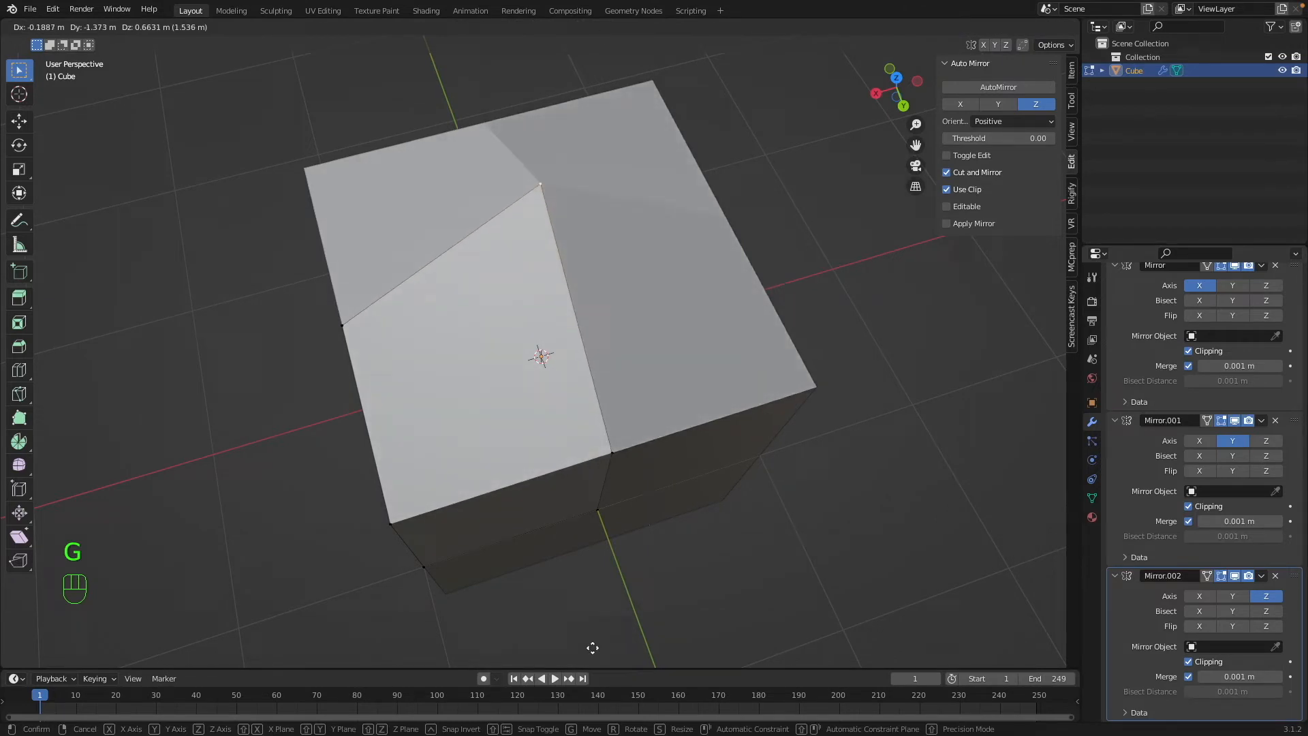
{"action": "key", "text": "super+z"}
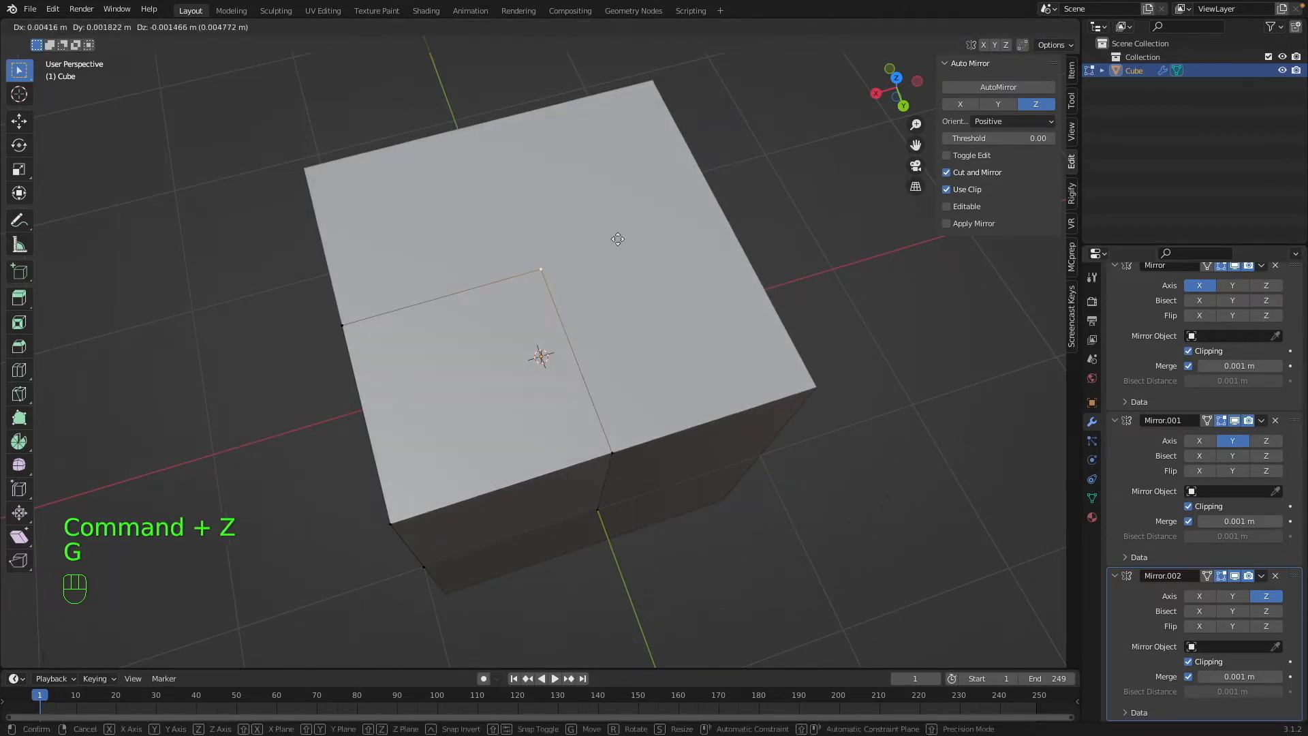
{"action": "key", "text": "g"}
{"action": "key", "text": "super+z"}
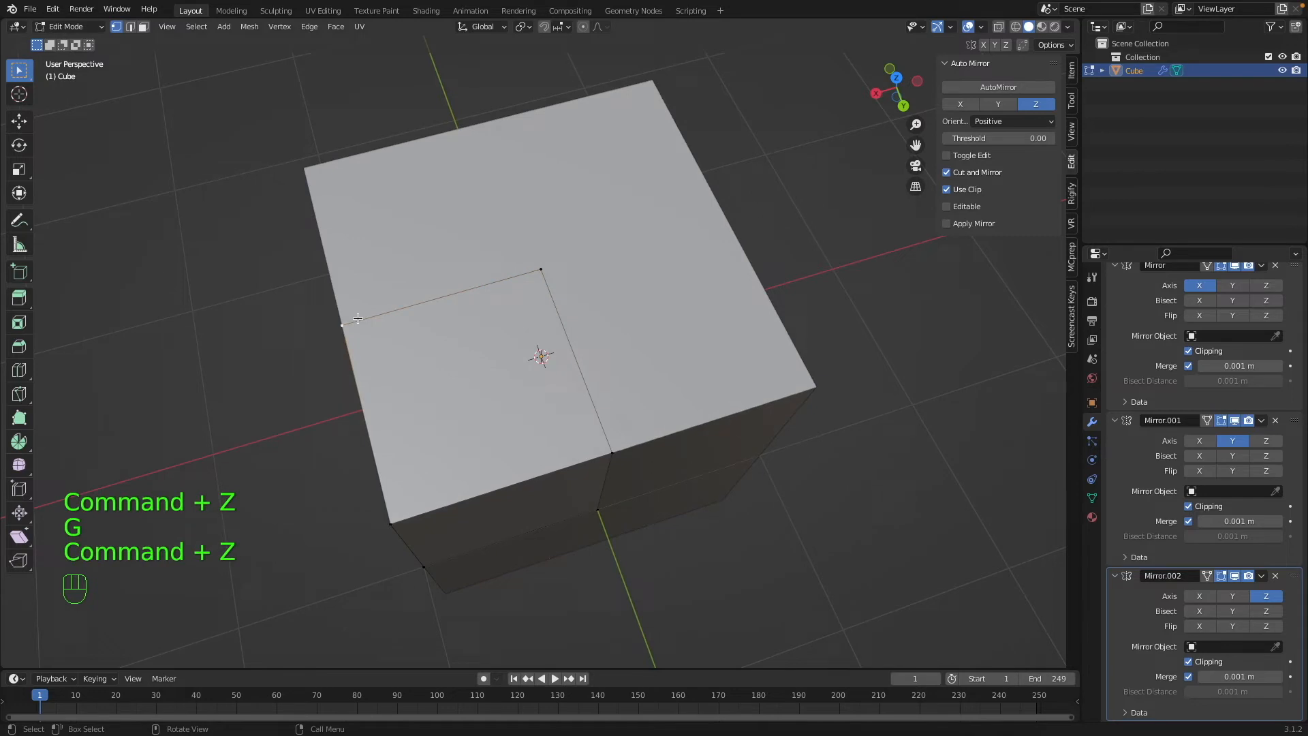
Try moving and edge-sliding the vertex at the outer edge of the top face with Clipping enabled, and undo the moves.
{"action": "key", "text": "g"}
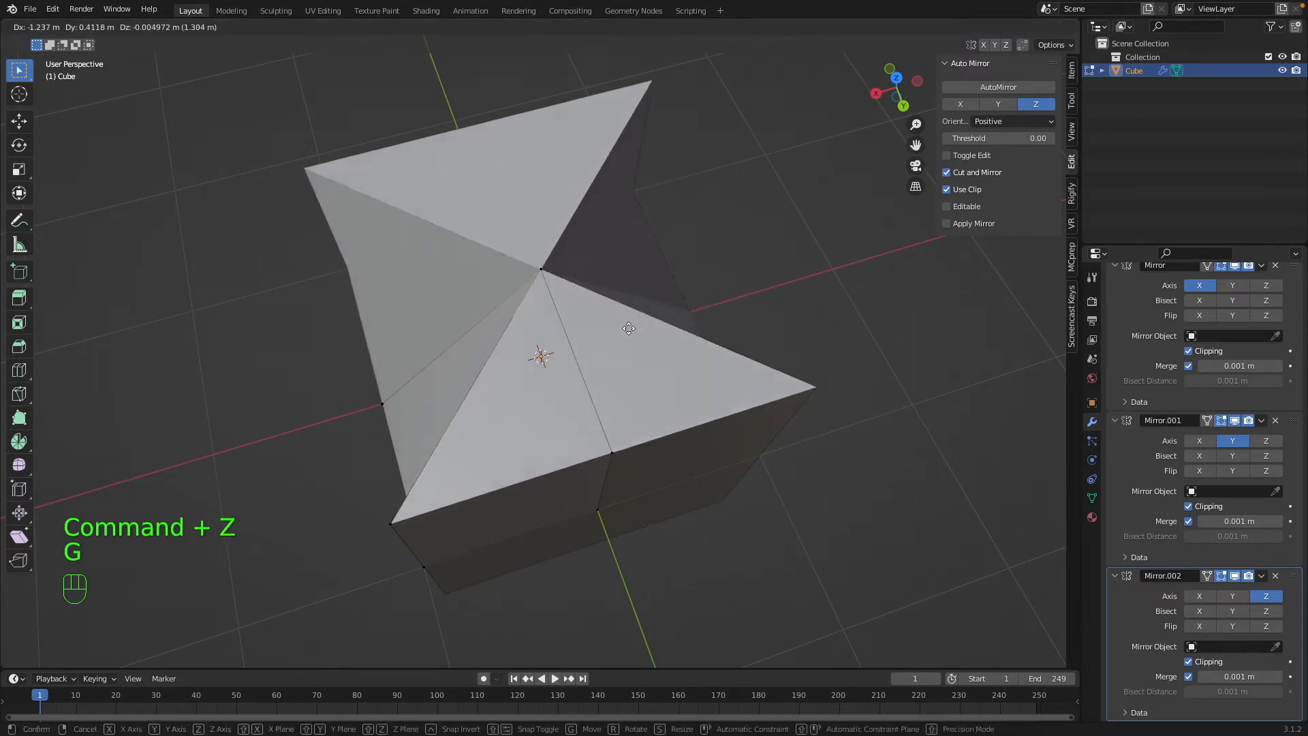
{"action": "left_click", "coordinate": [634, 333]}
{"action": "key", "text": "g"}
{"action": "key", "text": "g"}
{"action": "right_click", "coordinate": [306, 342]}
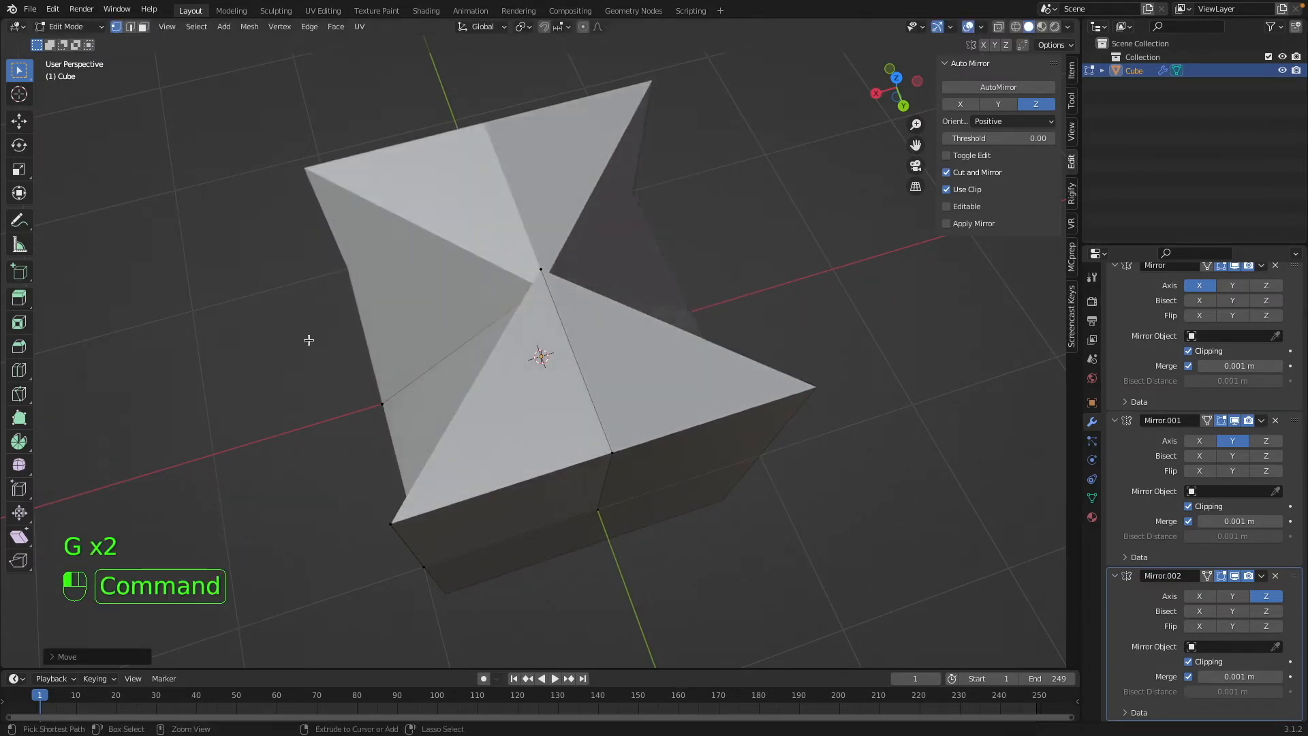
{"action": "key", "text": "super+z"}
{"action": "key", "text": "super+z"}
Return to Object Mode and apply the cube's X-axis Mirror modifier.
{"action": "key", "text": "Tab"}
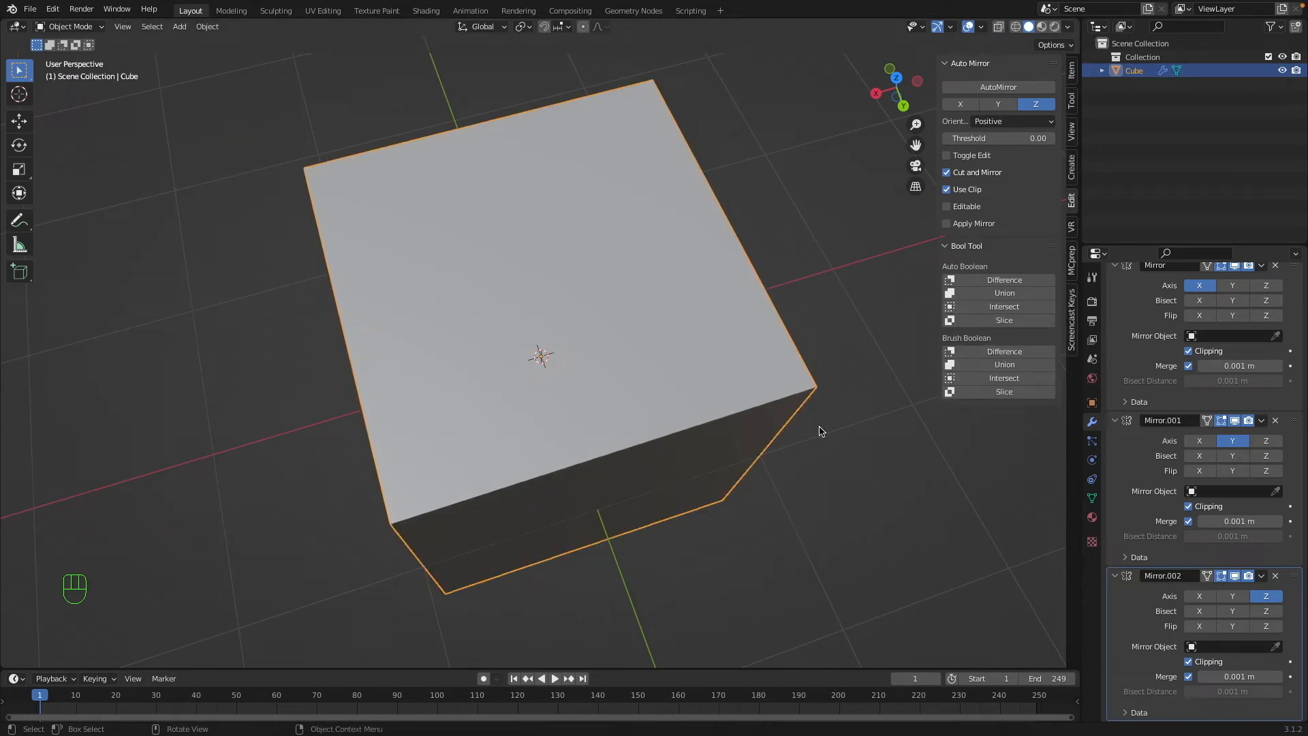
{"action": "scroll", "coordinate": [1174, 422], "scroll_direction": "up", "scroll_amount": 3}
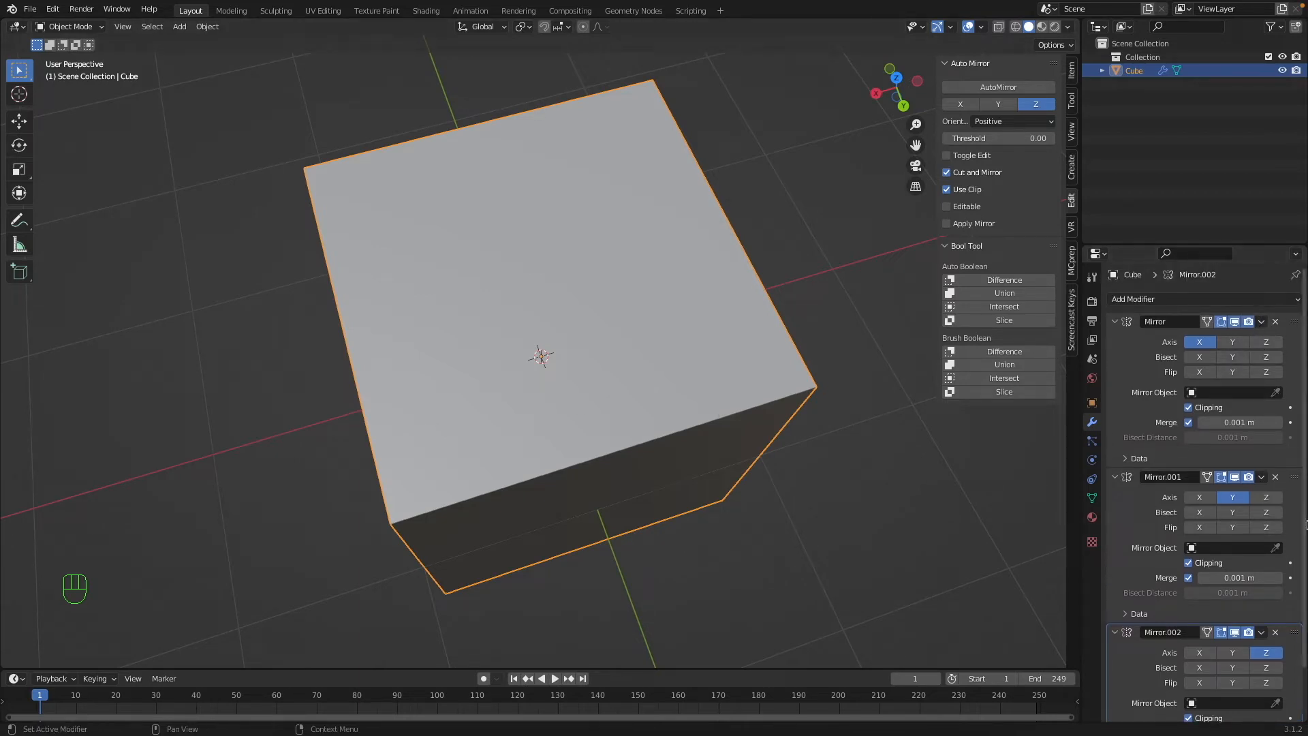
{"action": "left_click", "coordinate": [1261, 322]}
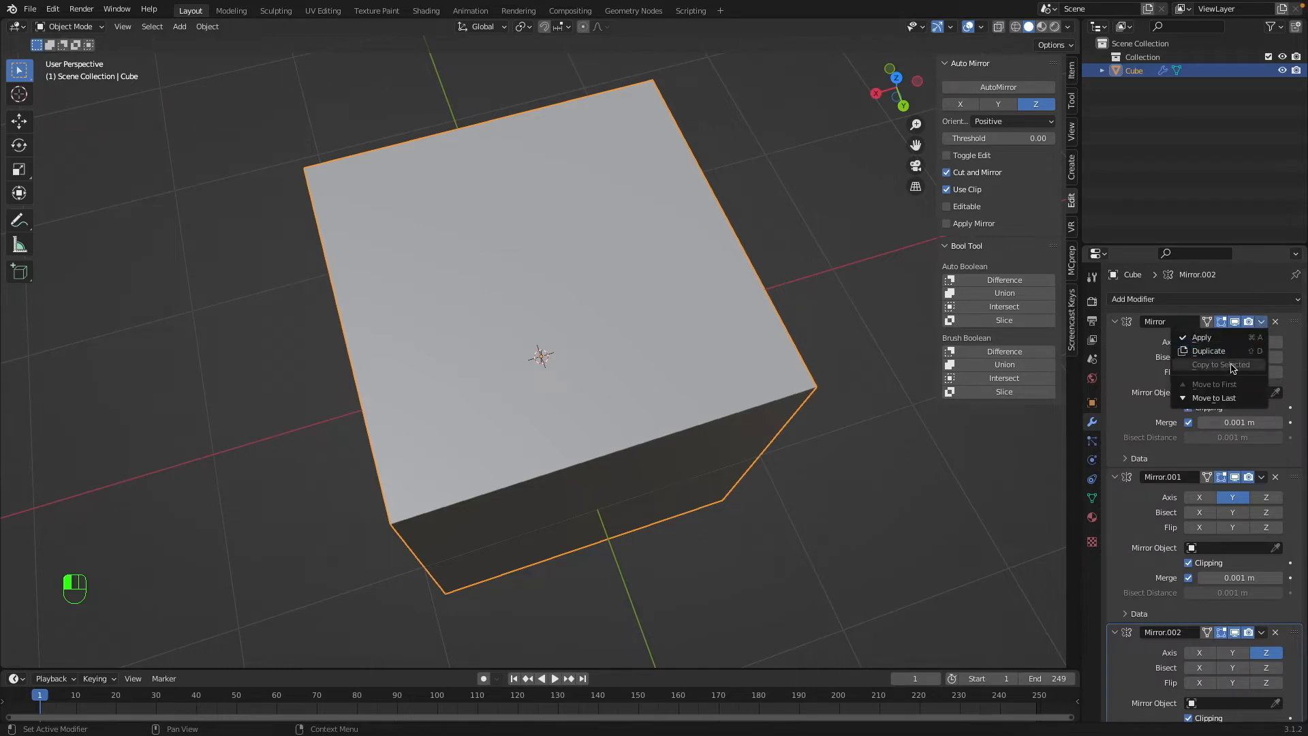
{"action": "left_click", "coordinate": [1201, 337]}
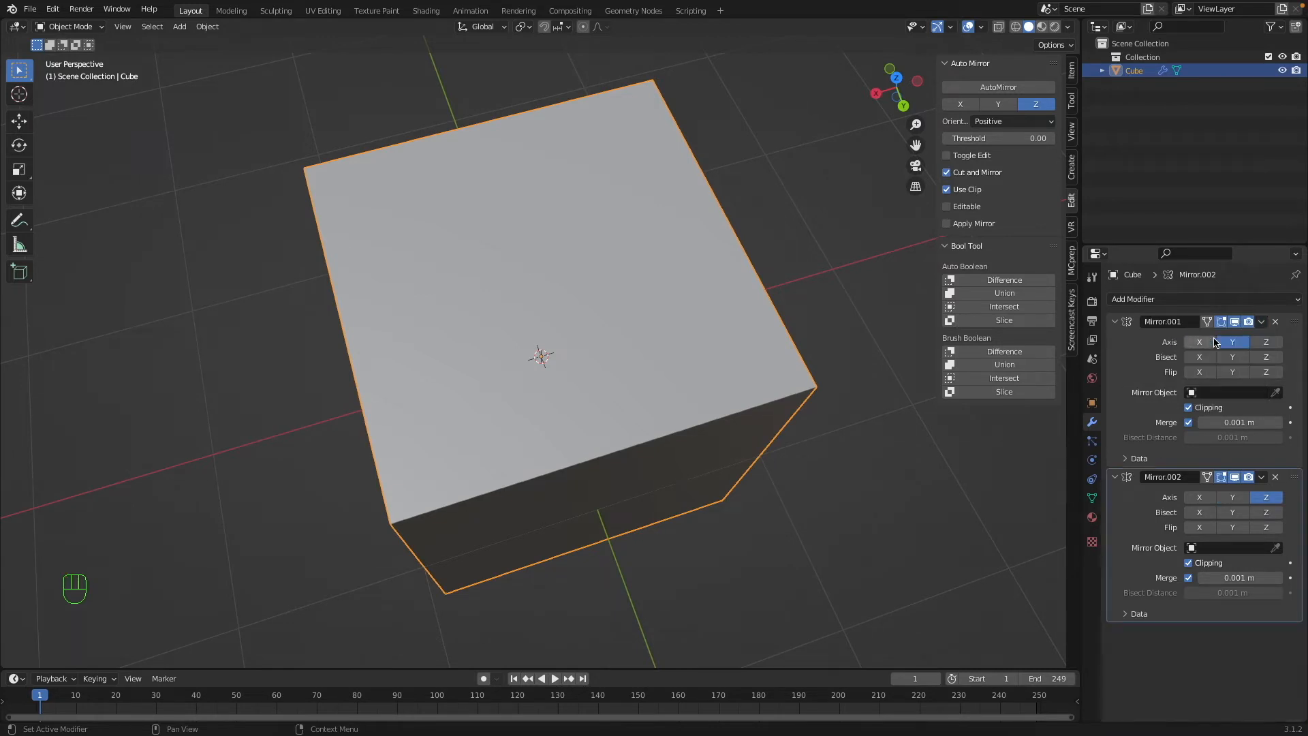
Examine the cube's resulting mesh in Edit Mode and undo the last two actions.
{"action": "key", "text": "Tab"}
{"action": "middle_click_drag", "start_coordinate": [578, 382], "coordinate": [584, 387]}
{"action": "key", "text": "super+z"}
{"action": "key", "text": "super+z"}
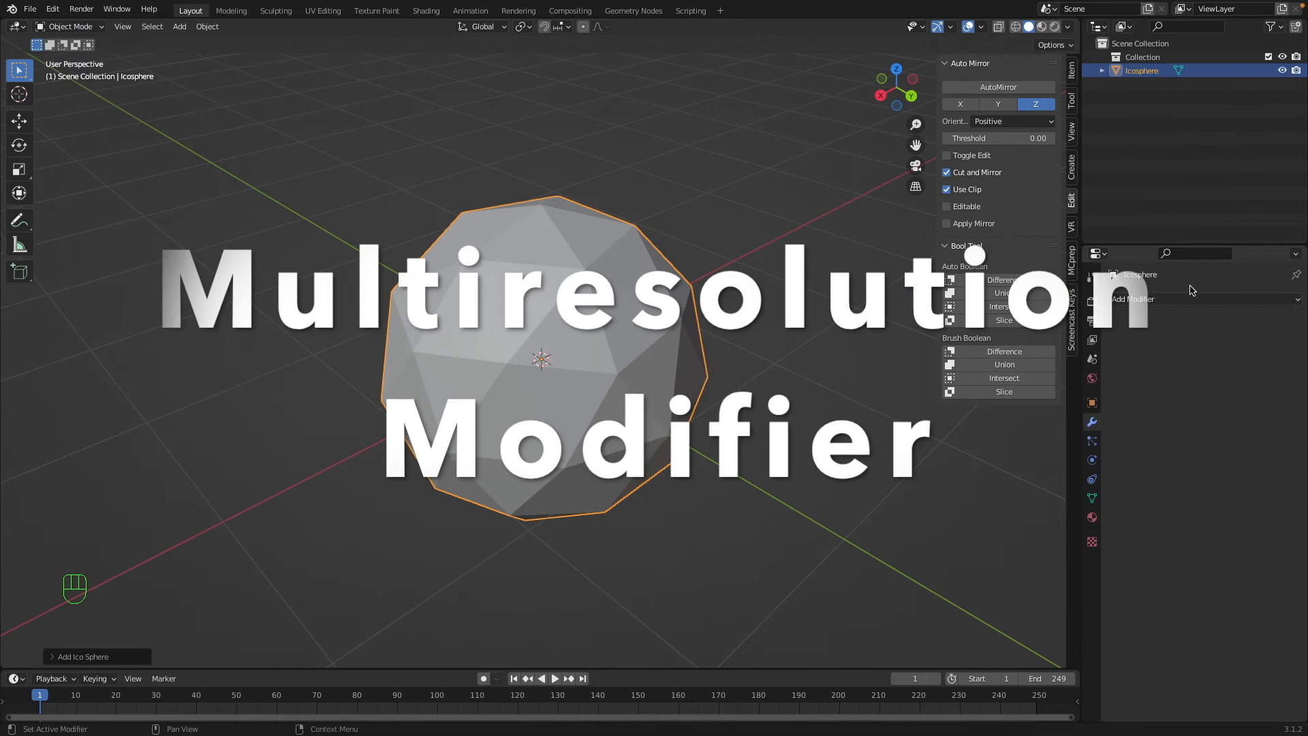
Add a Multiresolution modifier to the icosphere and rename the object Multires.
{"action": "left_click", "coordinate": [1259, 298]}
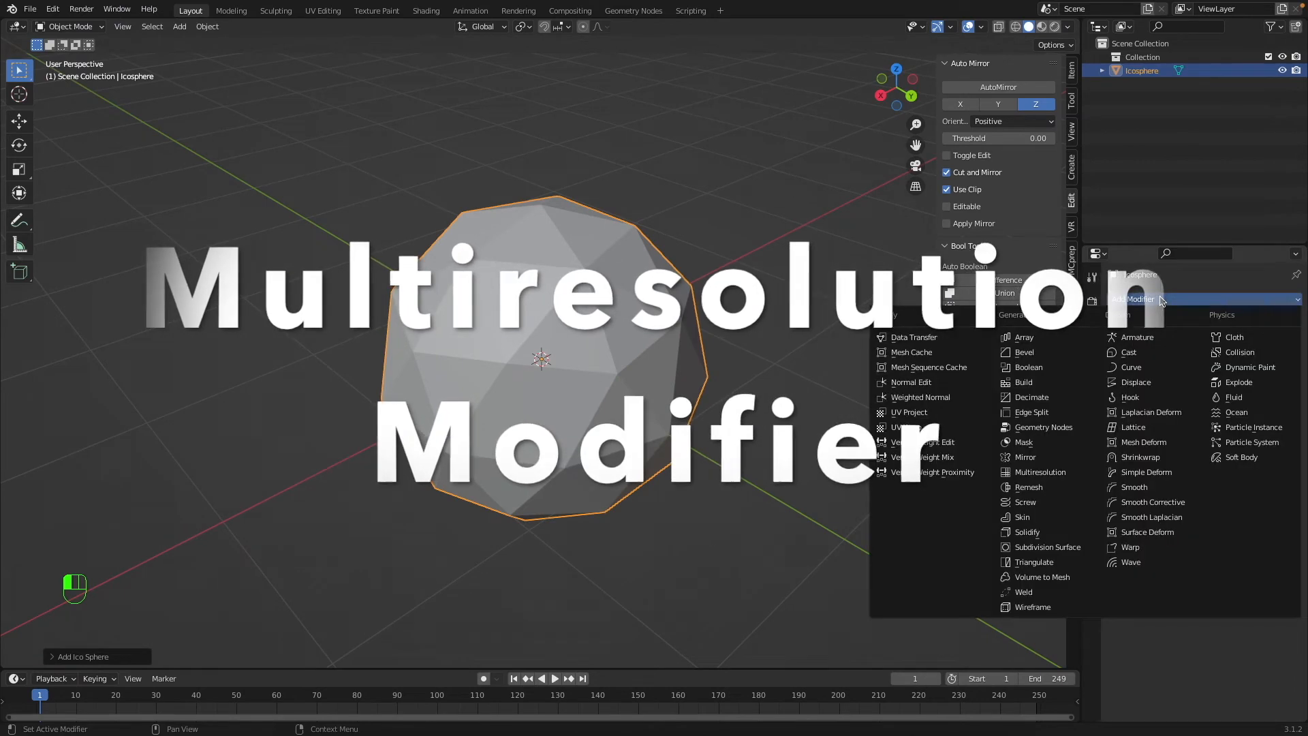
{"action": "left_click", "coordinate": [1073, 472]}
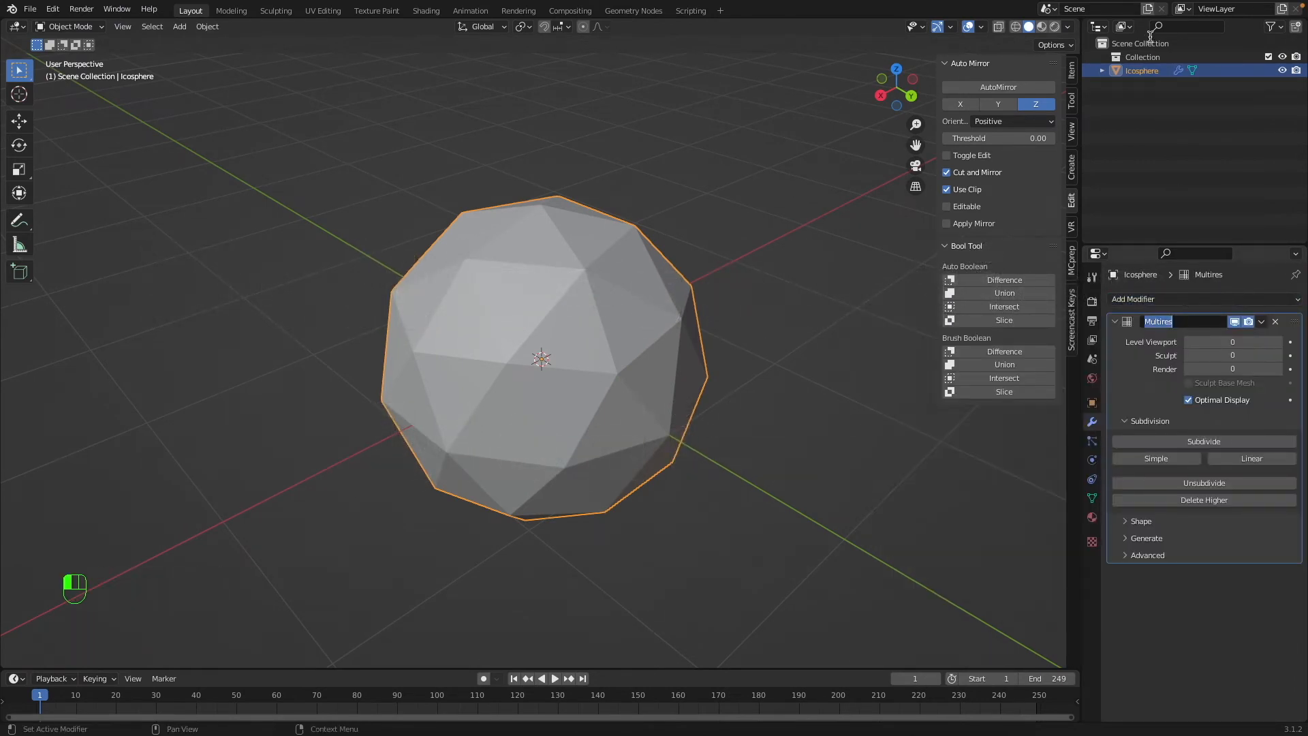
{"action": "double_click", "coordinate": [1142, 70]}
{"action": "type", "text": "Multires"}
{"action": "key", "text": "Return"}
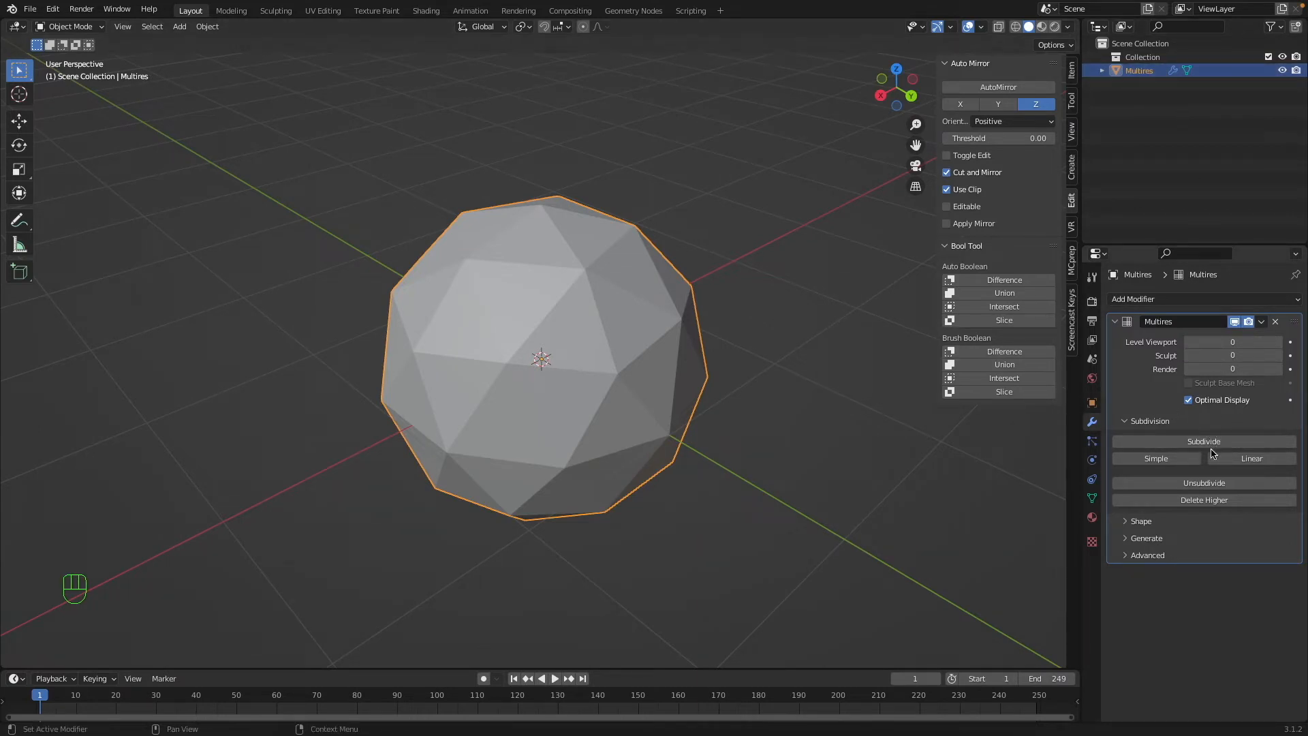
Subdivide the sphere with the Multires modifier up to level 4.
{"action": "left_click", "coordinate": [1211, 444]}
{"action": "left_click", "coordinate": [1209, 443]}
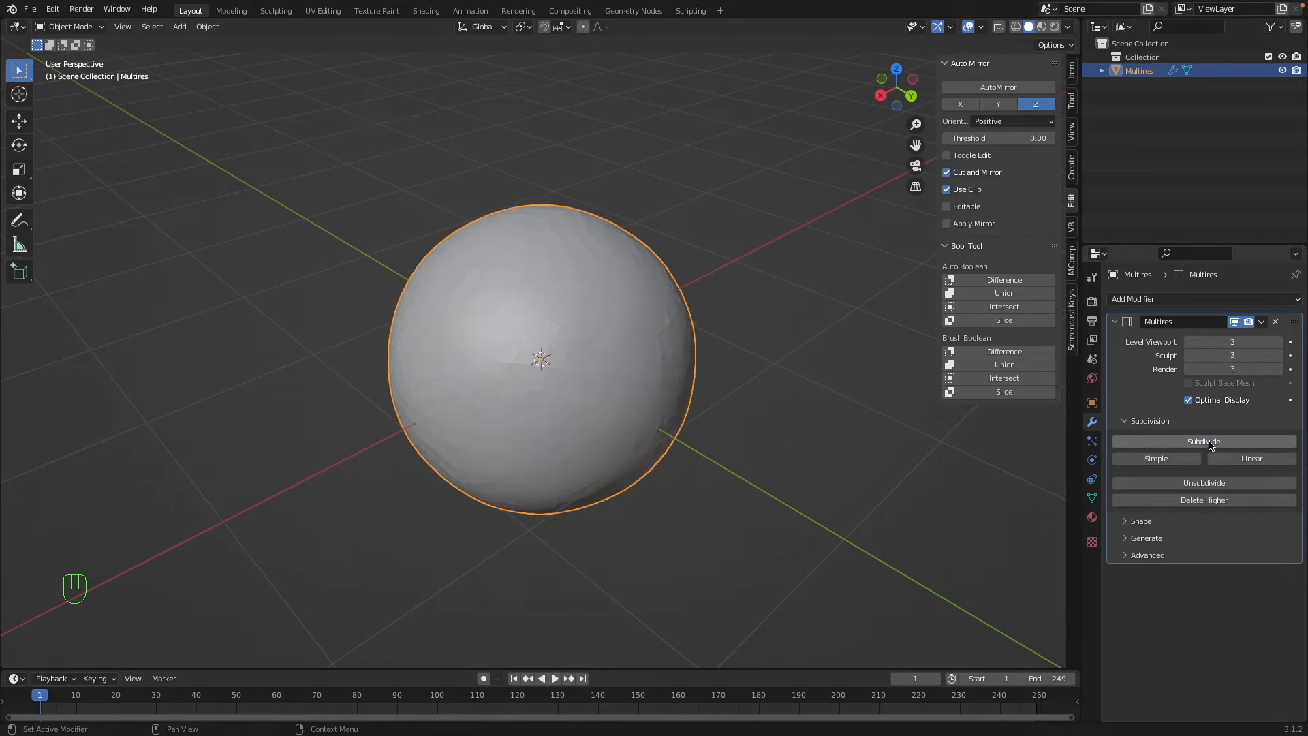
{"action": "left_click", "coordinate": [1209, 443]}
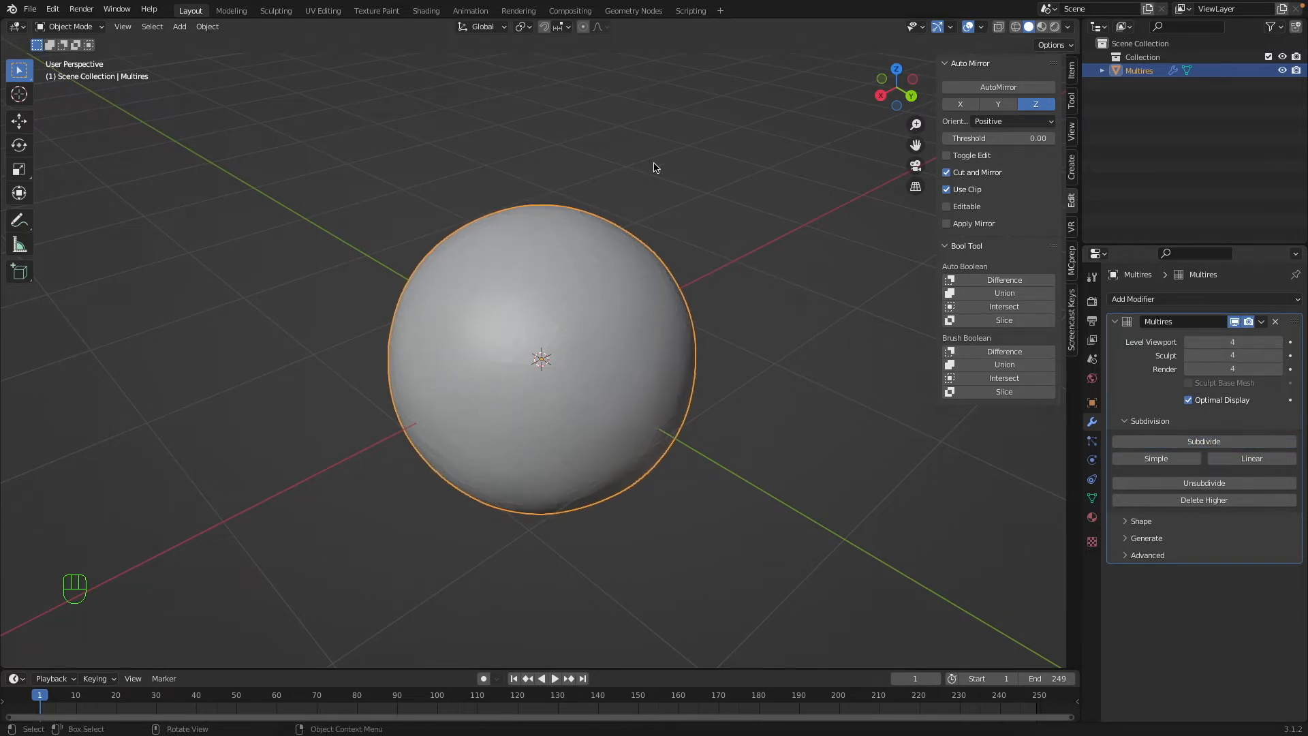
Switch to the Sculpting workspace and sculpt several raised strokes across the sphere with the SculptDraw brush.
{"action": "left_click", "coordinate": [276, 10]}
{"action": "mouse_move", "coordinate": [567, 360]}
{"action": "left_mouse_down"}
{"action": "mouse_move", "coordinate": [492, 307]}
{"action": "mouse_move", "coordinate": [532, 366]}
{"action": "left_mouse_up"}
{"action": "scroll", "coordinate": [534, 364], "scroll_direction": "up", "scroll_amount": 5}
{"action": "middle_click_drag", "start_coordinate": [564, 413], "coordinate": [555, 401]}
{"action": "mouse_move", "coordinate": [555, 400]}
{"action": "left_mouse_down"}
{"action": "mouse_move", "coordinate": [591, 416]}
{"action": "mouse_move", "coordinate": [526, 559]}
{"action": "mouse_move", "coordinate": [553, 563]}
{"action": "mouse_move", "coordinate": [453, 549]}
{"action": "left_mouse_up"}
{"action": "mouse_move", "coordinate": [333, 521]}
{"action": "middle_mouse_down"}
{"action": "mouse_move", "coordinate": [444, 511]}
{"action": "mouse_move", "coordinate": [471, 470]}
{"action": "middle_mouse_up"}
{"action": "mouse_move", "coordinate": [485, 379]}
{"action": "left_mouse_down"}
{"action": "mouse_move", "coordinate": [505, 426]}
{"action": "mouse_move", "coordinate": [443, 298]}
{"action": "mouse_move", "coordinate": [476, 243]}
{"action": "mouse_move", "coordinate": [763, 350]}
{"action": "left_mouse_up"}
Look through the Shape, Generate and Advanced settings of the Multires modifier in the Sculpting workspace.
{"action": "left_click", "coordinate": [1092, 320]}
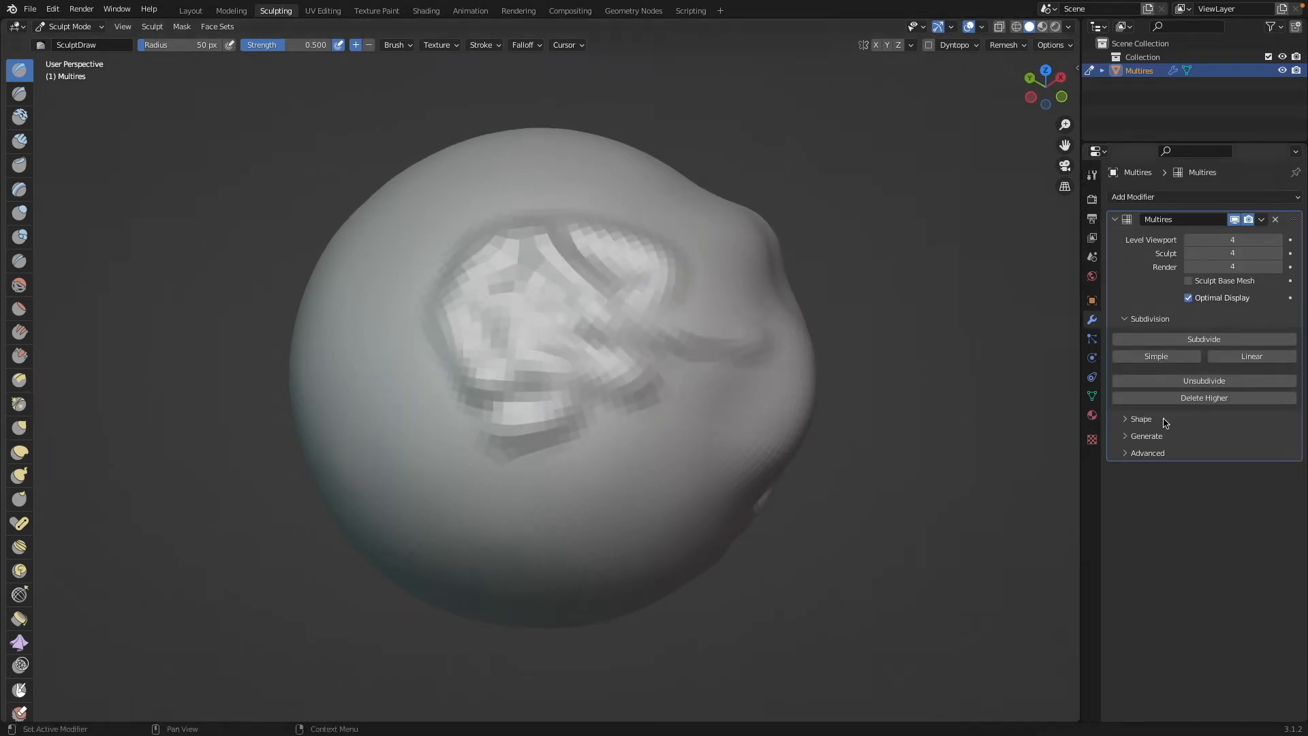
{"action": "left_click", "coordinate": [1142, 419]}
{"action": "left_click", "coordinate": [1143, 420]}
{"action": "left_click", "coordinate": [1145, 436]}
{"action": "left_click", "coordinate": [1144, 436]}
{"action": "left_click", "coordinate": [1139, 454]}
{"action": "left_click", "coordinate": [1139, 454]}
{"action": "left_click", "coordinate": [1141, 436]}
{"action": "left_click", "coordinate": [1141, 437]}
Sculpt more freehand strokes on the sphere's surface.
{"action": "mouse_move", "coordinate": [663, 331]}
{"action": "left_mouse_down"}
{"action": "mouse_move", "coordinate": [504, 409]}
{"action": "mouse_move", "coordinate": [481, 306]}
{"action": "left_mouse_up"}
{"action": "middle_click_drag", "start_coordinate": [482, 307], "coordinate": [584, 310]}
{"action": "left_click_drag", "start_coordinate": [460, 318], "coordinate": [475, 330]}
{"action": "left_click_drag", "start_coordinate": [532, 336], "coordinate": [571, 320]}
{"action": "mouse_move", "coordinate": [426, 401]}
{"action": "left_mouse_down"}
{"action": "mouse_move", "coordinate": [432, 418]}
{"action": "mouse_move", "coordinate": [555, 417]}
{"action": "left_mouse_up"}
Return to the Layout workspace and inspect the sculpted sphere with nothing selected.
{"action": "mouse_move", "coordinate": [184, 14]}
{"action": "left_click", "coordinate": [200, 15]}
{"action": "middle_click_drag", "start_coordinate": [905, 353], "coordinate": [671, 373]}
{"action": "key", "text": "a"}
{"action": "key", "text": "a"}
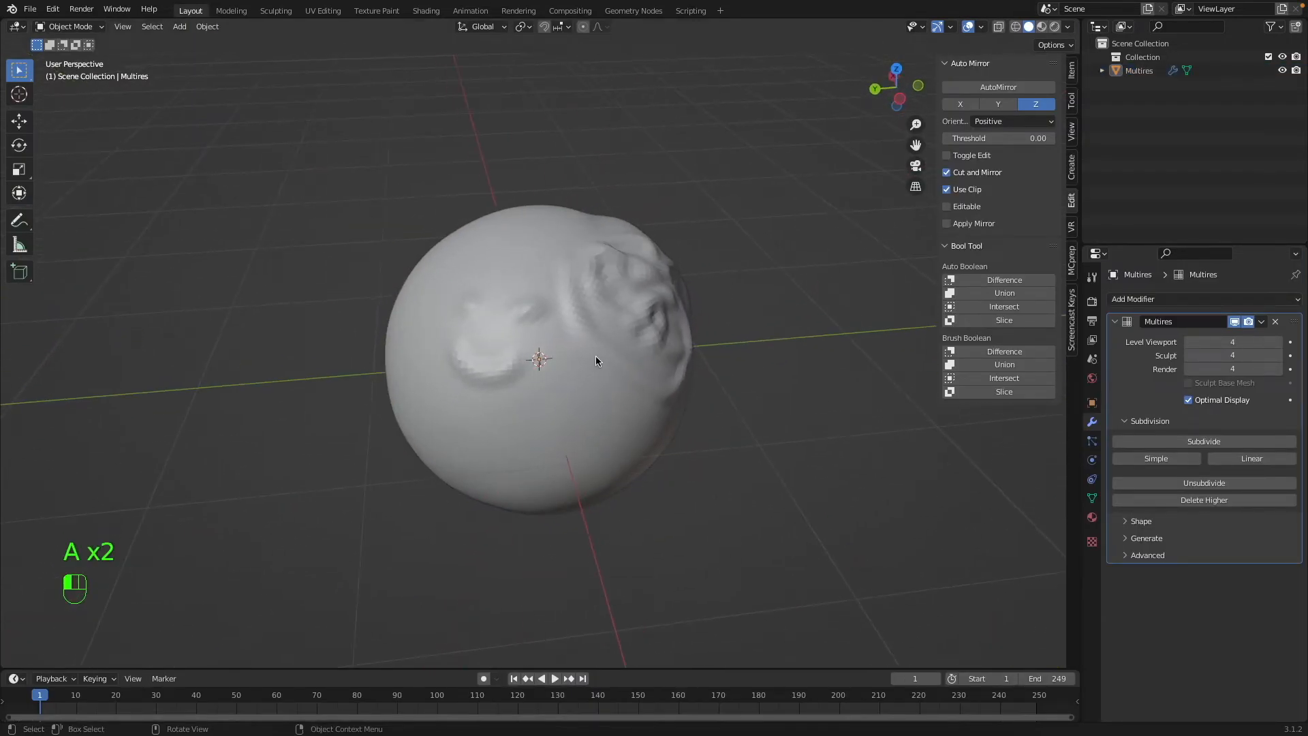
Apply the Subdivision modifier on the Suzanne monkey head and bring its face into view.
{"action": "key", "text": "super+a"}
{"action": "key", "text": "super+a"}
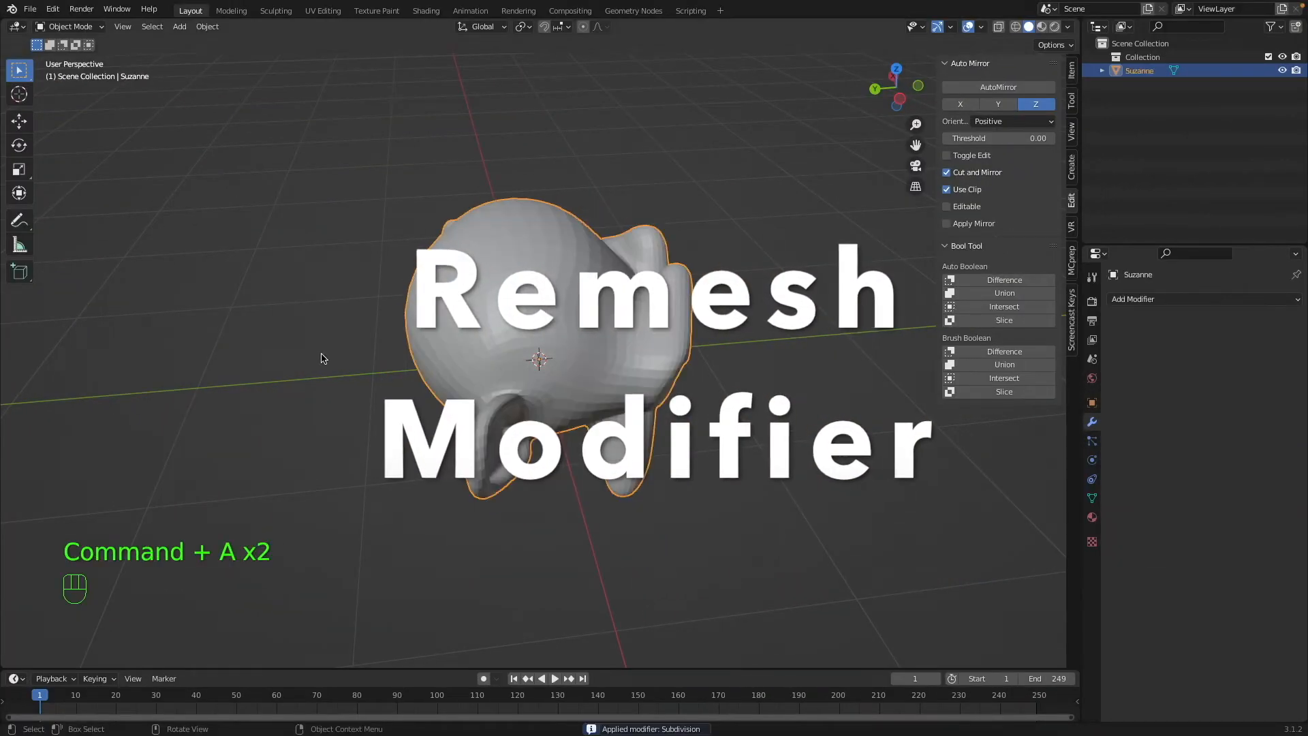
{"action": "middle_click_drag", "start_coordinate": [517, 323], "coordinate": [598, 323]}
{"action": "scroll", "coordinate": [597, 319], "scroll_direction": "up", "scroll_amount": 4}
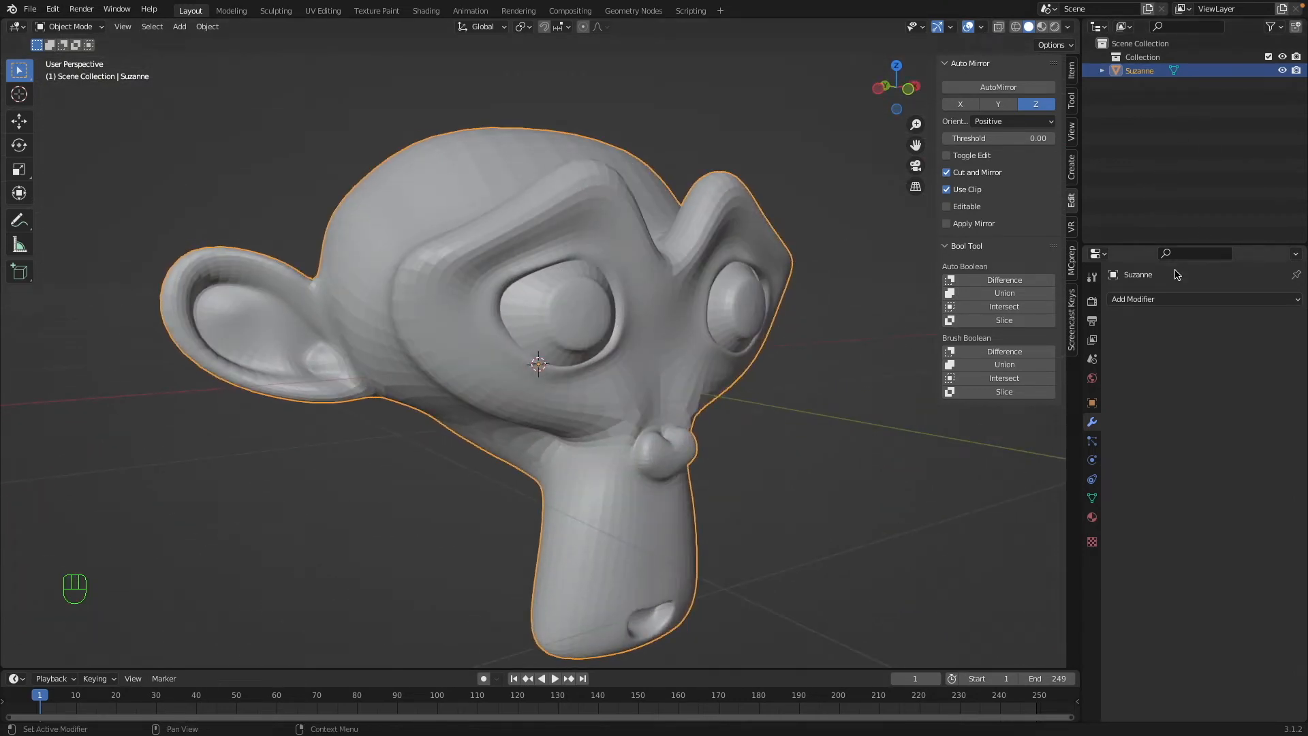
Add a Remesh modifier to the monkey head and rename the object Remesh.
{"action": "left_click", "coordinate": [1163, 299]}
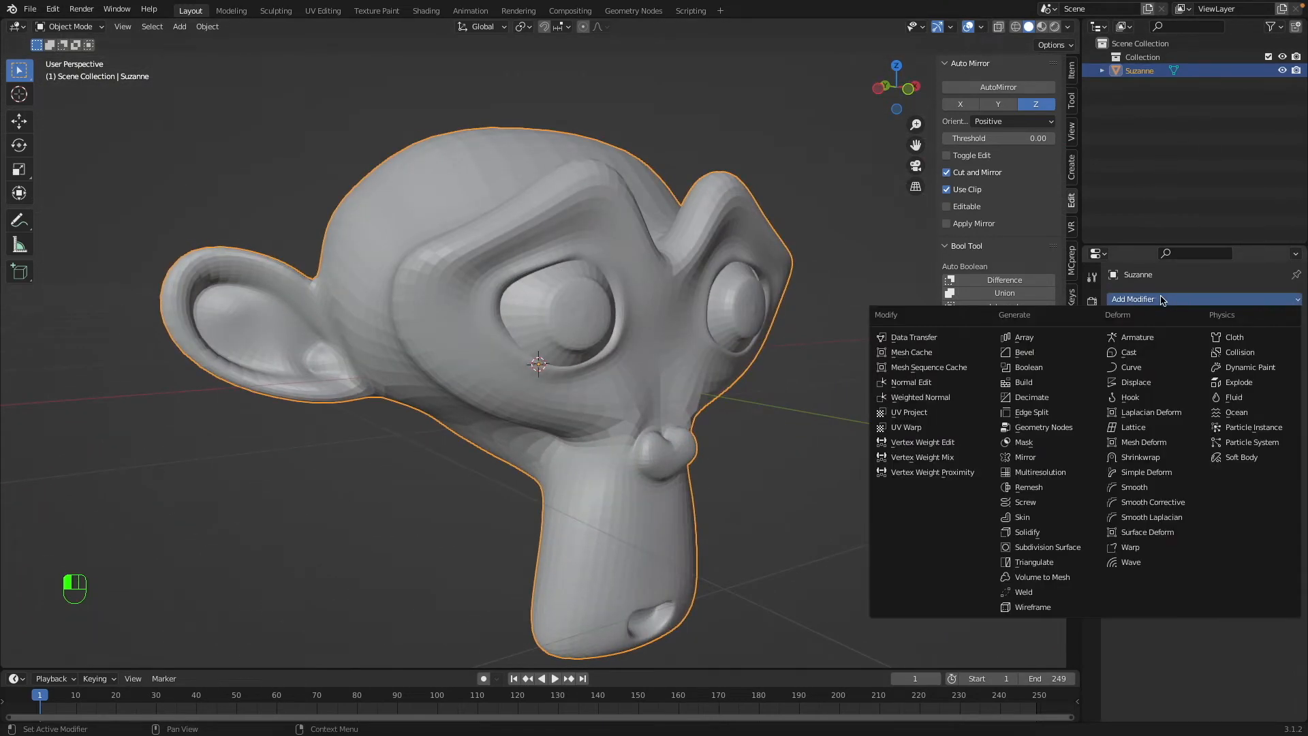
{"action": "left_click", "coordinate": [1052, 487]}
{"action": "key", "text": "ctrl+c"}
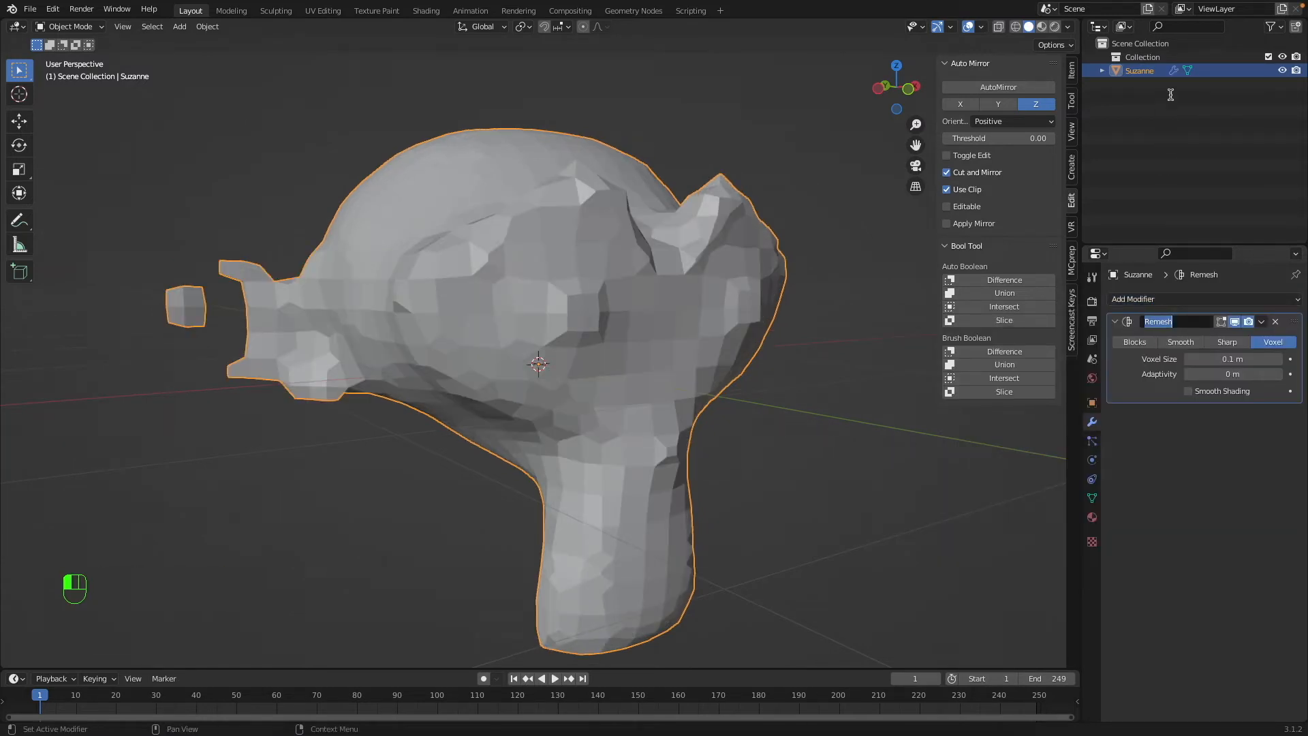
{"action": "double_click", "coordinate": [1155, 71]}
{"action": "key", "text": "ctrl+v"}
{"action": "key", "text": "Return"}
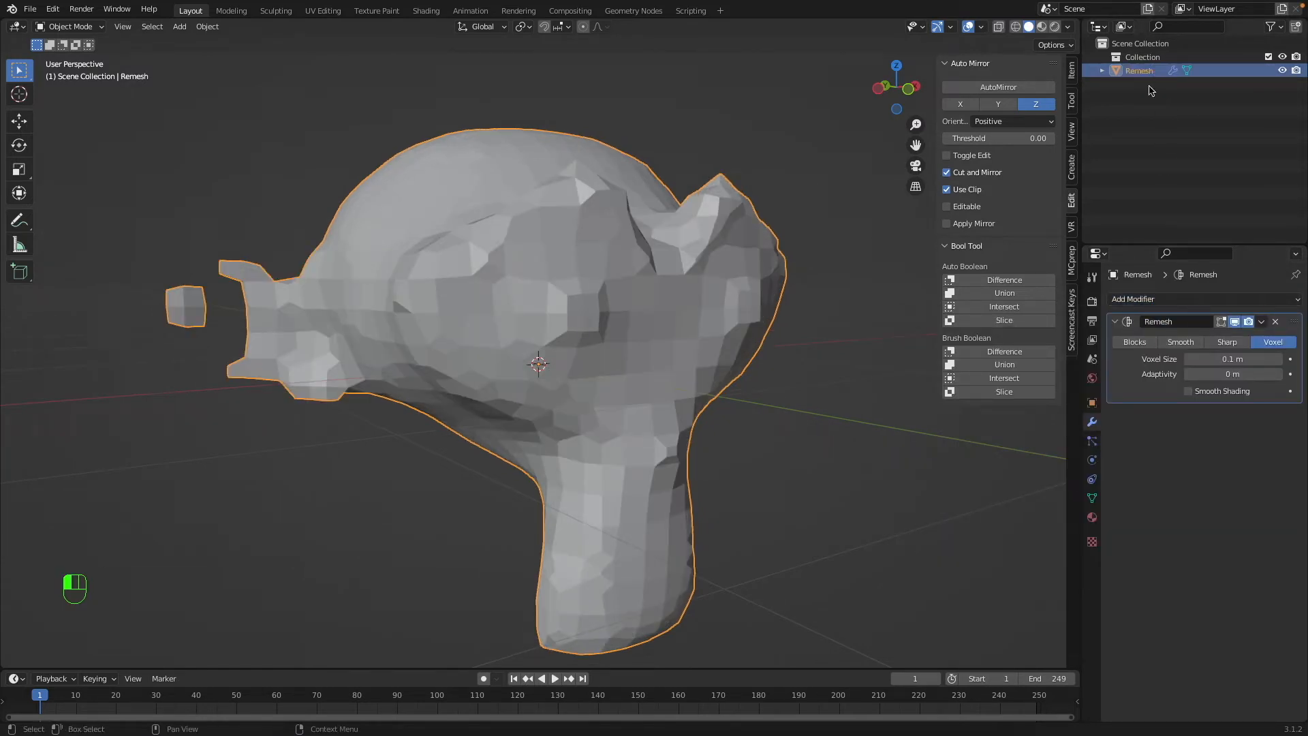
Inspect the remeshed monkey head while deselected, and select it again.
{"action": "key", "text": "a"}
{"action": "key", "text": "a"}
{"action": "middle_click_drag", "start_coordinate": [573, 270], "coordinate": [640, 359]}
{"action": "left_click", "coordinate": [589, 269]}
{"action": "middle_click_drag", "start_coordinate": [566, 181], "coordinate": [865, 247]}
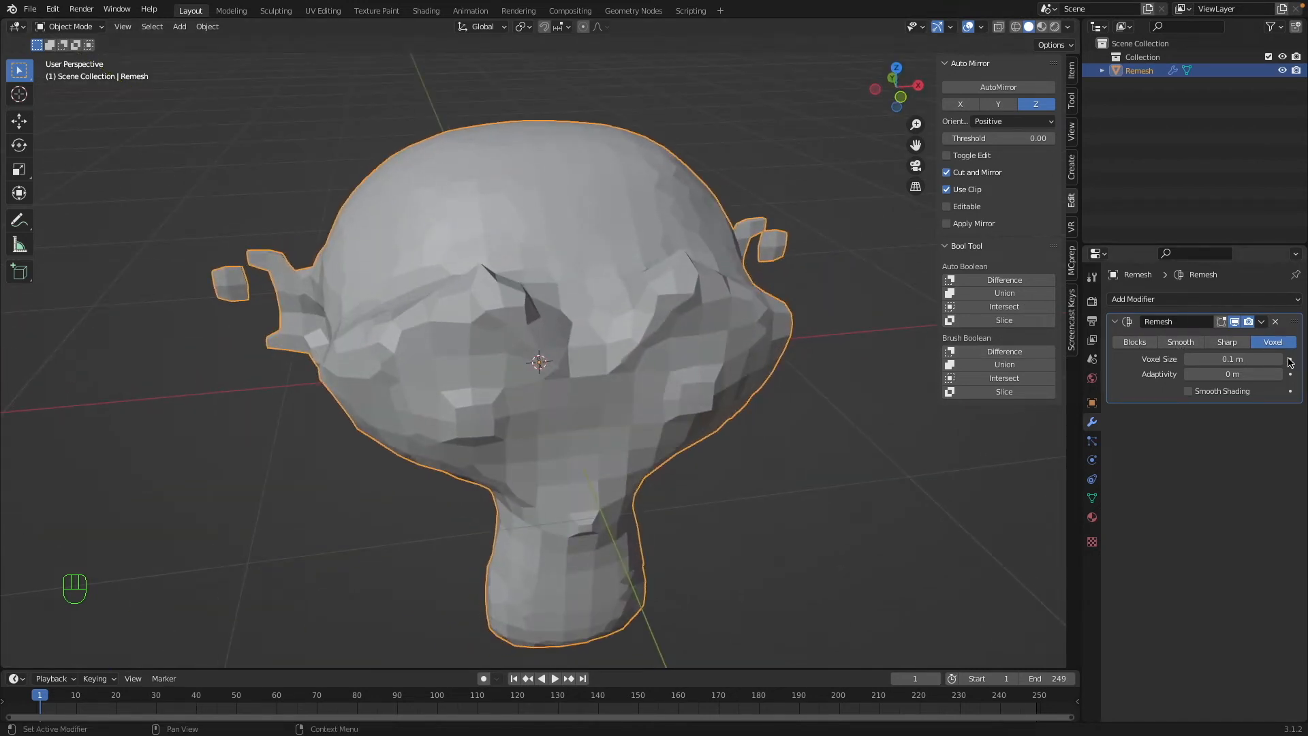
Set the Remesh modifier's Voxel Size to 0.02 m and try out its Adaptivity value.
{"action": "left_click", "coordinate": [1187, 359]}
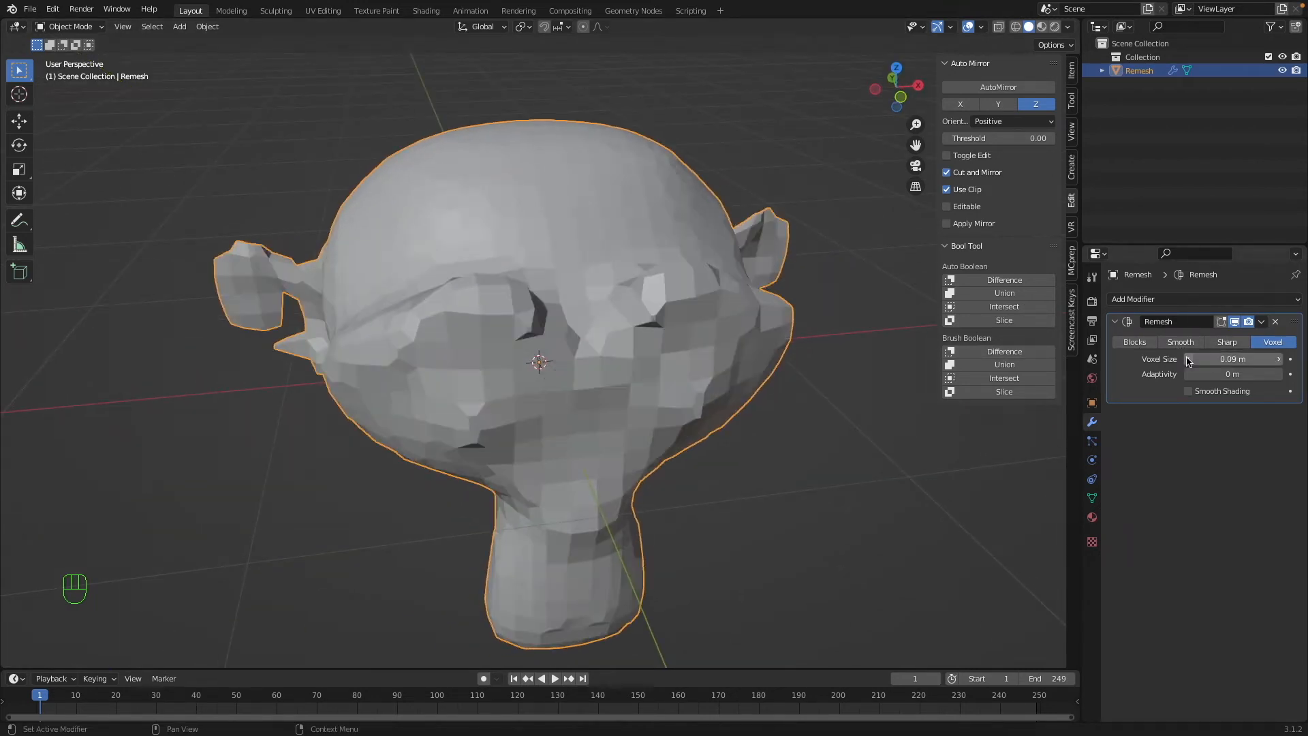
{"action": "left_click", "coordinate": [1187, 359]}
{"action": "left_click", "coordinate": [1187, 359]}
{"action": "left_click", "coordinate": [1187, 359]}
{"action": "left_click", "coordinate": [1187, 359]}
{"action": "left_click", "coordinate": [1187, 359]}
{"action": "left_click", "coordinate": [1187, 360]}
{"action": "left_click", "coordinate": [1187, 360]}
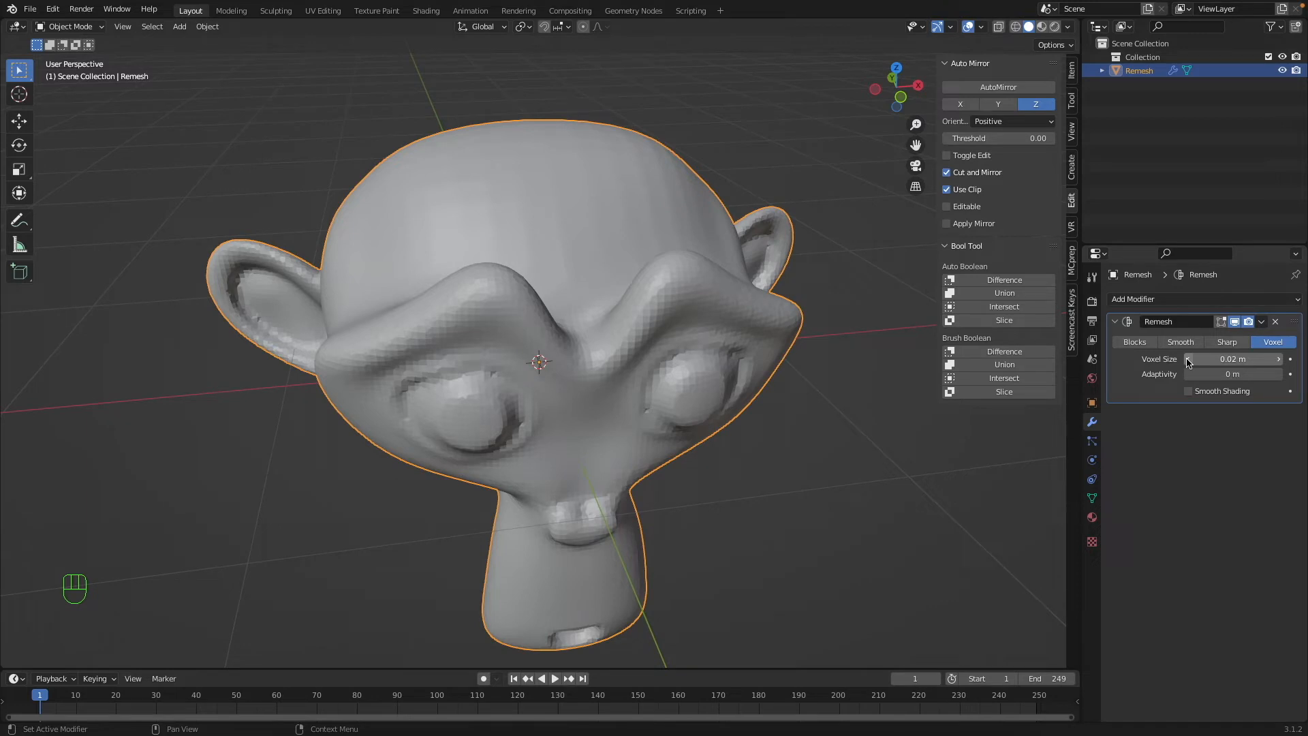
{"action": "middle_click_drag", "start_coordinate": [523, 386], "coordinate": [535, 364]}
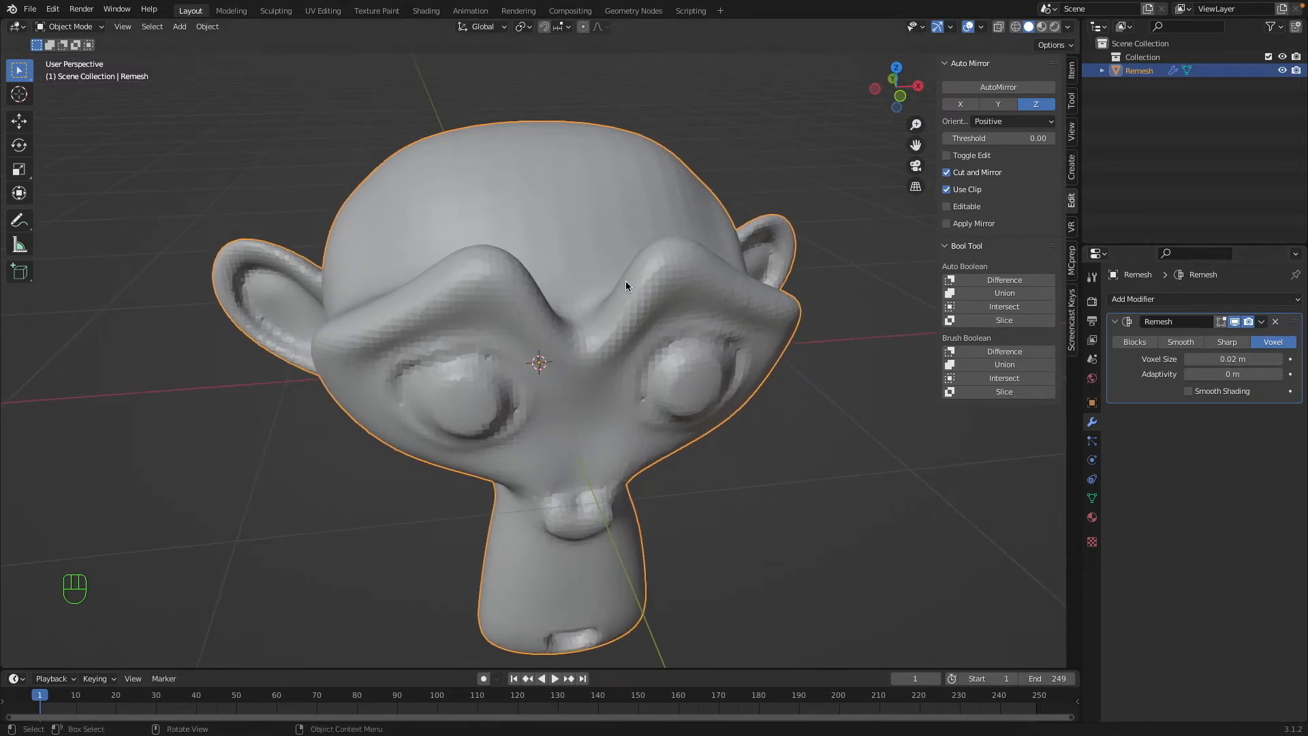
{"action": "middle_click_drag", "start_coordinate": [623, 284], "coordinate": [784, 300]}
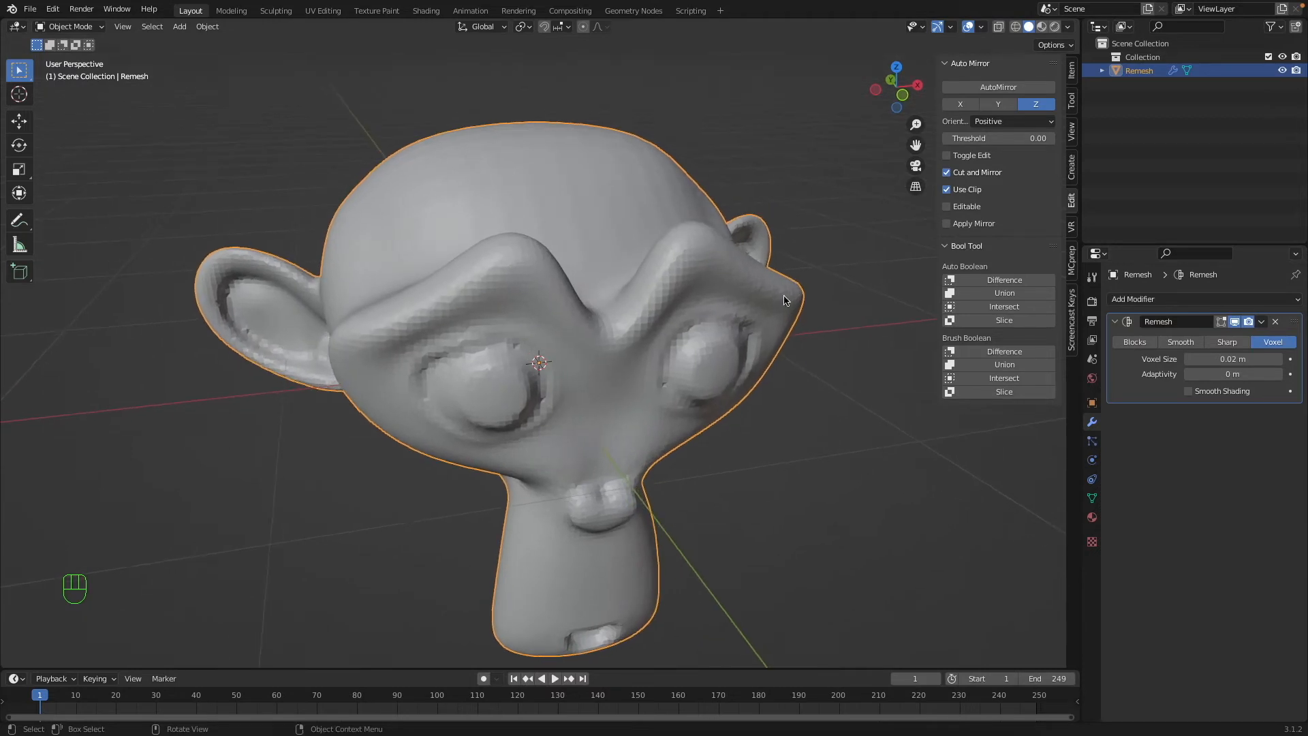
{"action": "left_click_drag", "start_coordinate": [1183, 374], "coordinate": [1224, 374]}
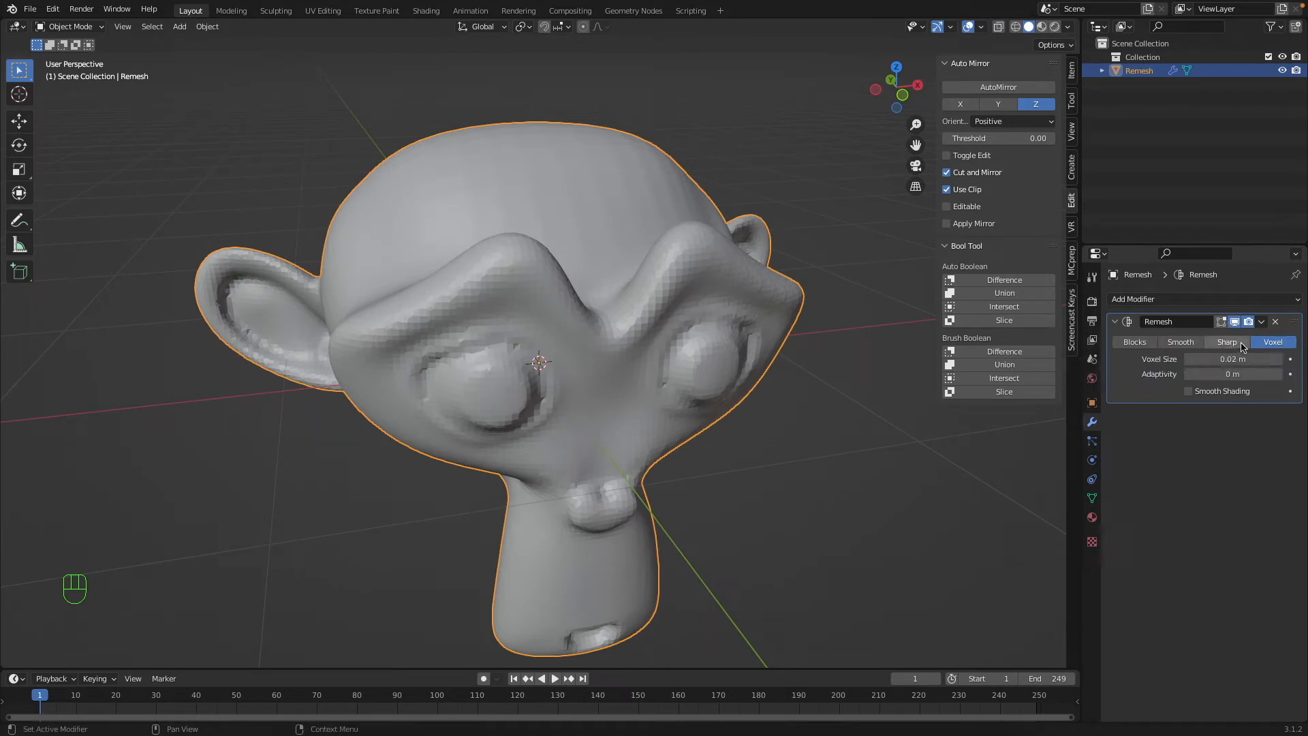
Switch the Remesh modifier to Sharp mode and compare Octree Depth values up to 8, settling on 7.
{"action": "left_click", "coordinate": [1229, 342]}
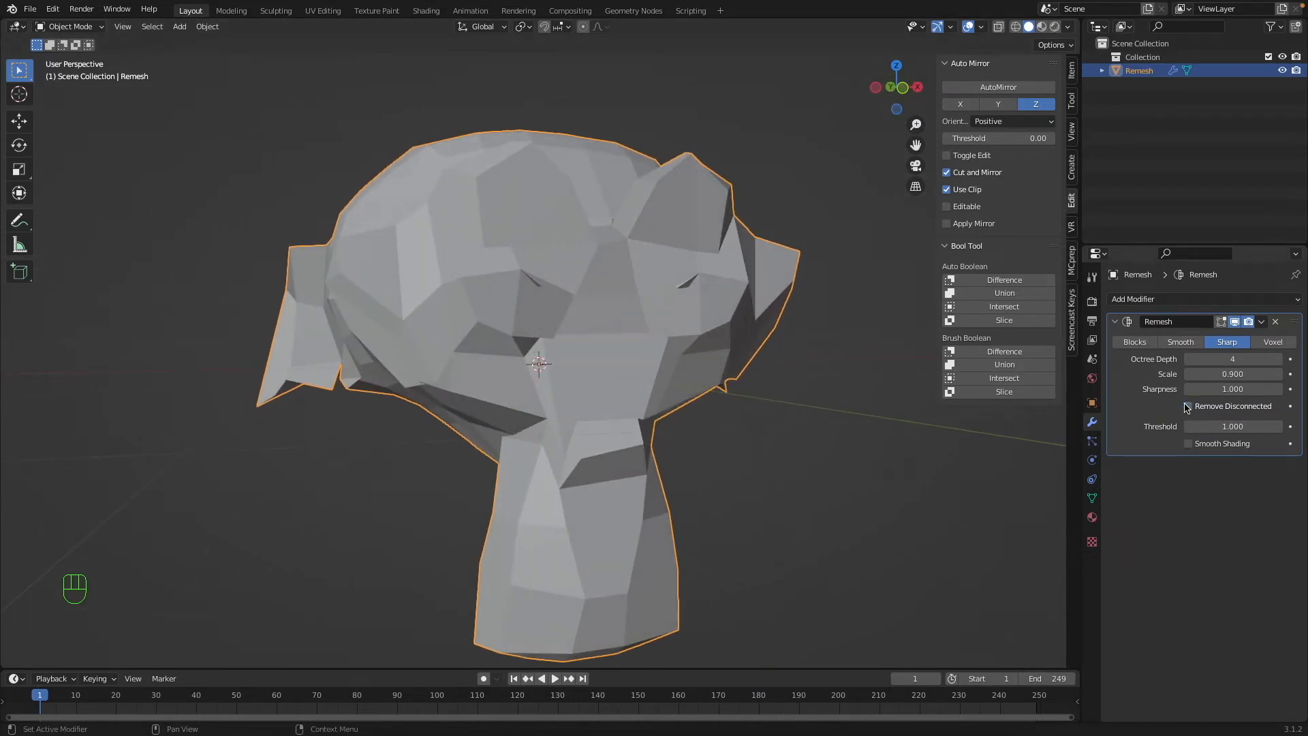
{"action": "middle_click_drag", "start_coordinate": [886, 320], "coordinate": [891, 364]}
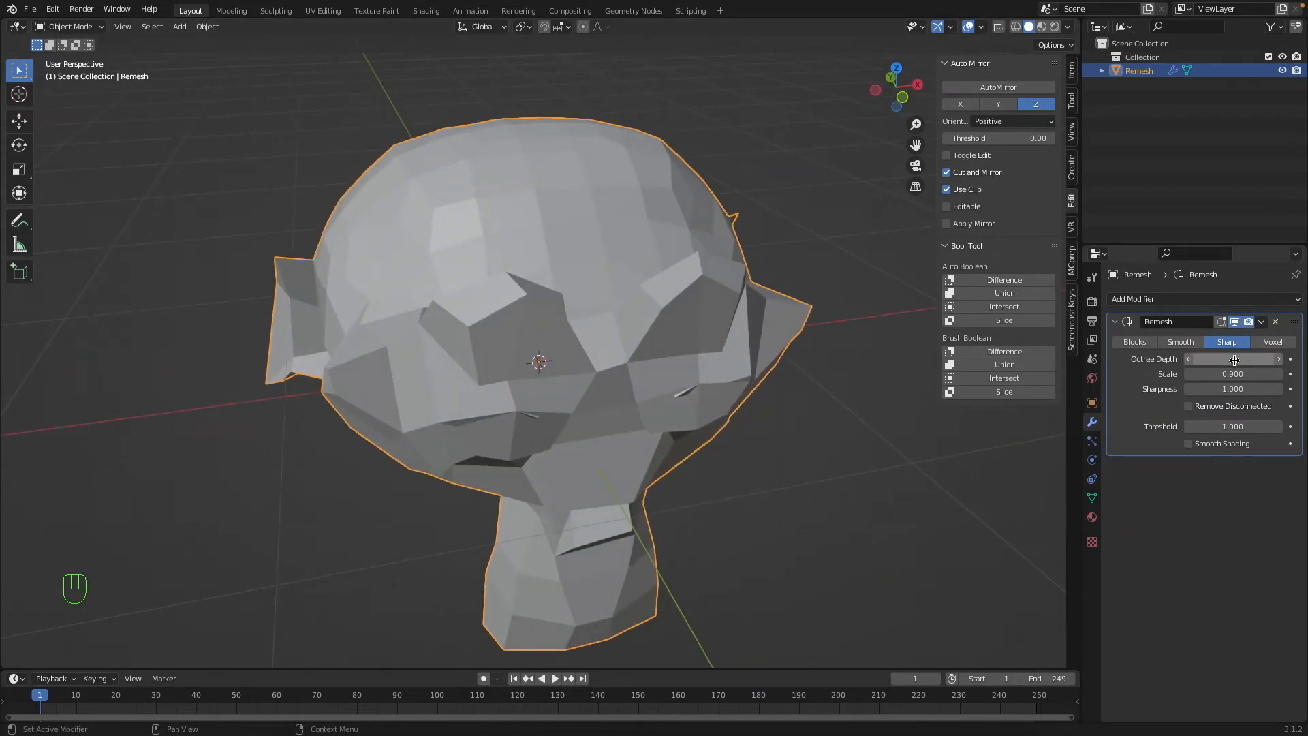
{"action": "left_click_drag", "start_coordinate": [1232, 359], "coordinate": [1264, 359]}
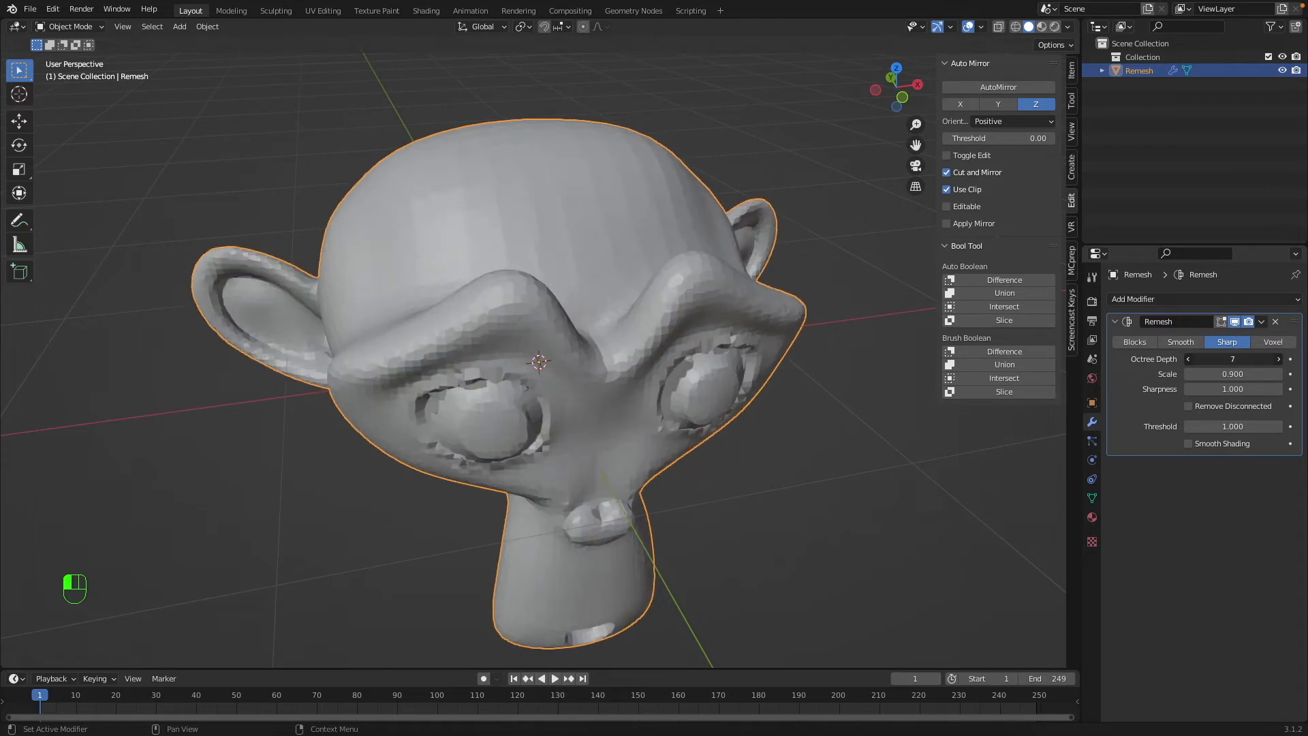
{"action": "middle_click_drag", "start_coordinate": [762, 404], "coordinate": [738, 394]}
{"action": "scroll", "coordinate": [743, 395], "scroll_direction": "up", "scroll_amount": 10}
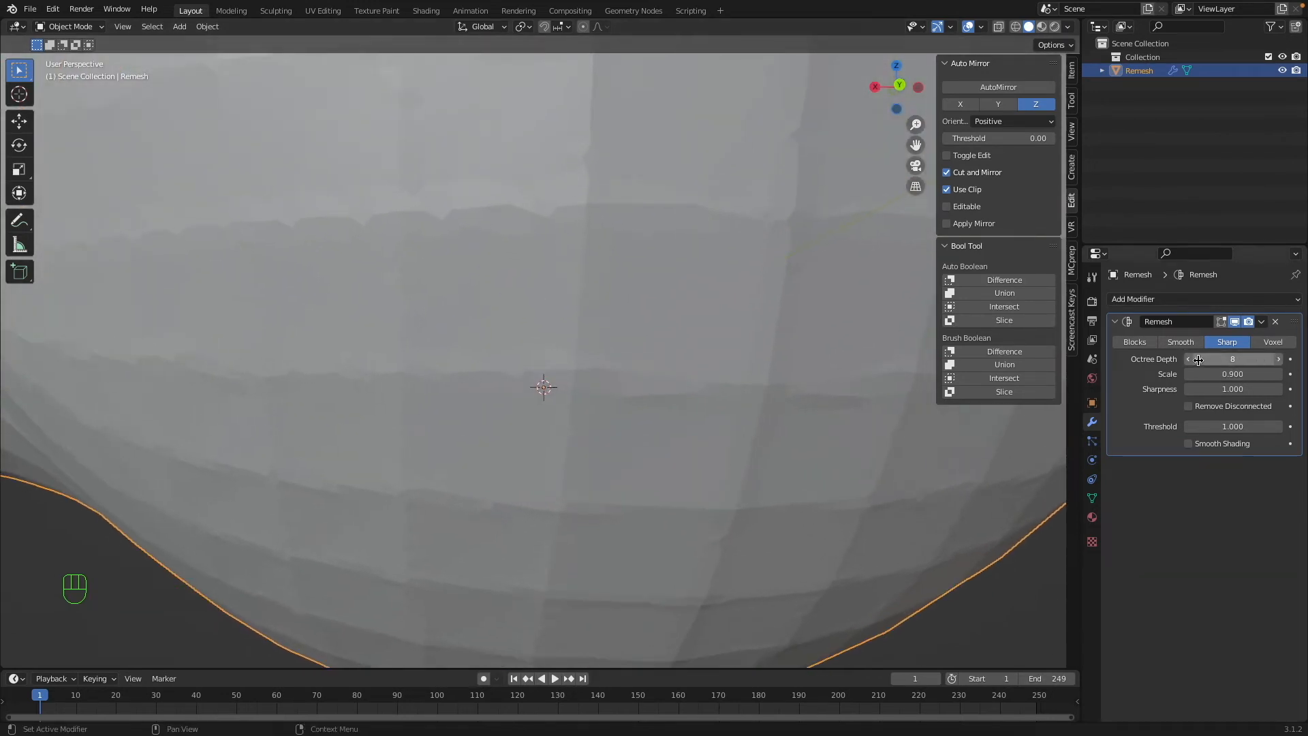
{"action": "left_click_drag", "start_coordinate": [1218, 359], "coordinate": [1204, 359]}
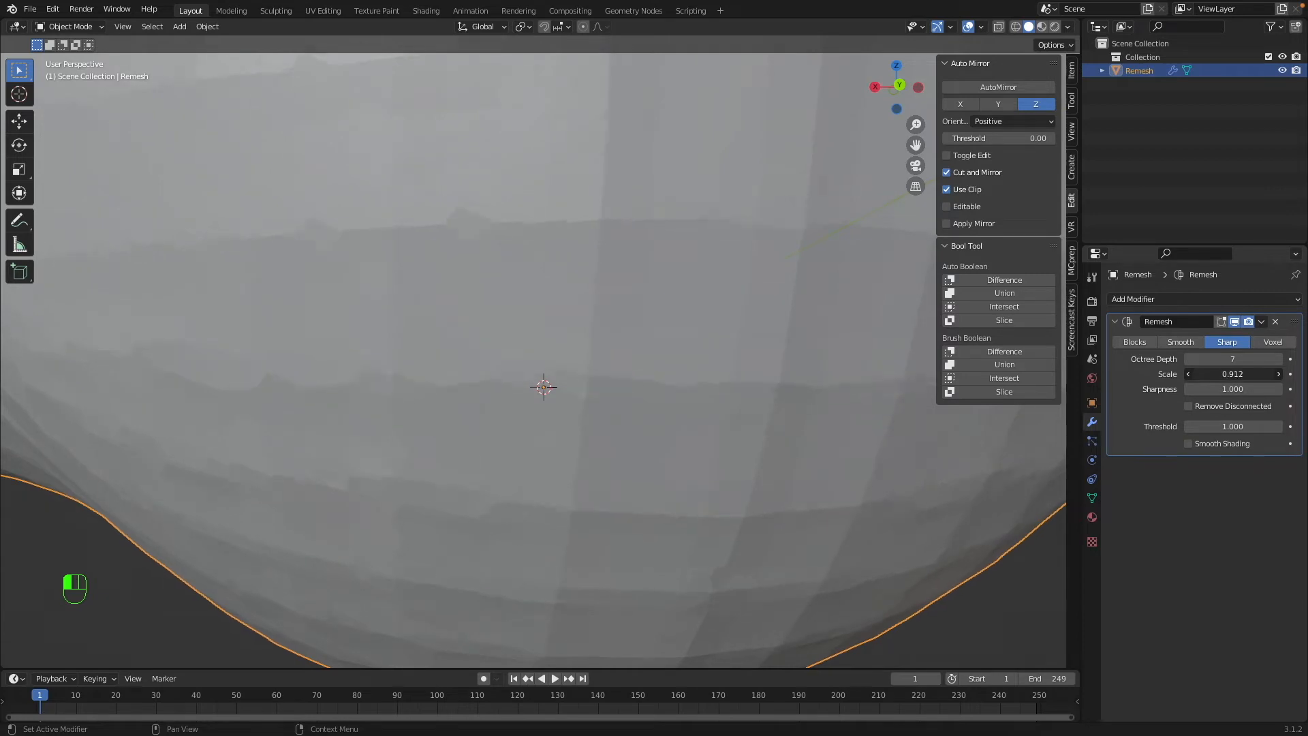
Reduce the Remesh modifier's Scale to 0.390 and review the whole head.
{"action": "left_click_drag", "start_coordinate": [1233, 374], "coordinate": [1192, 374]}
{"action": "scroll", "coordinate": [997, 383], "scroll_direction": "down", "scroll_amount": 10, "text": "super"}
{"action": "scroll", "coordinate": [999, 383], "scroll_direction": "right", "scroll_amount": 10}
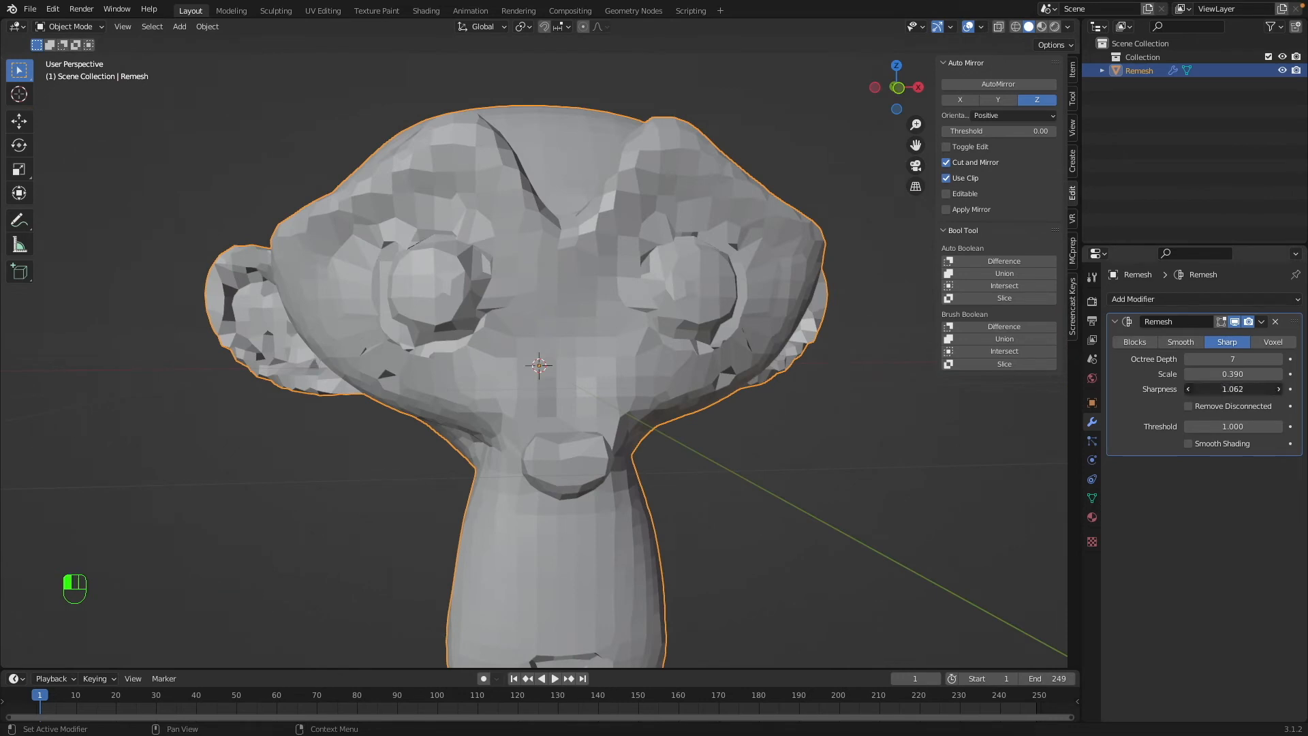
Try lowering the Remesh modifier's Sharpness to 0.000, check the head, and undo the change.
{"action": "mouse_move", "coordinate": [1237, 388]}
{"action": "left_mouse_down"}
{"action": "mouse_move", "coordinate": [1216, 389]}
{"action": "mouse_move", "coordinate": [1237, 387]}
{"action": "left_mouse_up"}
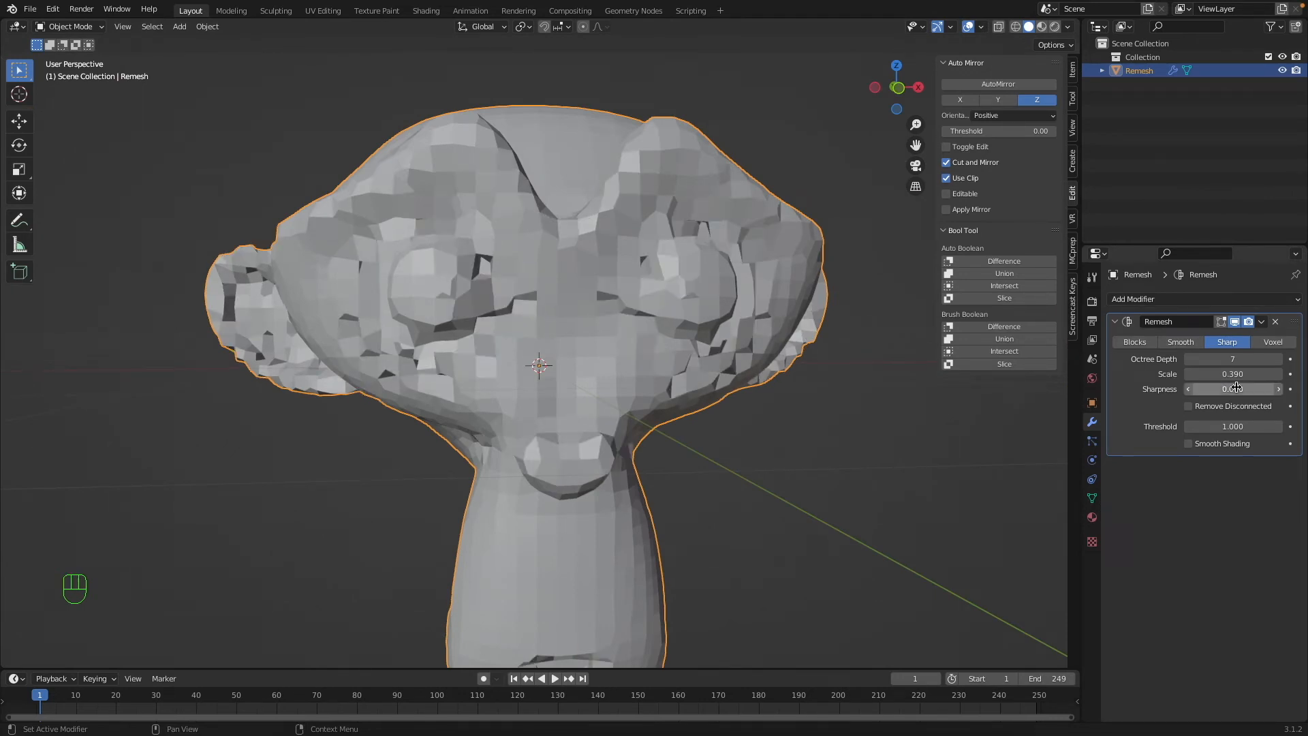
{"action": "scroll", "coordinate": [262, 352], "scroll_direction": "left", "scroll_amount": 10}
{"action": "scroll", "coordinate": [278, 342], "scroll_direction": "right", "scroll_amount": 15}
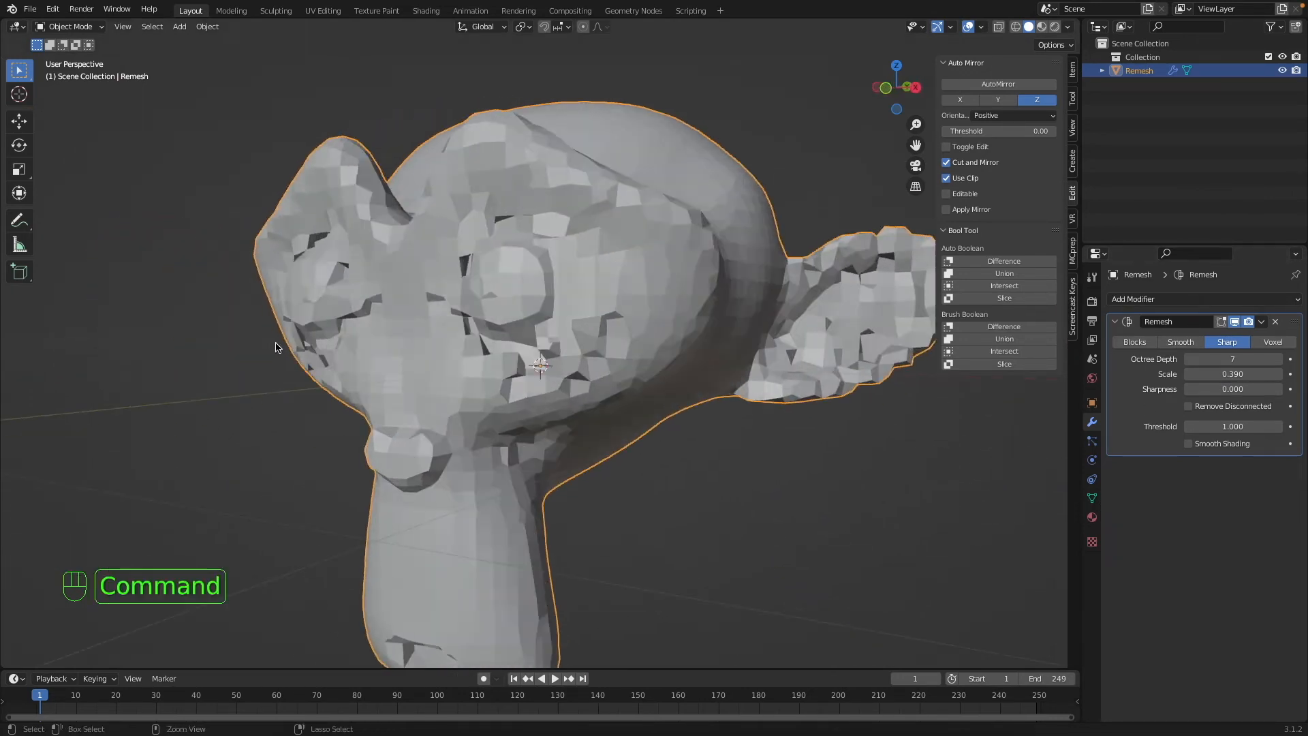
{"action": "key", "text": "super+z"}
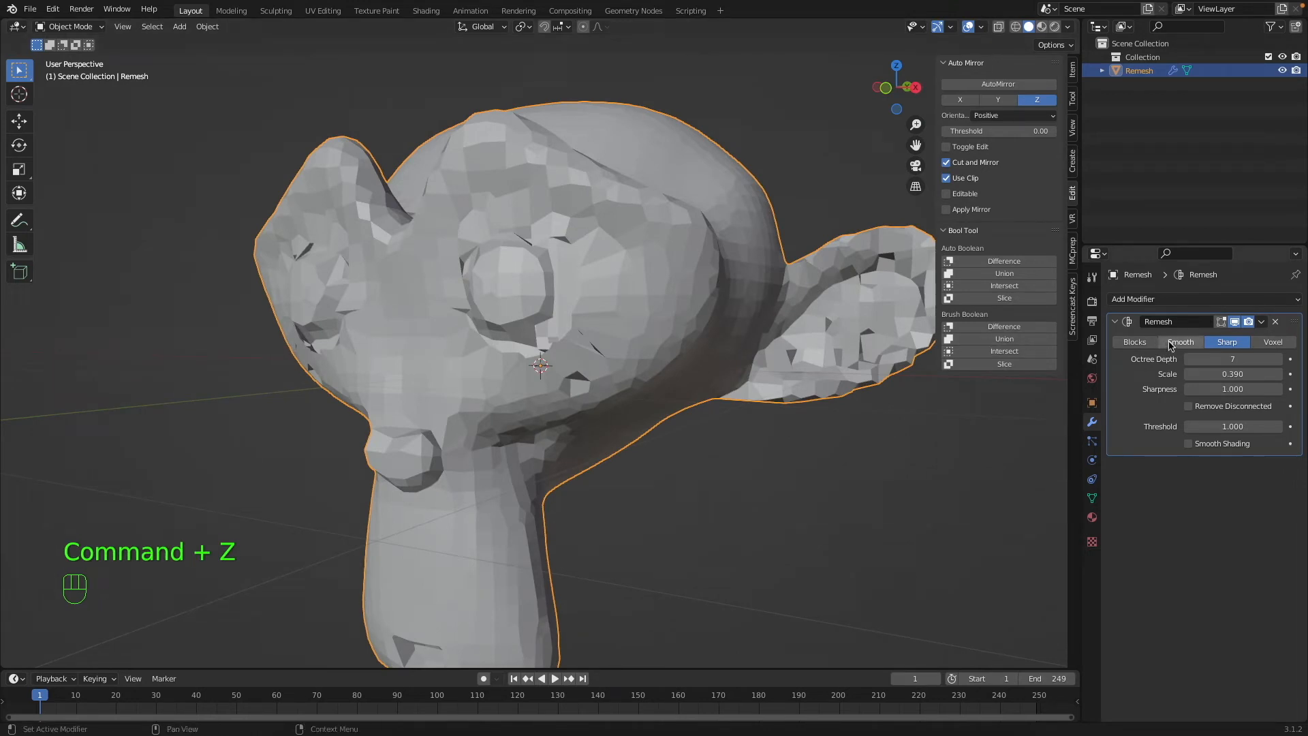
Switch the Remesh modifier to Smooth mode, raise the Octree Depth to 8, and turn on Smooth Shading.
{"action": "left_click", "coordinate": [1171, 342]}
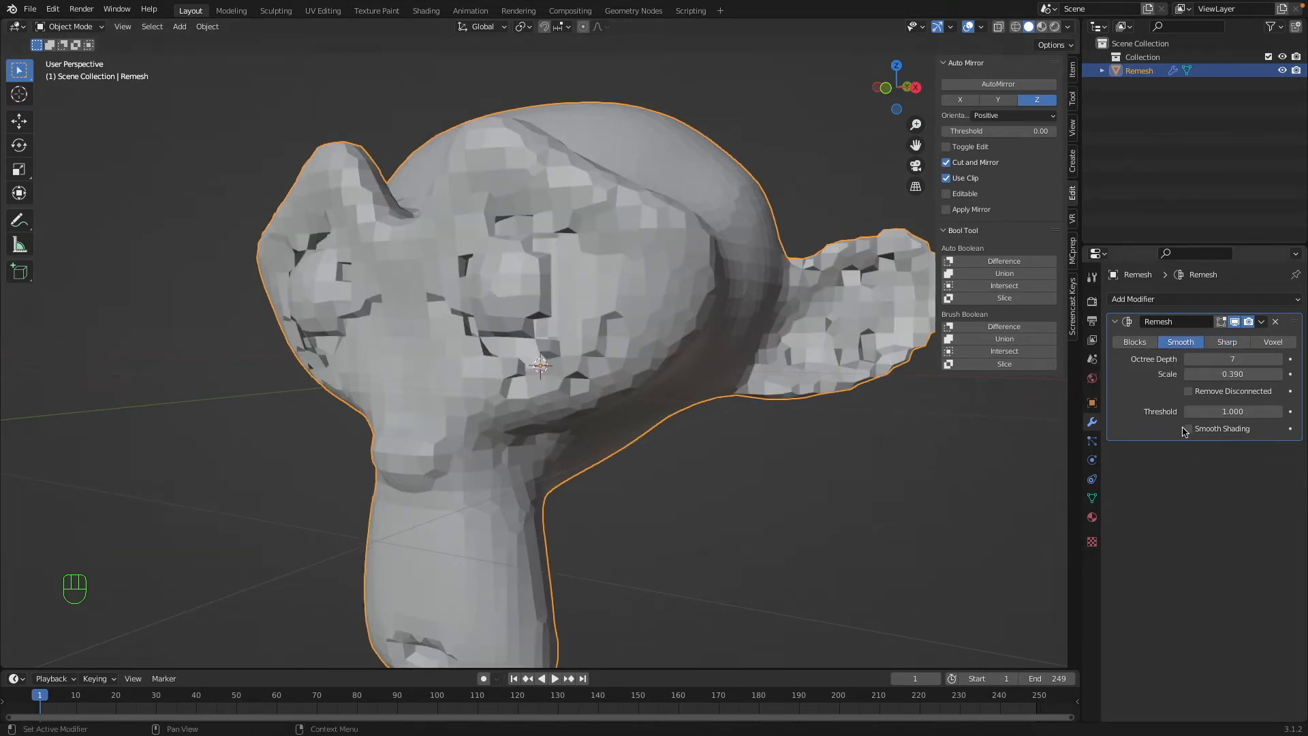
{"action": "scroll", "coordinate": [811, 389], "scroll_direction": "left", "scroll_amount": 10}
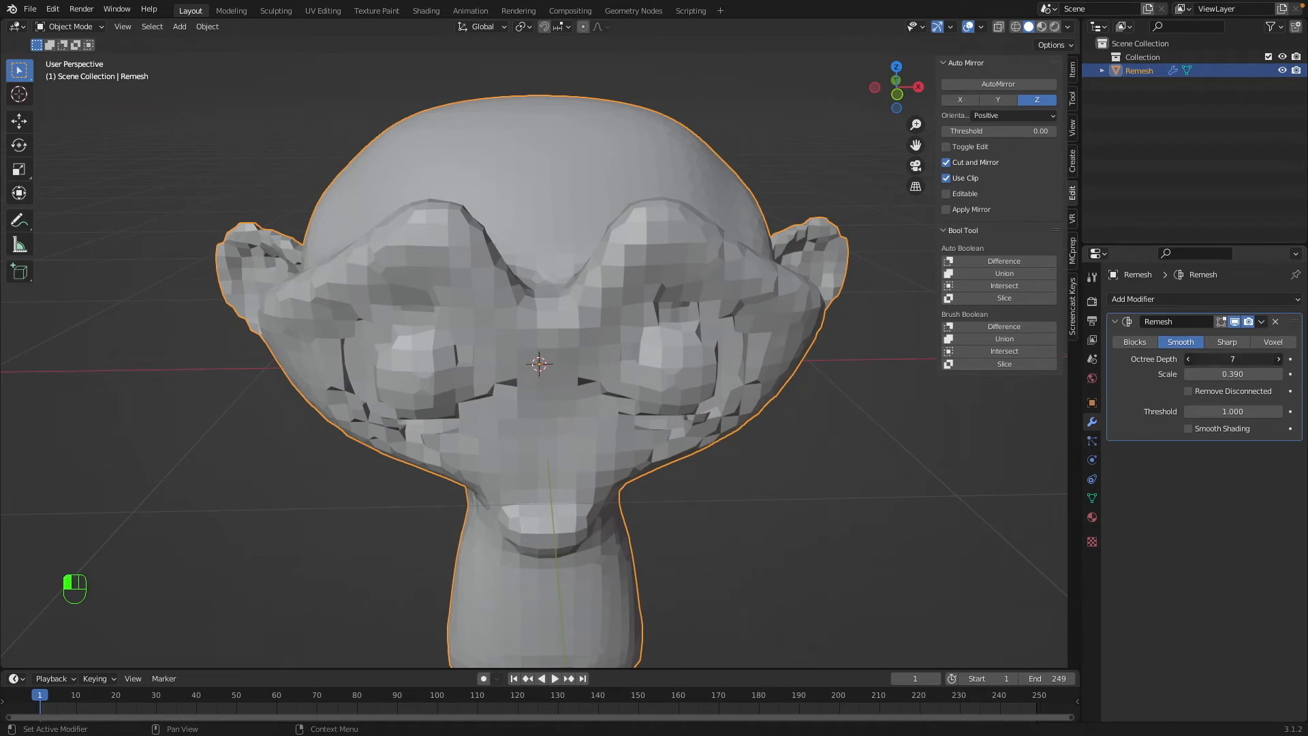
{"action": "left_click", "coordinate": [1278, 359]}
{"action": "mouse_move", "coordinate": [1234, 359]}
{"action": "left_mouse_down"}
{"action": "mouse_move", "coordinate": [1201, 359]}
{"action": "mouse_move", "coordinate": [1235, 359]}
{"action": "left_mouse_up"}
{"action": "scroll", "coordinate": [793, 315], "scroll_direction": "right", "scroll_amount": 10}
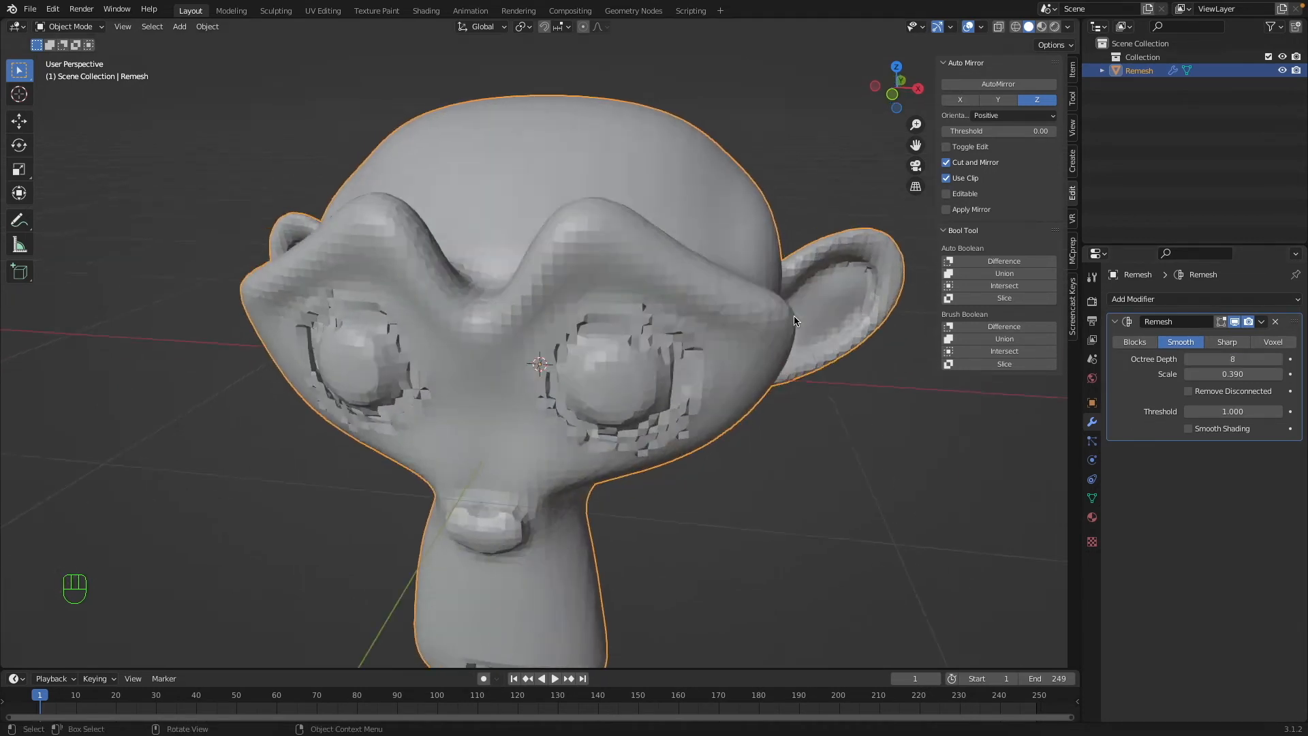
{"action": "left_click", "coordinate": [1189, 428]}
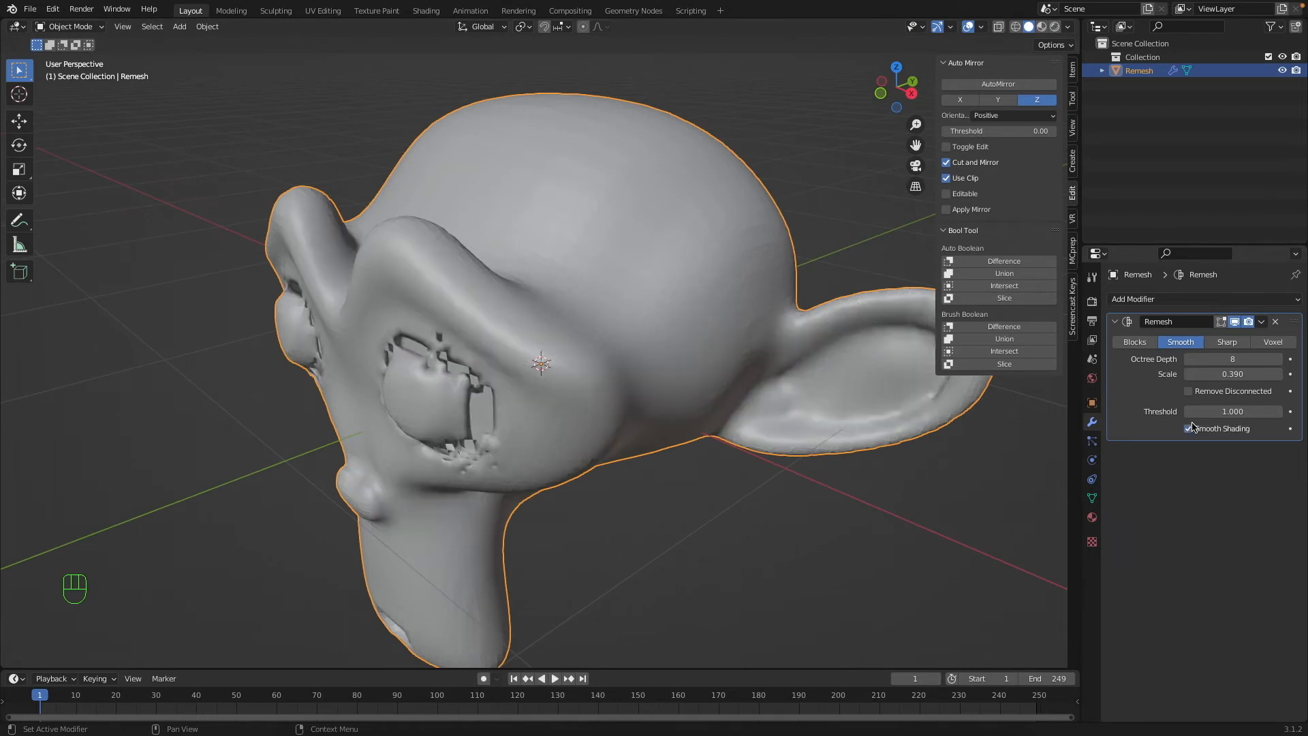
Inspect the smooth-shaded monkey head's face, back and underside.
{"action": "key", "text": "a"}
{"action": "key", "text": "a"}
{"action": "scroll", "coordinate": [561, 373], "scroll_direction": "left", "scroll_amount": 4}
{"action": "left_click", "coordinate": [540, 371]}
{"action": "scroll", "coordinate": [540, 370], "scroll_direction": "left", "scroll_amount": 8}
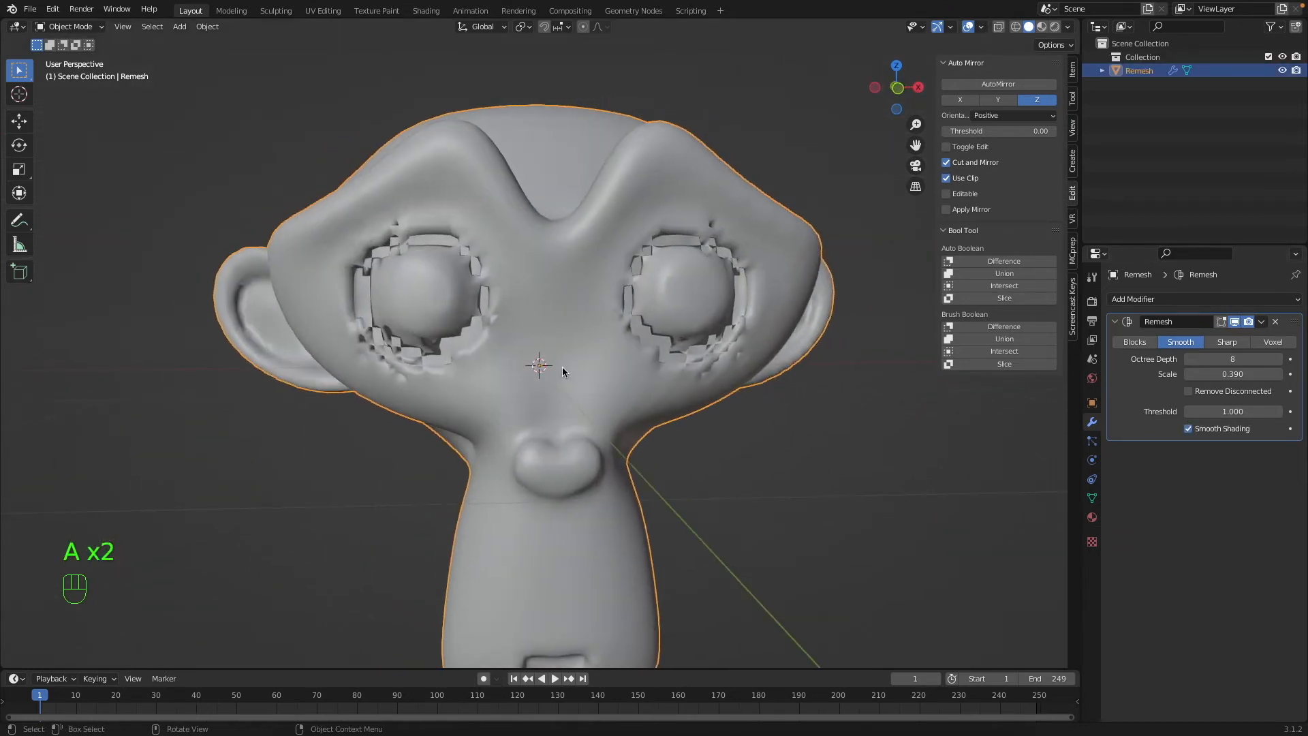
{"action": "scroll", "coordinate": [382, 342], "scroll_direction": "left", "scroll_amount": 20}
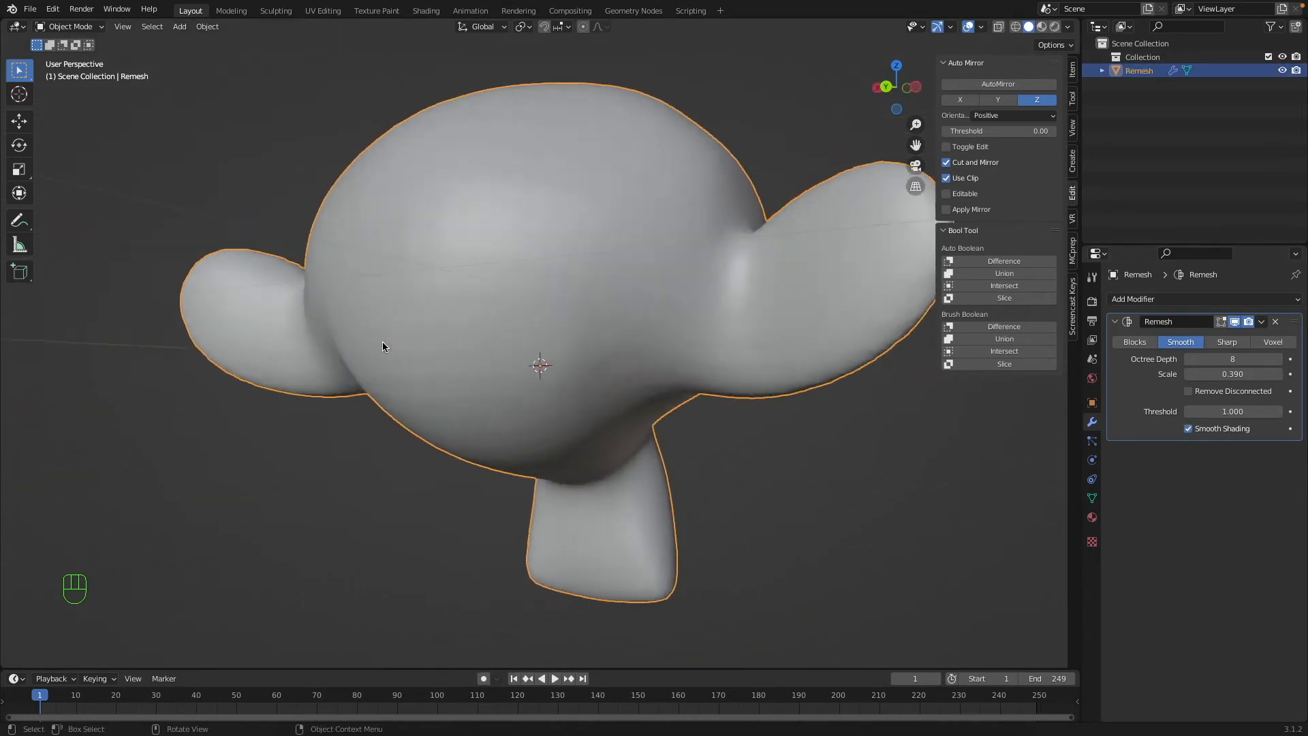
{"action": "scroll", "coordinate": [397, 338], "scroll_direction": "down", "scroll_amount": 5}
{"action": "scroll", "coordinate": [397, 338], "scroll_direction": "down", "scroll_amount": 5}
{"action": "scroll", "coordinate": [397, 338], "scroll_direction": "up", "scroll_amount": 8}
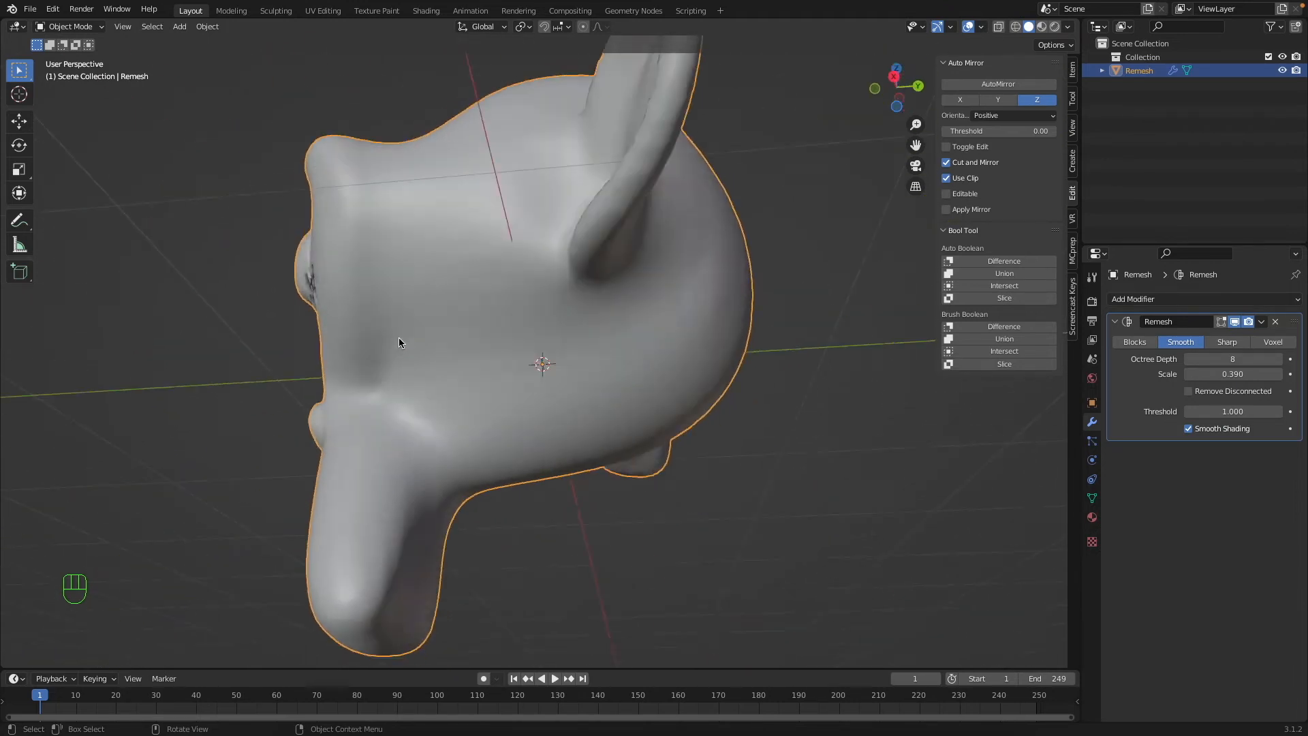
{"action": "scroll", "coordinate": [397, 339], "scroll_direction": "left", "scroll_amount": 10}
{"action": "scroll", "coordinate": [808, 355], "scroll_direction": "left", "scroll_amount": 6}
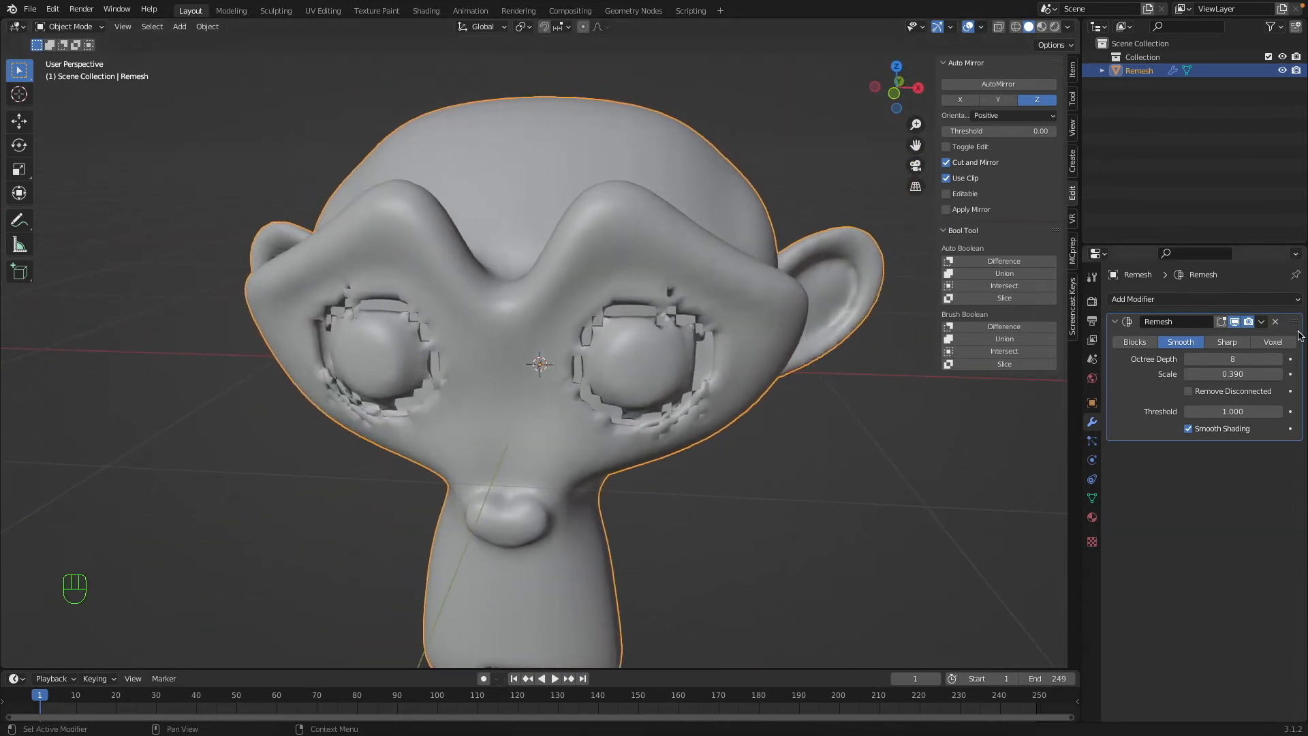
Switch the Remesh modifier to Blocks mode and turn off Smooth Shading.
{"action": "left_click", "coordinate": [1134, 342]}
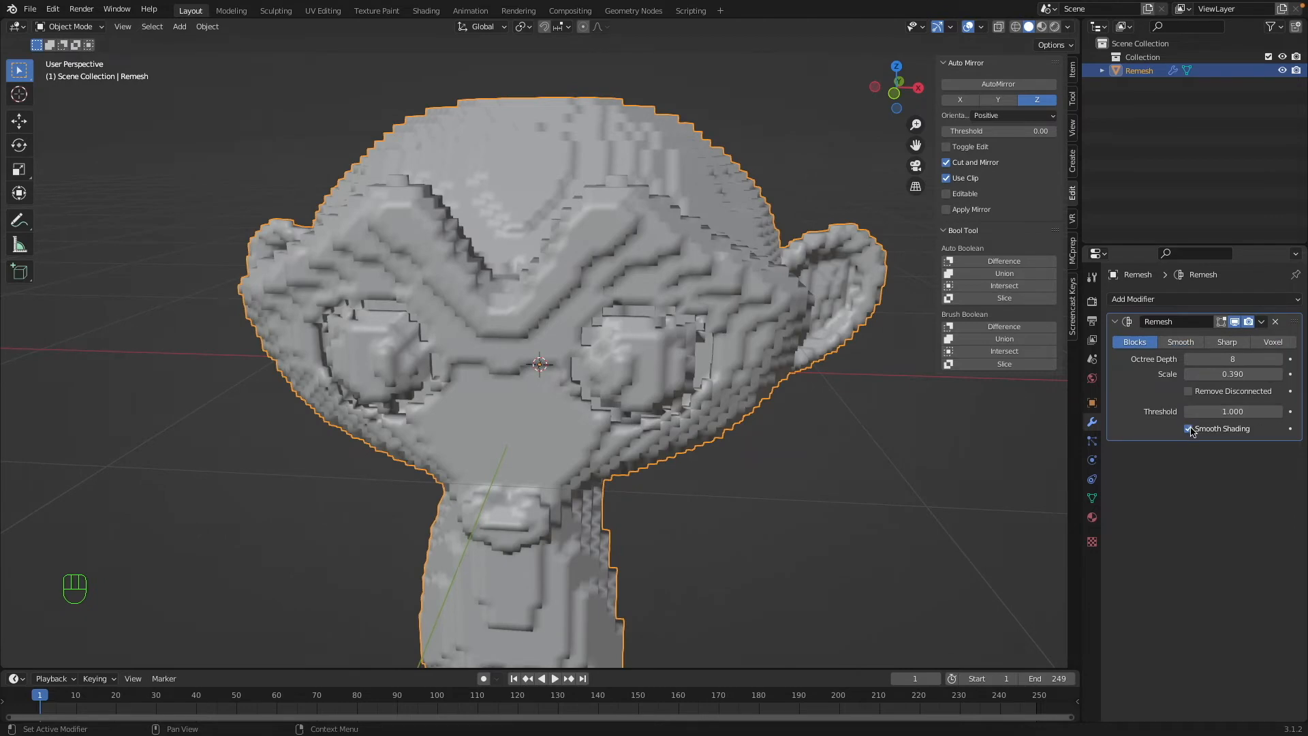
{"action": "left_click", "coordinate": [1189, 430]}
{"action": "scroll", "coordinate": [640, 301], "scroll_direction": "left", "scroll_amount": 5}
{"action": "key", "text": "a"}
{"action": "key", "text": "a"}
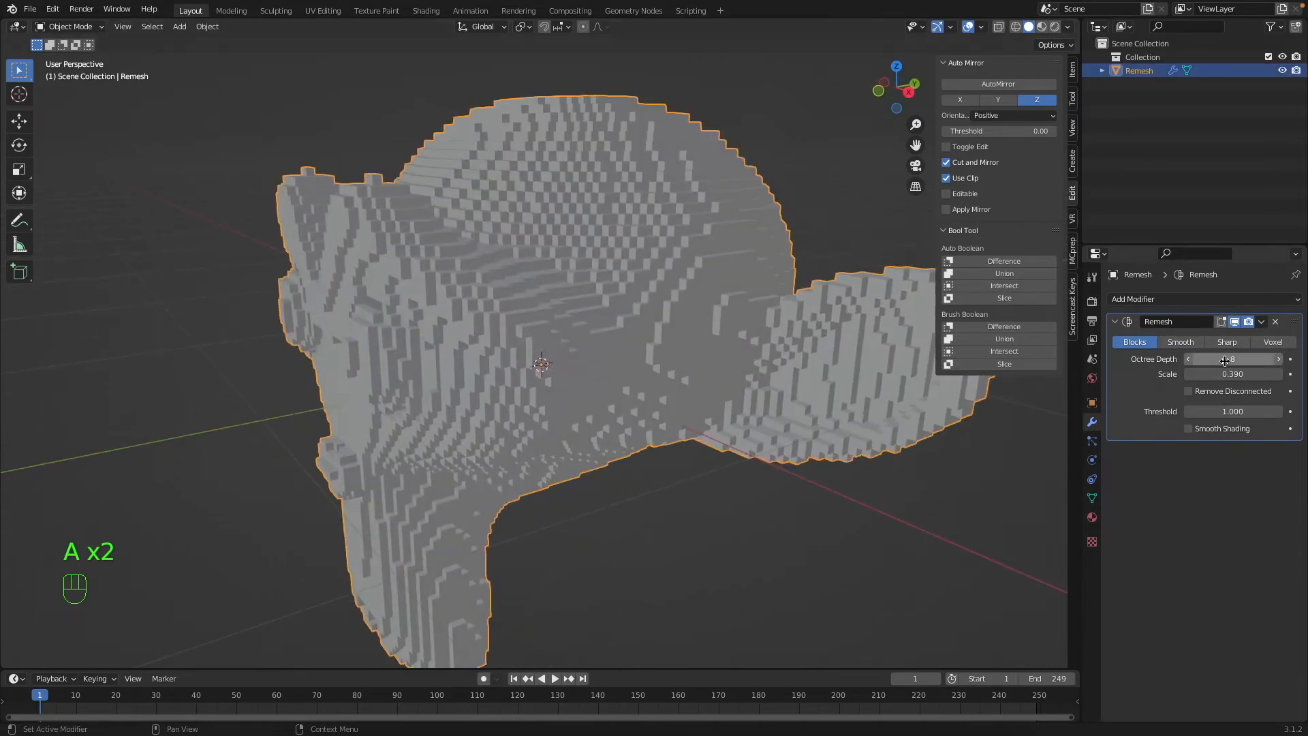
Compare Octree Depth values for the blocky head and settle on 7.
{"action": "left_click", "coordinate": [1279, 359]}
{"action": "left_click", "coordinate": [1188, 359]}
{"action": "left_click", "coordinate": [1188, 359]}
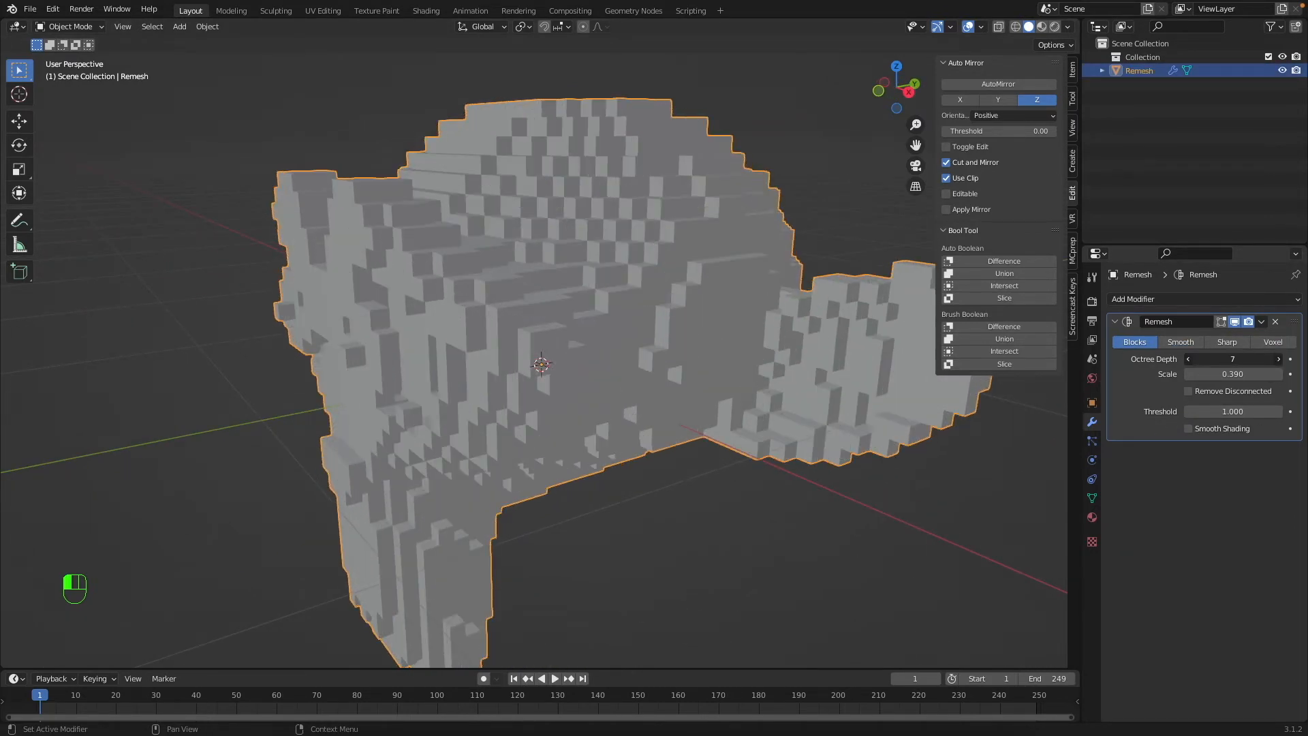
{"action": "left_click", "coordinate": [1188, 359]}
{"action": "left_click", "coordinate": [1279, 359]}
{"action": "scroll", "coordinate": [732, 360], "scroll_direction": "left", "scroll_amount": 5}
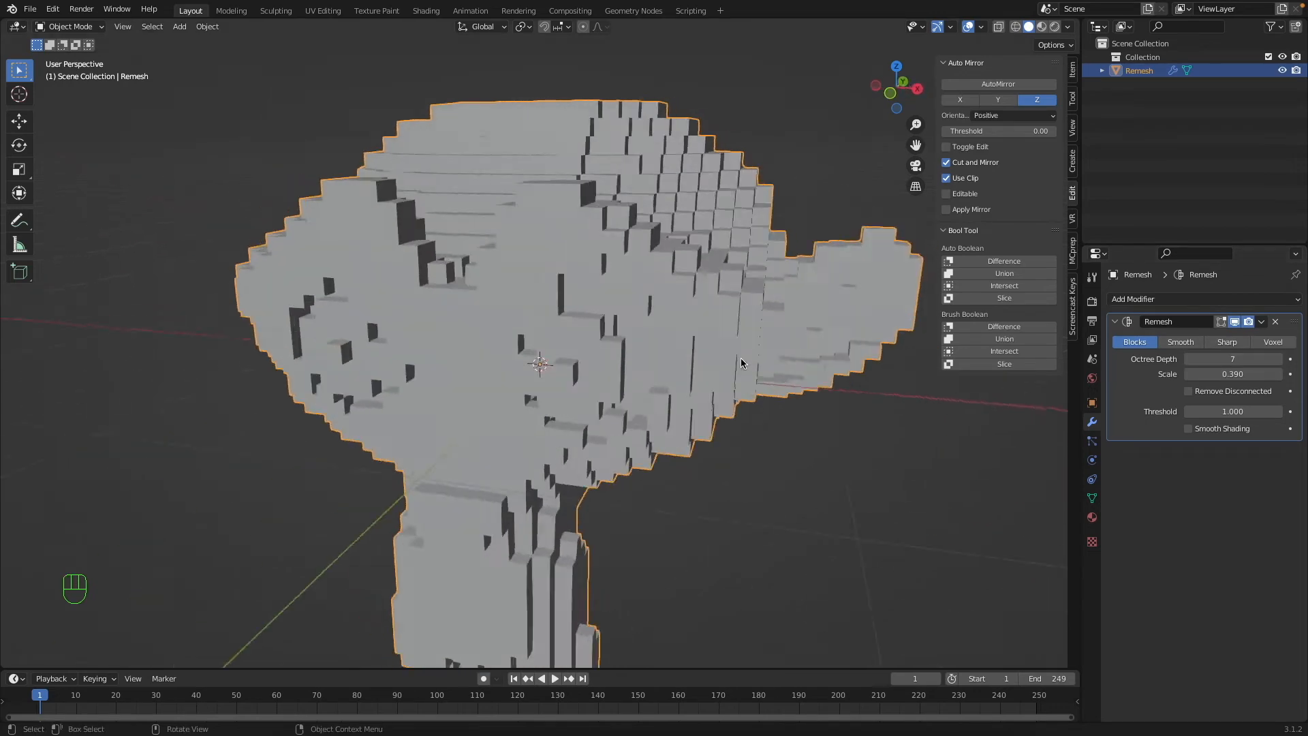
Examine the blocky head while deselected, select it again, and look at its surface up close with Walk Navigation.
{"action": "key", "text": "a"}
{"action": "key", "text": "a"}
{"action": "scroll", "coordinate": [651, 361], "scroll_direction": "down", "scroll_amount": 5, "text": "super"}
{"action": "scroll", "coordinate": [651, 361], "scroll_direction": "left", "scroll_amount": 5}
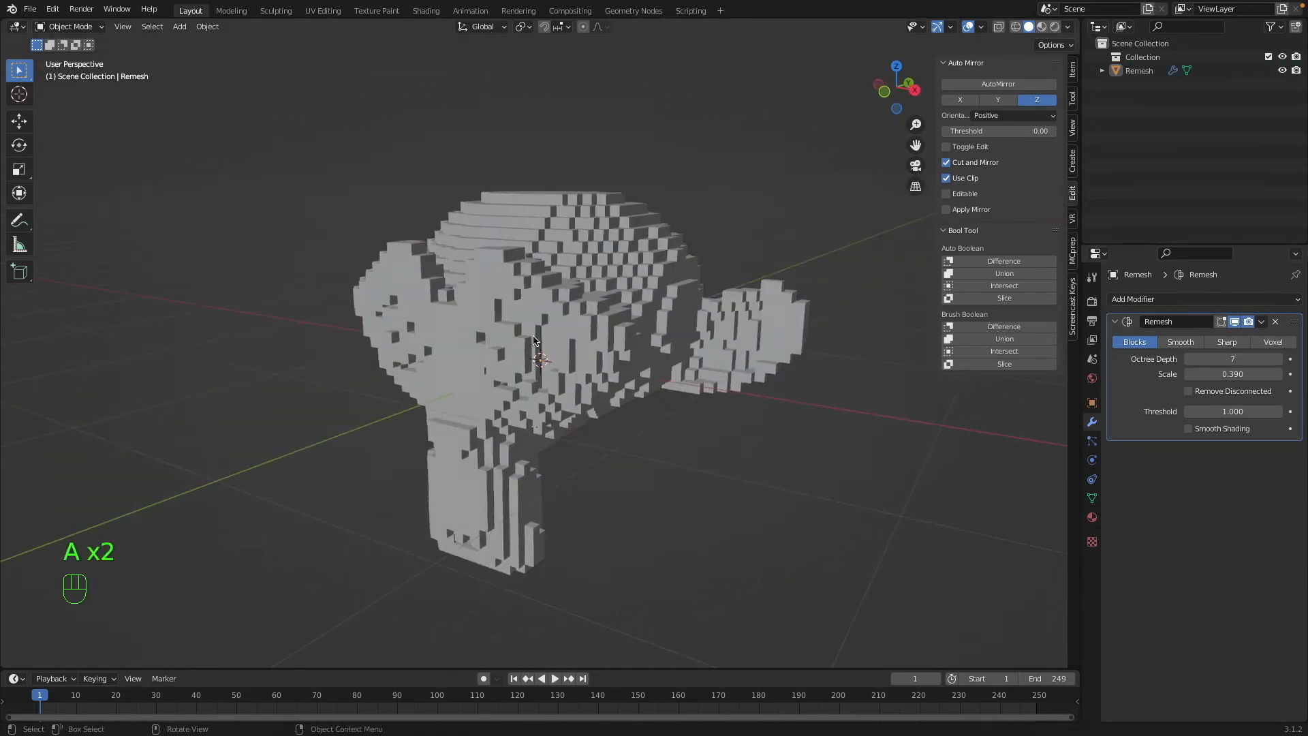
{"action": "left_click", "coordinate": [534, 336]}
{"action": "scroll", "coordinate": [533, 336], "scroll_direction": "left", "scroll_amount": 8}
{"action": "scroll", "coordinate": [533, 337], "scroll_direction": "left", "scroll_amount": 8}
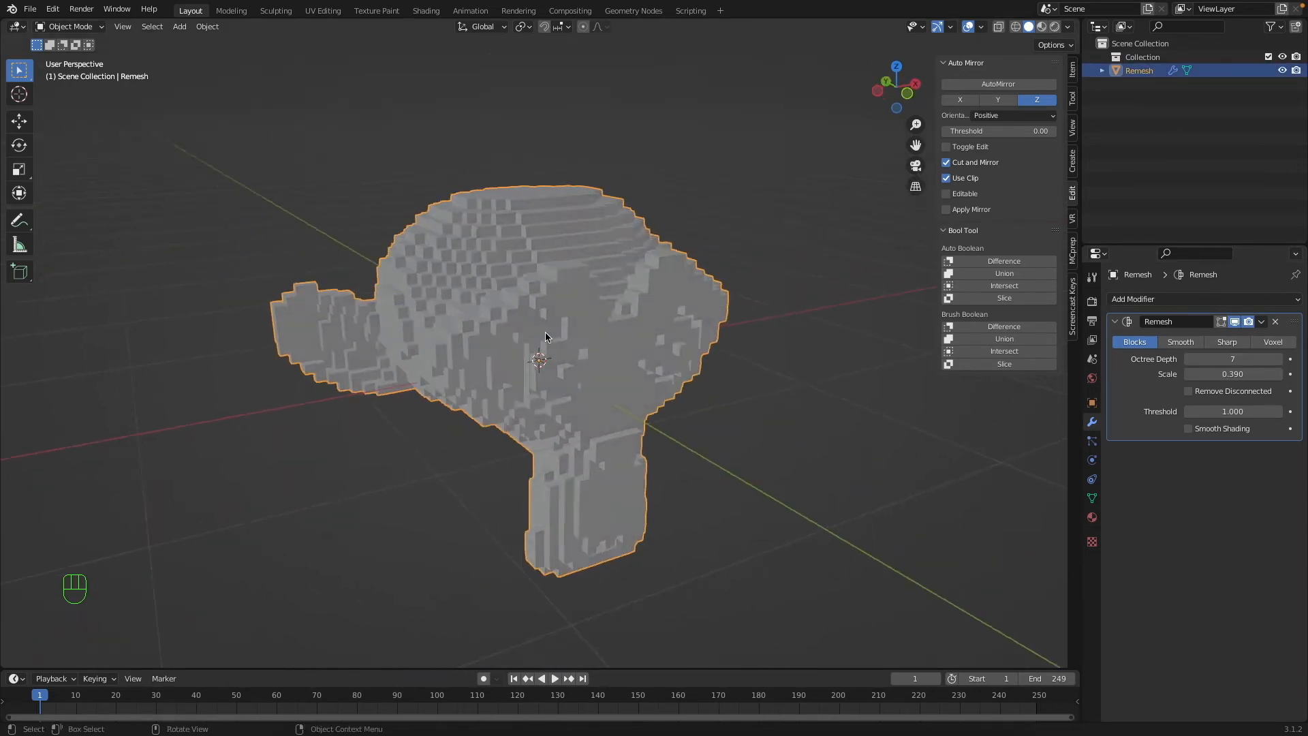
{"action": "scroll", "coordinate": [545, 336], "scroll_direction": "up", "scroll_amount": 6, "text": "super"}
{"action": "scroll", "coordinate": [546, 335], "scroll_direction": "left", "scroll_amount": 5}
{"action": "key", "text": "q"}
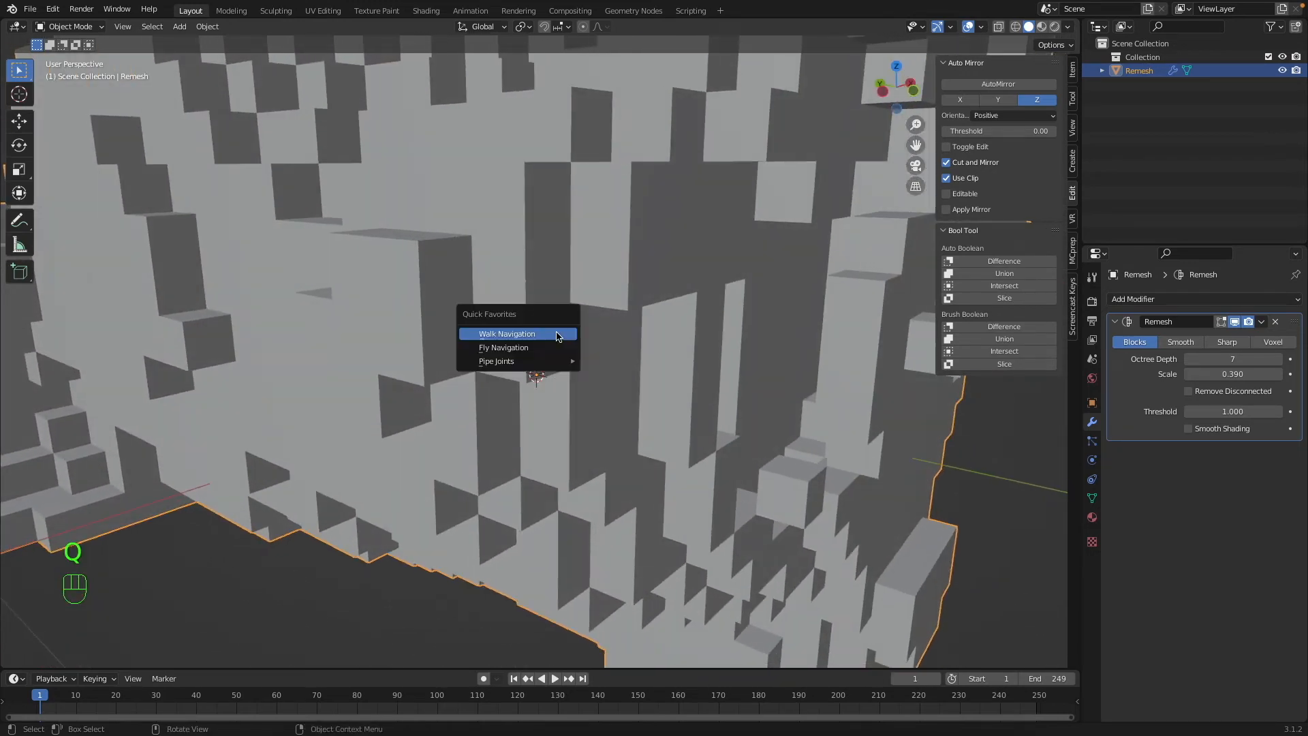
{"action": "left_click", "coordinate": [557, 336]}
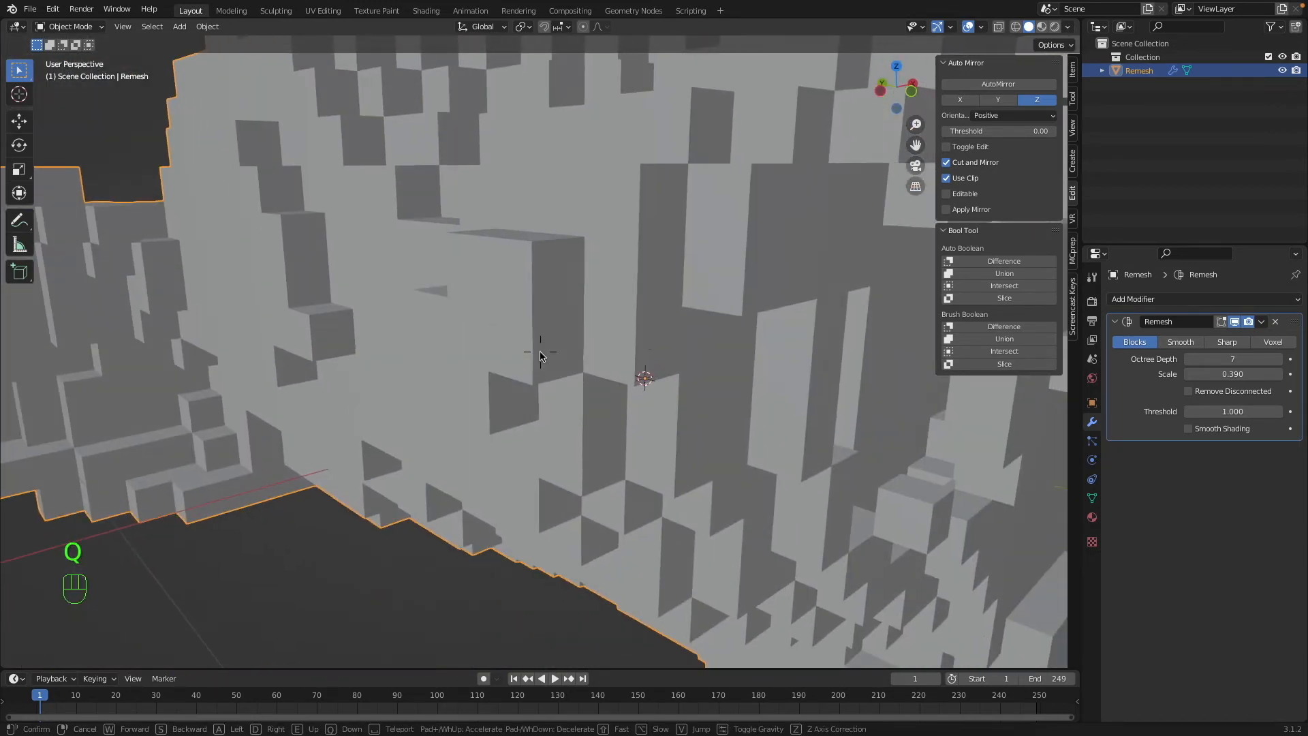
Enable Cavity viewport shading, set the World Space Ridge to 2.500, use type Both, and adjust the Screen Space ridge and valley.
{"action": "left_click", "coordinate": [1067, 28]}
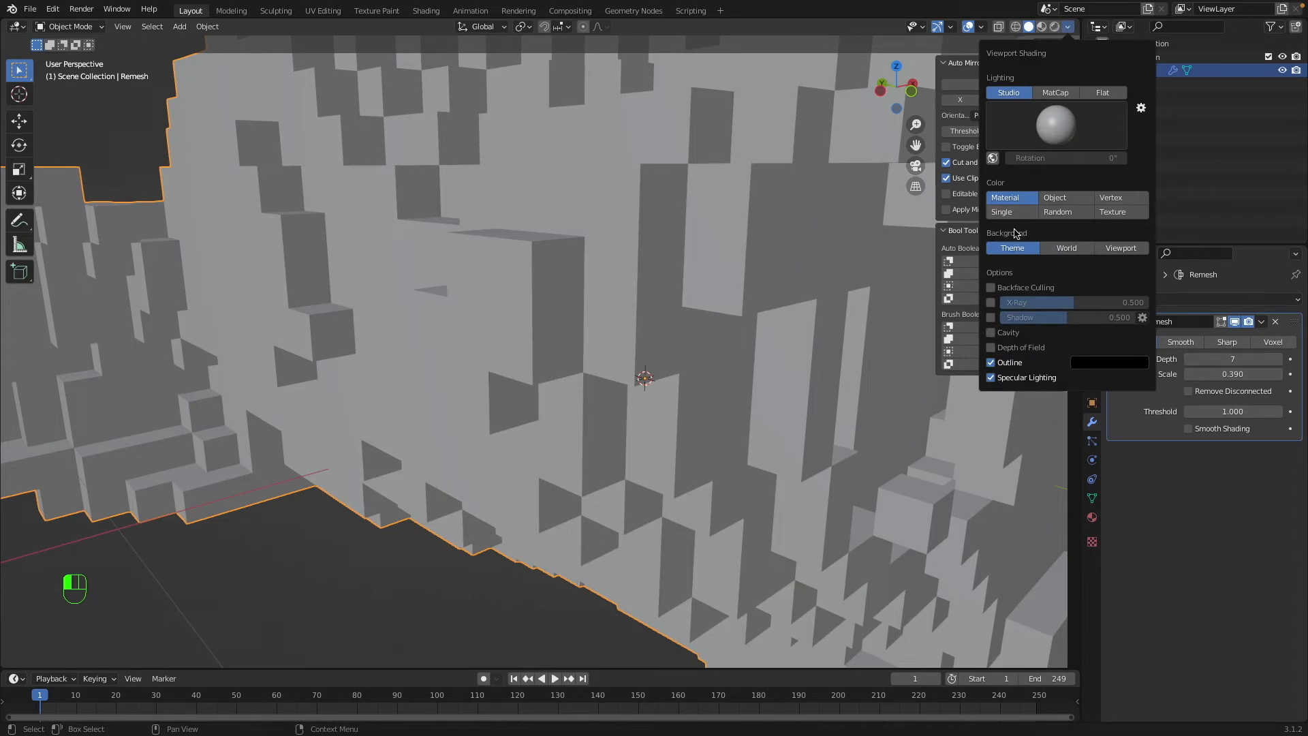
{"action": "left_click", "coordinate": [992, 332]}
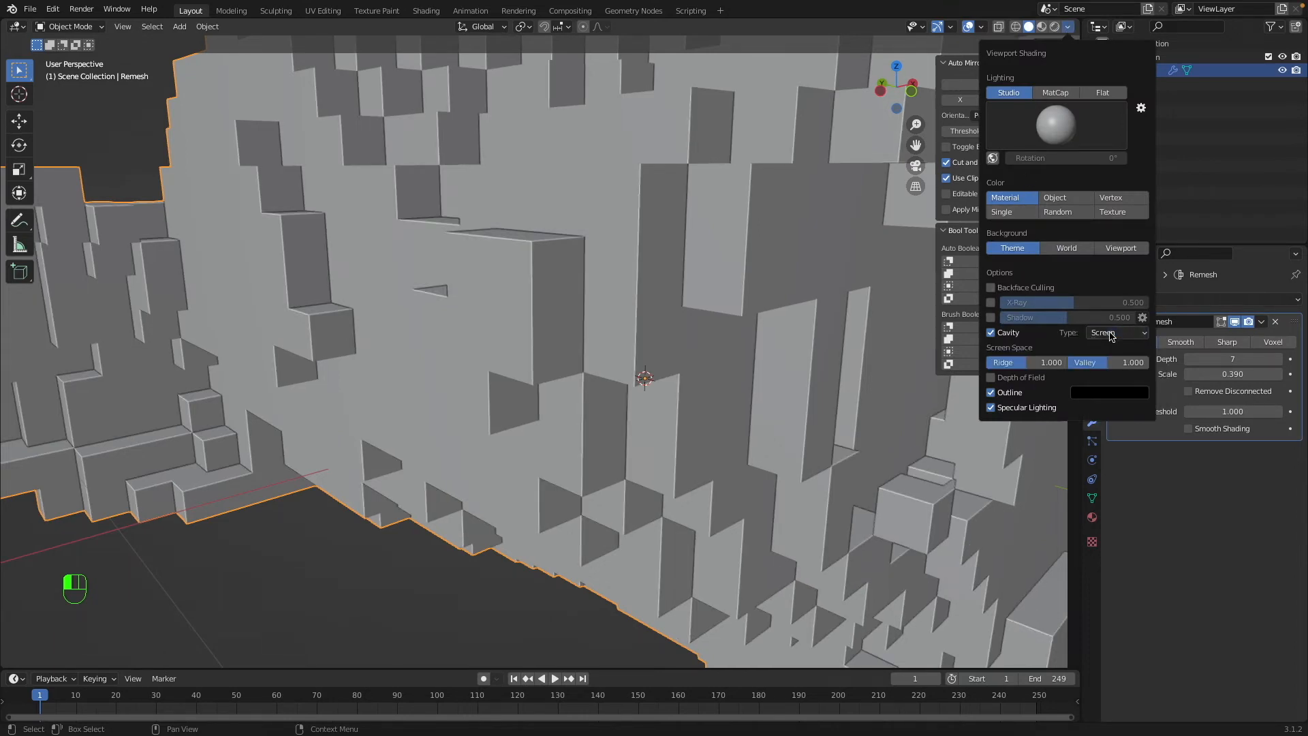
{"action": "left_click", "coordinate": [1107, 348]}
{"action": "left_click_drag", "start_coordinate": [1032, 364], "coordinate": [1134, 362]}
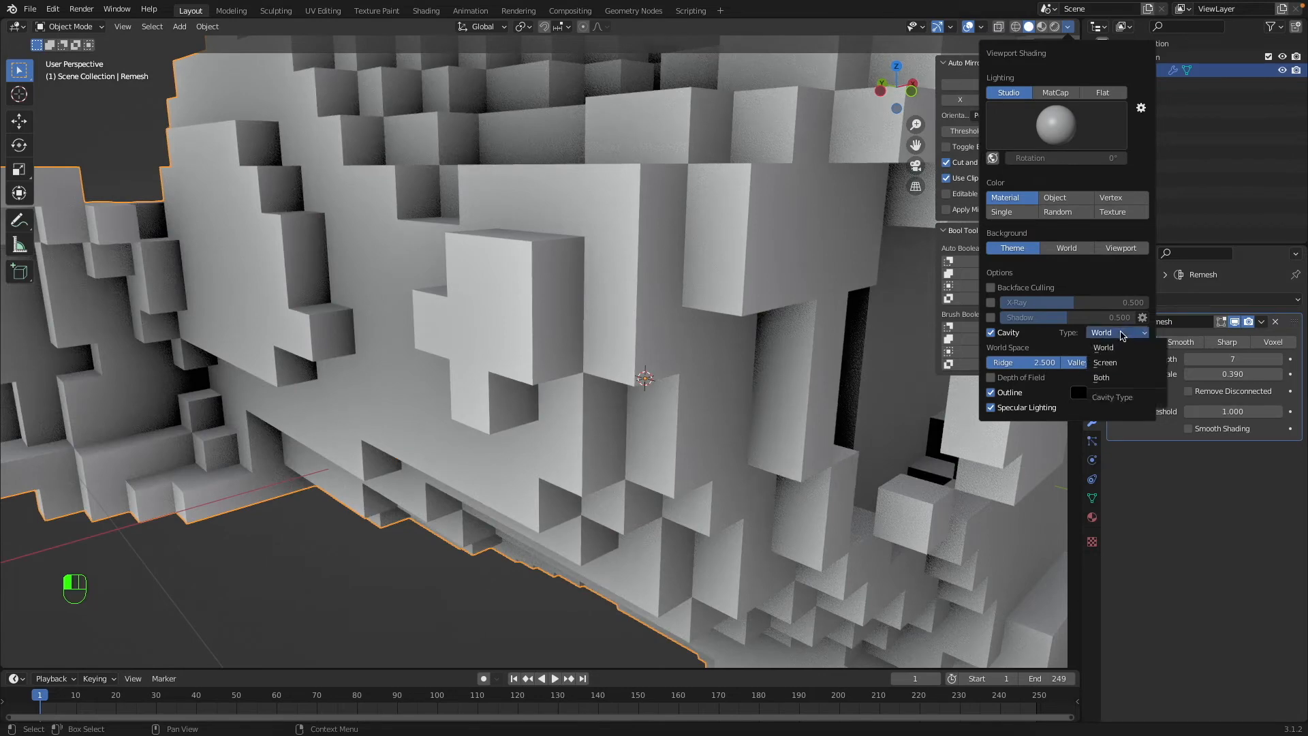
{"action": "left_click", "coordinate": [1107, 377]}
{"action": "left_click_drag", "start_coordinate": [1030, 392], "coordinate": [1147, 393]}
{"action": "scroll", "coordinate": [705, 339], "scroll_direction": "down", "scroll_amount": 8, "text": "super"}
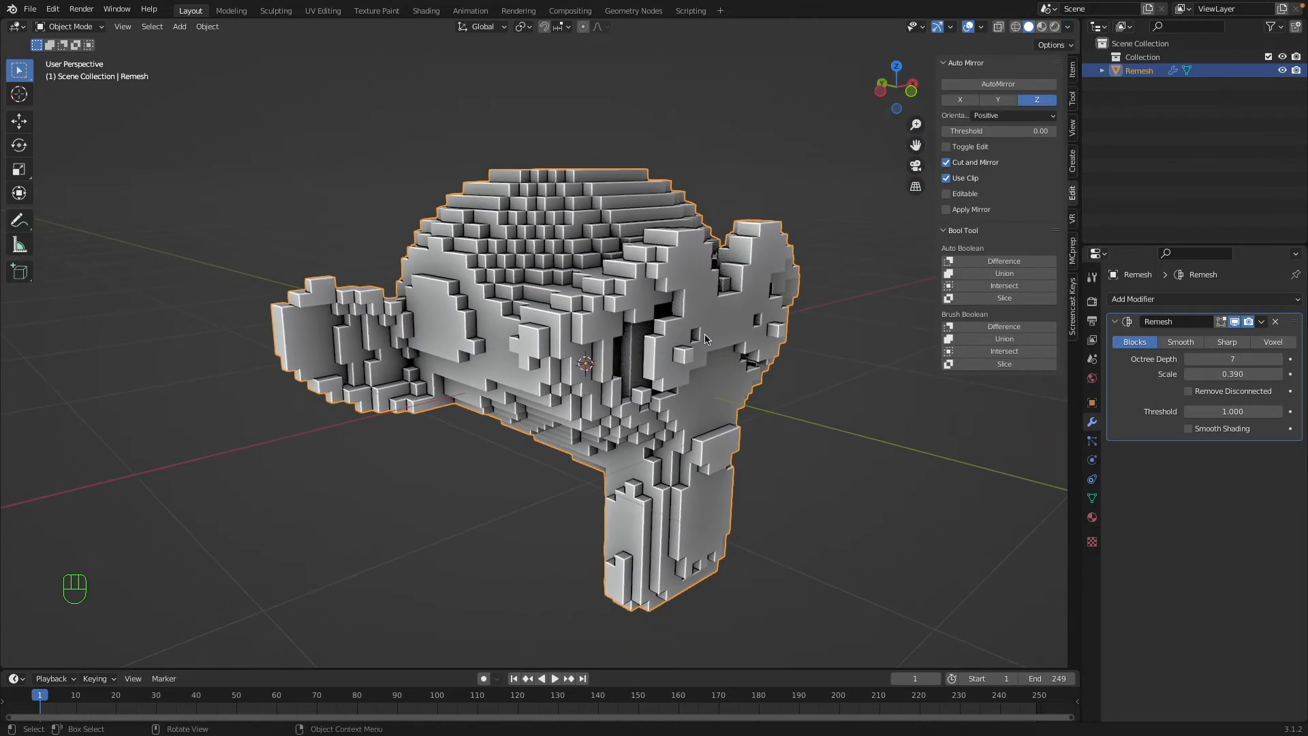
Examine the deselected blocky head with cavity shading, moving in close around the eye sockets.
{"action": "key", "text": "a"}
{"action": "key", "text": "a"}
{"action": "scroll", "coordinate": [705, 340], "scroll_direction": "right", "scroll_amount": 8}
{"action": "scroll", "coordinate": [704, 339], "scroll_direction": "up", "scroll_amount": 5}
{"action": "scroll", "coordinate": [703, 340], "scroll_direction": "left", "scroll_amount": 3}
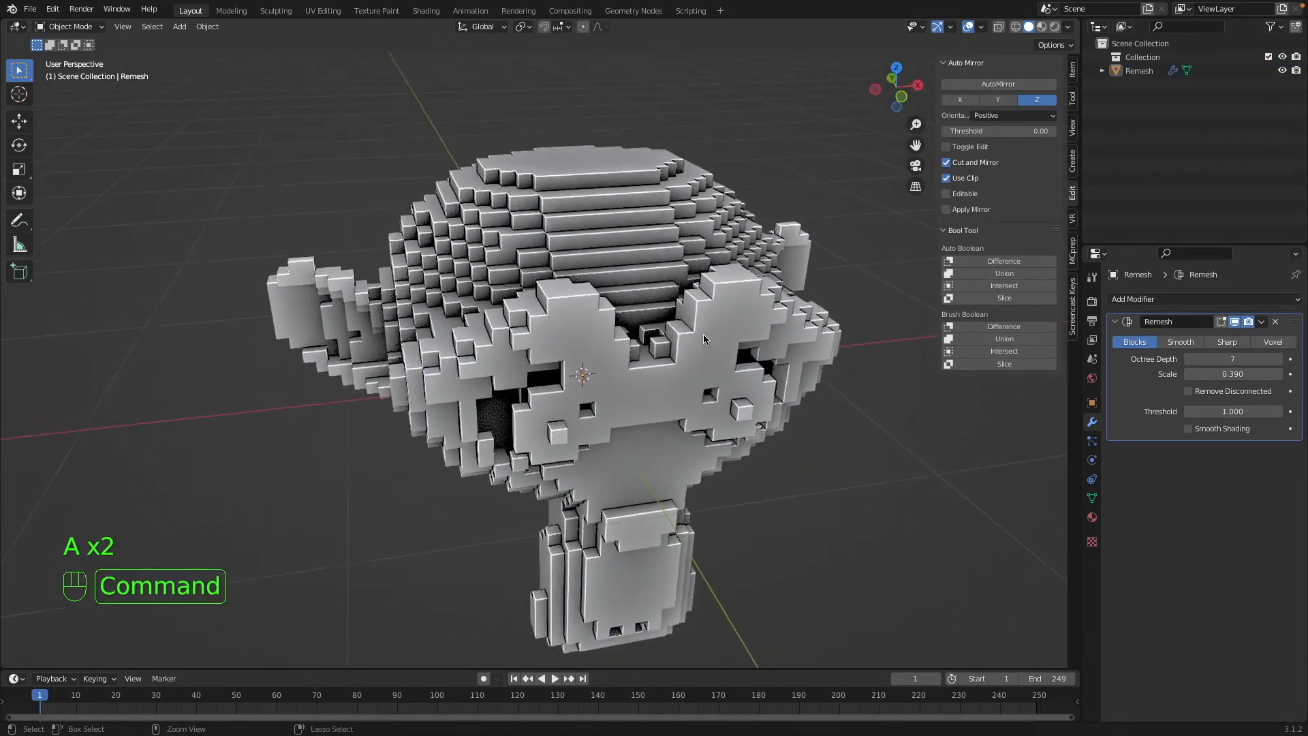
{"action": "scroll", "coordinate": [703, 334], "scroll_direction": "up", "scroll_amount": 10, "text": "super"}
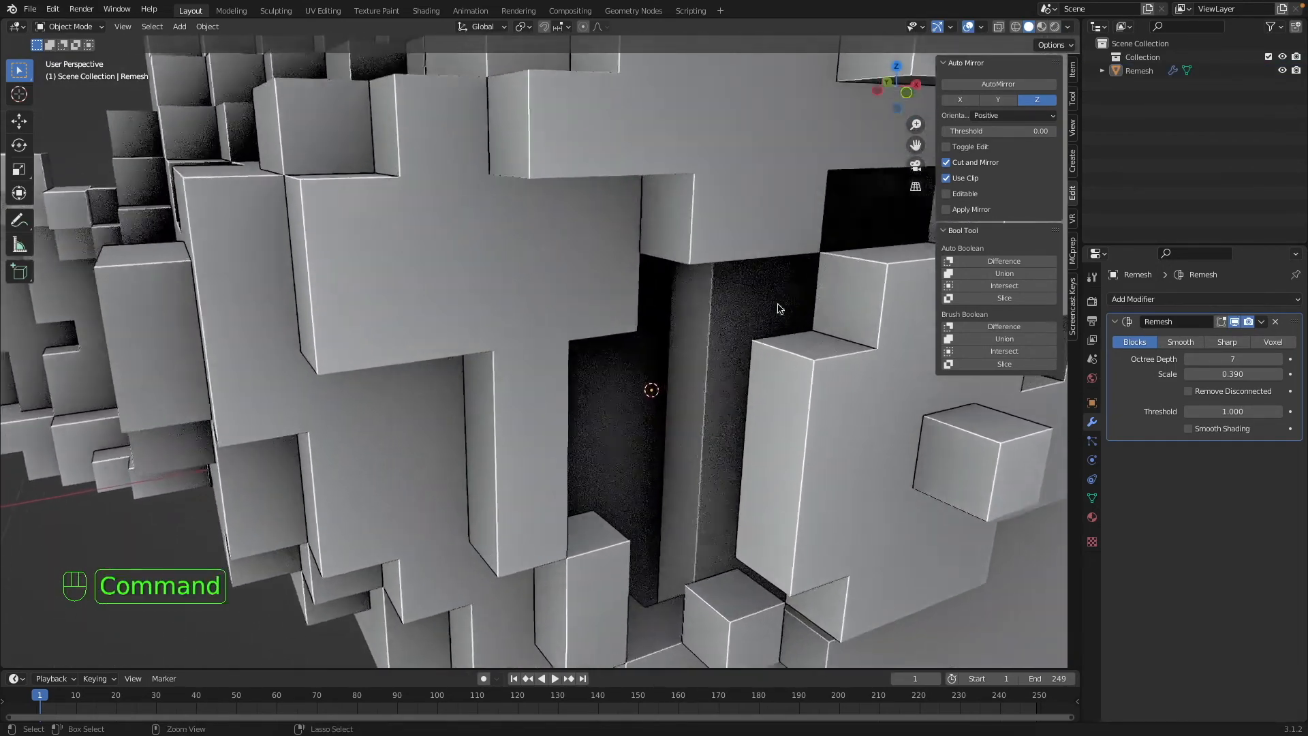
{"action": "scroll", "coordinate": [778, 303], "scroll_direction": "up", "scroll_amount": 5, "text": "super"}
{"action": "scroll", "coordinate": [754, 312], "scroll_direction": "up", "scroll_amount": 4}
{"action": "scroll", "coordinate": [754, 312], "scroll_direction": "right", "scroll_amount": 6}
{"action": "scroll", "coordinate": [754, 312], "scroll_direction": "down", "scroll_amount": 3}
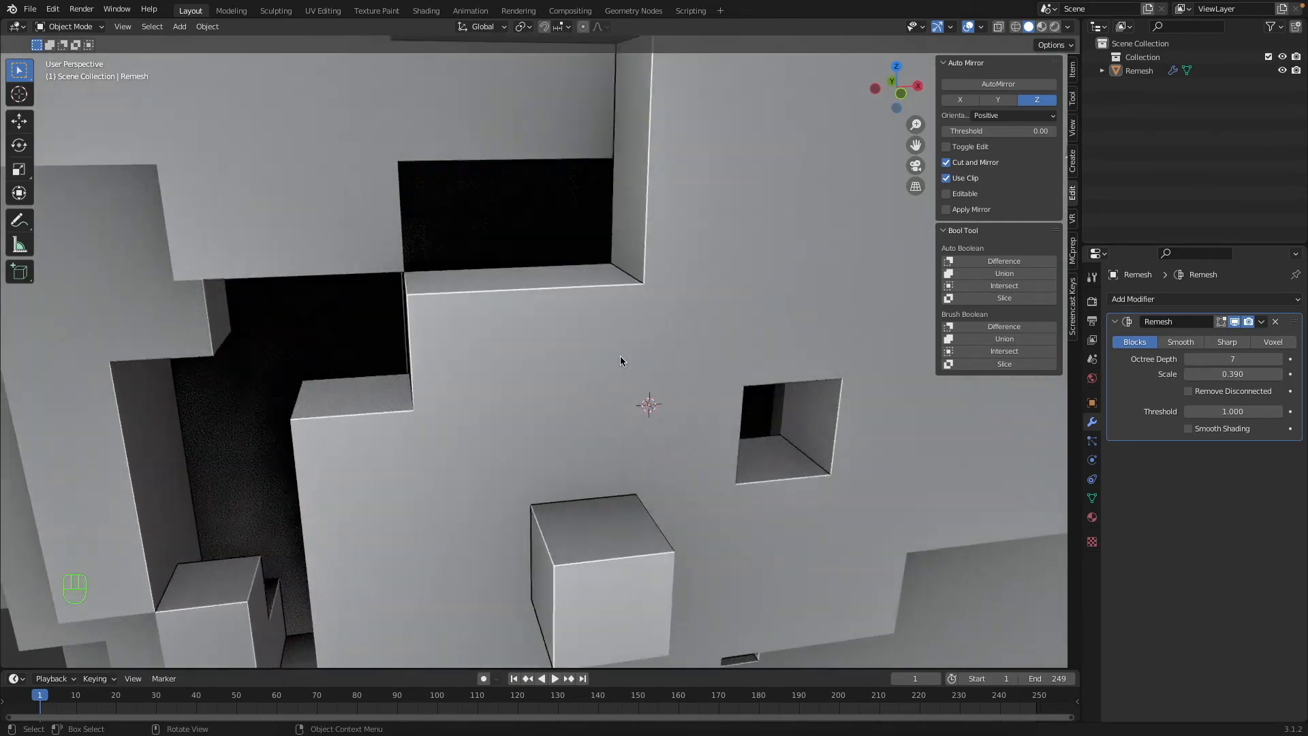
{"action": "scroll", "coordinate": [617, 357], "scroll_direction": "left", "scroll_amount": 4}
{"action": "scroll", "coordinate": [629, 421], "scroll_direction": "down", "scroll_amount": 3}
{"action": "scroll", "coordinate": [628, 421], "scroll_direction": "left", "scroll_amount": 4}
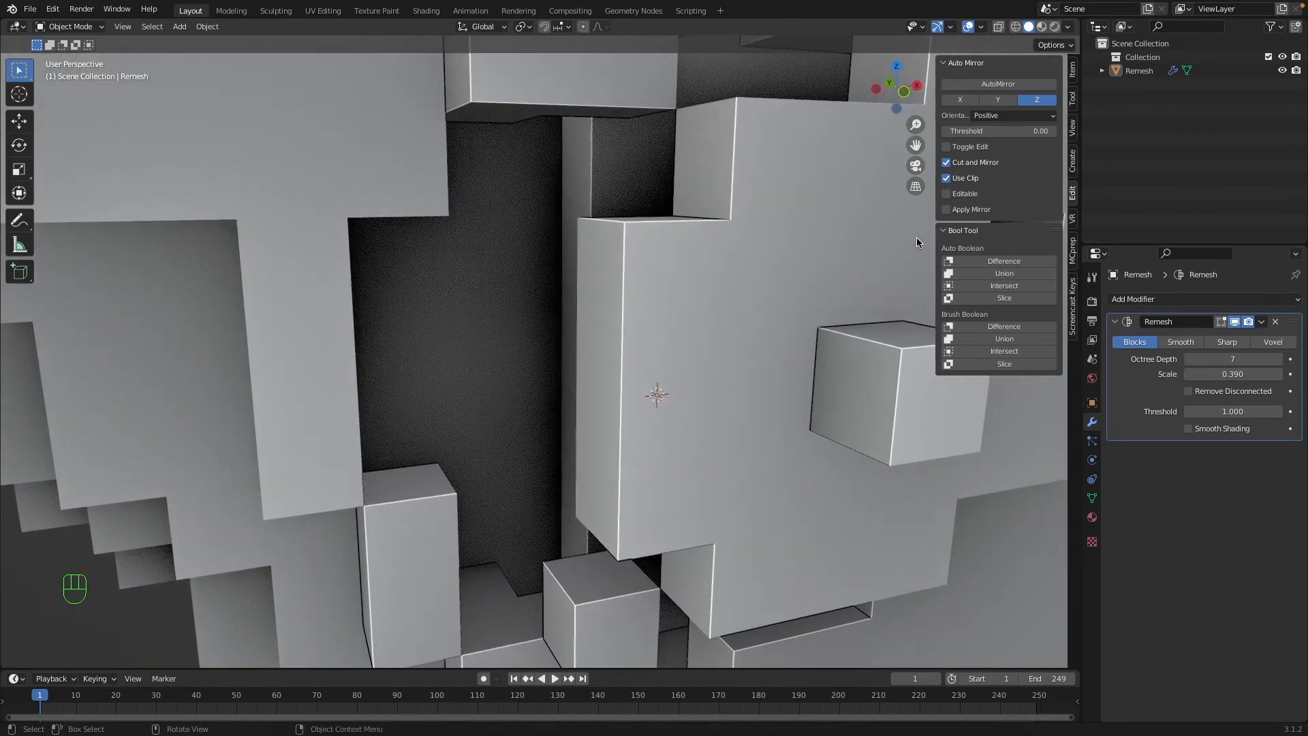
Preview the head in Material Preview shading and return to Solid shading.
{"action": "left_click", "coordinate": [1042, 27]}
{"action": "left_click", "coordinate": [1029, 27]}
{"action": "key", "text": "a"}
{"action": "key", "text": "a"}
{"action": "scroll", "coordinate": [538, 425], "scroll_direction": "down", "scroll_amount": 6, "text": "super"}
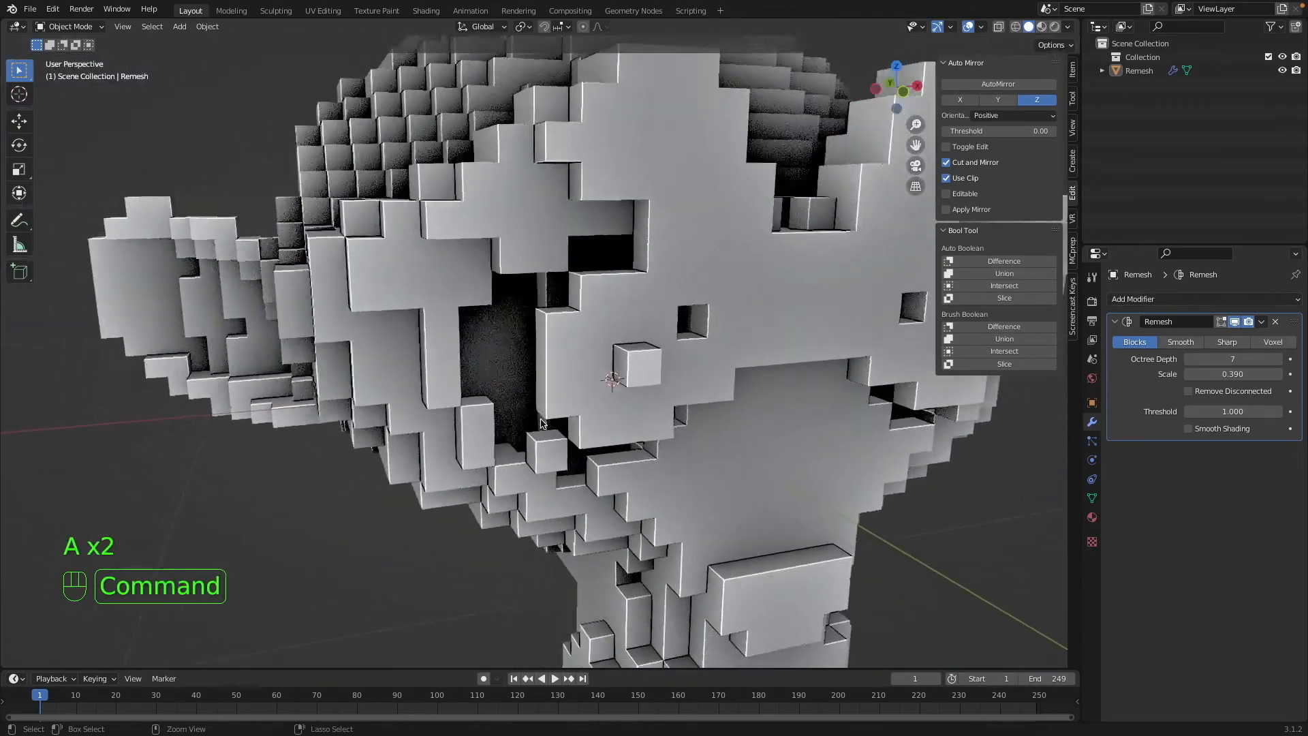
Examine the blocky head from the front, side and above, including the eye socket and ear blocks.
{"action": "scroll", "coordinate": [541, 420], "scroll_direction": "down", "scroll_amount": 4, "text": "super"}
{"action": "scroll", "coordinate": [563, 407], "scroll_direction": "right", "scroll_amount": 8}
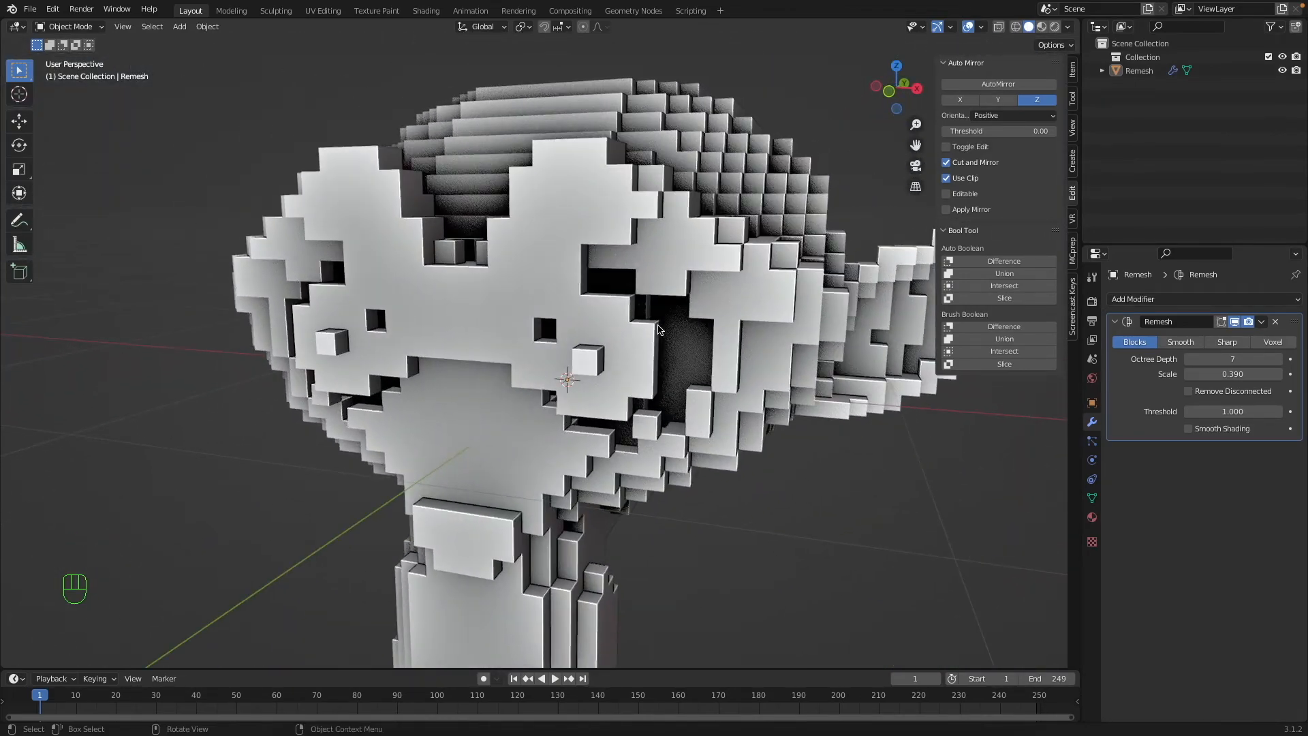
{"action": "scroll", "coordinate": [672, 330], "scroll_direction": "right", "scroll_amount": 8}
{"action": "scroll", "coordinate": [671, 329], "scroll_direction": "up", "scroll_amount": 2, "text": "super"}
{"action": "scroll", "coordinate": [672, 330], "scroll_direction": "left", "scroll_amount": 6}
{"action": "scroll", "coordinate": [672, 330], "scroll_direction": "up", "scroll_amount": 5, "text": "super"}
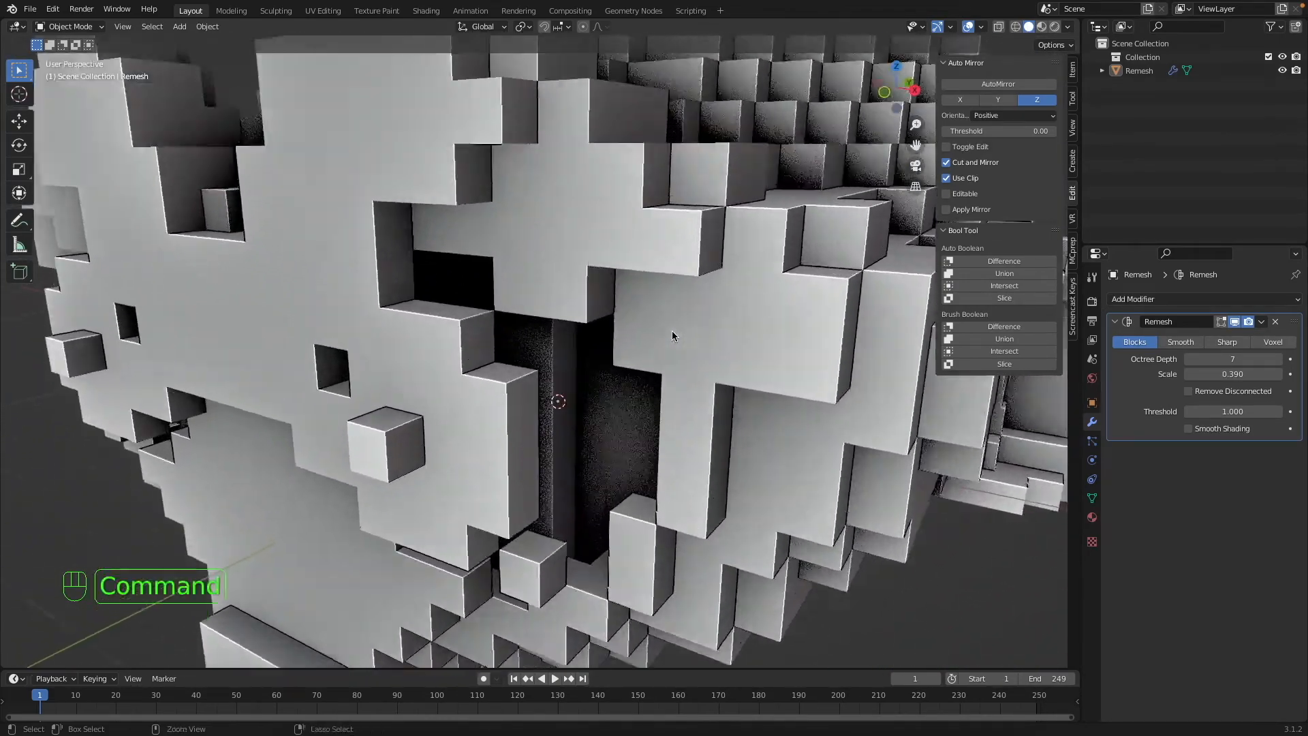
{"action": "scroll", "coordinate": [672, 329], "scroll_direction": "up", "scroll_amount": 3, "text": "super"}
{"action": "scroll", "coordinate": [671, 330], "scroll_direction": "right", "scroll_amount": 6}
{"action": "scroll", "coordinate": [672, 330], "scroll_direction": "down", "scroll_amount": 6, "text": "super"}
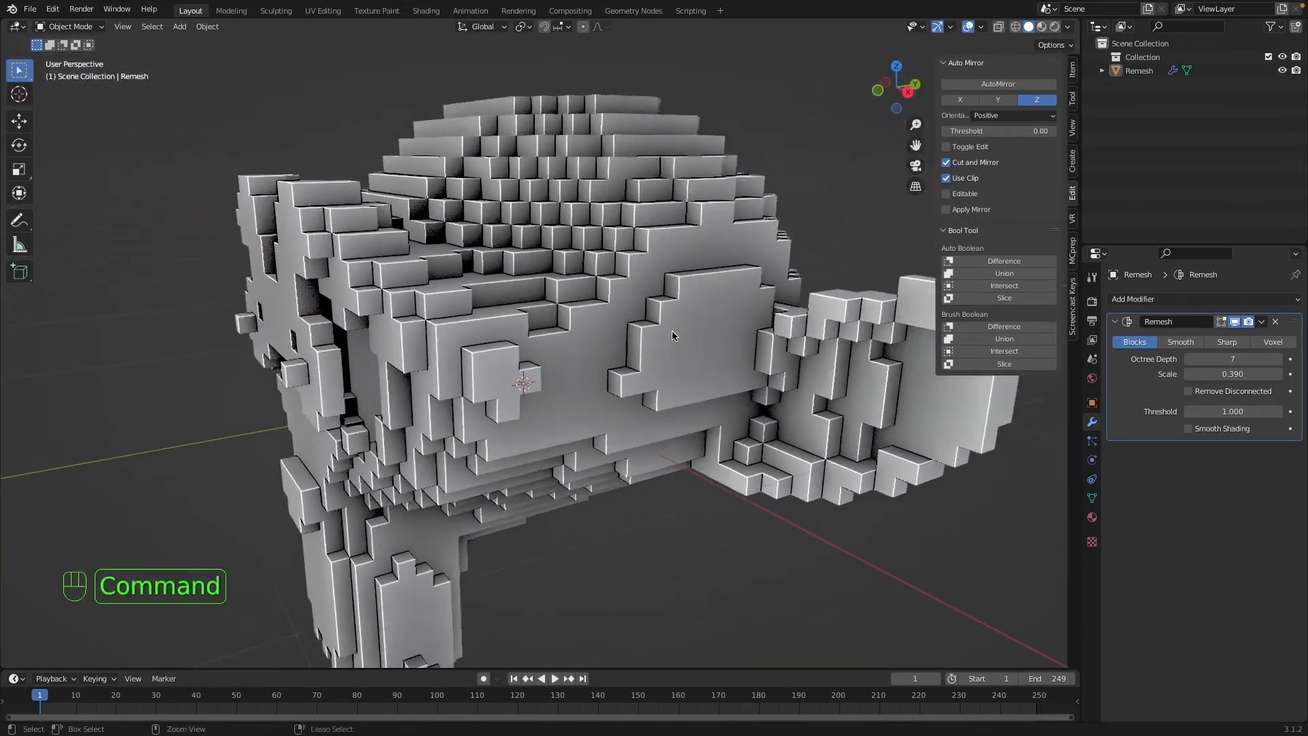
{"action": "scroll", "coordinate": [671, 331], "scroll_direction": "down", "scroll_amount": 5, "text": "super"}
{"action": "scroll", "coordinate": [671, 331], "scroll_direction": "right", "scroll_amount": 10}
{"action": "key", "text": "a"}
{"action": "key", "text": "a"}
{"action": "scroll", "coordinate": [678, 334], "scroll_direction": "right", "scroll_amount": 10}
{"action": "scroll", "coordinate": [678, 334], "scroll_direction": "up", "scroll_amount": 5}
Select the blocky head, apply its Remesh modifier, and open the resulting mesh in Edit Mode.
{"action": "left_click", "coordinate": [678, 334]}
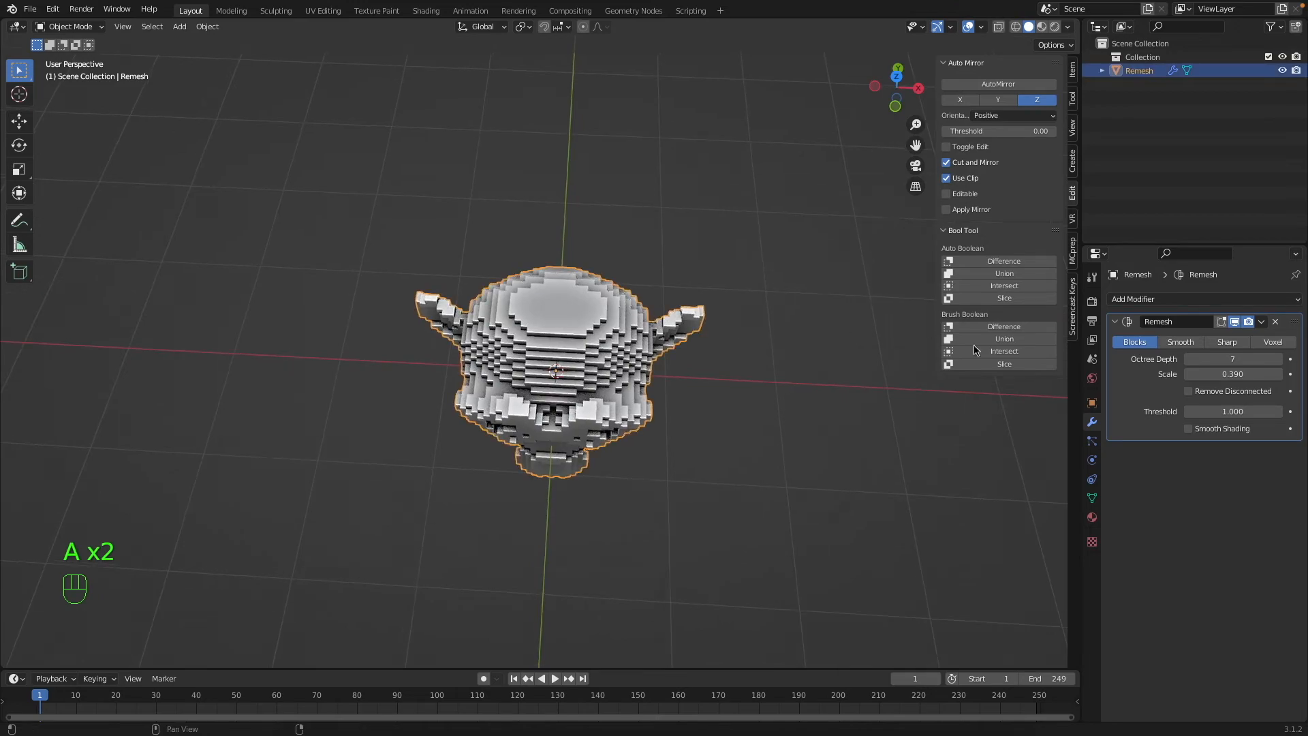
{"action": "key", "text": "super+a"}
{"action": "scroll", "coordinate": [312, 444], "scroll_direction": "up", "scroll_amount": 5, "text": "super"}
{"action": "key", "text": "Tab"}
{"action": "key", "text": "a"}
{"action": "key", "text": "a"}
{"action": "scroll", "coordinate": [535, 345], "scroll_direction": "up", "scroll_amount": 5}
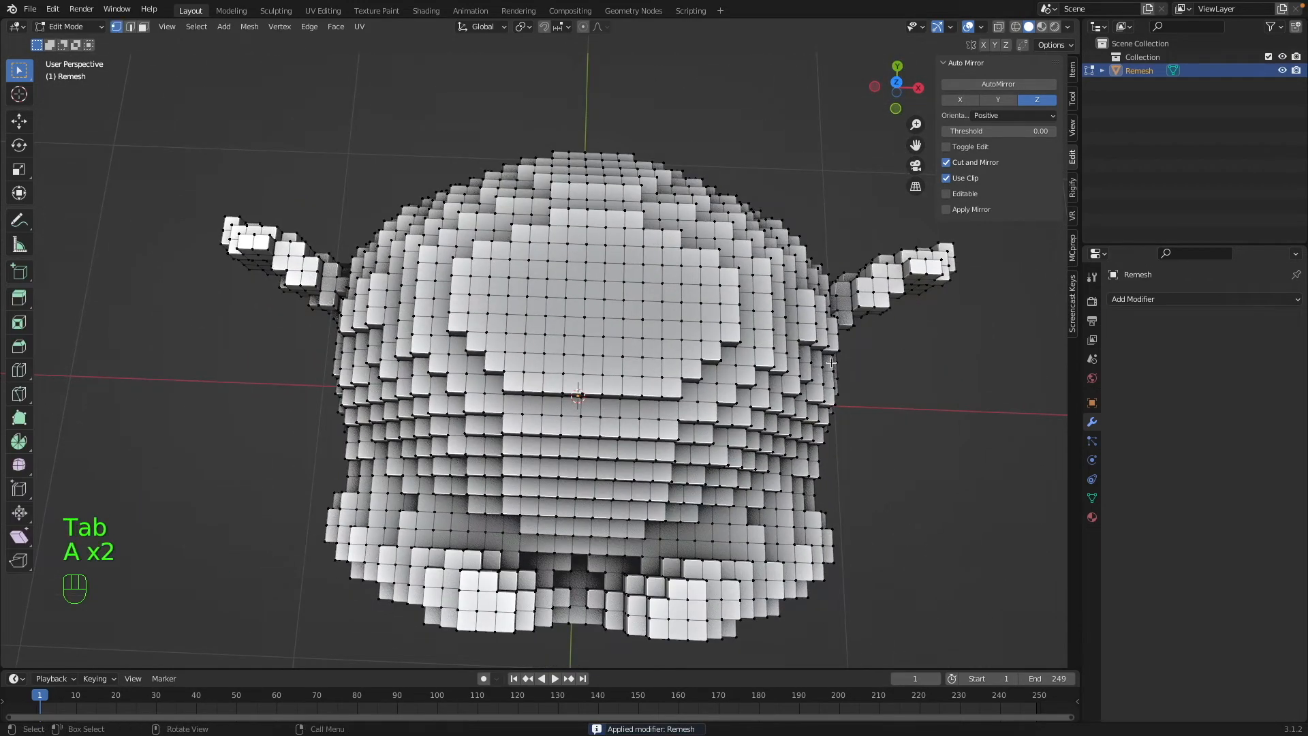
Try a Limited Dissolve on the whole applied mesh and undo it.
{"action": "key", "text": "a"}
{"action": "key", "text": "x"}
{"action": "left_click", "coordinate": [754, 469]}
{"action": "scroll", "coordinate": [750, 456], "scroll_direction": "down", "scroll_amount": 5}
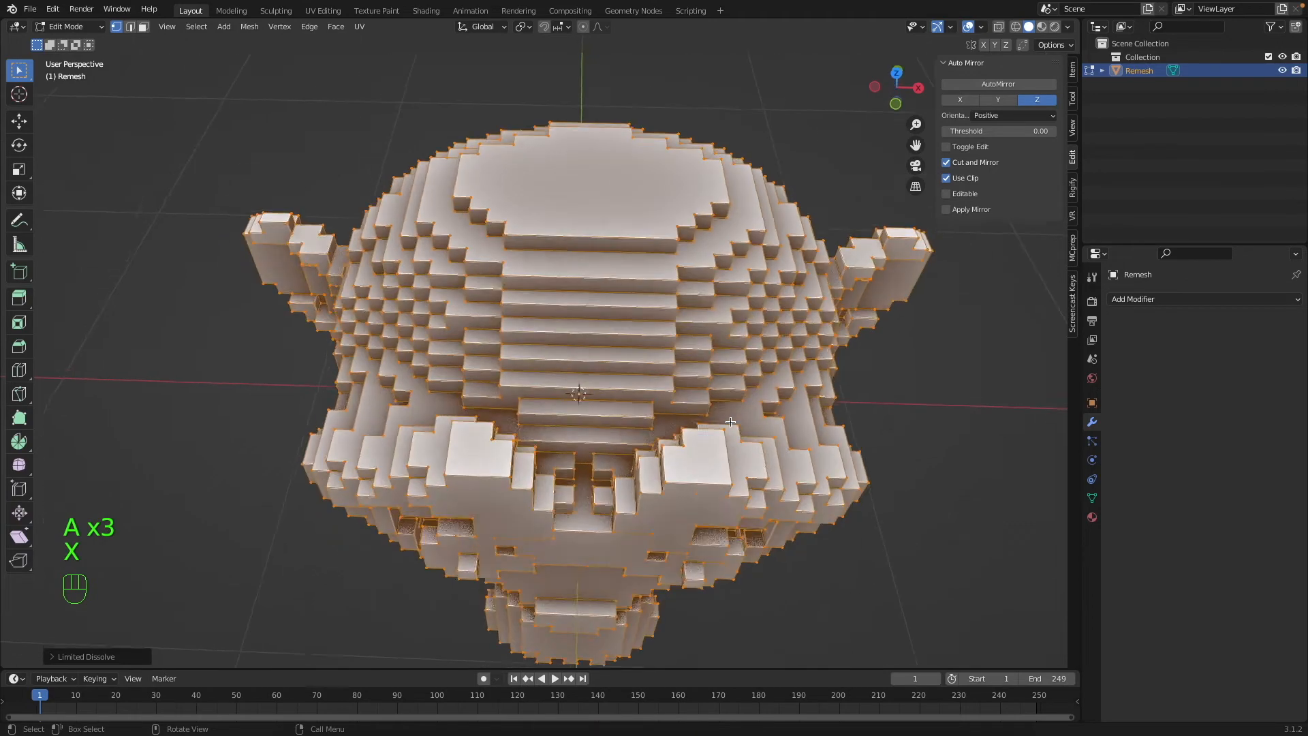
{"action": "key", "text": "super+z"}
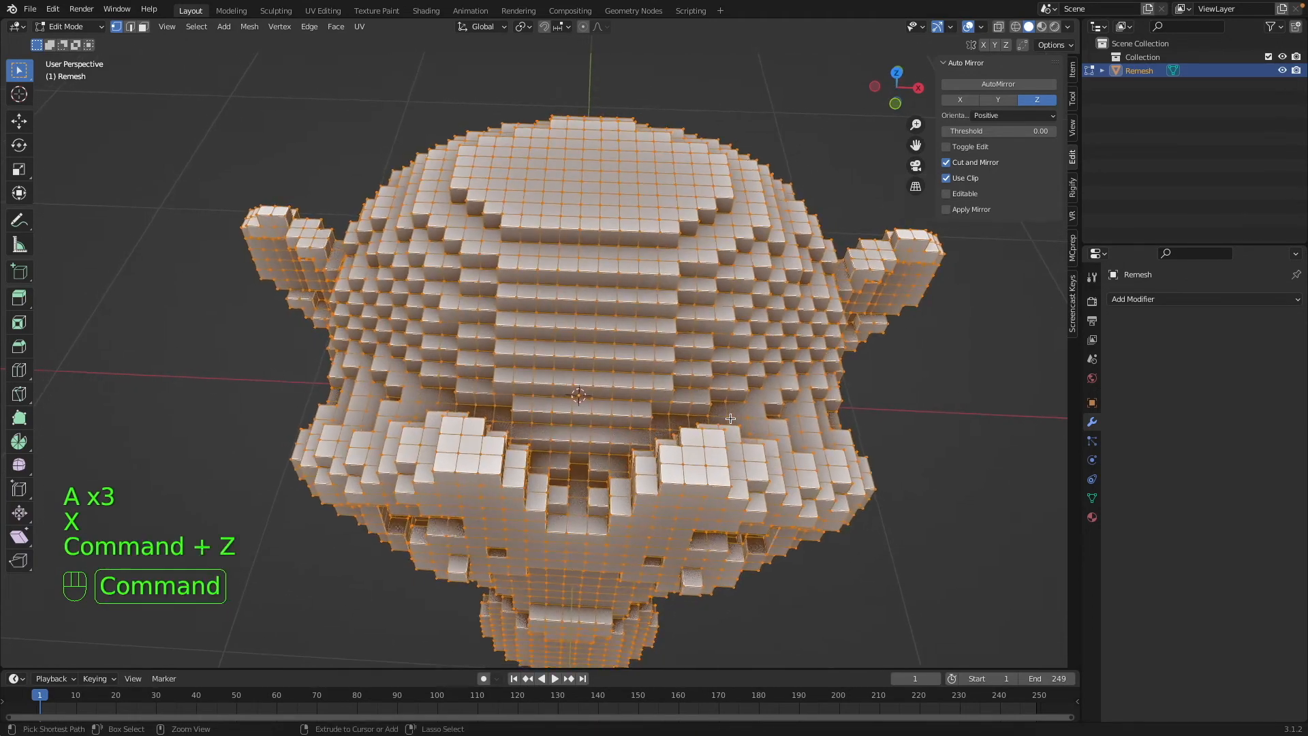
{"action": "scroll", "coordinate": [731, 418], "scroll_direction": "left", "scroll_amount": 10}
Toggle out of and back into Edit Mode and review the block grid with all vertices deselected.
{"action": "key", "text": "Tab"}
{"action": "key", "text": "Tab"}
{"action": "key", "text": "a"}
{"action": "key", "text": "a"}
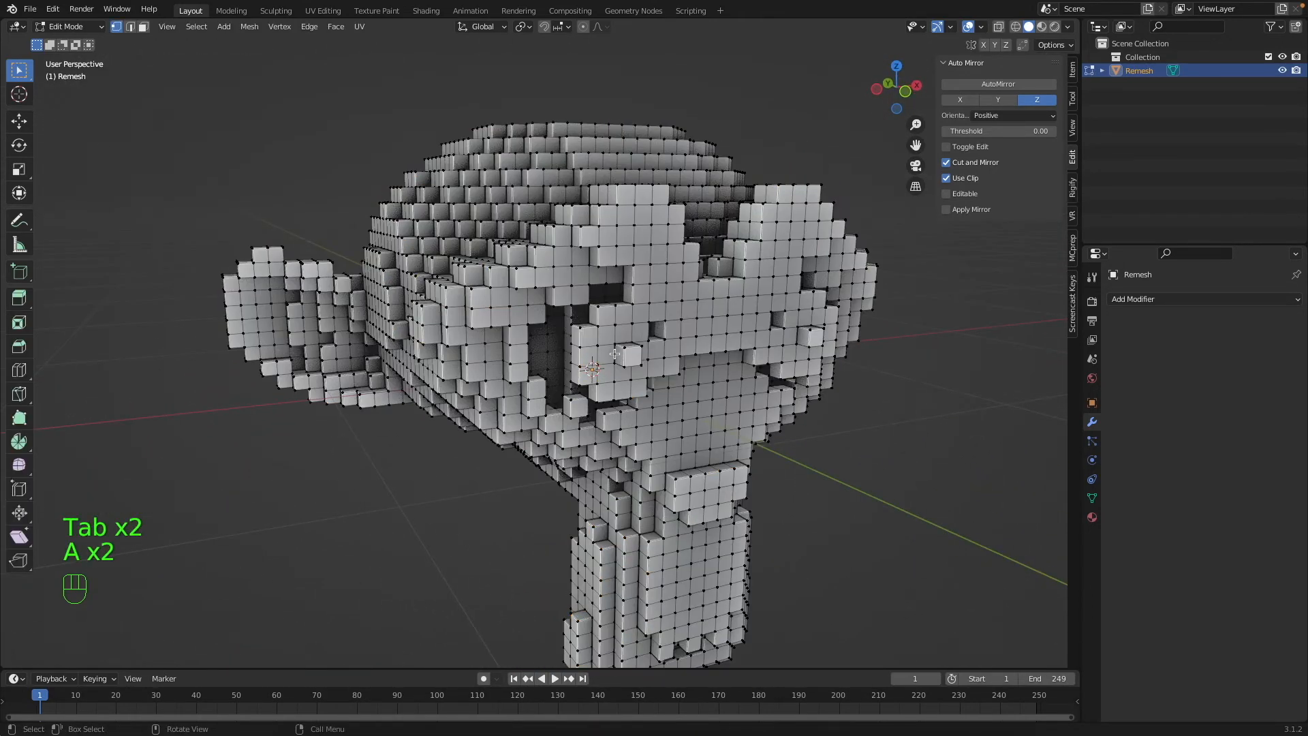
{"action": "scroll", "coordinate": [628, 357], "scroll_direction": "up", "scroll_amount": 5, "text": "super"}
{"action": "scroll", "coordinate": [628, 356], "scroll_direction": "up", "scroll_amount": 2, "text": "super"}
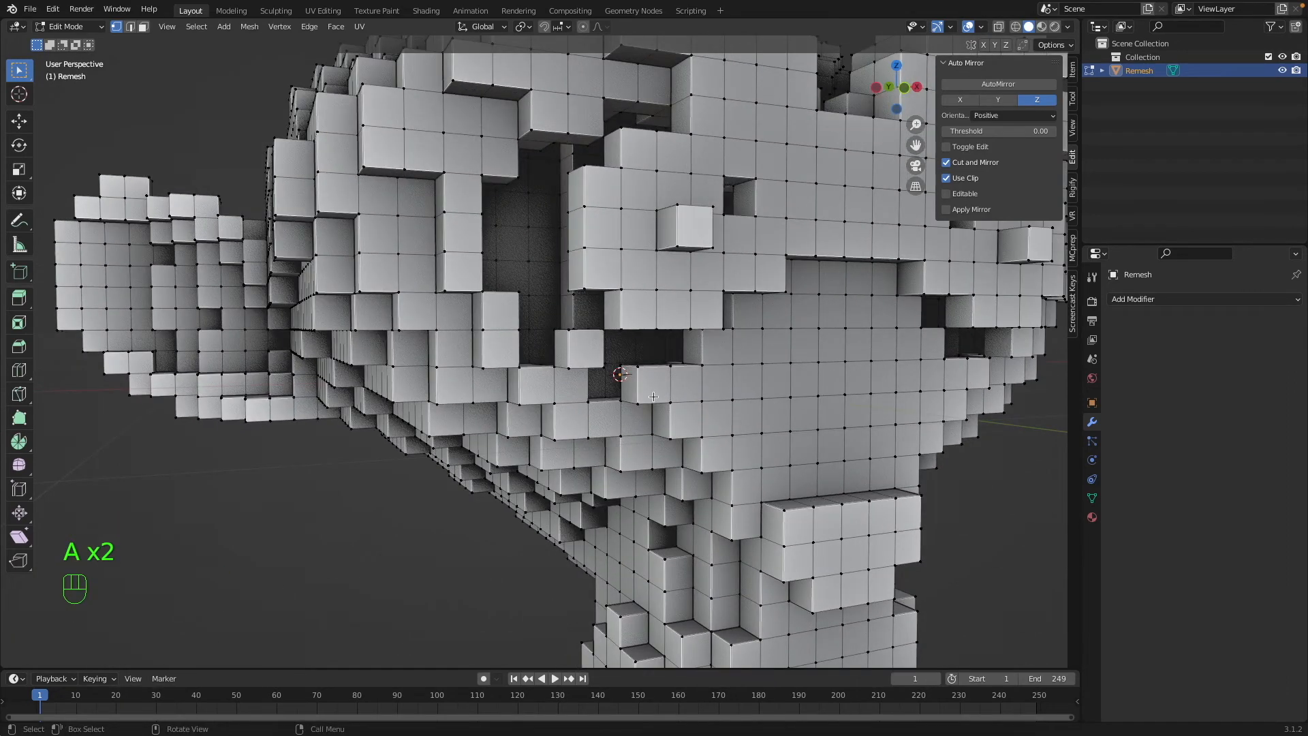
{"action": "scroll", "coordinate": [669, 389], "scroll_direction": "right", "scroll_amount": 10}
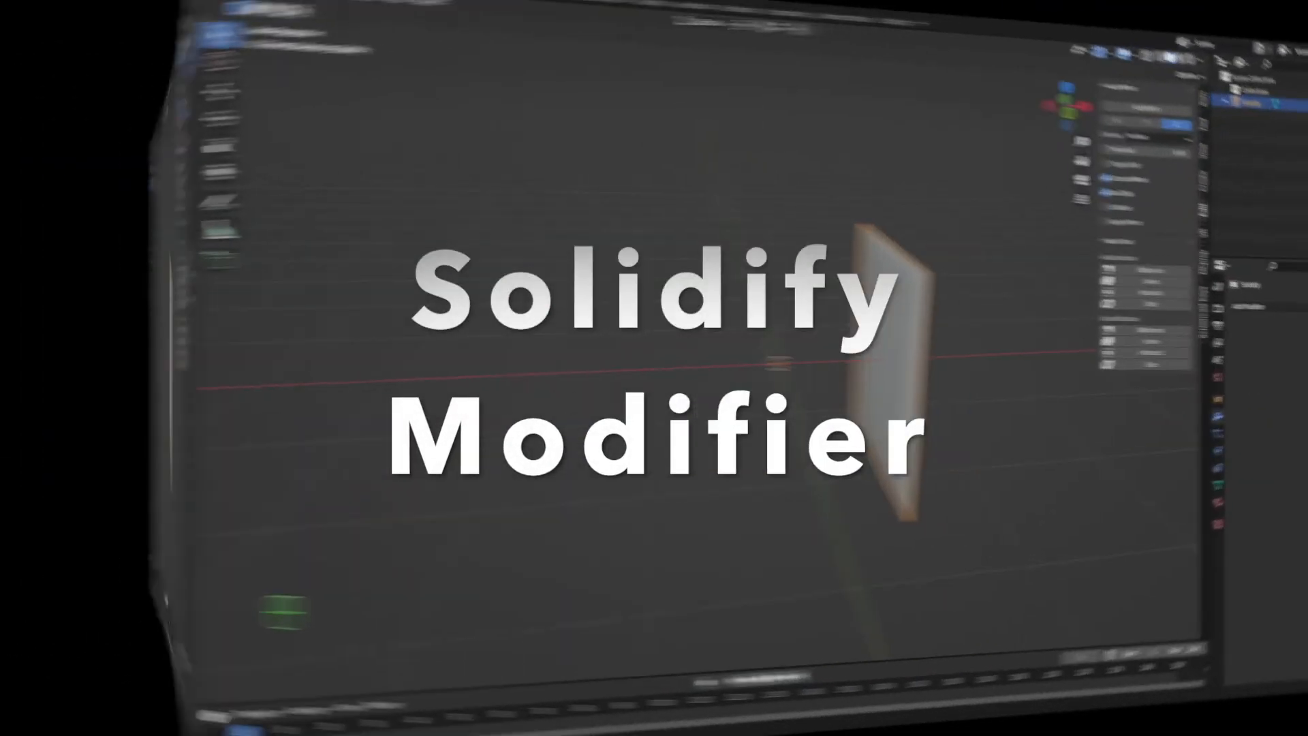
Move the upright plane -1 m along the X axis and apply its transforms.
{"action": "key", "text": "g"}
{"action": "key", "text": "x"}
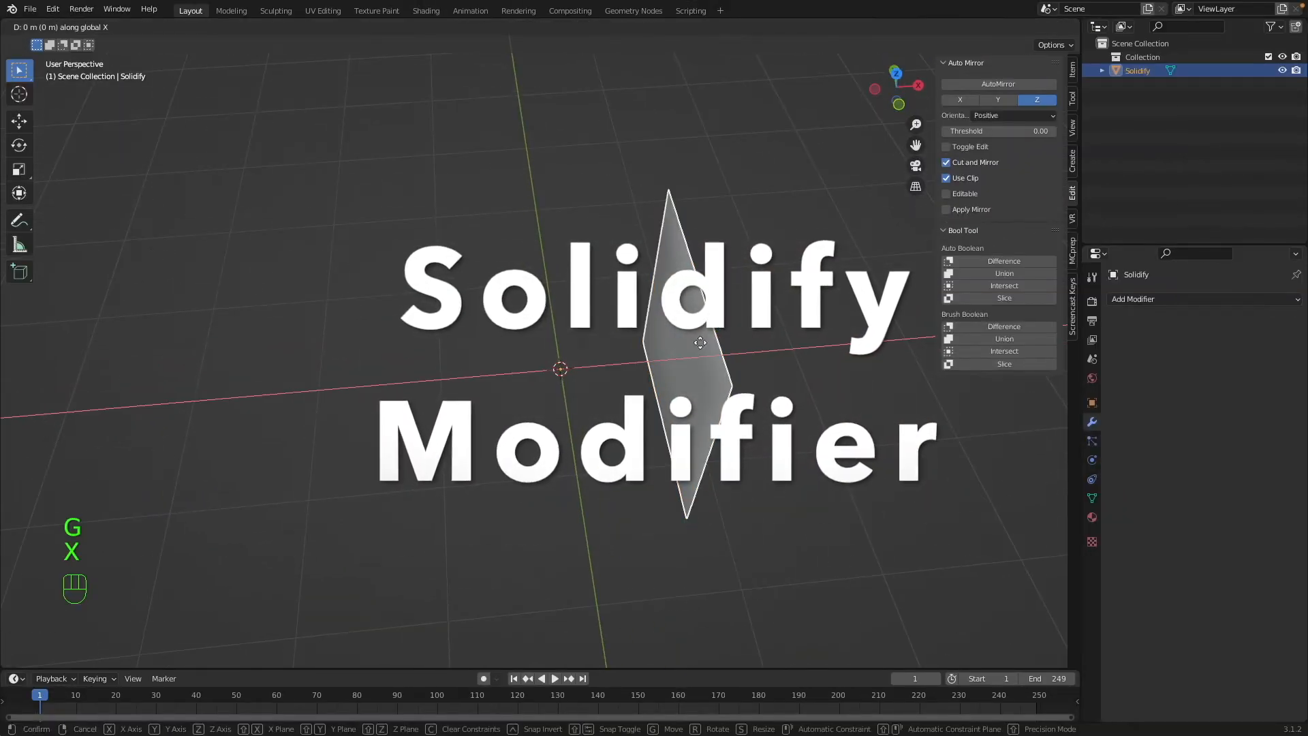
{"action": "key", "text": "KP_1"}
{"action": "key", "text": "KP_Subtract"}
{"action": "left_click", "coordinate": [700, 343]}
{"action": "key", "text": "super+a"}
{"action": "left_click", "coordinate": [700, 344]}
{"action": "key", "text": "a"}
{"action": "middle_click_drag", "start_coordinate": [516, 169], "coordinate": [525, 248]}
{"action": "left_click", "coordinate": [525, 255]}
{"action": "left_click", "coordinate": [189, 27]}
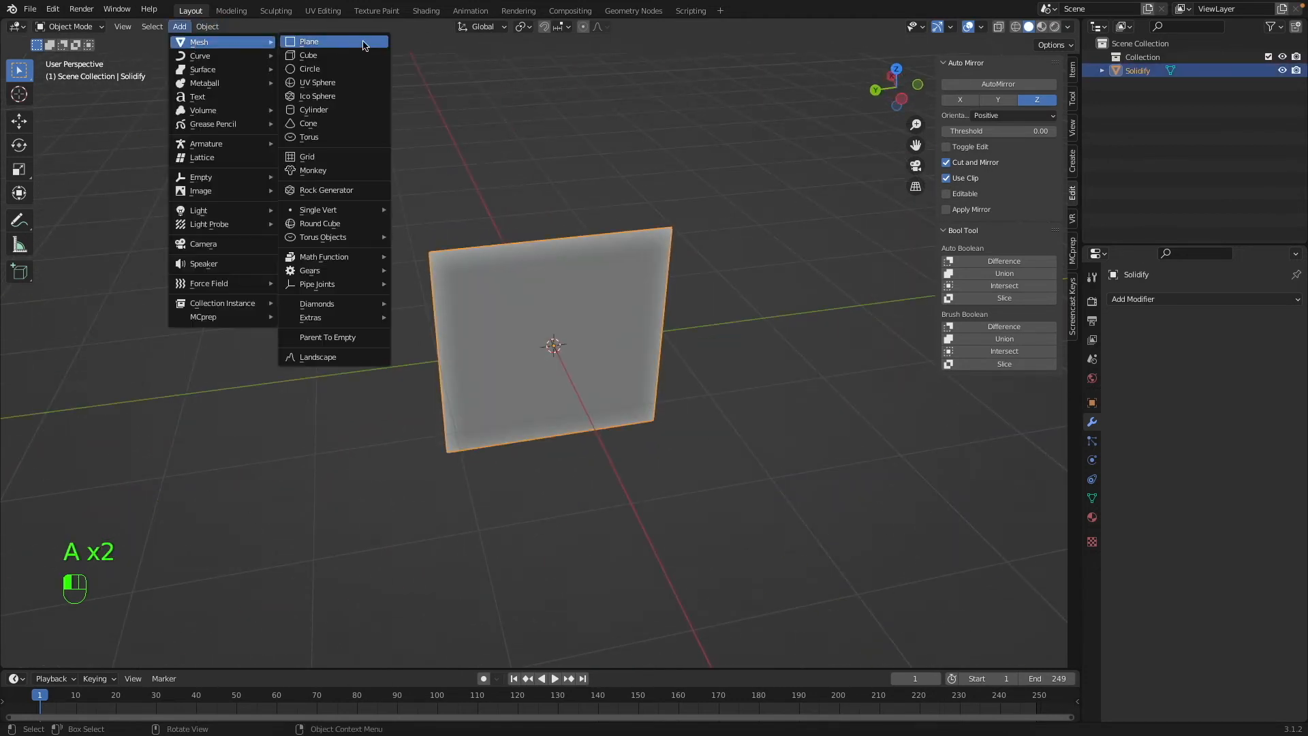
{"action": "scroll", "coordinate": [611, 142], "scroll_direction": "right", "scroll_amount": 5}
{"action": "scroll", "coordinate": [587, 159], "scroll_direction": "up", "scroll_amount": 5, "text": "super"}
{"action": "scroll", "coordinate": [587, 161], "scroll_direction": "down", "scroll_amount": 5, "text": "super"}
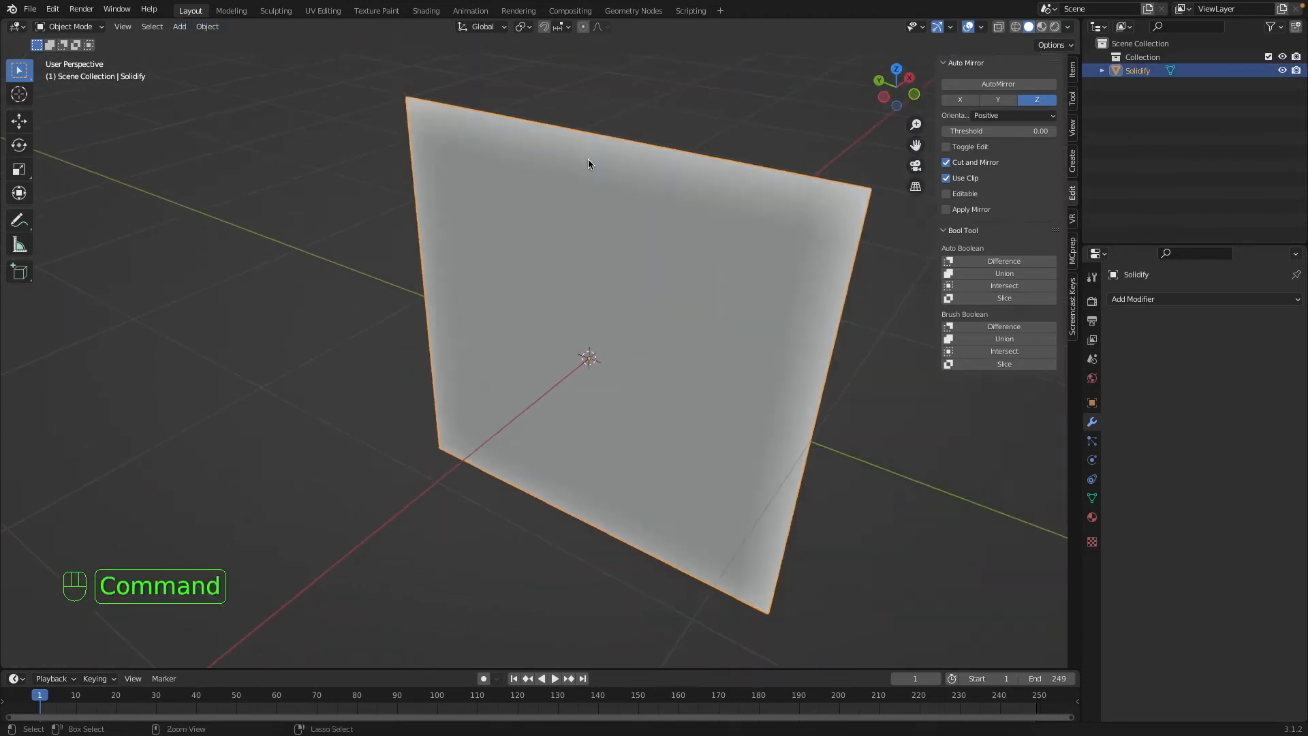
Reapply the plane's object transforms, check its scale and dimensions, and hide the sidebar.
{"action": "key", "text": "super+a"}
{"action": "left_click", "coordinate": [668, 214]}
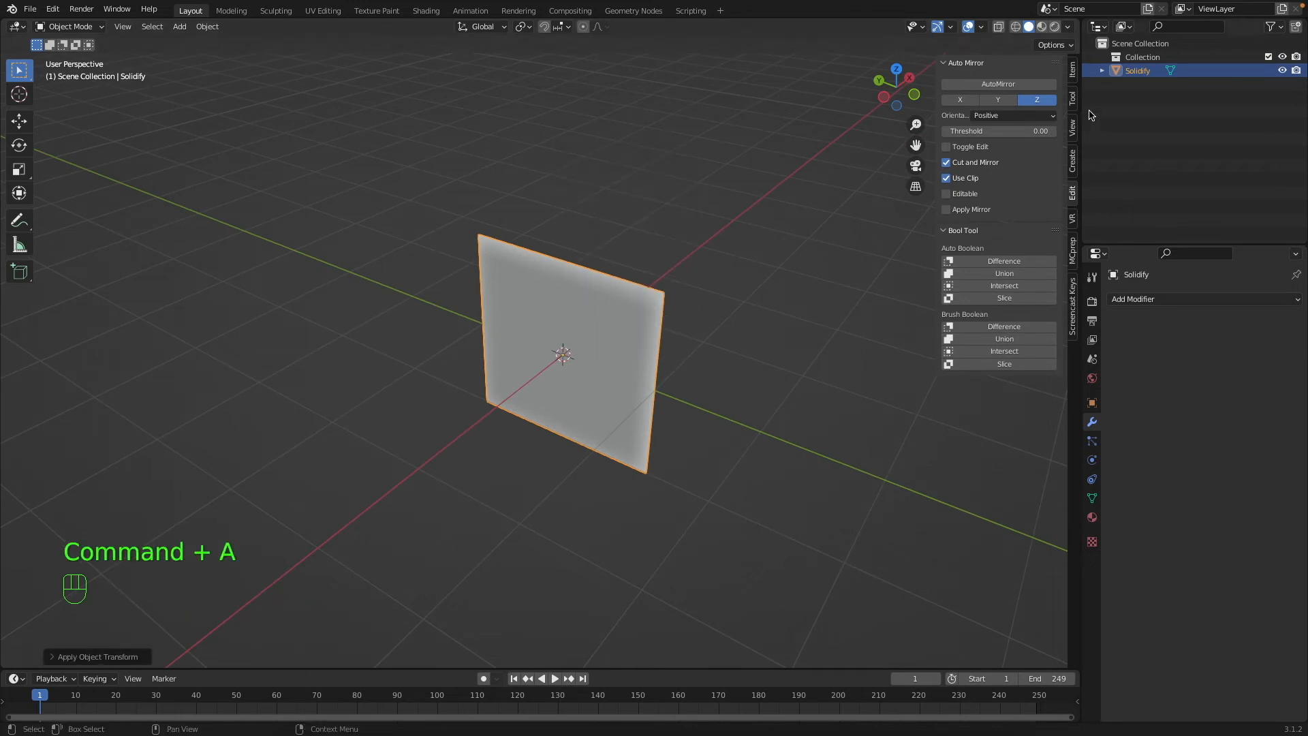
{"action": "left_click", "coordinate": [1069, 69]}
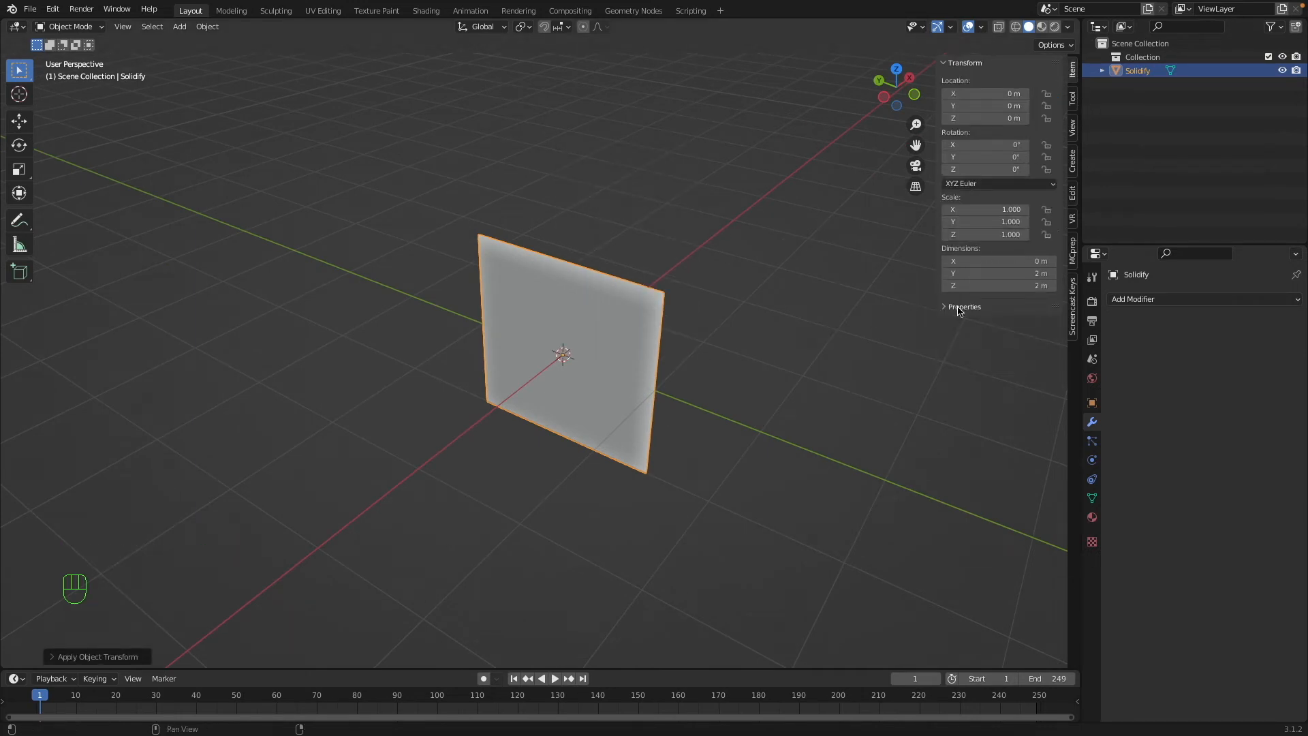
{"action": "key", "text": "n"}
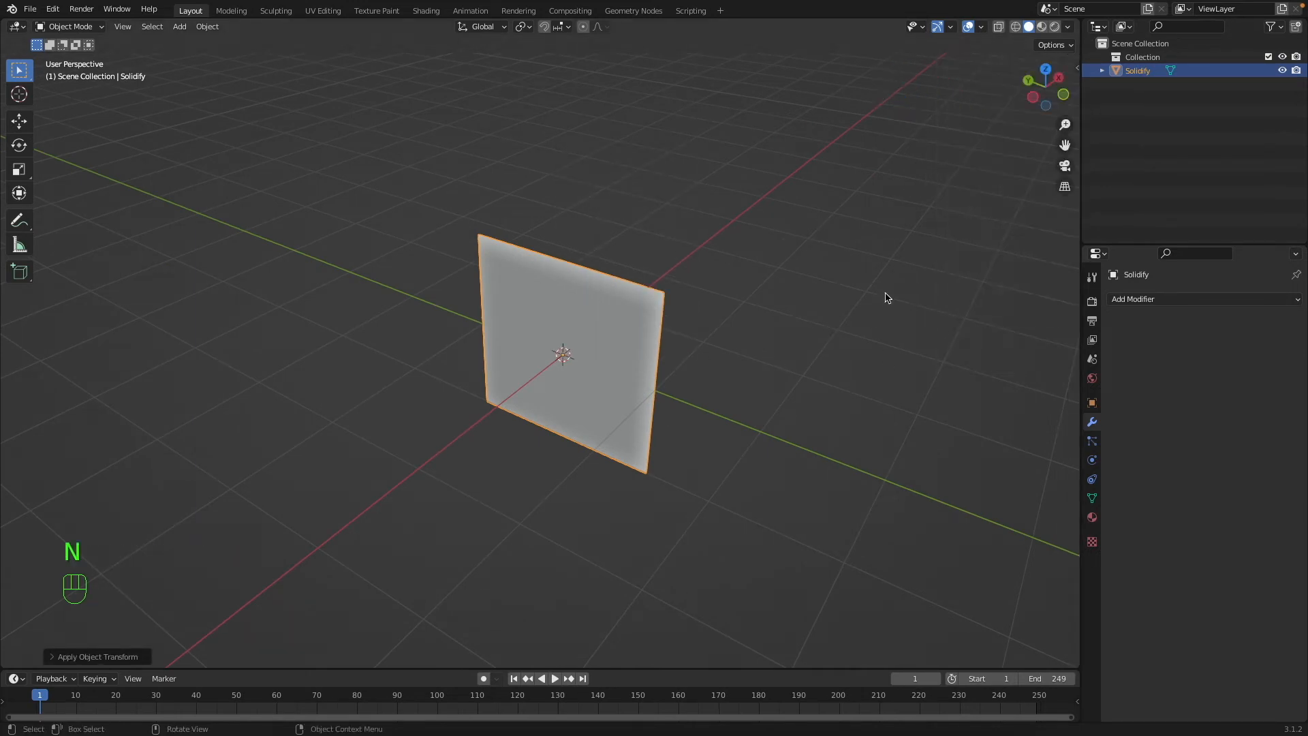
Add a Solidify modifier to the plane and set its thickness to 2 m.
{"action": "left_click", "coordinate": [1137, 299]}
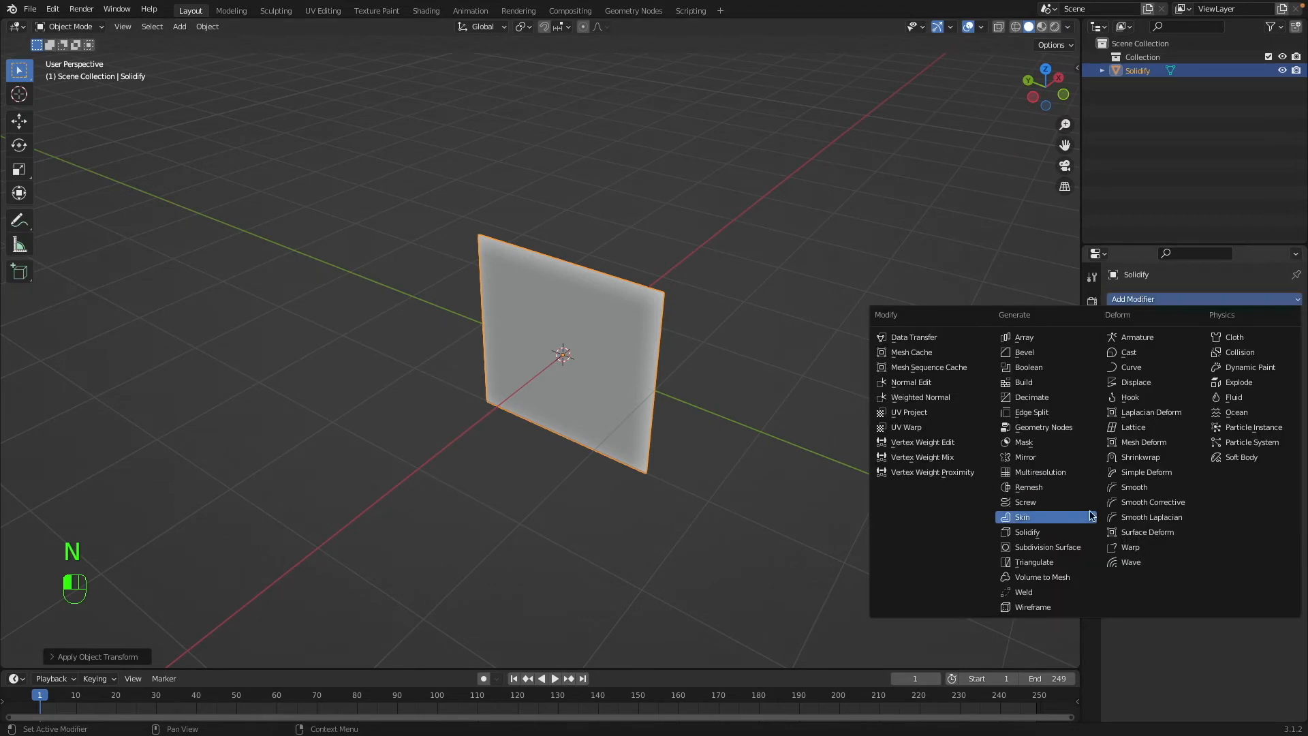
{"action": "left_click", "coordinate": [1065, 536]}
{"action": "scroll", "coordinate": [916, 489], "scroll_direction": "right", "scroll_amount": 5}
{"action": "scroll", "coordinate": [916, 490], "scroll_direction": "up", "scroll_amount": 4, "text": "super"}
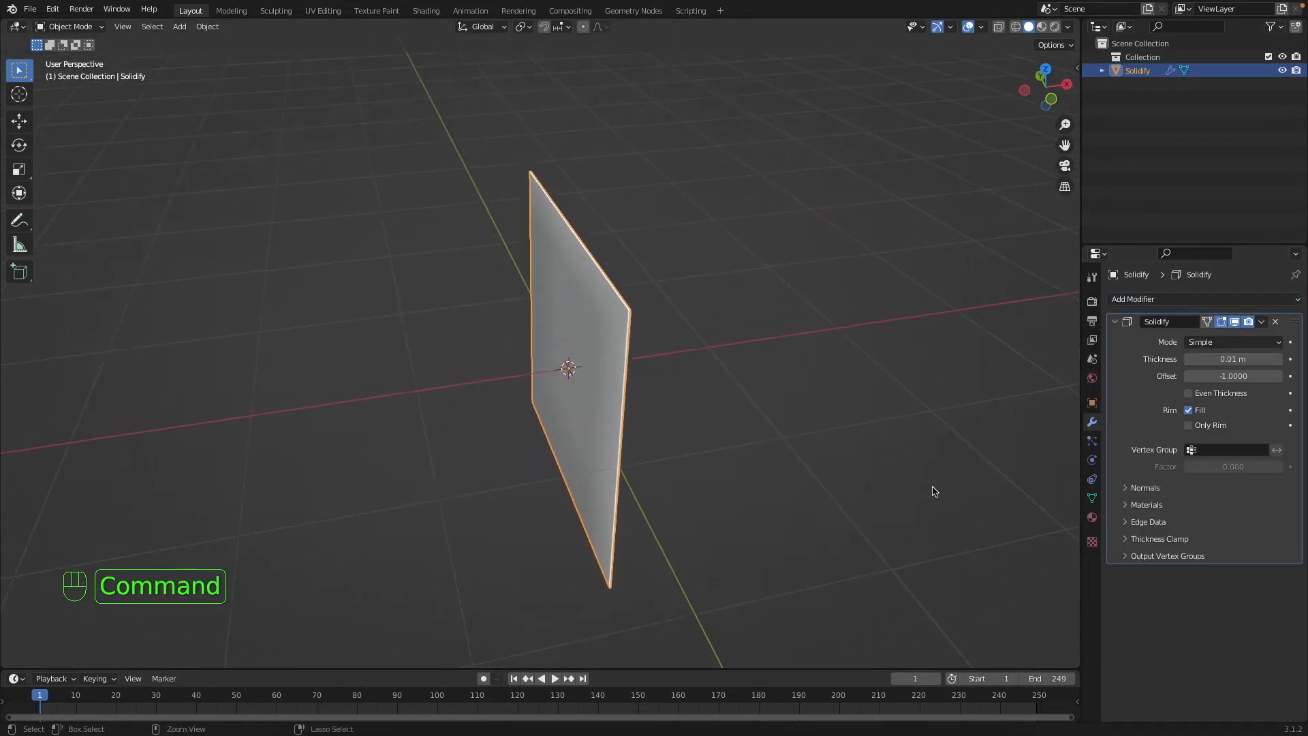
{"action": "mouse_move", "coordinate": [1252, 359]}
{"action": "left_mouse_down"}
{"action": "mouse_move", "coordinate": [1297, 358]}
{"action": "mouse_move", "coordinate": [1219, 358]}
{"action": "mouse_move", "coordinate": [1245, 358]}
{"action": "left_mouse_up"}
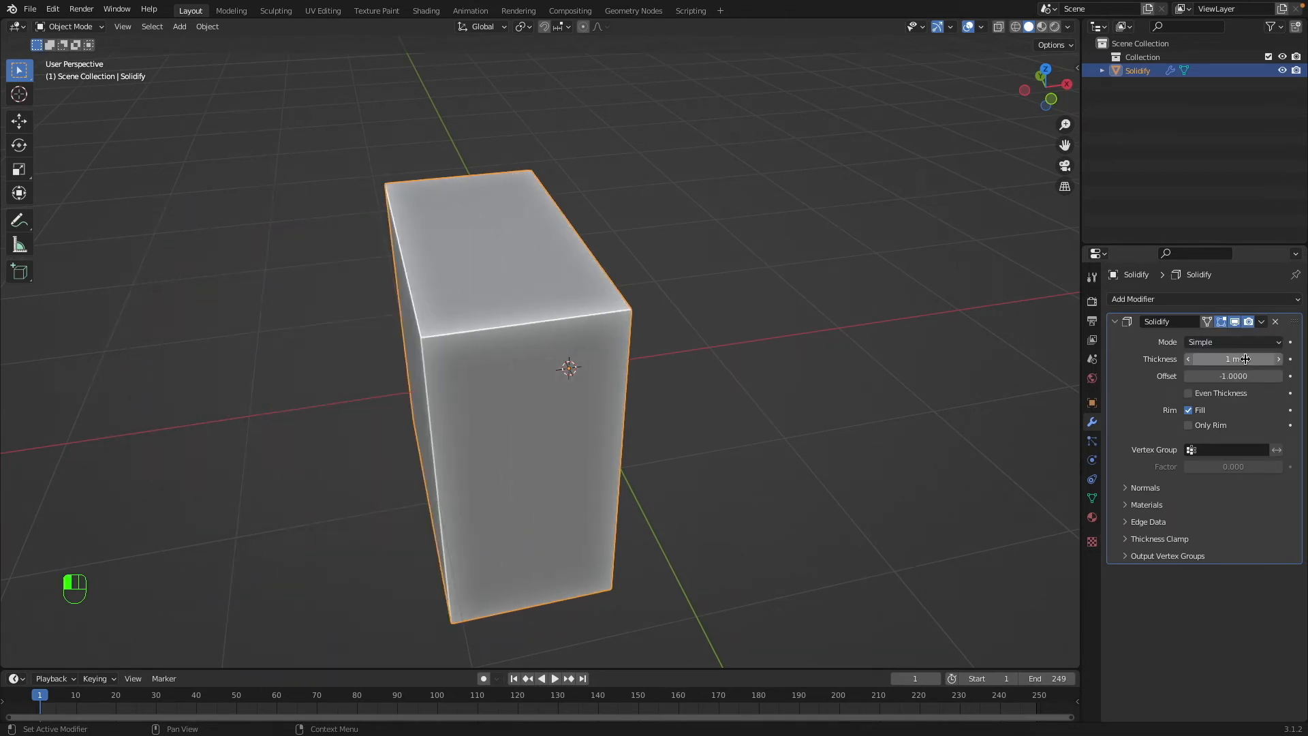
{"action": "key", "text": "Return"}
Check the solidified cube in wireframe and solid display, and reduce the Solidify thickness to 0.21 m.
{"action": "scroll", "coordinate": [586, 394], "scroll_direction": "down", "scroll_amount": 8, "text": "super"}
{"action": "scroll", "coordinate": [587, 394], "scroll_direction": "down", "scroll_amount": 10}
{"action": "key", "text": "shift+z"}
{"action": "middle_click_drag", "start_coordinate": [586, 396], "coordinate": [1306, 386]}
{"action": "key", "text": "shift+z"}
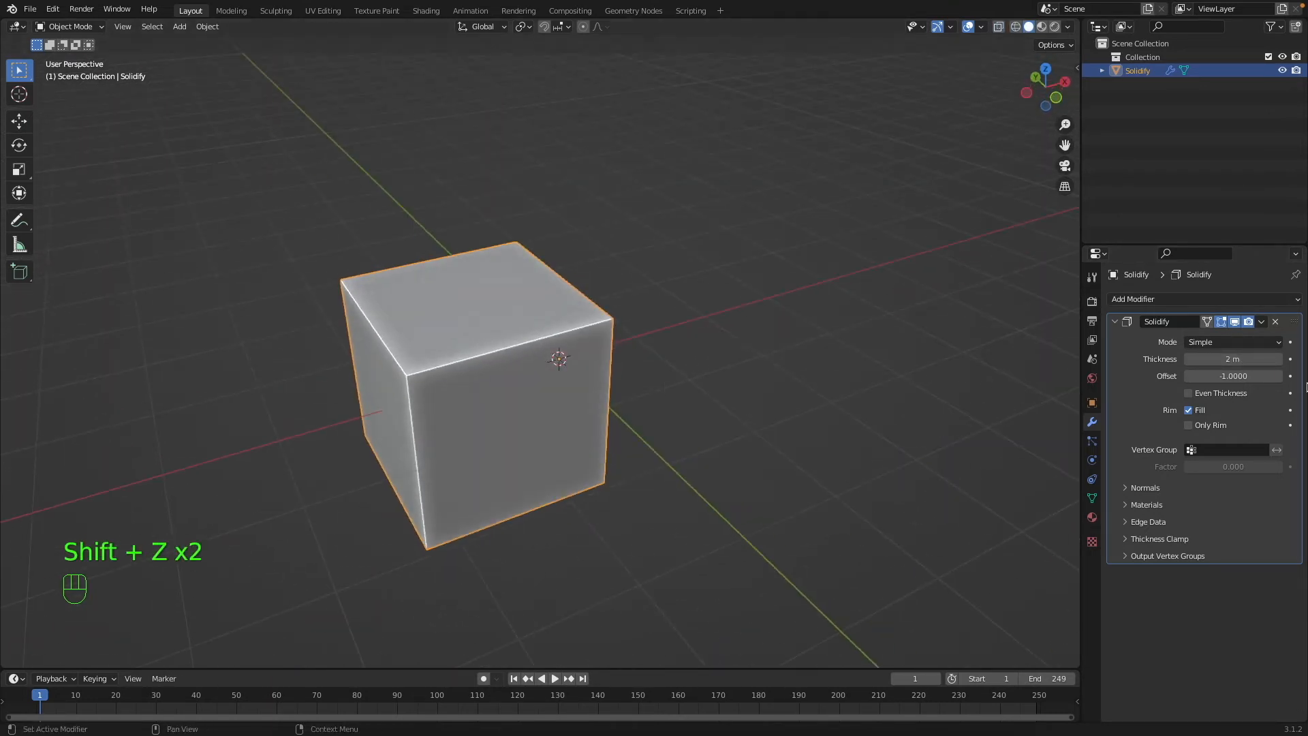
{"action": "left_click_drag", "start_coordinate": [1230, 361], "coordinate": [1203, 362]}
Extrude the plane's vertical edges in wireframe Edit Mode and fill the remaining gap to build a four-walled open box.
{"action": "key", "text": "Tab"}
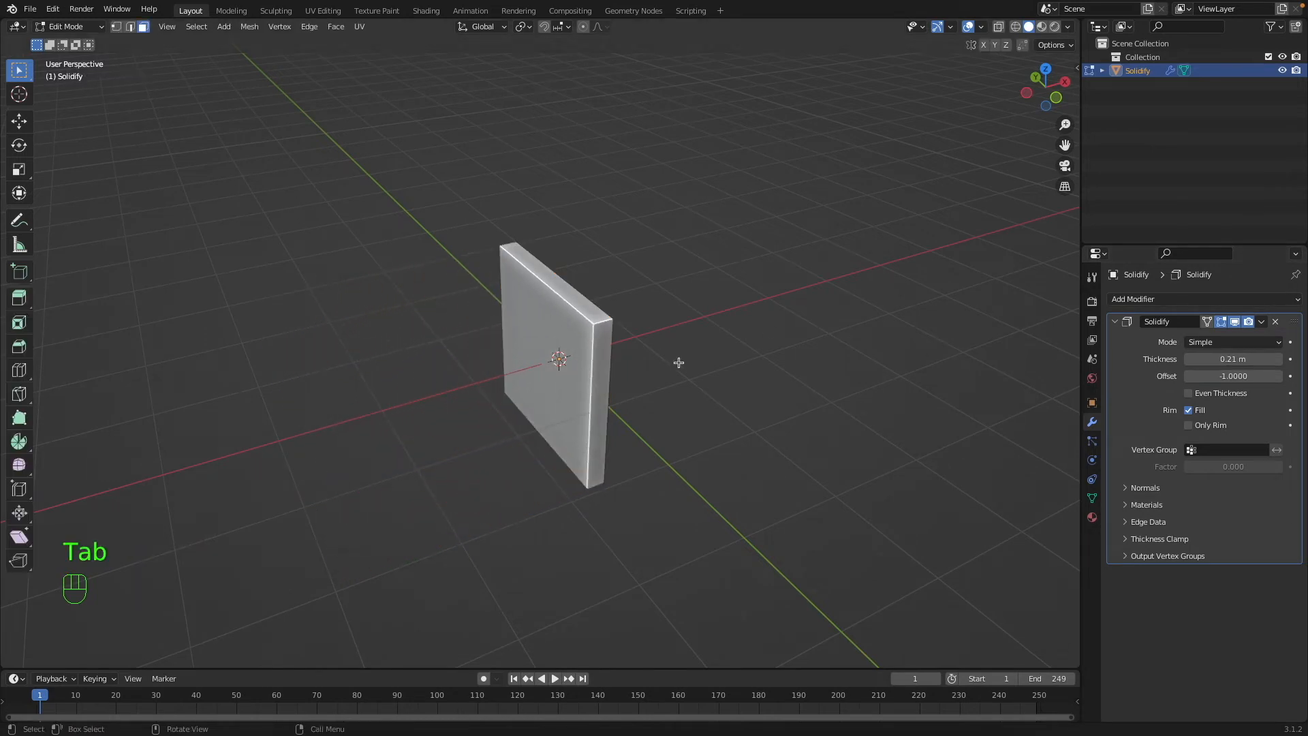
{"action": "key", "text": "shift+z"}
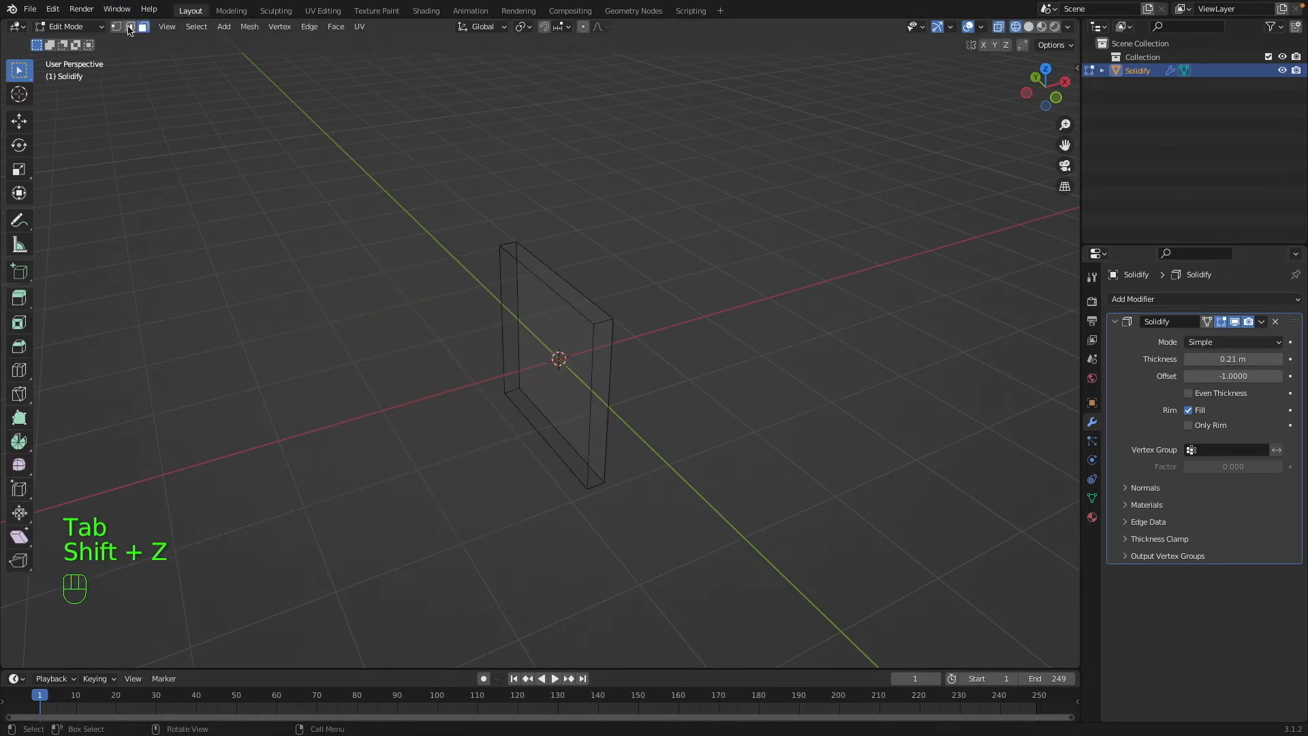
{"action": "middle_click_drag", "start_coordinate": [606, 349], "coordinate": [821, 348]}
{"action": "key", "text": "e"}
{"action": "left_click", "coordinate": [633, 445]}
{"action": "key", "text": "e"}
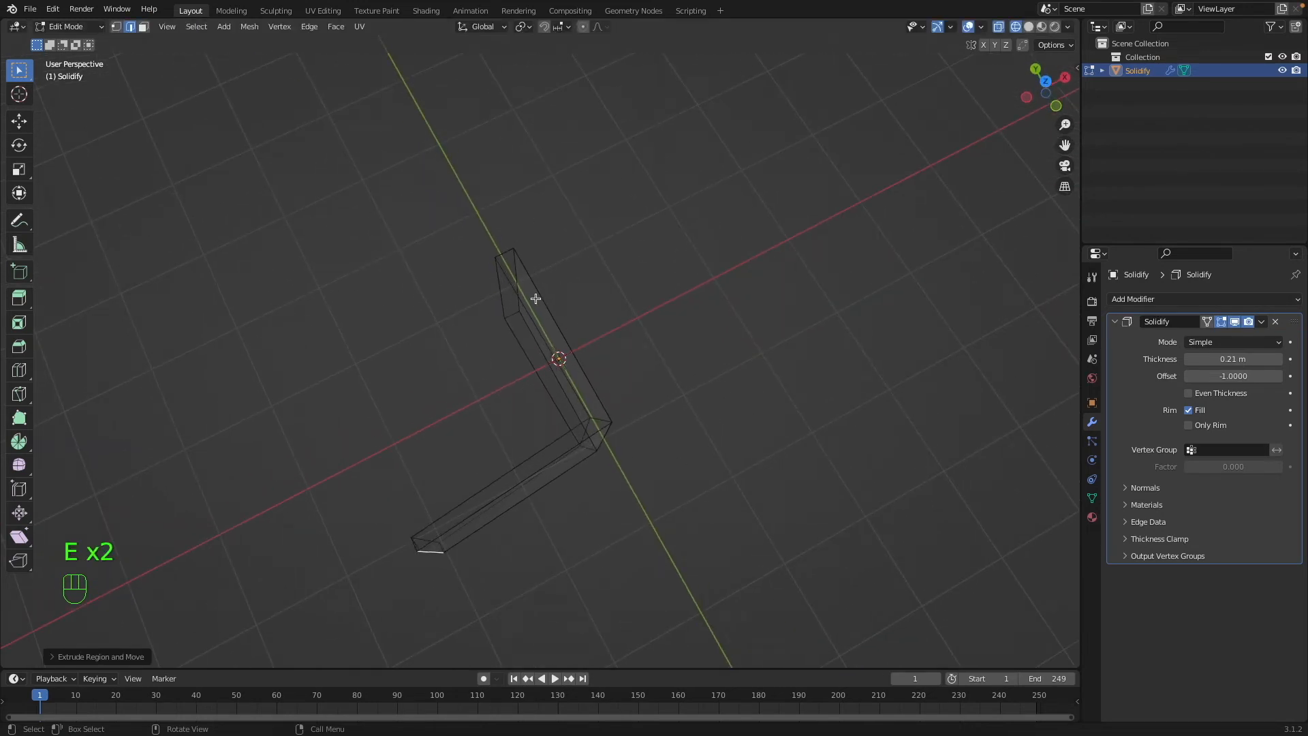
{"action": "key", "text": "g"}
{"action": "left_click", "coordinate": [485, 265]}
{"action": "key", "text": "f"}
{"action": "key", "text": "Tab"}
{"action": "mouse_move", "coordinate": [512, 285]}
{"action": "middle_mouse_down"}
{"action": "mouse_move", "coordinate": [512, 229]}
{"action": "mouse_move", "coordinate": [592, 237]}
{"action": "mouse_move", "coordinate": [496, 328]}
{"action": "middle_mouse_up"}
{"action": "key", "text": "shift+z"}
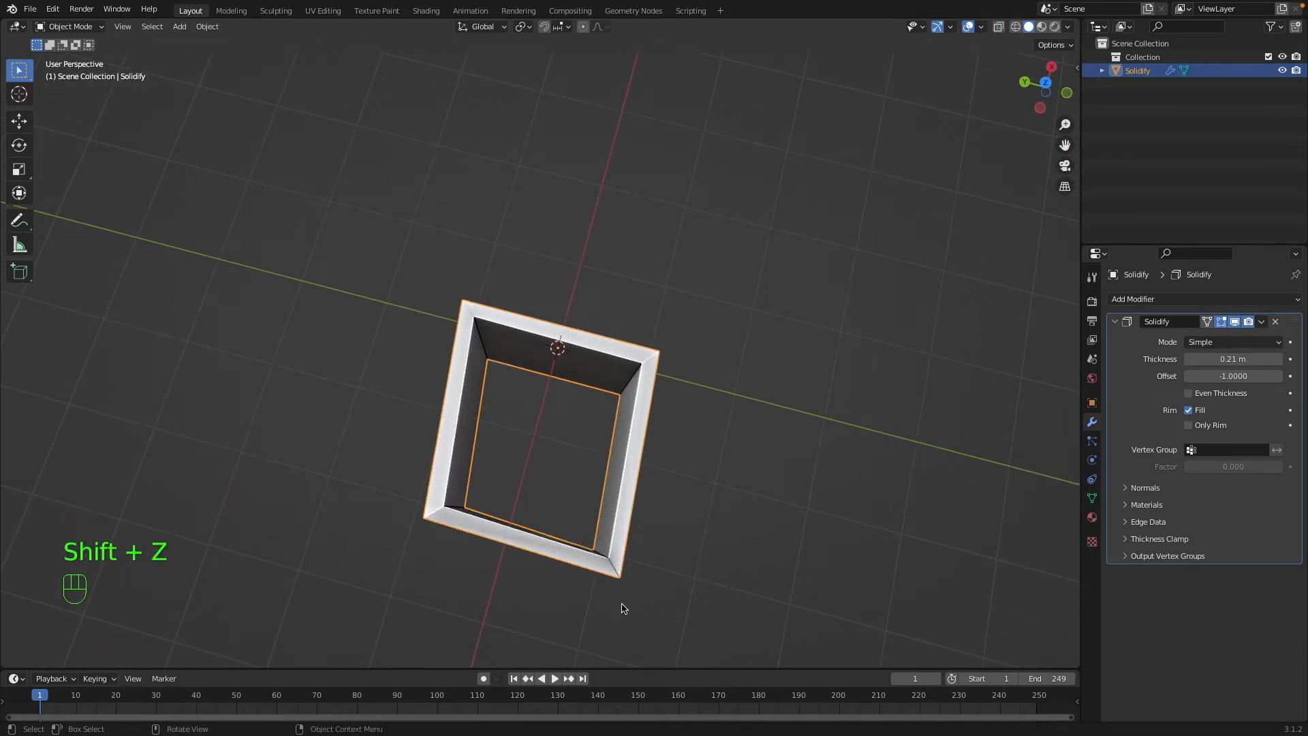
Straighten the box's uneven wall by scaling its selected vertices to 0 in wireframe Edit Mode.
{"action": "key", "text": "Tab"}
{"action": "middle_click_drag", "start_coordinate": [623, 571], "coordinate": [313, 201]}
{"action": "key", "text": "shift+z"}
{"action": "left_click_drag", "start_coordinate": [312, 215], "coordinate": [684, 417]}
{"action": "key", "text": "s"}
{"action": "key", "text": "KP_0"}
{"action": "left_click", "coordinate": [624, 395]}
Flatten the vertices around the box's lower opening by scaling them to 0 along Z.
{"action": "left_click_drag", "start_coordinate": [271, 393], "coordinate": [752, 589]}
{"action": "key", "text": "s"}
{"action": "key", "text": "z"}
{"action": "key", "text": "KP_0"}
{"action": "left_click", "coordinate": [762, 588]}
Apply all transforms to the box and turn on Even Thickness in its Solidify modifier.
{"action": "key", "text": "Tab"}
{"action": "key", "text": "super+a"}
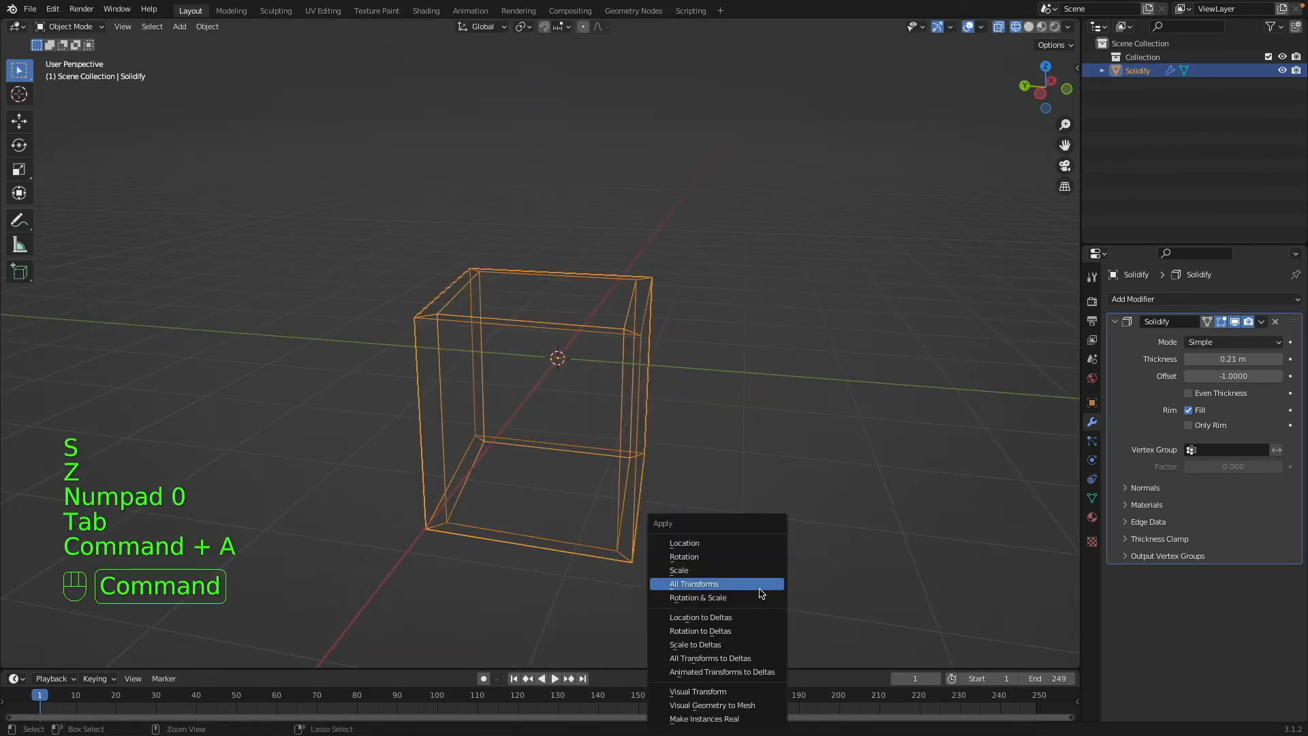
{"action": "left_click", "coordinate": [756, 584]}
{"action": "key", "text": "shift+z"}
{"action": "middle_click_drag", "start_coordinate": [753, 584], "coordinate": [1090, 409]}
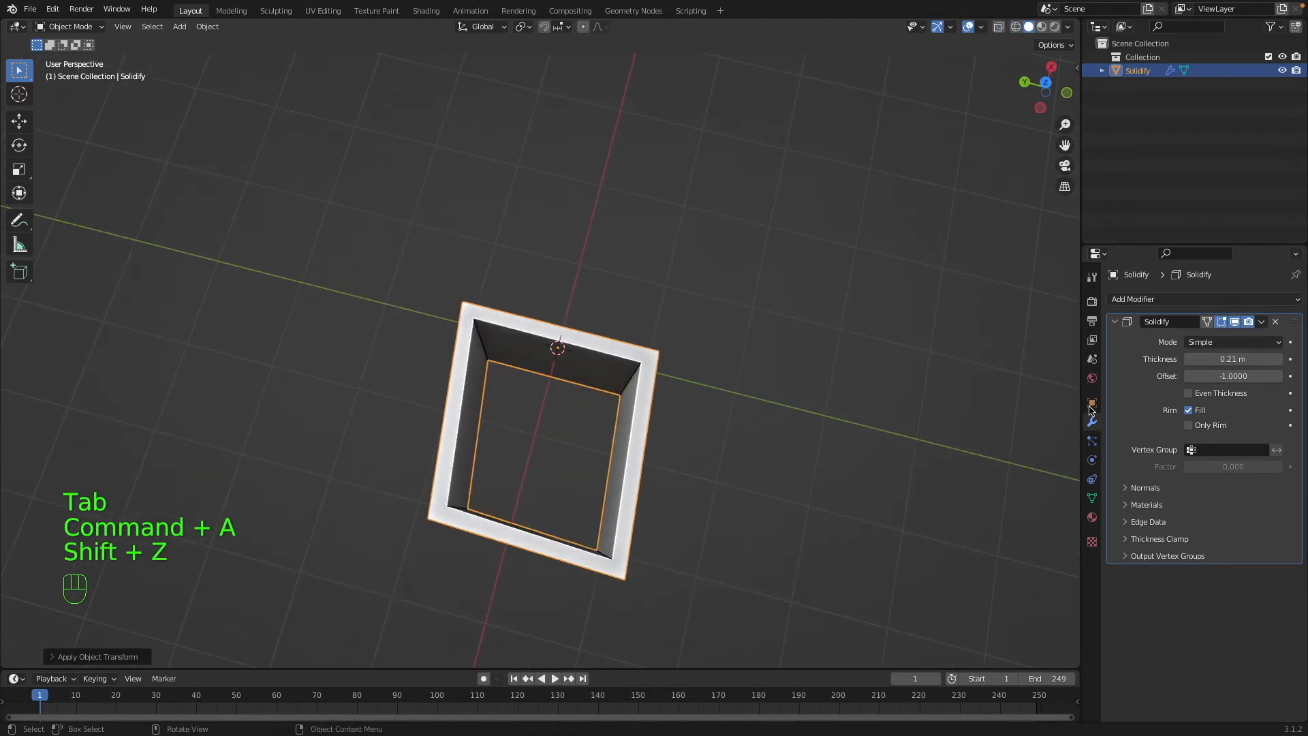
{"action": "left_click", "coordinate": [1189, 395]}
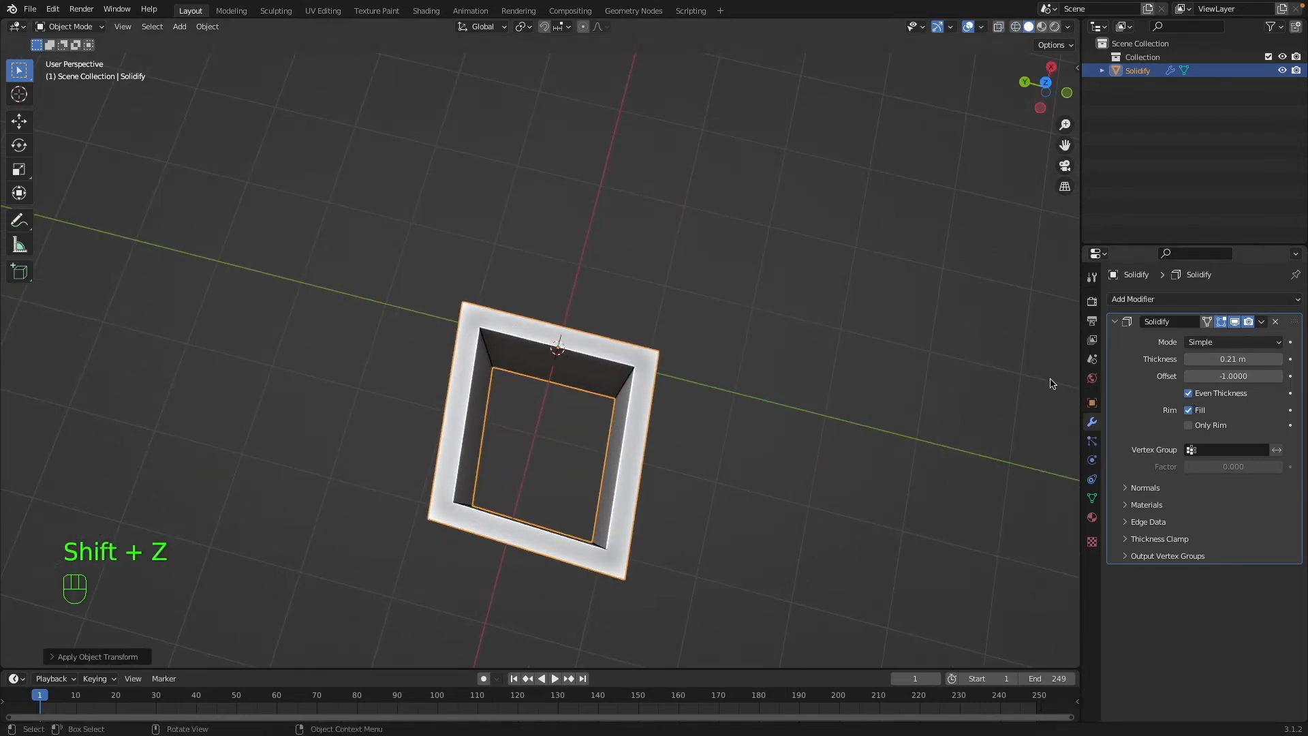
Set the box's Solidify thickness to 0.27 m and enable Only Rim.
{"action": "key", "text": "a"}
{"action": "key", "text": "a"}
{"action": "left_click", "coordinate": [645, 454]}
{"action": "mouse_move", "coordinate": [1267, 359]}
{"action": "left_mouse_down"}
{"action": "mouse_move", "coordinate": [1219, 359]}
{"action": "mouse_move", "coordinate": [1268, 359]}
{"action": "left_mouse_up"}
{"action": "left_click", "coordinate": [1189, 424]}
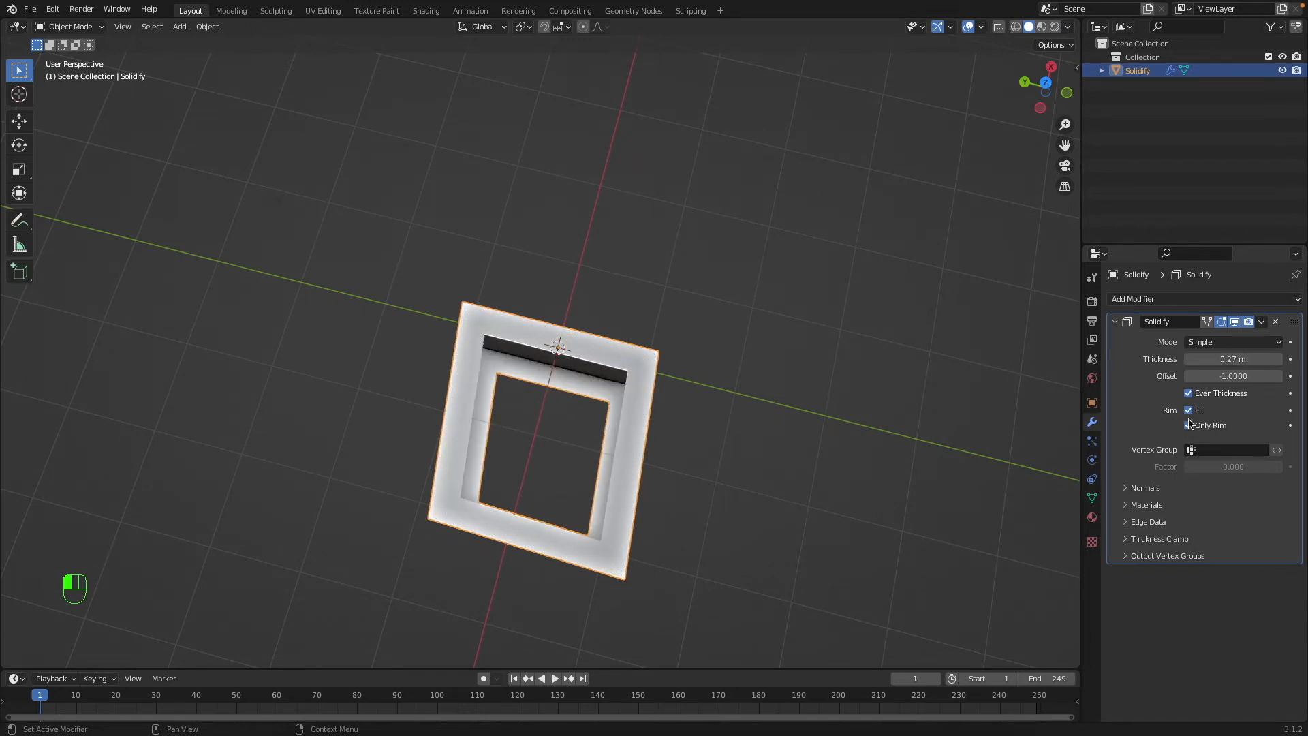
Examine the rim-only box from above and at an angle, including its inner walls and corners.
{"action": "scroll", "coordinate": [652, 433], "scroll_direction": "down", "scroll_amount": 5}
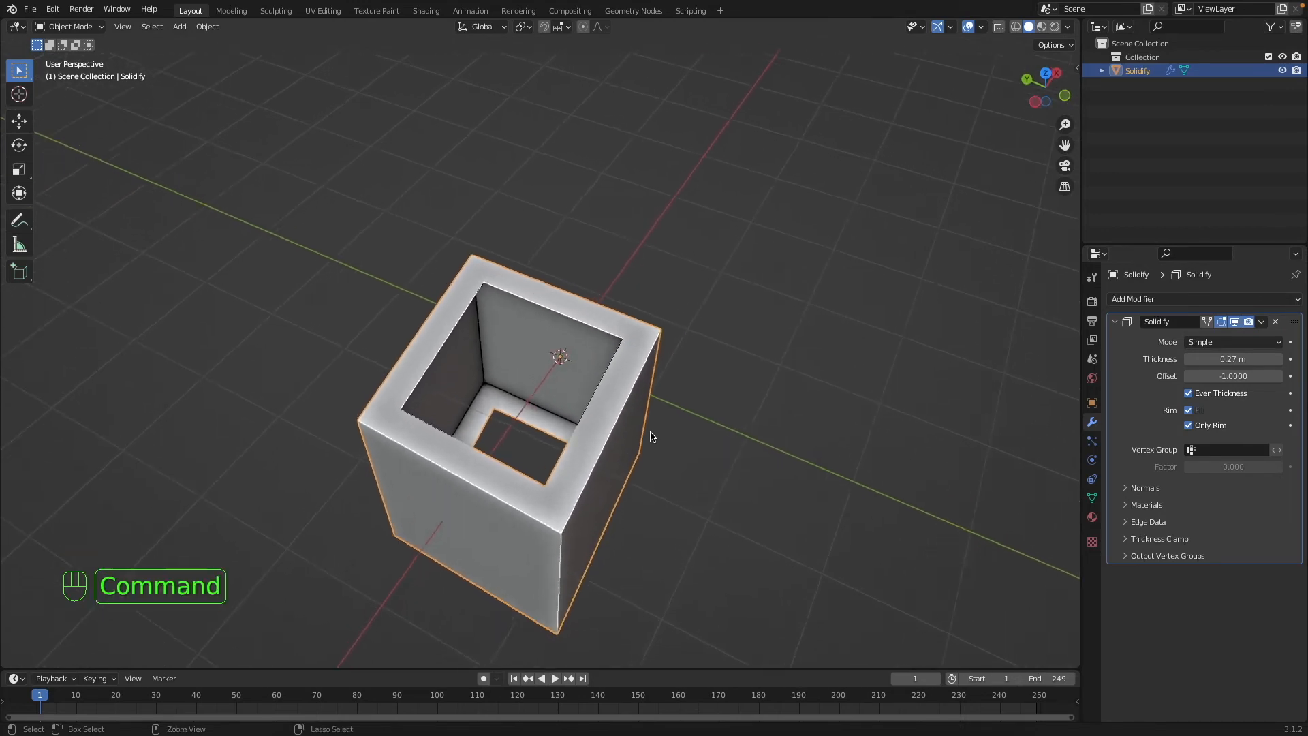
{"action": "scroll", "coordinate": [651, 433], "scroll_direction": "up", "scroll_amount": 5, "text": "super"}
{"action": "scroll", "coordinate": [599, 444], "scroll_direction": "up", "scroll_amount": 10}
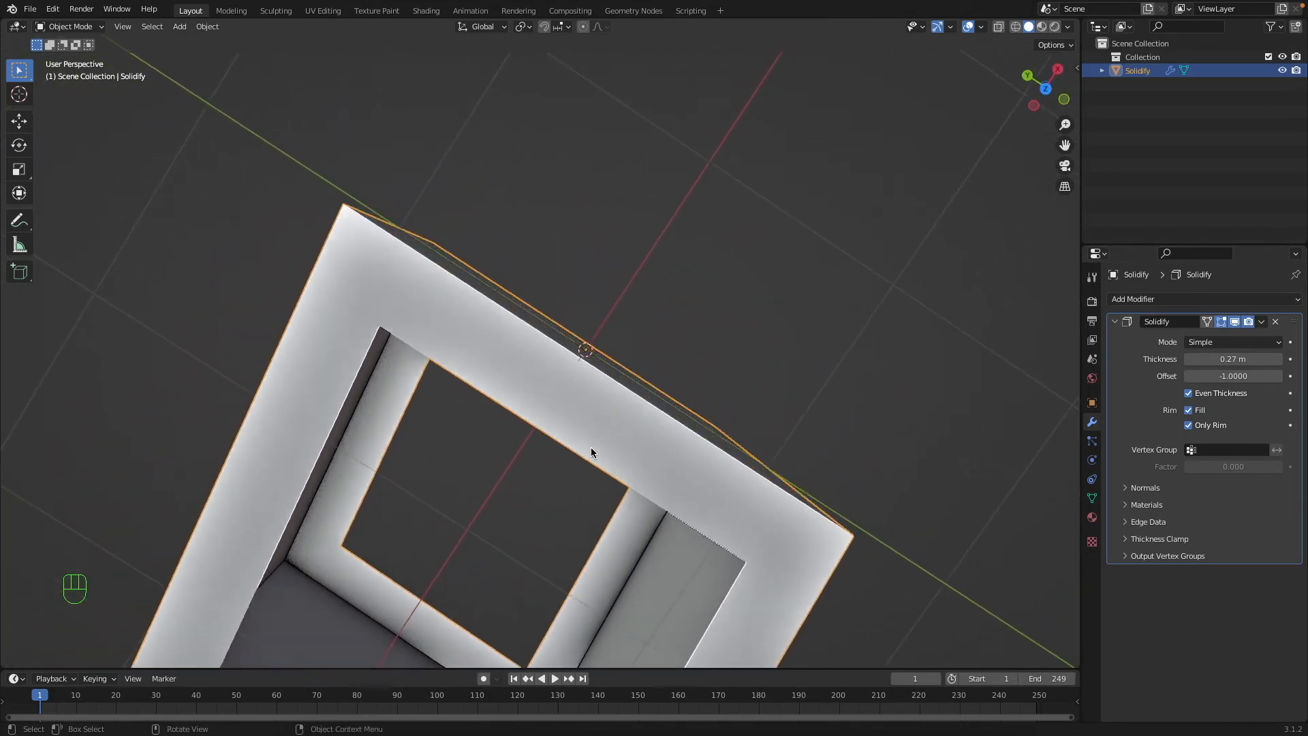
{"action": "scroll", "coordinate": [590, 444], "scroll_direction": "down", "scroll_amount": 6}
{"action": "scroll", "coordinate": [590, 445], "scroll_direction": "down", "scroll_amount": 6}
{"action": "scroll", "coordinate": [590, 446], "scroll_direction": "up", "scroll_amount": 2}
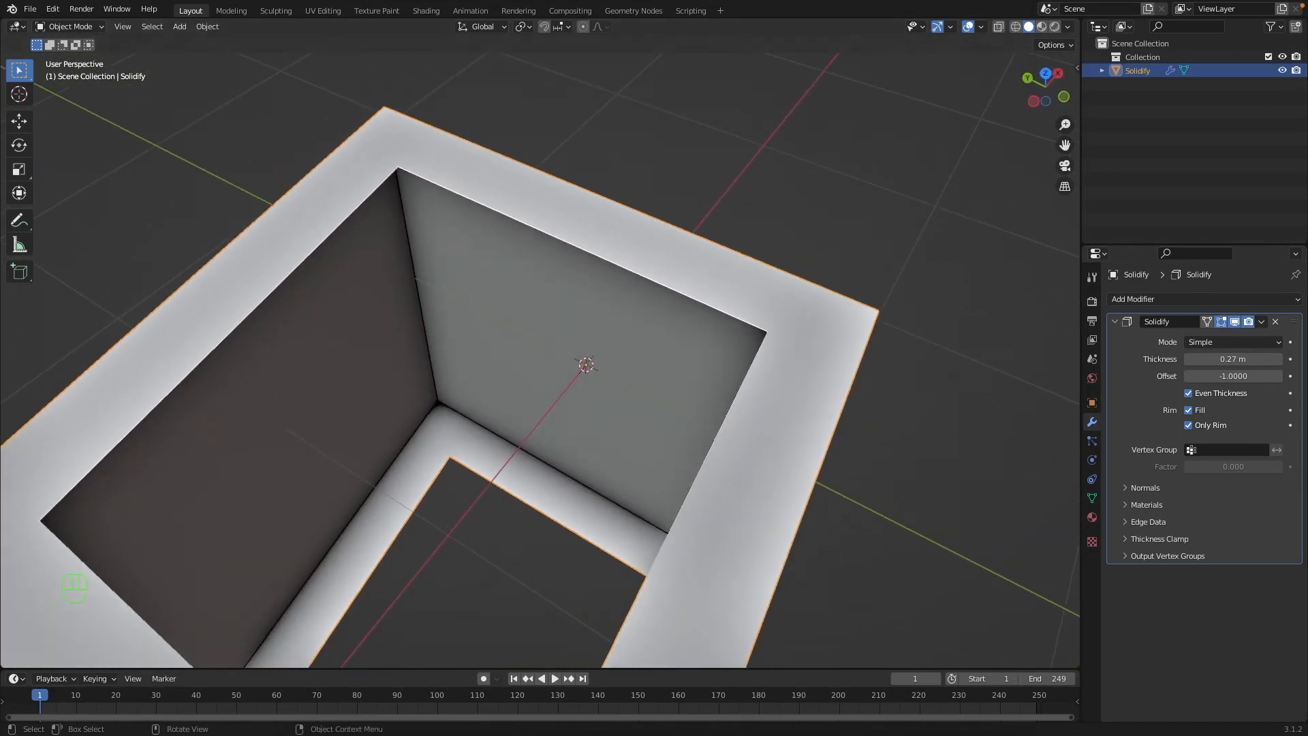
{"action": "scroll", "coordinate": [654, 448], "scroll_direction": "down", "scroll_amount": 3, "text": "super"}
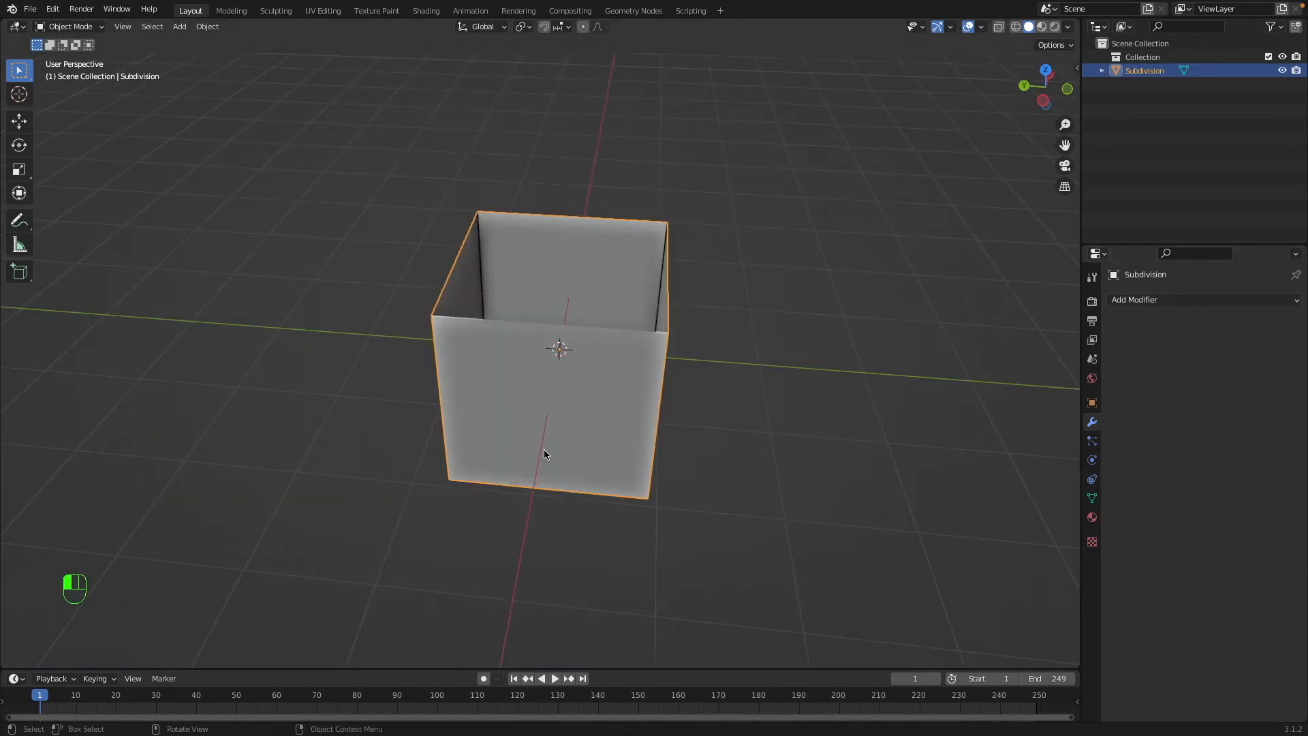
{"action": "scroll", "coordinate": [543, 449], "scroll_direction": "up", "scroll_amount": 5}
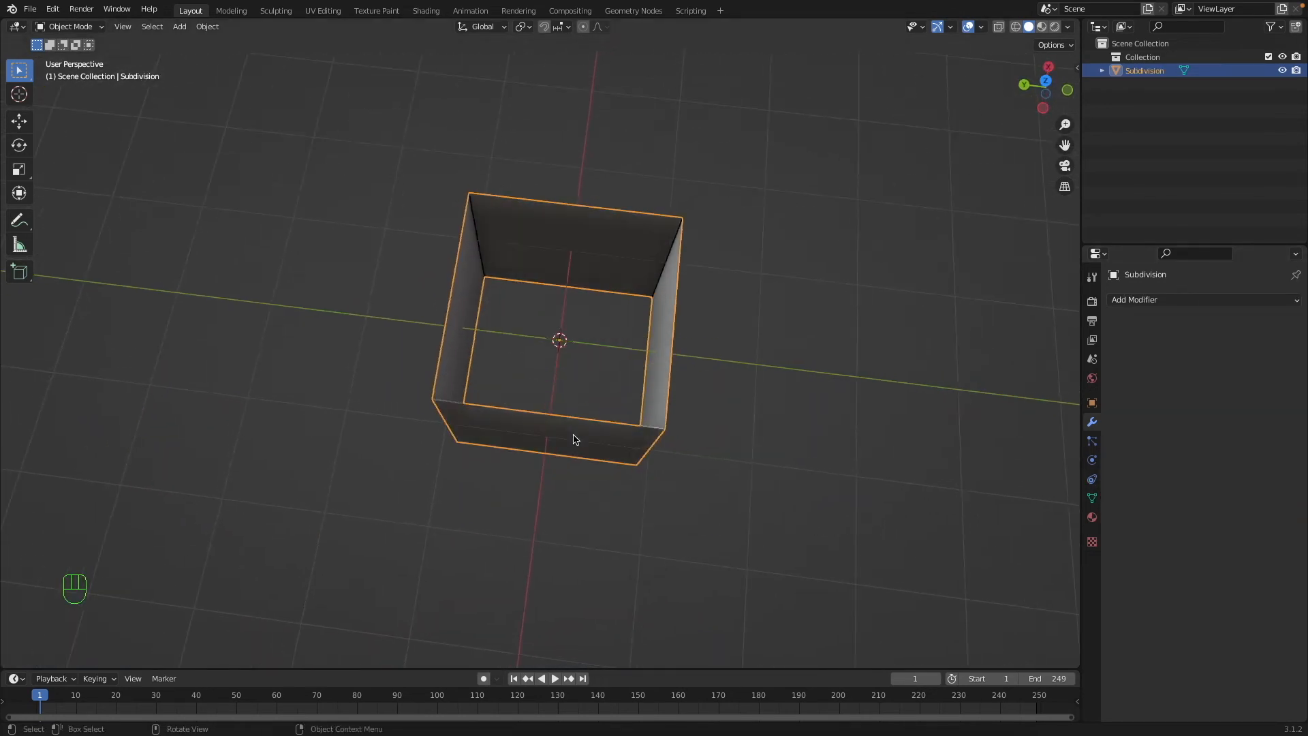
Add a Subdivision Surface modifier to the open four-walled box and view the rounded shape from above.
{"action": "scroll", "coordinate": [551, 443], "scroll_direction": "up", "scroll_amount": 3, "text": "super"}
{"action": "scroll", "coordinate": [553, 439], "scroll_direction": "down", "scroll_amount": 5}
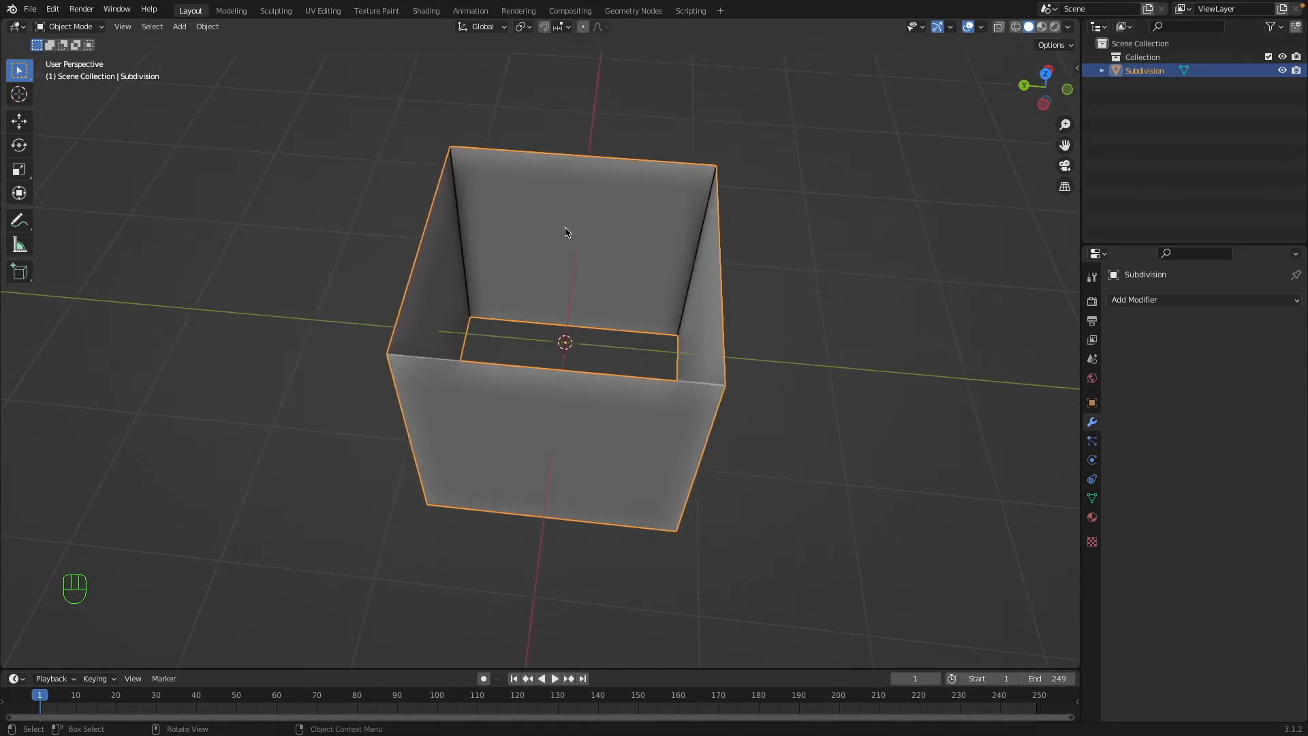
{"action": "scroll", "coordinate": [528, 356], "scroll_direction": "left", "scroll_amount": 8}
{"action": "scroll", "coordinate": [518, 340], "scroll_direction": "right", "scroll_amount": 5}
{"action": "scroll", "coordinate": [531, 313], "scroll_direction": "left", "scroll_amount": 8}
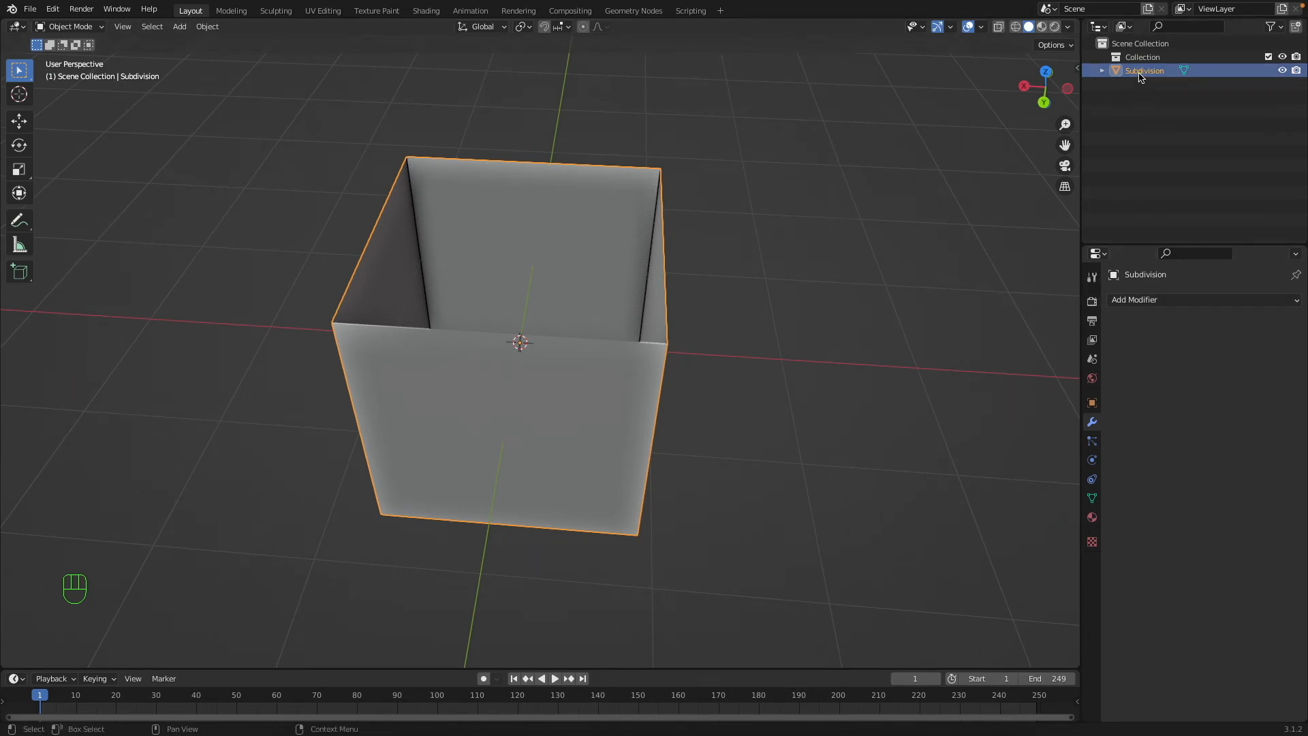
{"action": "left_click", "coordinate": [1158, 300]}
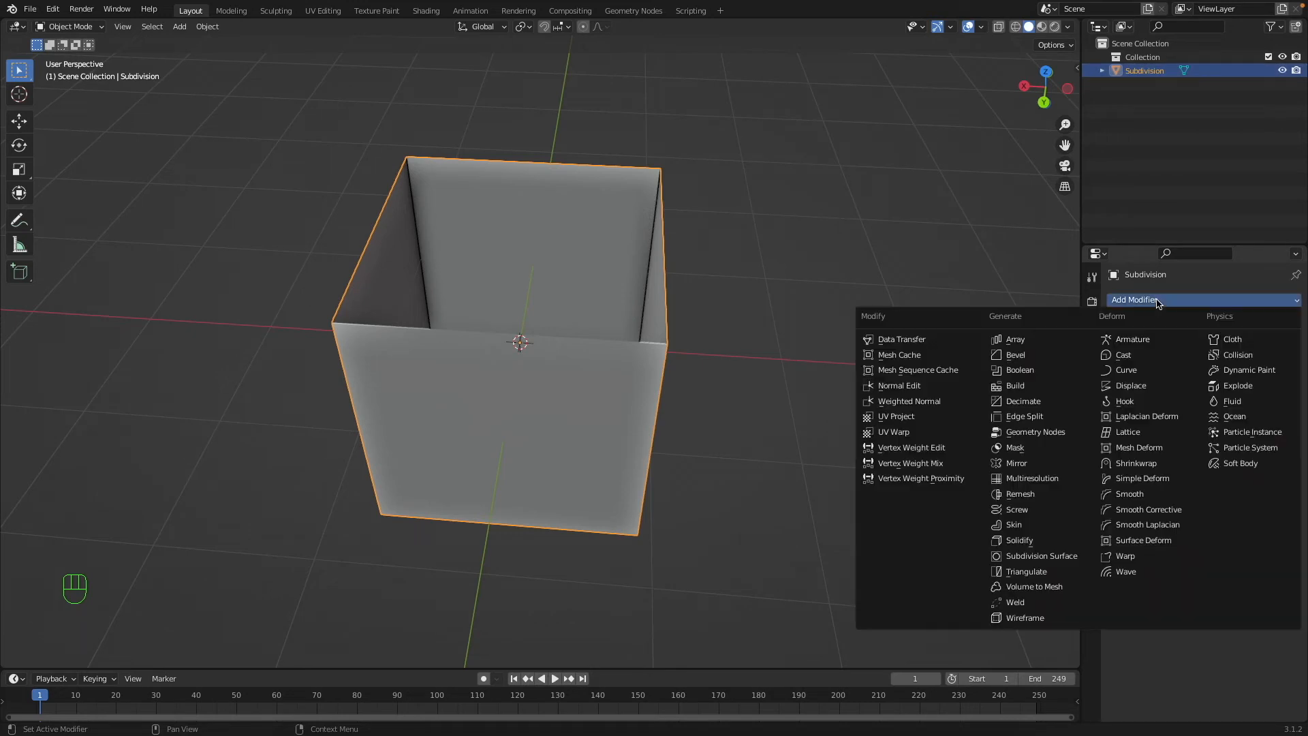
{"action": "left_click", "coordinate": [1032, 556]}
{"action": "middle_click_drag", "start_coordinate": [691, 335], "coordinate": [691, 334]}
{"action": "middle_click_drag", "start_coordinate": [686, 332], "coordinate": [545, 305]}
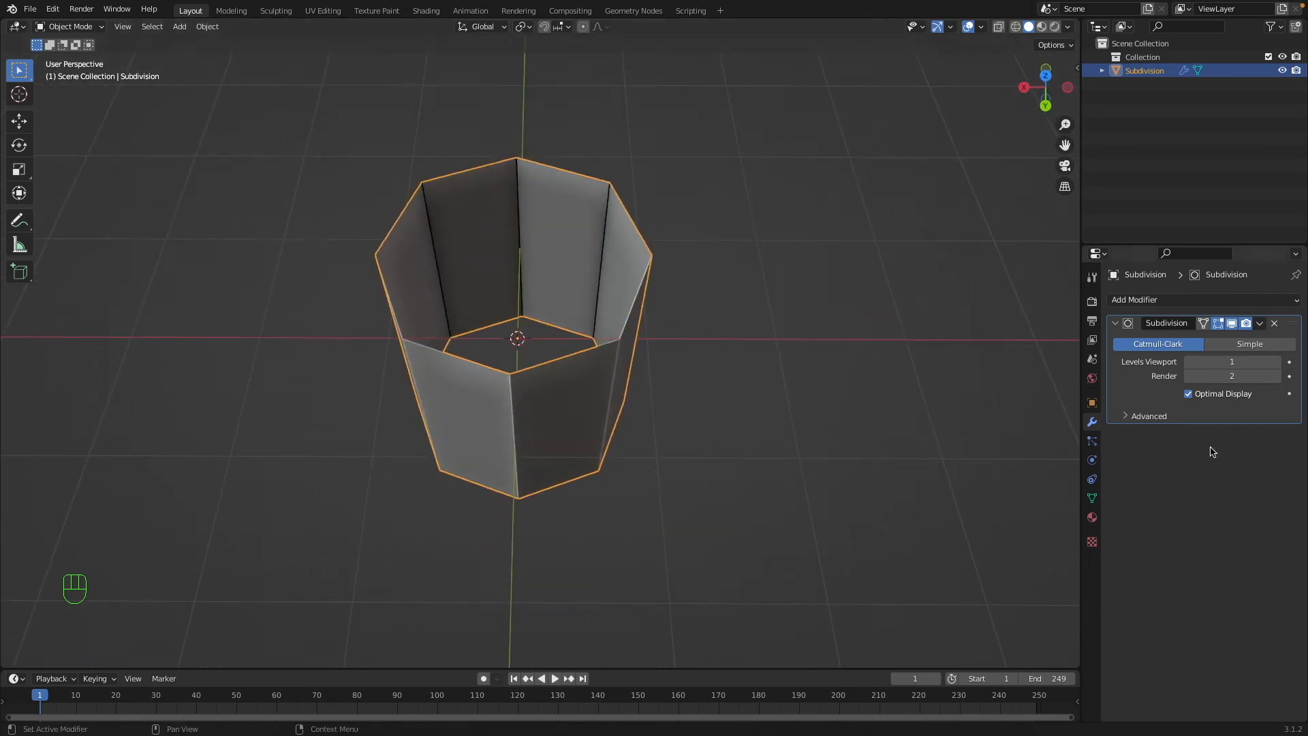
Raise the Subdivision modifier's viewport levels to 4.
{"action": "left_click", "coordinate": [1277, 361]}
{"action": "left_click", "coordinate": [1277, 362]}
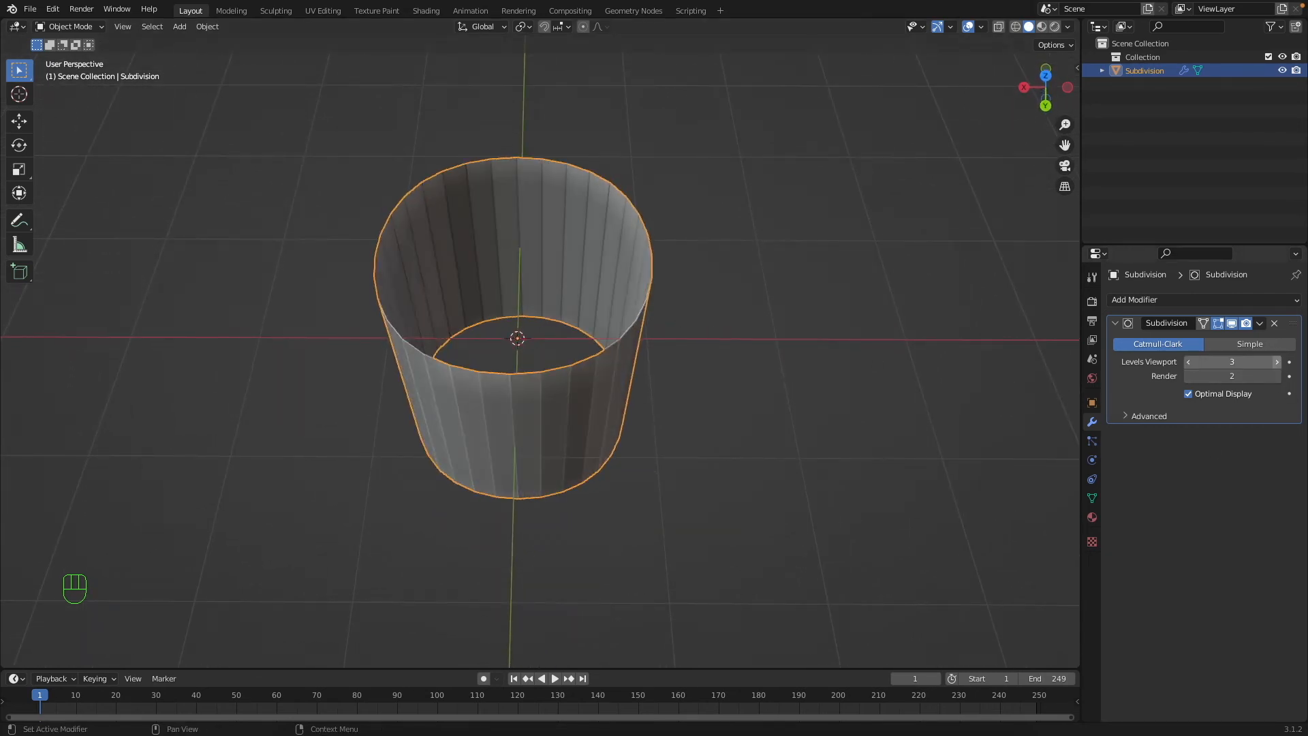
{"action": "left_click", "coordinate": [1279, 365]}
{"action": "middle_click_drag", "start_coordinate": [1003, 371], "coordinate": [694, 245]}
Fill the upper and lower open edge loops of the box in Edit Mode and return to Object Mode.
{"action": "key", "text": "Tab"}
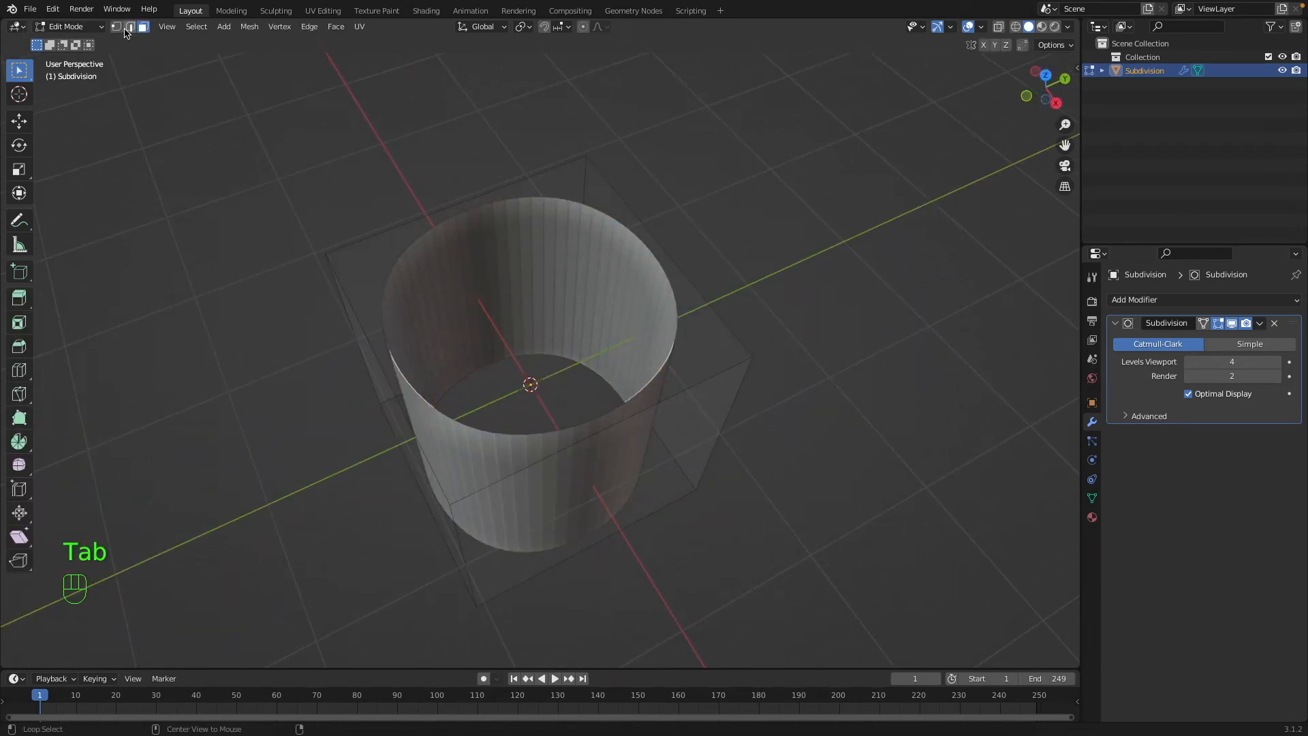
{"action": "left_click", "coordinate": [126, 31]}
{"action": "left_click", "coordinate": [747, 287], "text": "alt"}
{"action": "key", "text": "f"}
{"action": "left_click", "coordinate": [637, 524], "text": "alt"}
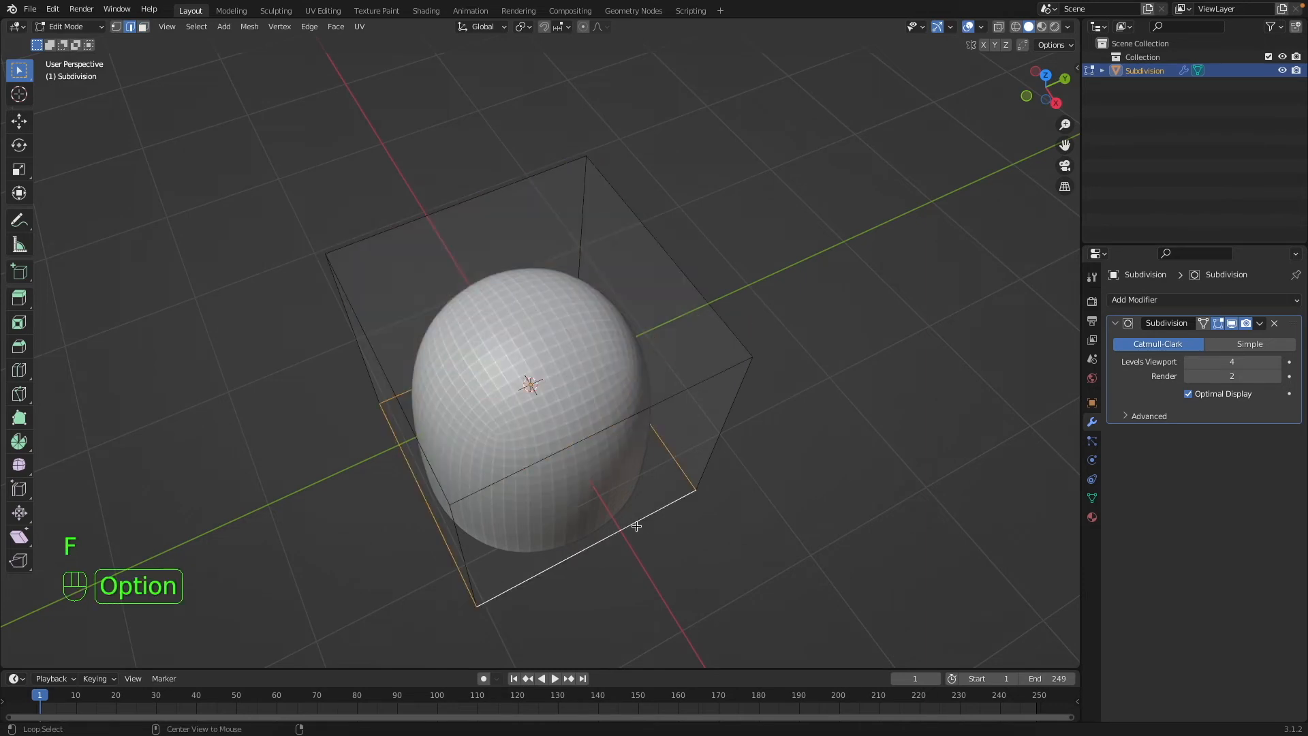
{"action": "key", "text": "f"}
{"action": "key", "text": "Tab"}
Set the Subdivision modifier's viewport levels to 2 and inspect the faceted sphere.
{"action": "middle_click_drag", "start_coordinate": [635, 528], "coordinate": [637, 525]}
{"action": "scroll", "coordinate": [643, 524], "scroll_direction": "up", "scroll_amount": 2, "text": "super"}
{"action": "mouse_move", "coordinate": [1248, 364]}
{"action": "left_mouse_down"}
{"action": "mouse_move", "coordinate": [1203, 364]}
{"action": "mouse_move", "coordinate": [1248, 364]}
{"action": "left_mouse_up"}
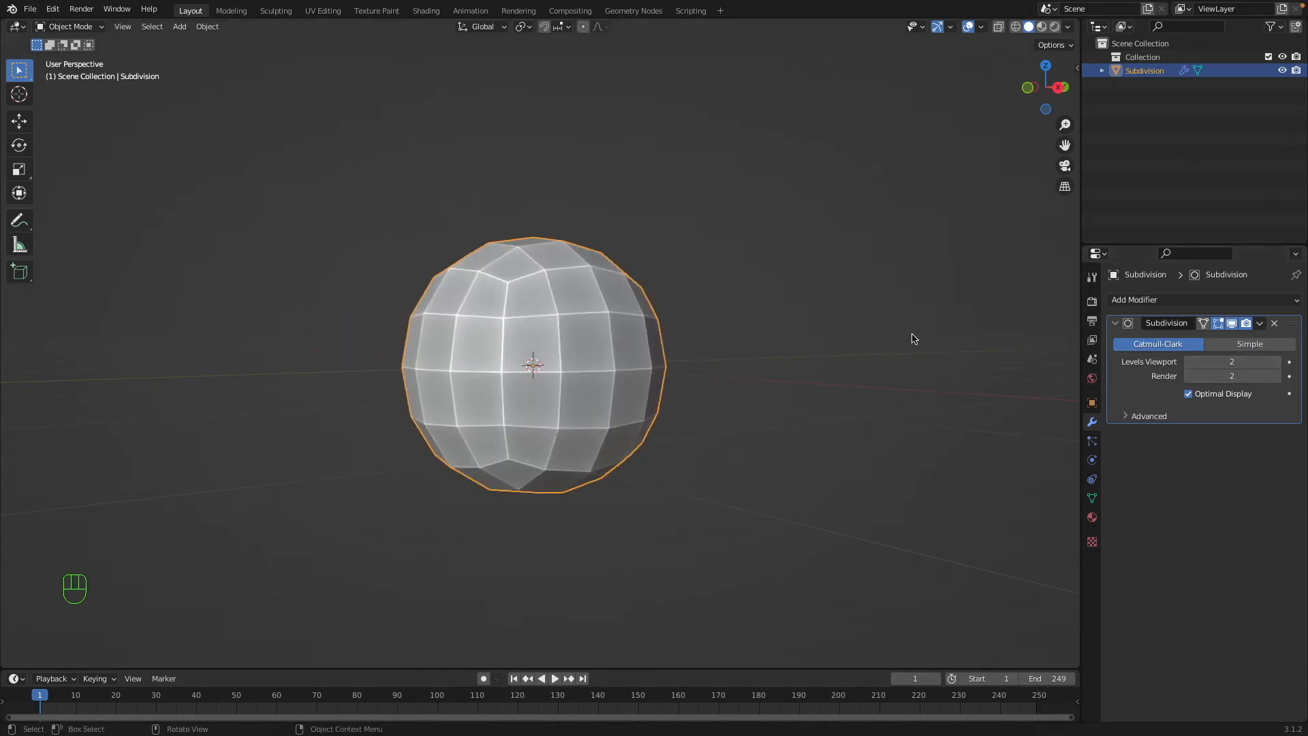
{"action": "middle_click_drag", "start_coordinate": [649, 312], "coordinate": [661, 305]}
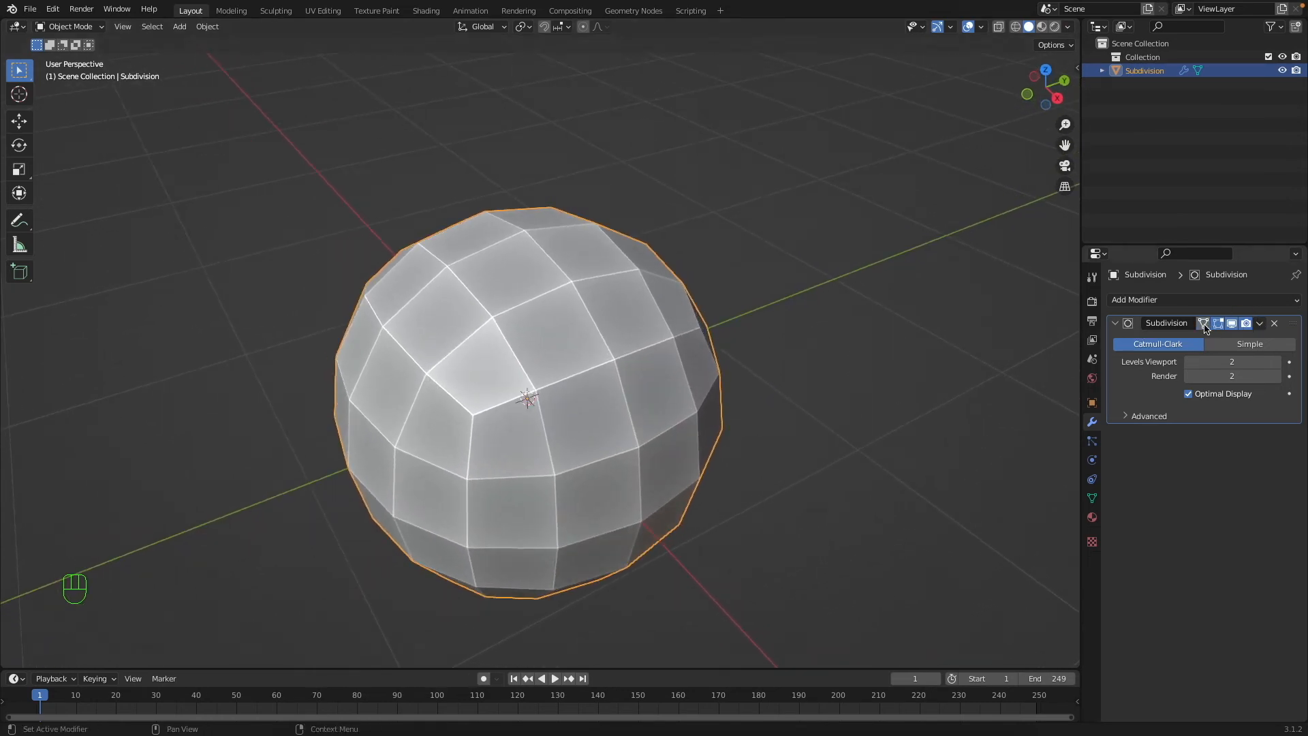
Switch the Subdivision type to Simple, apply the modifier, and open the divided cube in Edit Mode.
{"action": "left_click", "coordinate": [1257, 344]}
{"action": "key", "text": "Tab"}
{"action": "key", "text": "Tab"}
{"action": "key", "text": "super+a"}
{"action": "key", "text": "Tab"}
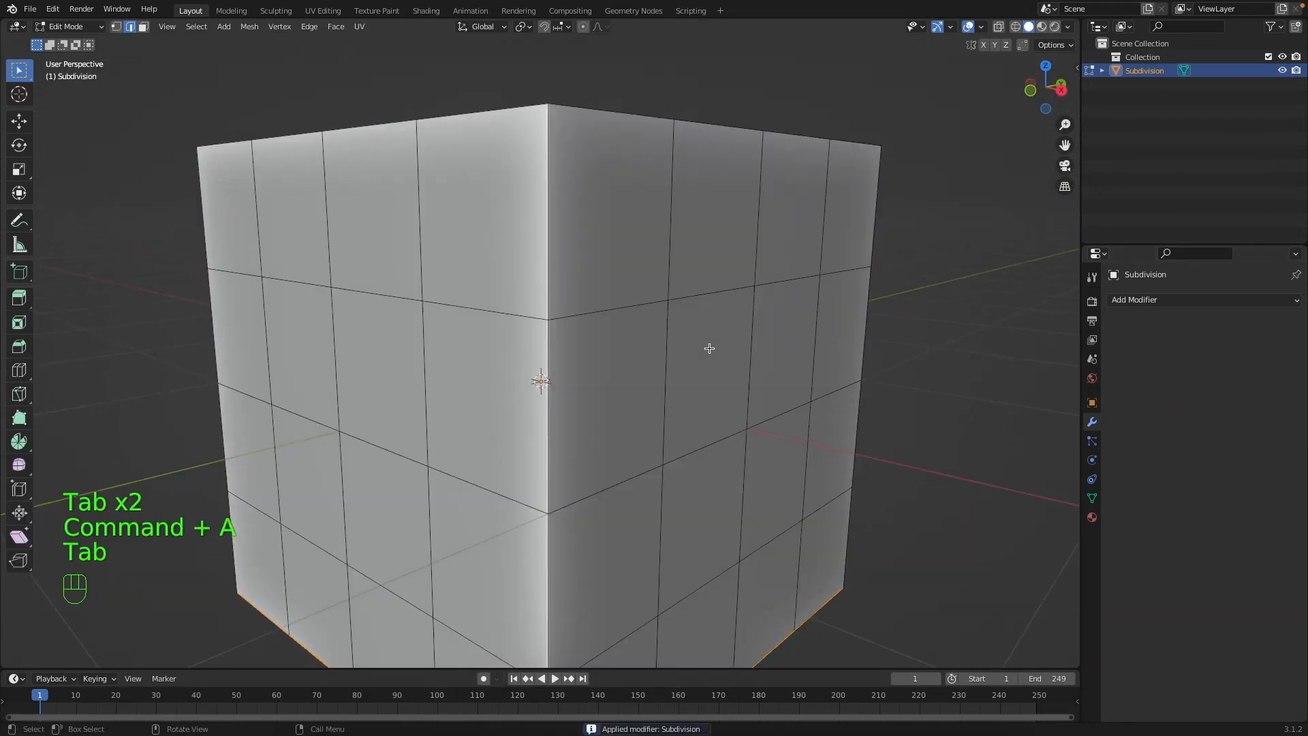
Inspect the divided cube from several sides and undo the Edit Mode change and the applied Simple subdivision.
{"action": "scroll", "coordinate": [633, 341], "scroll_direction": "up", "scroll_amount": 5}
{"action": "scroll", "coordinate": [634, 341], "scroll_direction": "down", "scroll_amount": 8, "text": "super"}
{"action": "scroll", "coordinate": [558, 333], "scroll_direction": "left", "scroll_amount": 10}
{"action": "scroll", "coordinate": [558, 334], "scroll_direction": "left", "scroll_amount": 1}
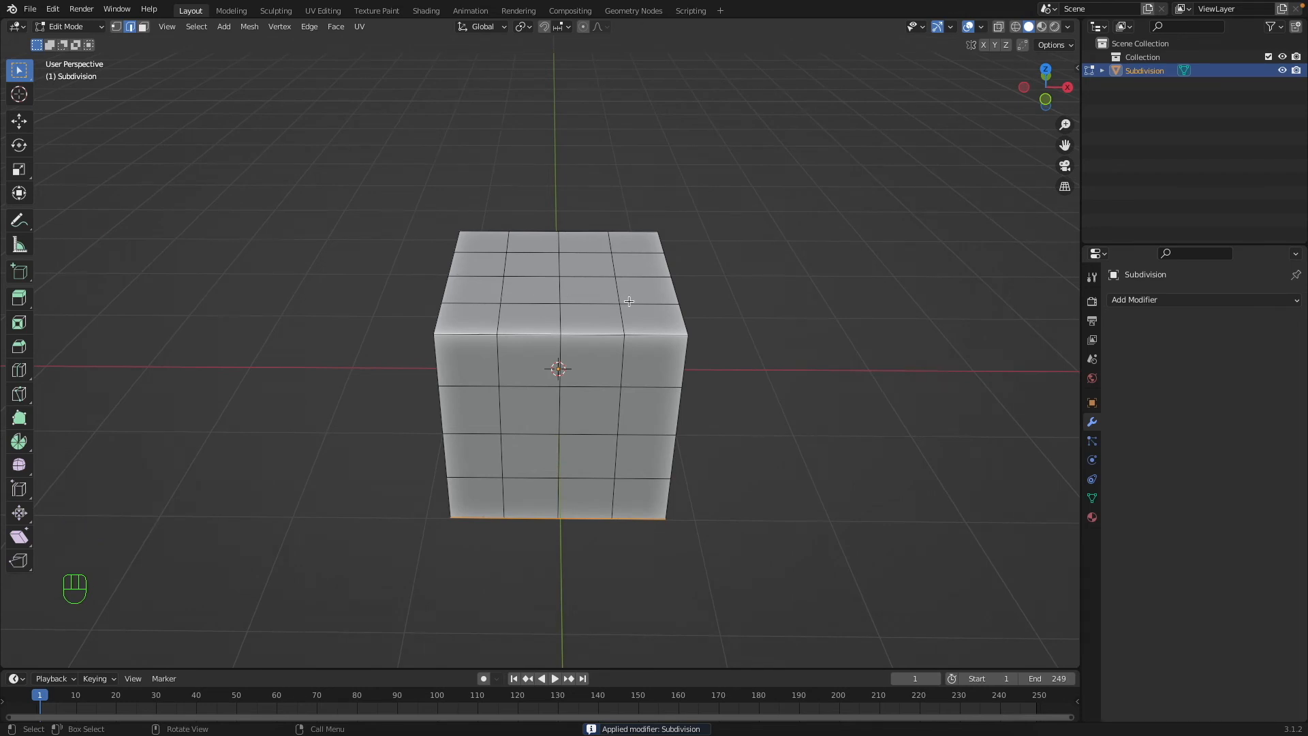
{"action": "scroll", "coordinate": [703, 350], "scroll_direction": "left", "scroll_amount": 10}
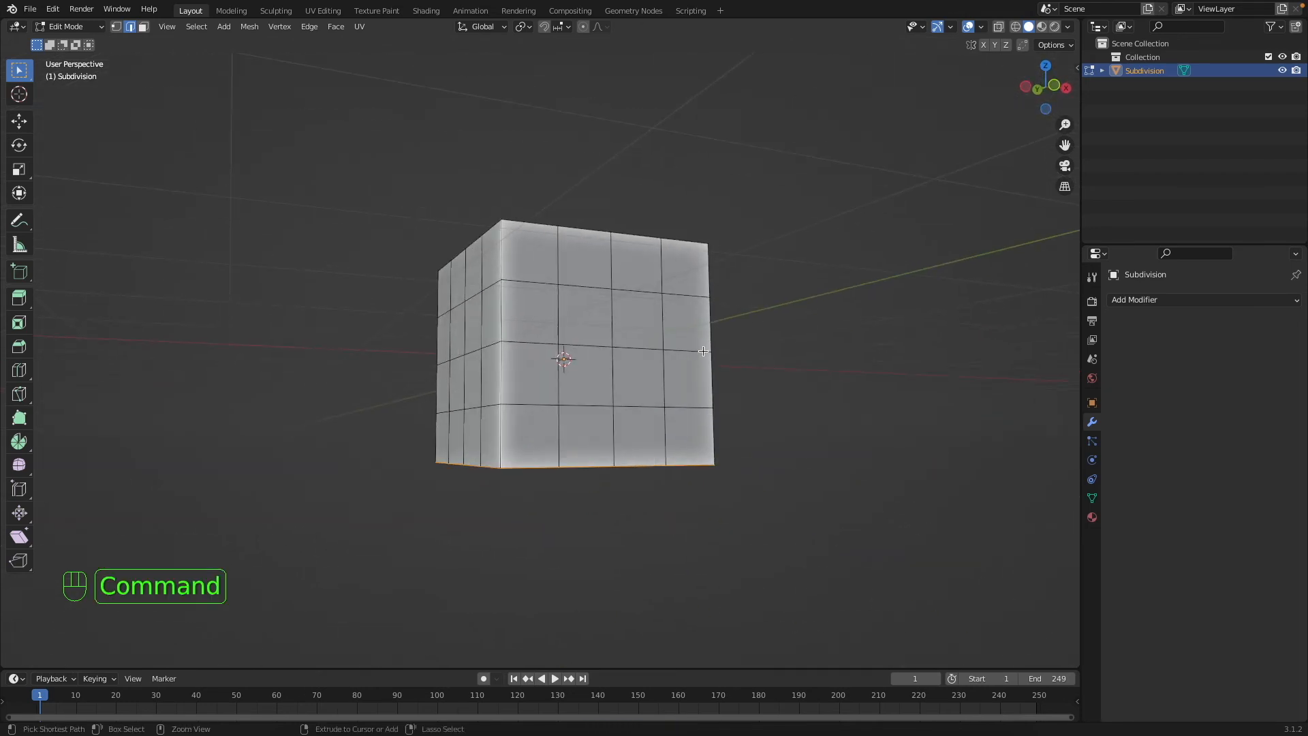
{"action": "key", "text": "super+z"}
{"action": "key", "text": "super+z"}
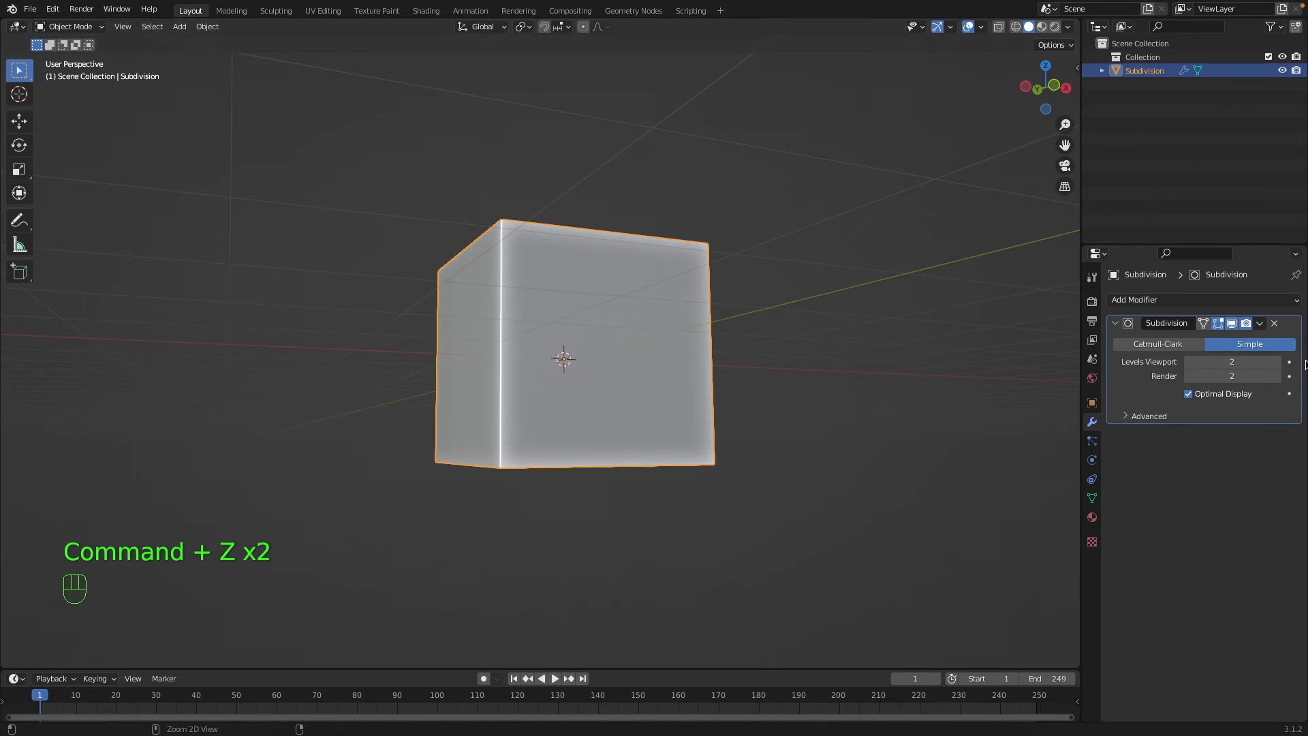
Switch the Subdivision type to Catmull-Clark and try applying the modifier to inspect the rounded mesh in Edit Mode.
{"action": "left_click", "coordinate": [1191, 346]}
{"action": "scroll", "coordinate": [885, 402], "scroll_direction": "left", "scroll_amount": 5}
{"action": "key", "text": "Tab"}
{"action": "key", "text": "Tab"}
{"action": "key", "text": "super+a"}
{"action": "key", "text": "Tab"}
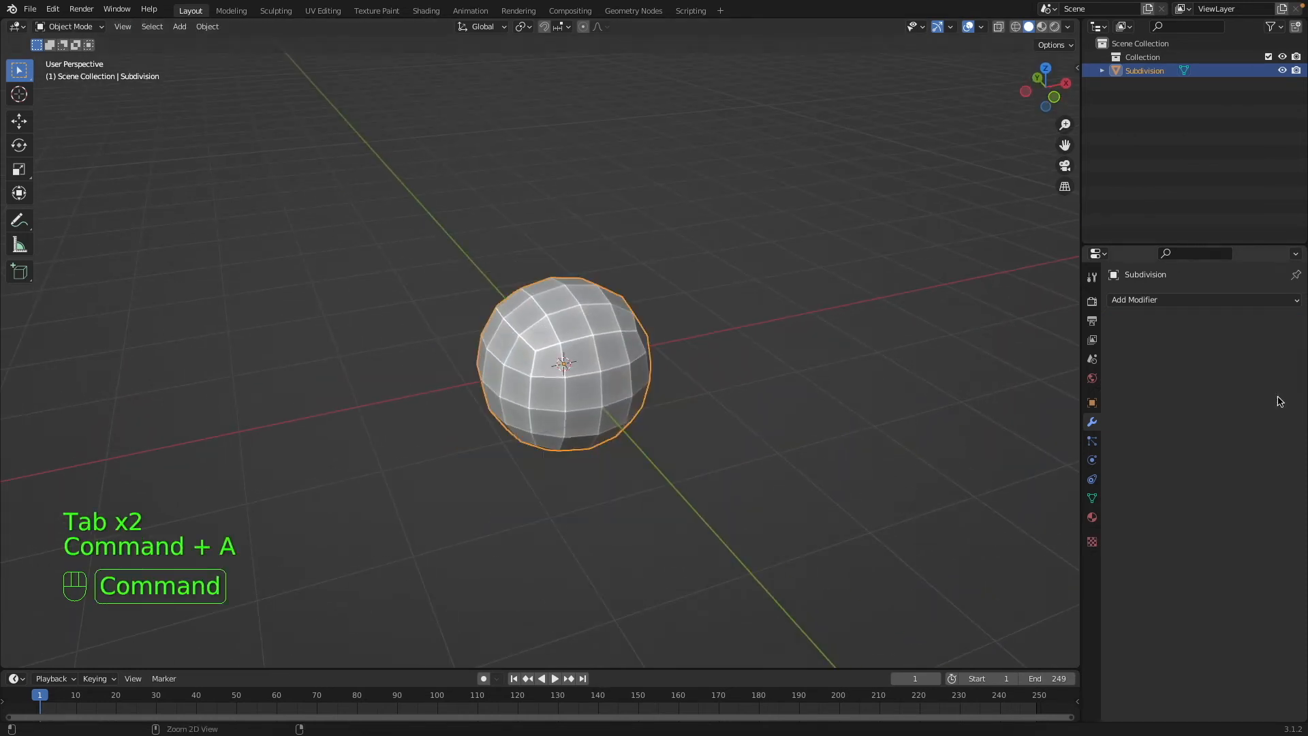
{"action": "scroll", "coordinate": [640, 383], "scroll_direction": "down", "scroll_amount": 5}
{"action": "scroll", "coordinate": [639, 383], "scroll_direction": "up", "scroll_amount": 5}
{"action": "scroll", "coordinate": [639, 383], "scroll_direction": "down", "scroll_amount": 5}
{"action": "scroll", "coordinate": [639, 383], "scroll_direction": "up", "scroll_amount": 5, "text": "super"}
{"action": "scroll", "coordinate": [639, 383], "scroll_direction": "up", "scroll_amount": 5}
{"action": "scroll", "coordinate": [639, 383], "scroll_direction": "up", "scroll_amount": 2}
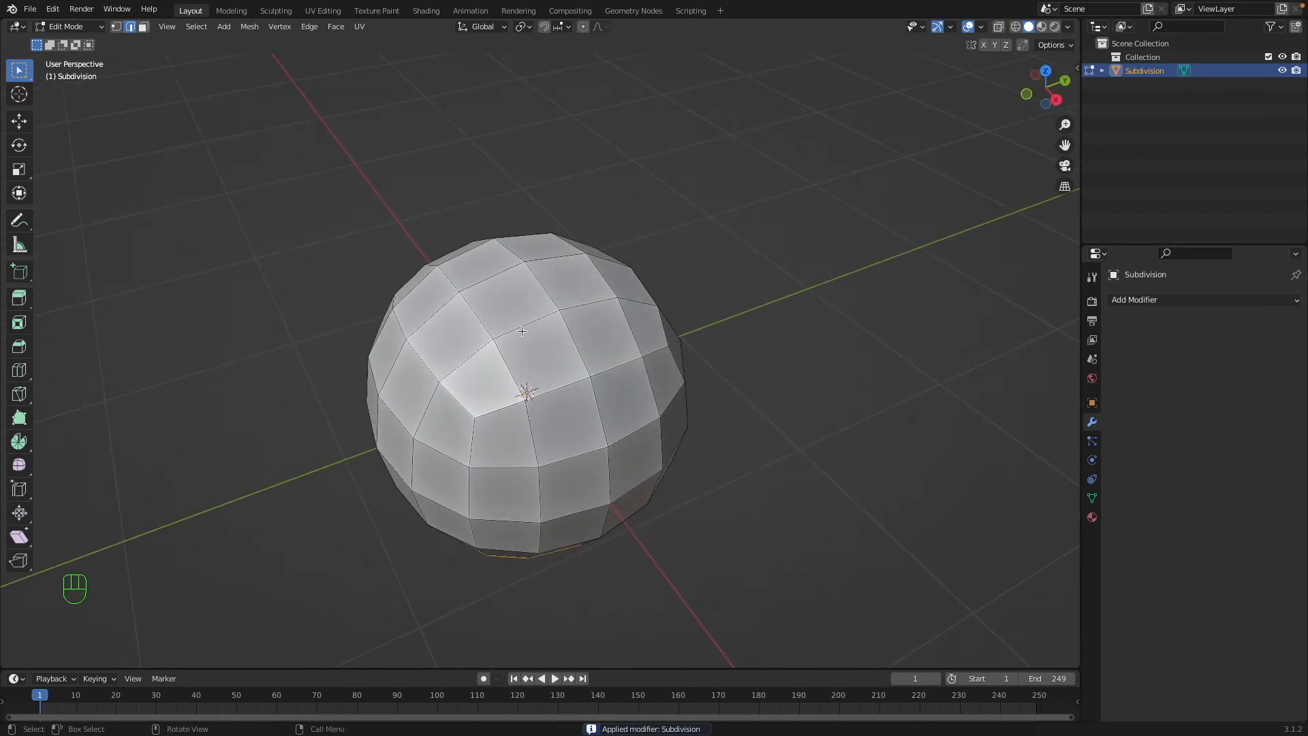
{"action": "key", "text": "super+z"}
{"action": "key", "text": "super+z"}
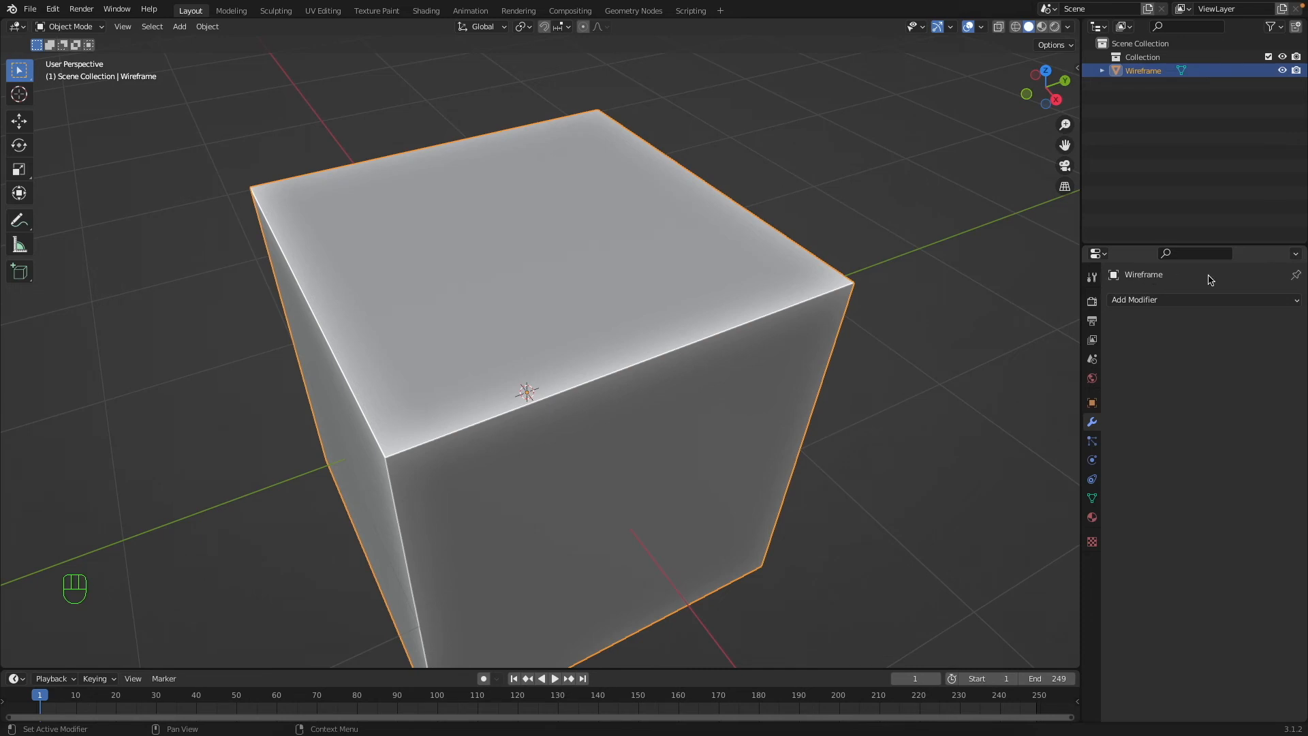
Add a Wireframe modifier to the cube.
{"action": "left_click", "coordinate": [1181, 301]}
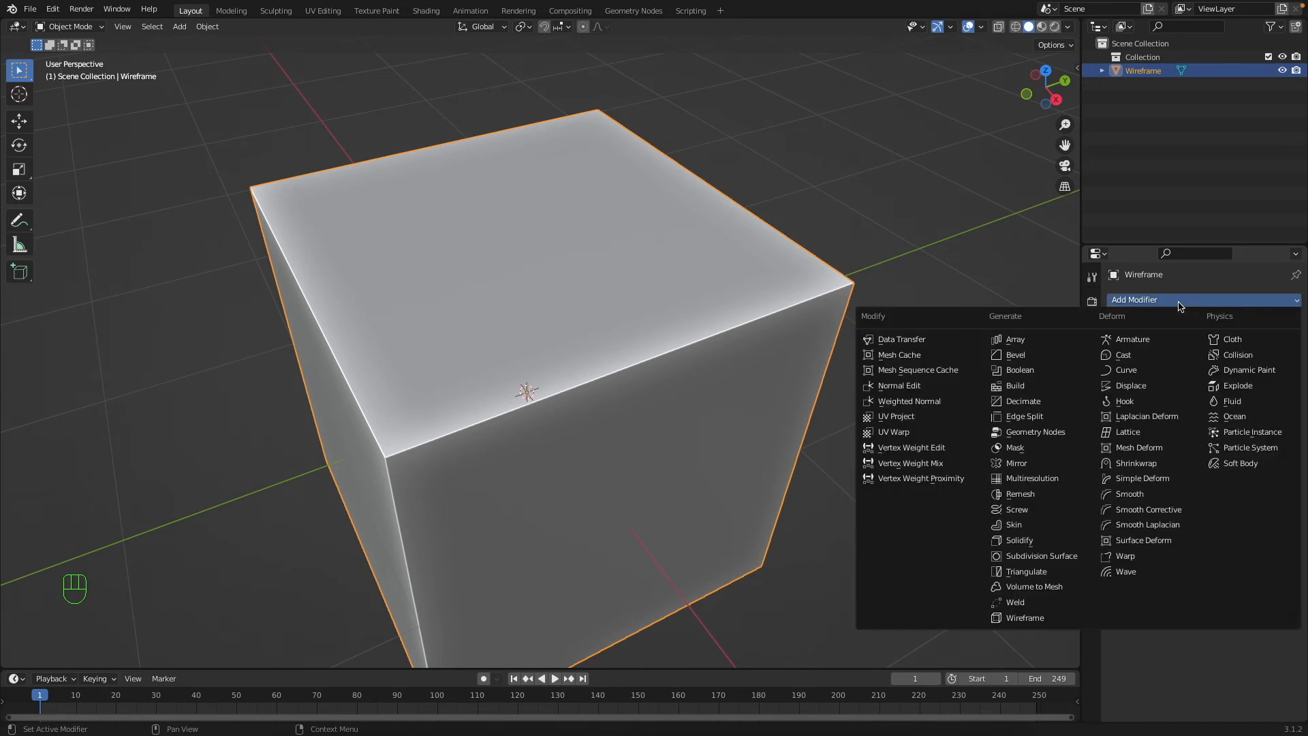
{"action": "left_click", "coordinate": [1035, 618]}
{"action": "middle_click_drag", "start_coordinate": [656, 368], "coordinate": [637, 334]}
{"action": "key", "text": "a"}
{"action": "key", "text": "a"}
{"action": "left_click", "coordinate": [478, 240]}
Set the Wireframe modifier's thickness to 0.179 m and try an offset of -1.
{"action": "left_click_drag", "start_coordinate": [1231, 344], "coordinate": [1283, 344]}
{"action": "middle_click_drag", "start_coordinate": [826, 147], "coordinate": [954, 293]}
{"action": "key", "text": "a"}
{"action": "key", "text": "a"}
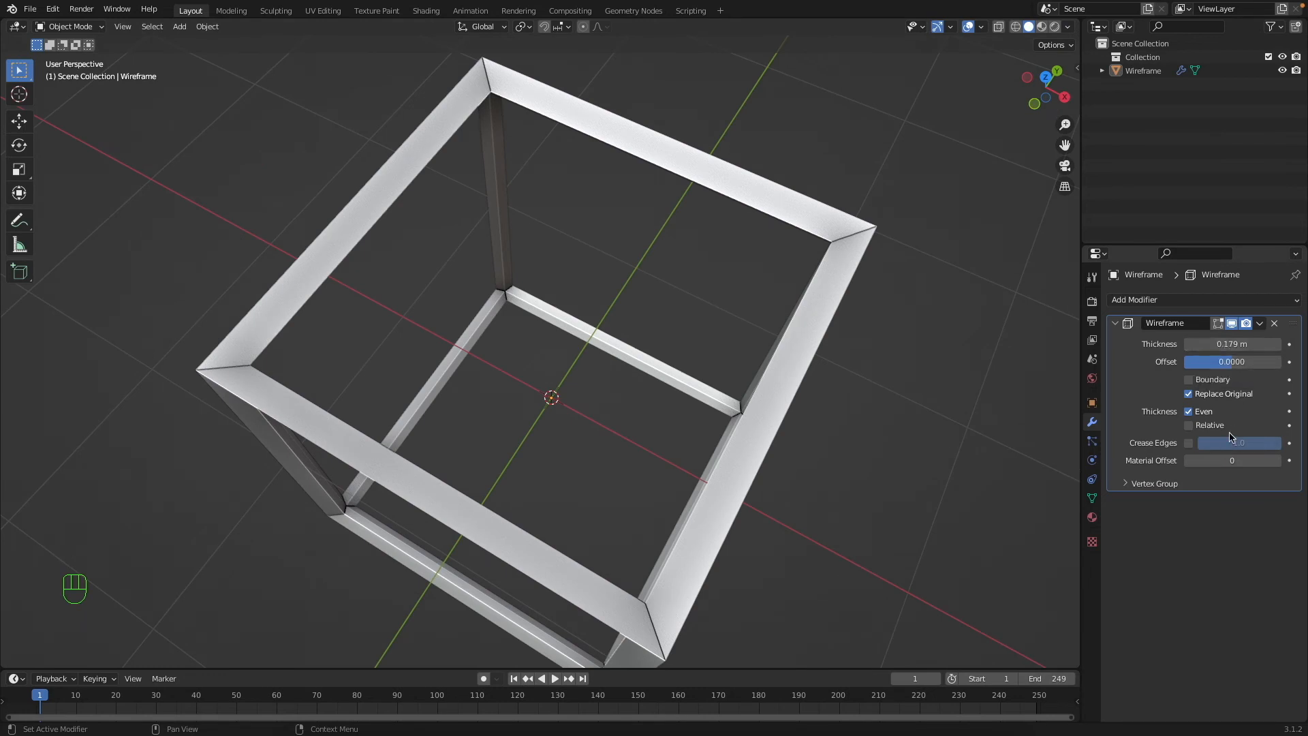
{"action": "left_click_drag", "start_coordinate": [1223, 354], "coordinate": [1189, 361]}
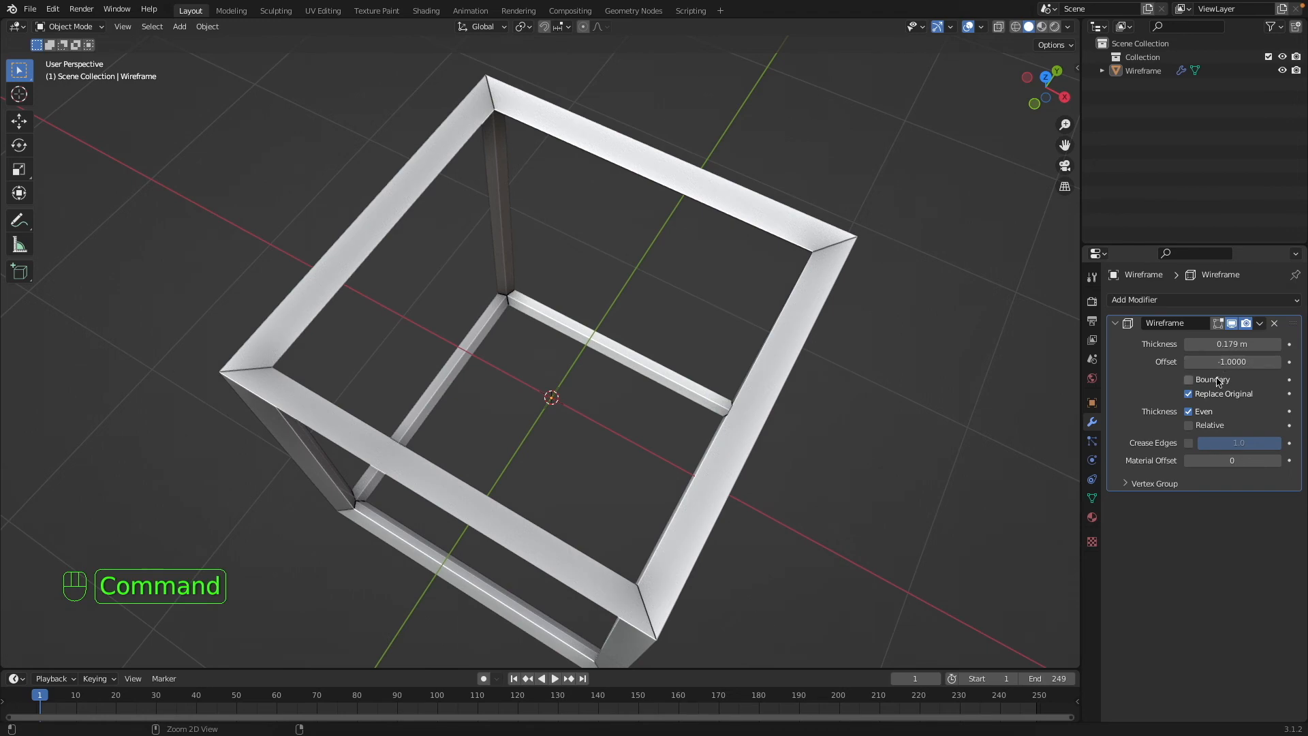
{"action": "key", "text": "super+z"}
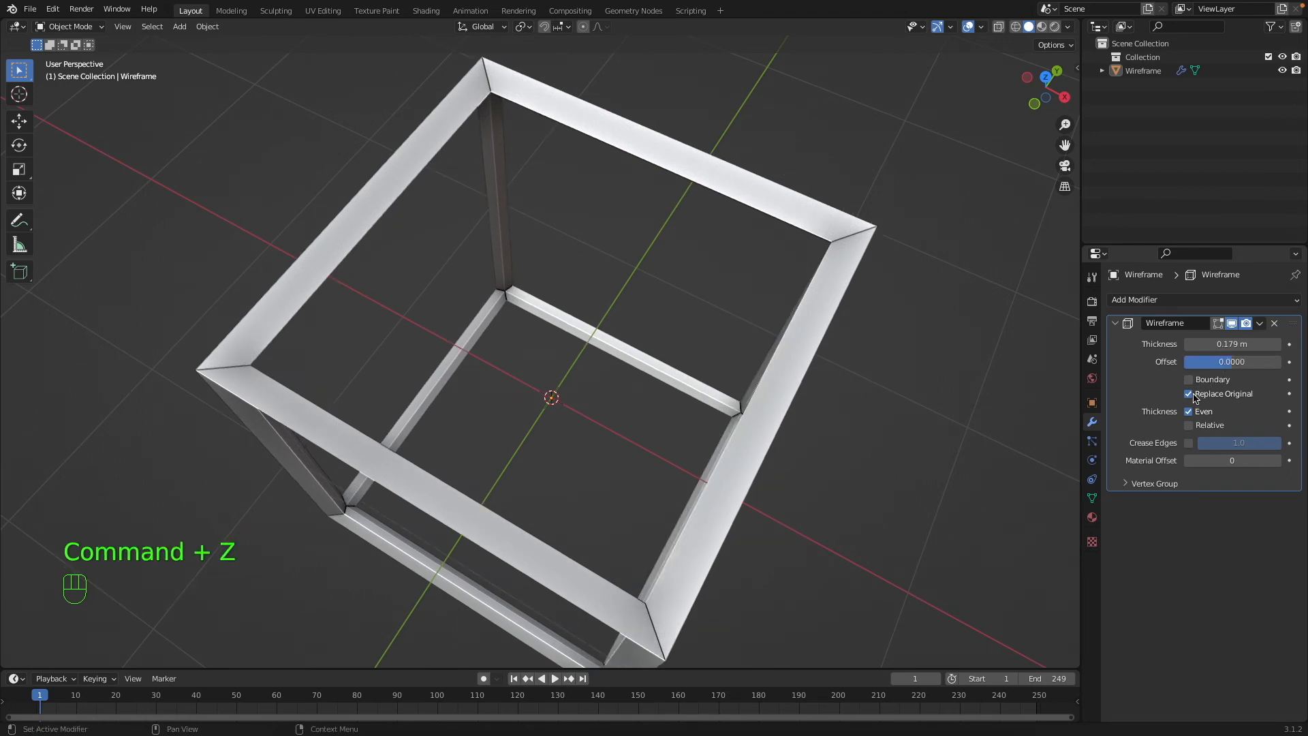
Turn off Replace Original on the Wireframe modifier and check the cube in wireframe shading and Edit Mode.
{"action": "left_click", "coordinate": [1189, 394]}
{"action": "scroll", "coordinate": [512, 354], "scroll_direction": "up", "scroll_amount": 5}
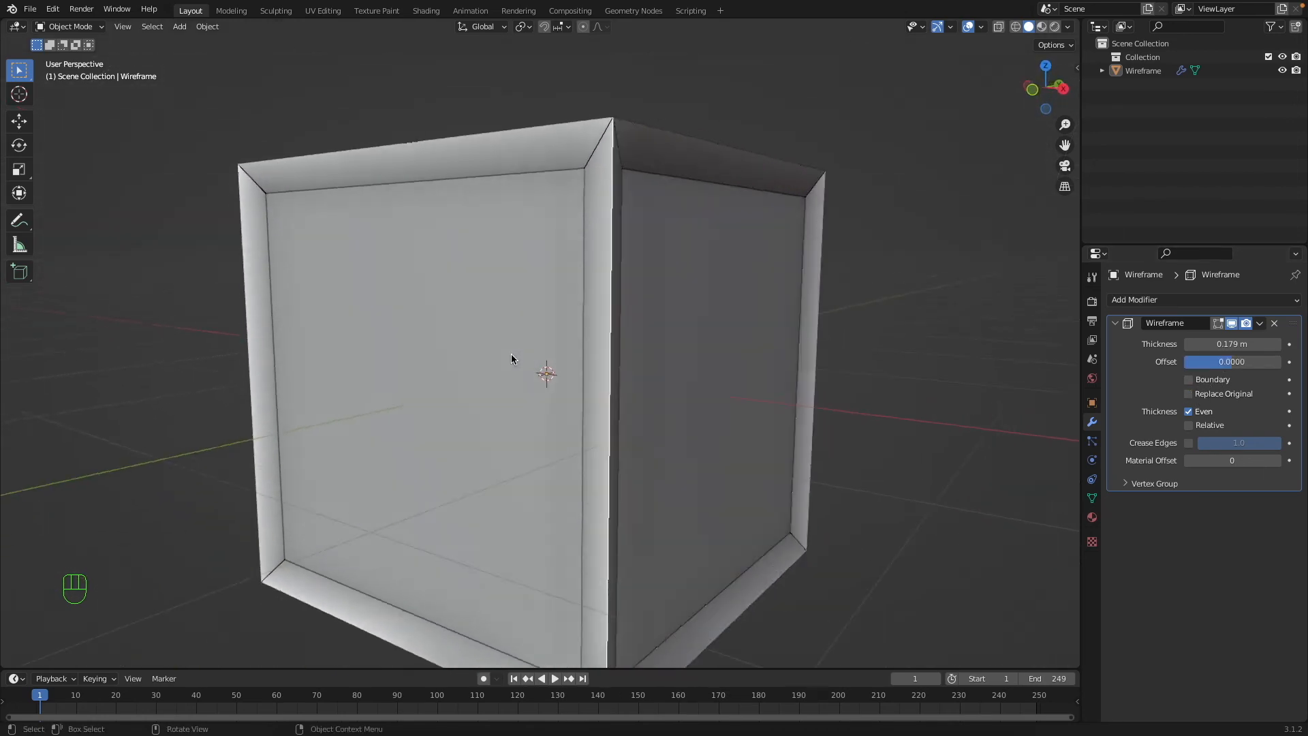
{"action": "key", "text": "shift+z"}
{"action": "scroll", "coordinate": [512, 355], "scroll_direction": "left", "scroll_amount": 10}
{"action": "left_click", "coordinate": [515, 360]}
{"action": "key", "text": "shift+z"}
{"action": "scroll", "coordinate": [518, 351], "scroll_direction": "down", "scroll_amount": 5}
{"action": "key", "text": "Tab"}
Apply the Wireframe modifier and separate the whole mesh by loose parts in Edit Mode.
{"action": "key", "text": "Tab"}
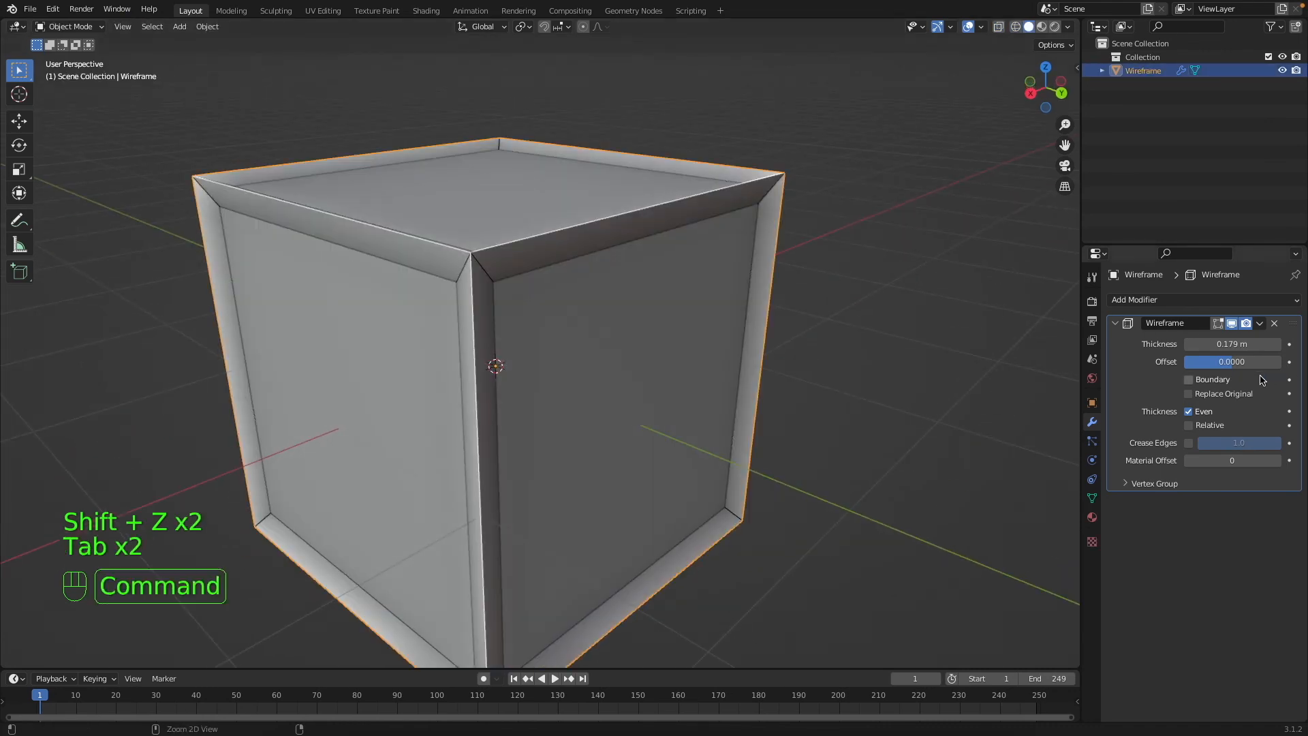
{"action": "key", "text": "super+a"}
{"action": "key", "text": "Tab"}
{"action": "key", "text": "a"}
{"action": "key", "text": "p"}
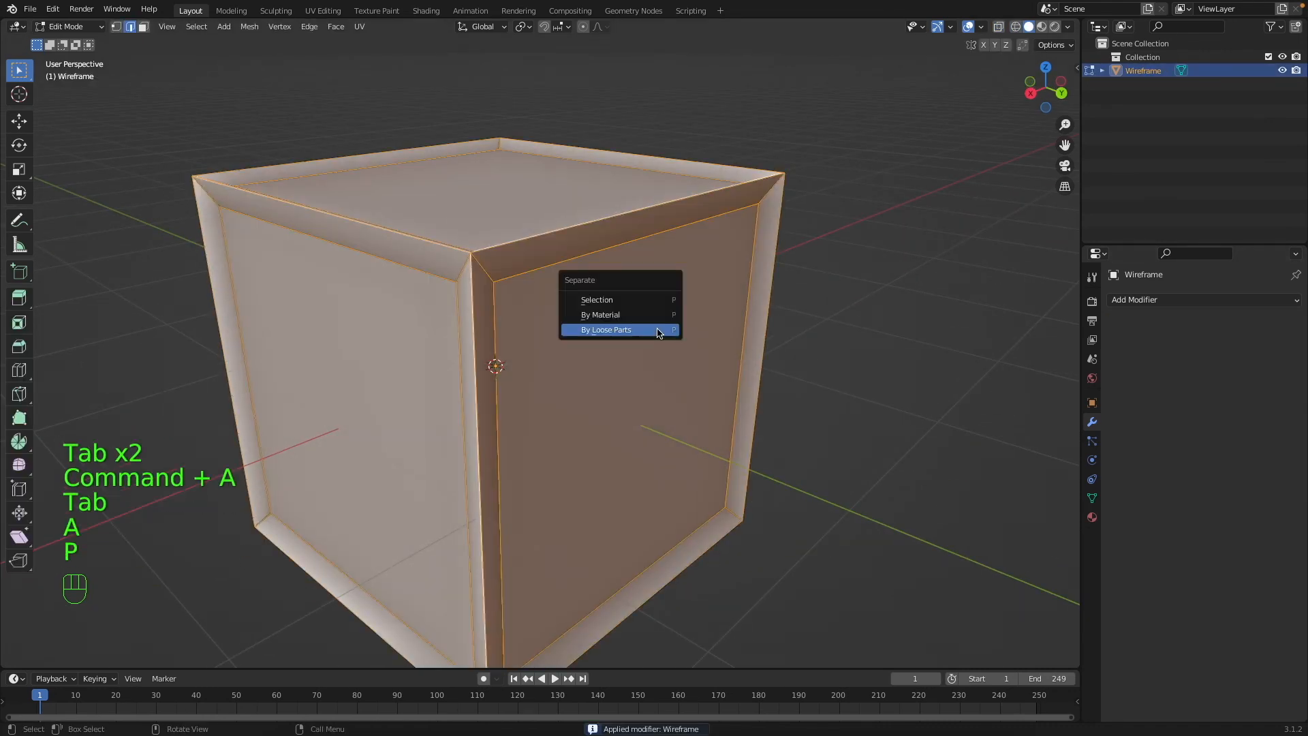
{"action": "left_click", "coordinate": [658, 329]}
{"action": "key", "text": "Tab"}
Try hiding and moving the separated frame, and try moving the inner cube out of it.
{"action": "left_click", "coordinate": [518, 263]}
{"action": "key", "text": "h"}
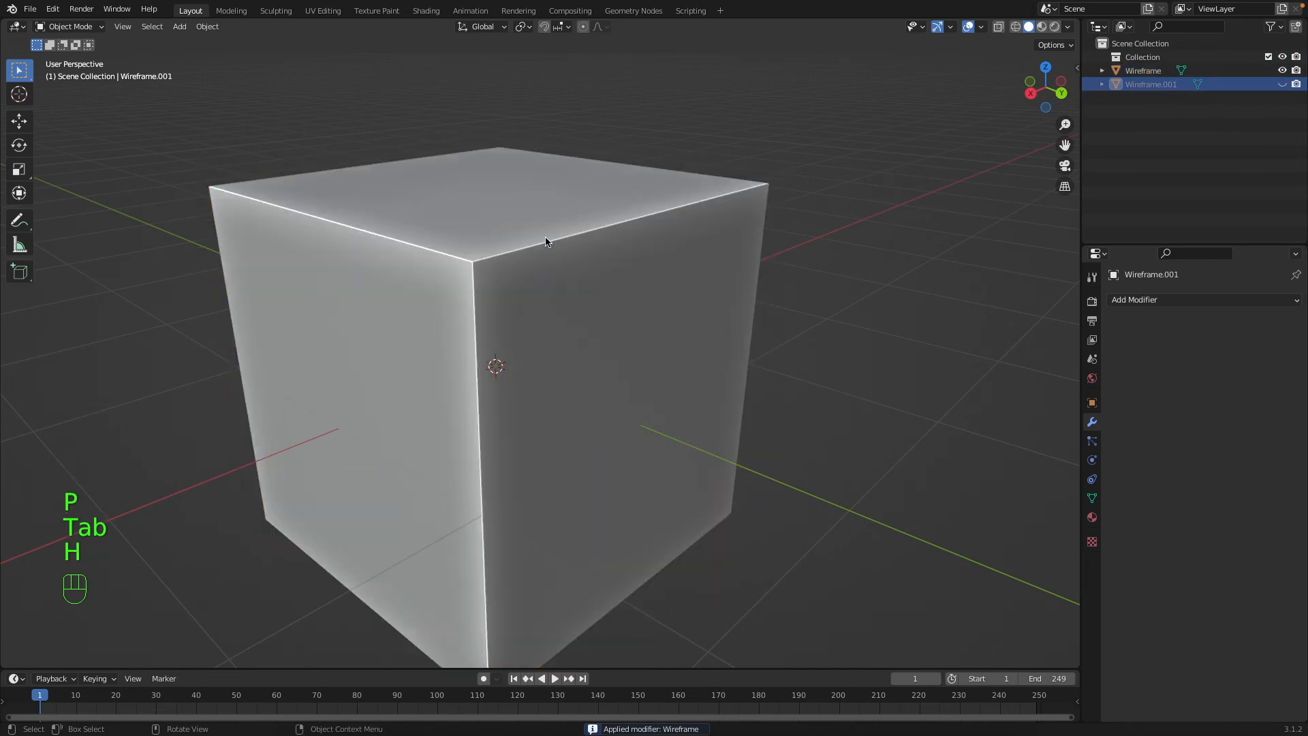
{"action": "key", "text": "super+z"}
{"action": "key", "text": "g"}
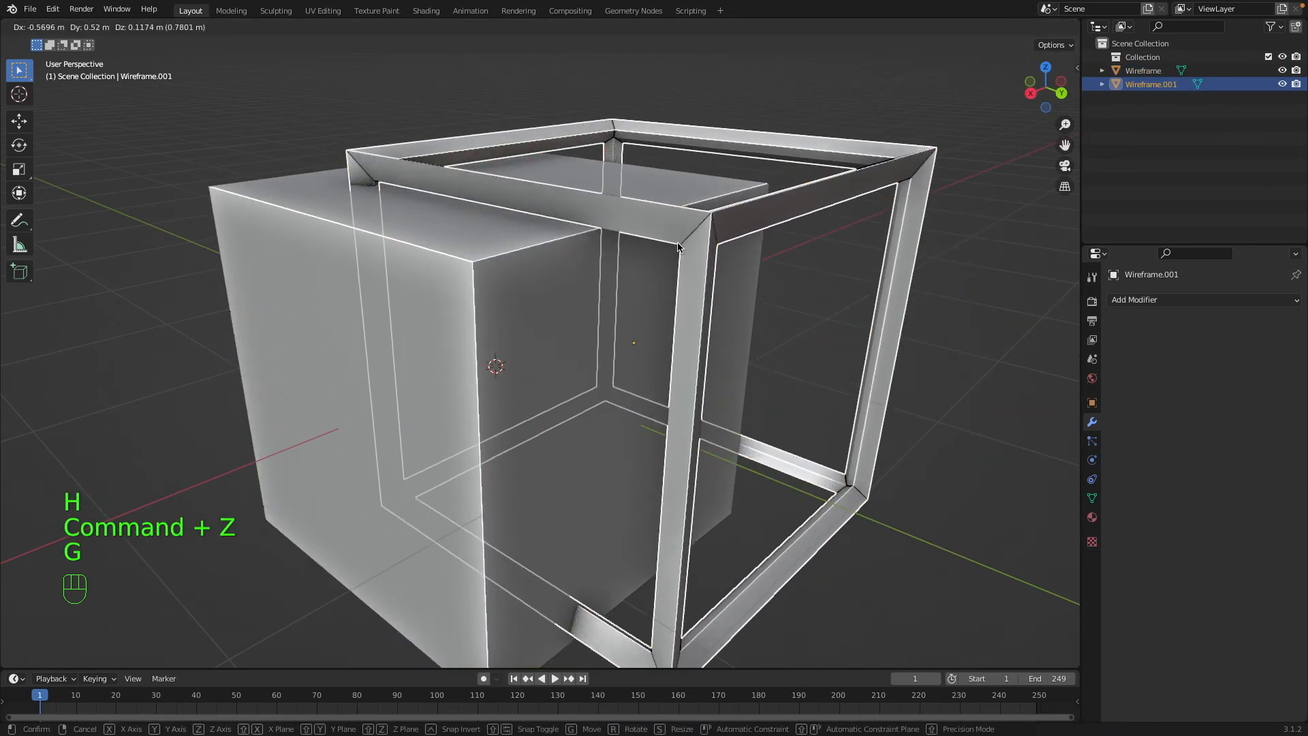
{"action": "key", "text": "super+z"}
{"action": "key", "text": "g"}
{"action": "left_click", "coordinate": [835, 293]}
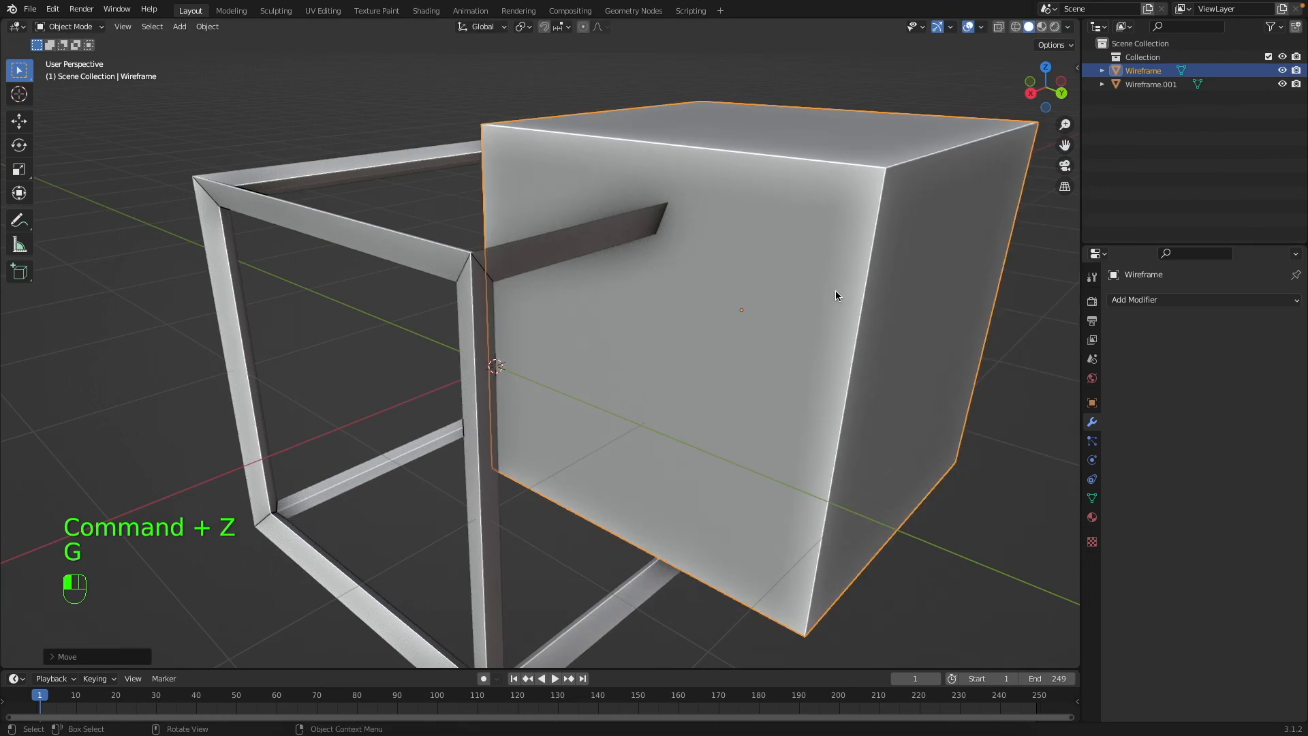
{"action": "key", "text": "super+z"}
Examine the frame and inner cube together from several angles, ending with only the inner cube selected.
{"action": "scroll", "coordinate": [688, 273], "scroll_direction": "up", "scroll_amount": 5}
{"action": "key", "text": "a"}
{"action": "key", "text": "a"}
{"action": "scroll", "coordinate": [698, 313], "scroll_direction": "down", "scroll_amount": 5}
{"action": "scroll", "coordinate": [699, 314], "scroll_direction": "left", "scroll_amount": 5}
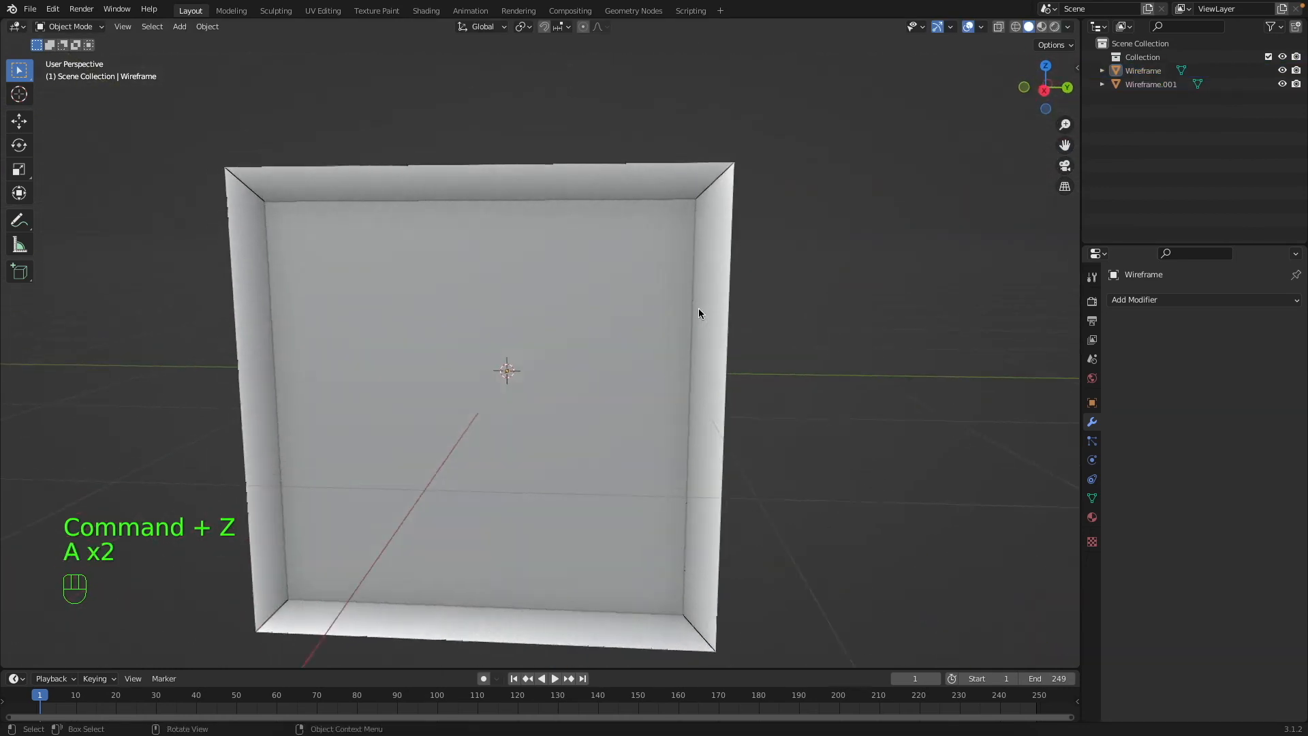
{"action": "scroll", "coordinate": [699, 313], "scroll_direction": "up", "scroll_amount": 5}
{"action": "key", "text": "a"}
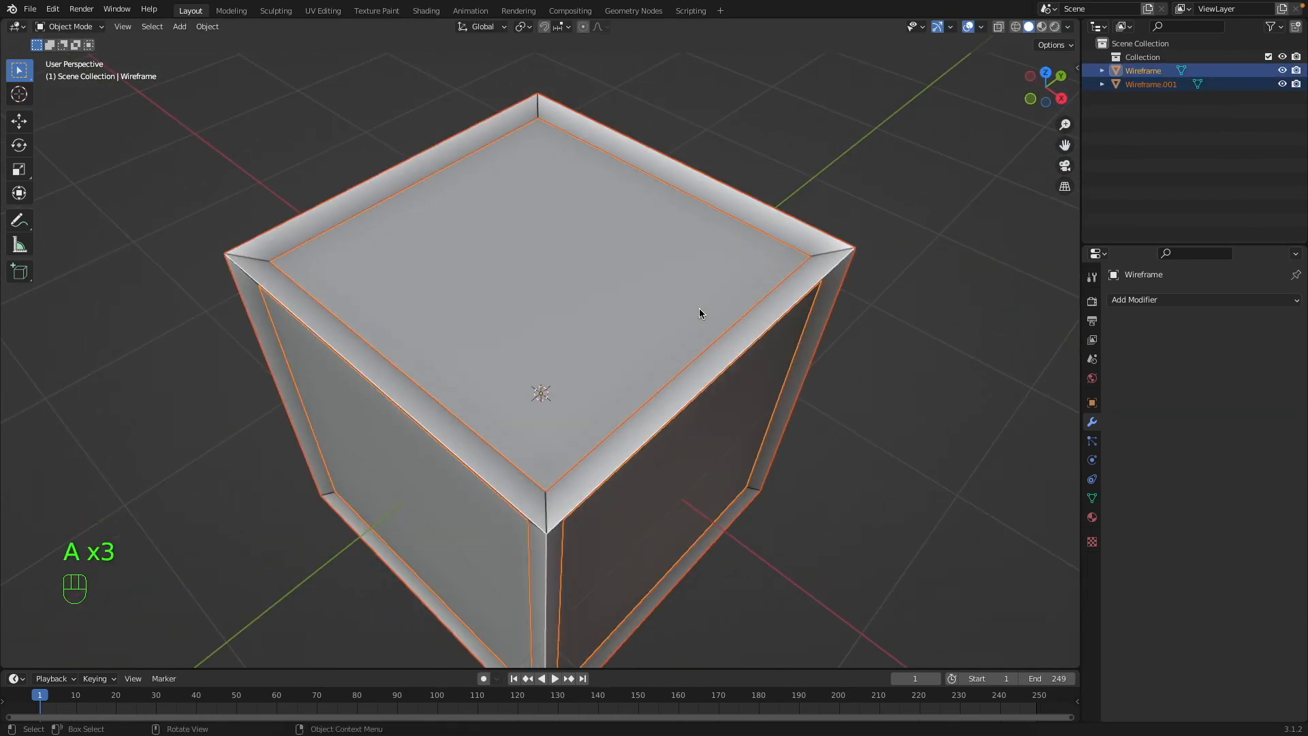
{"action": "left_click", "coordinate": [638, 349]}
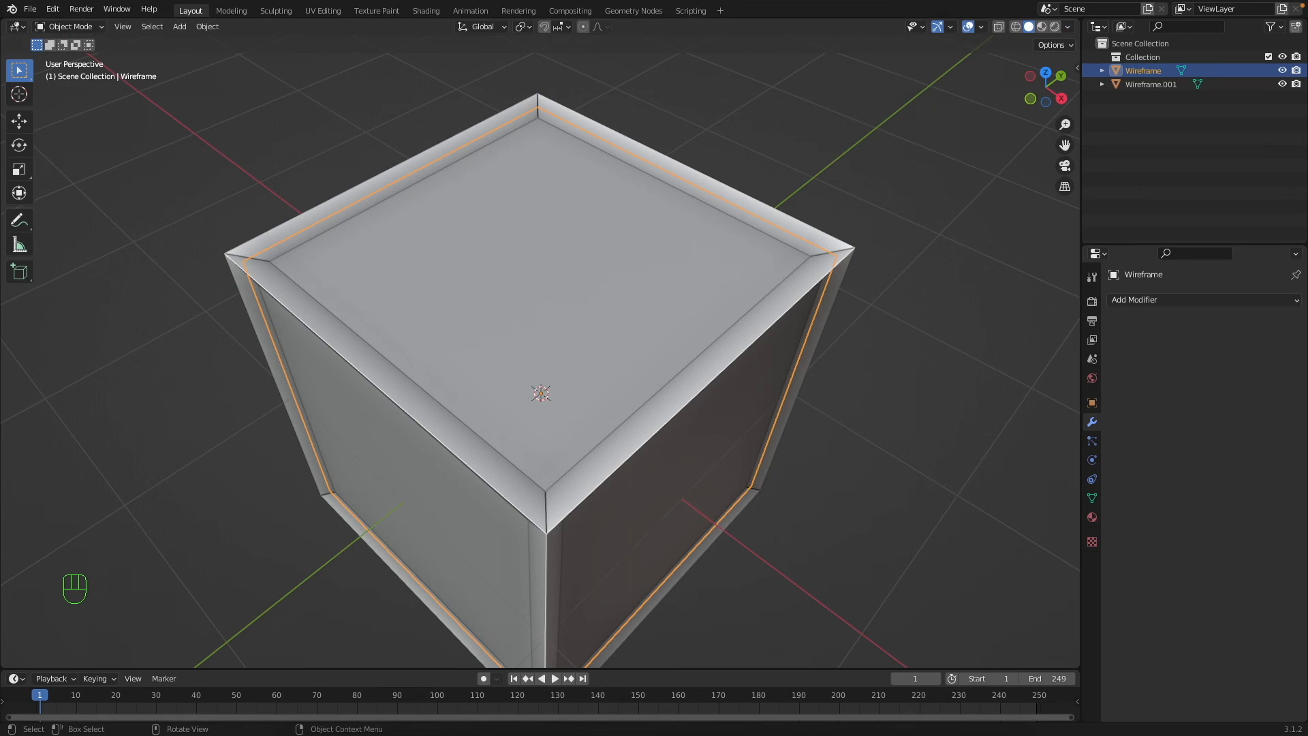
Play the stepped building's explosion animation from the first frame and stop it at frame 71.
{"action": "key", "text": "shift+Left"}
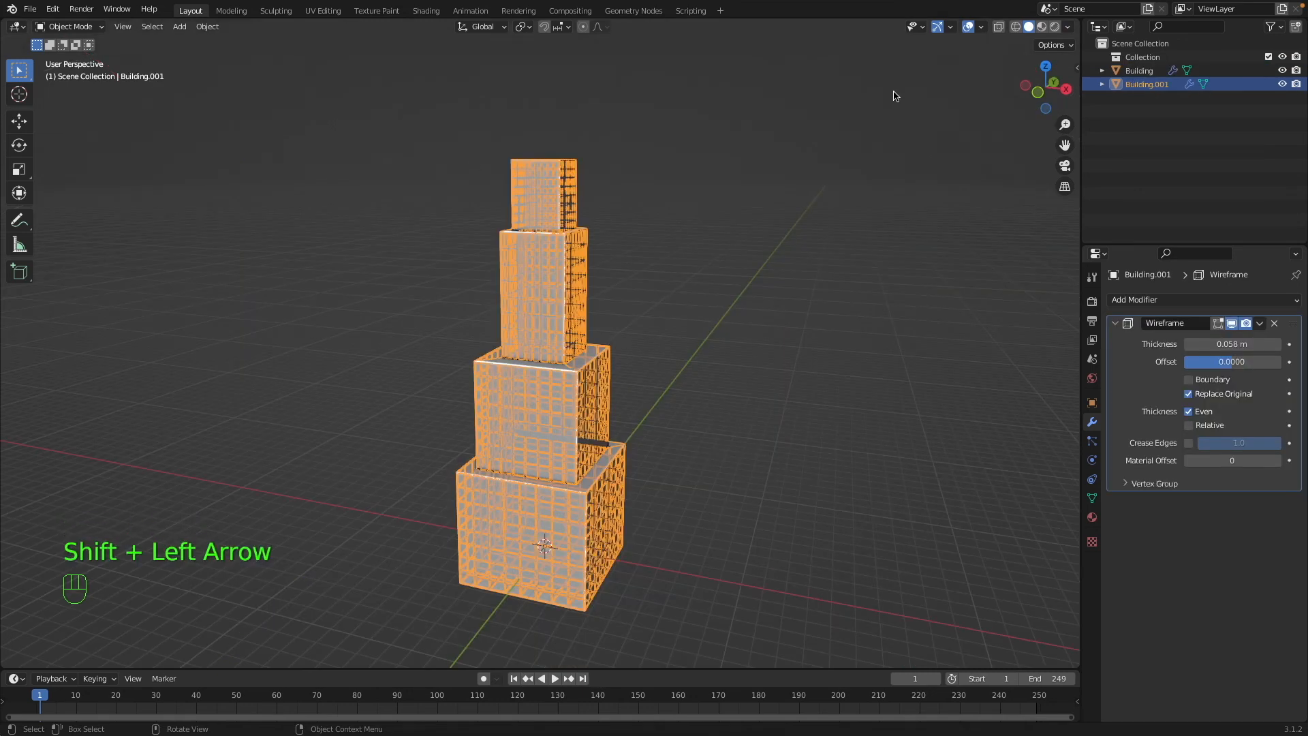
{"action": "left_click", "coordinate": [828, 166]}
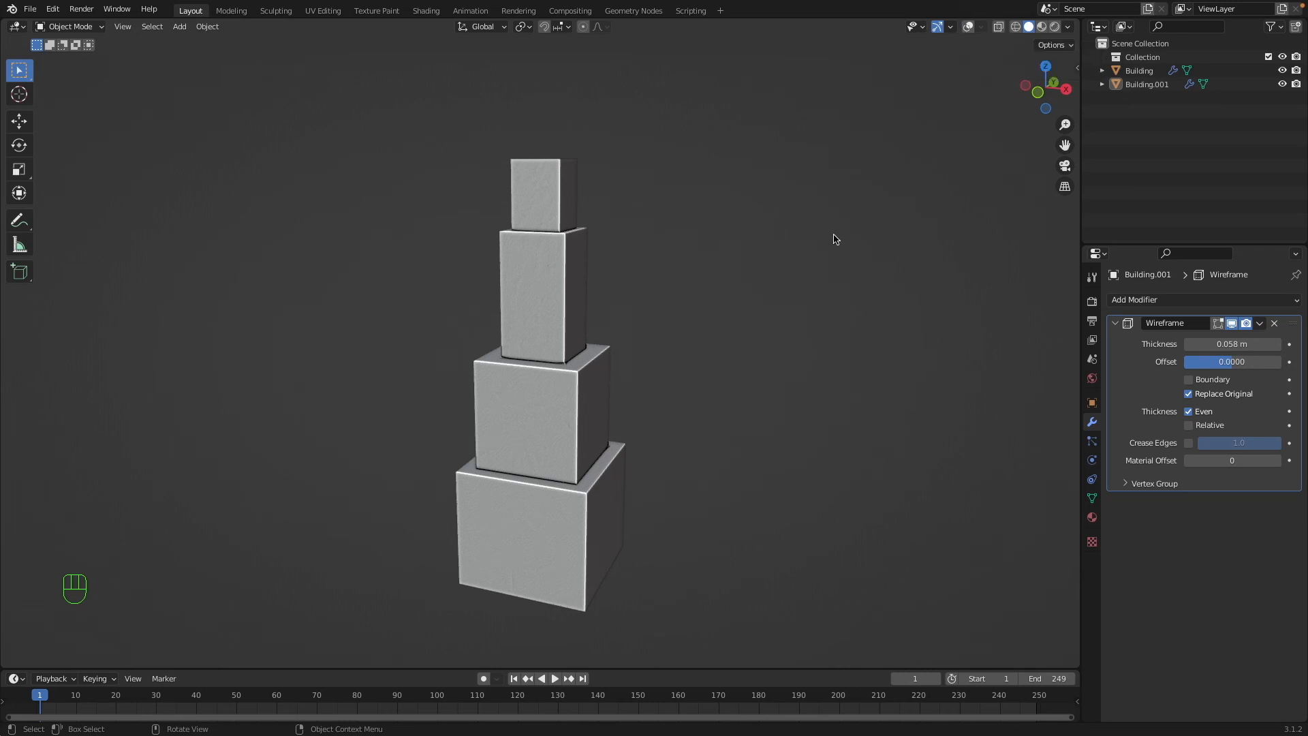
{"action": "key", "text": "space"}
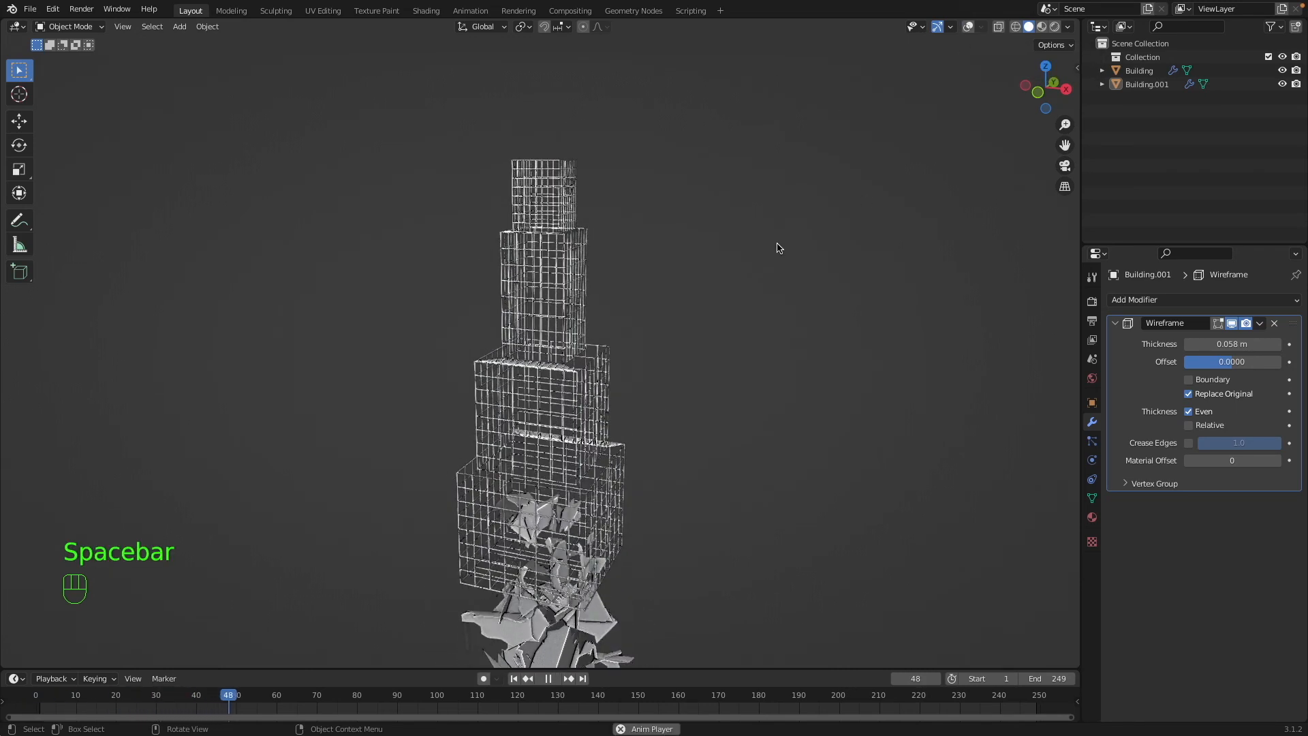
{"action": "key", "text": "space"}
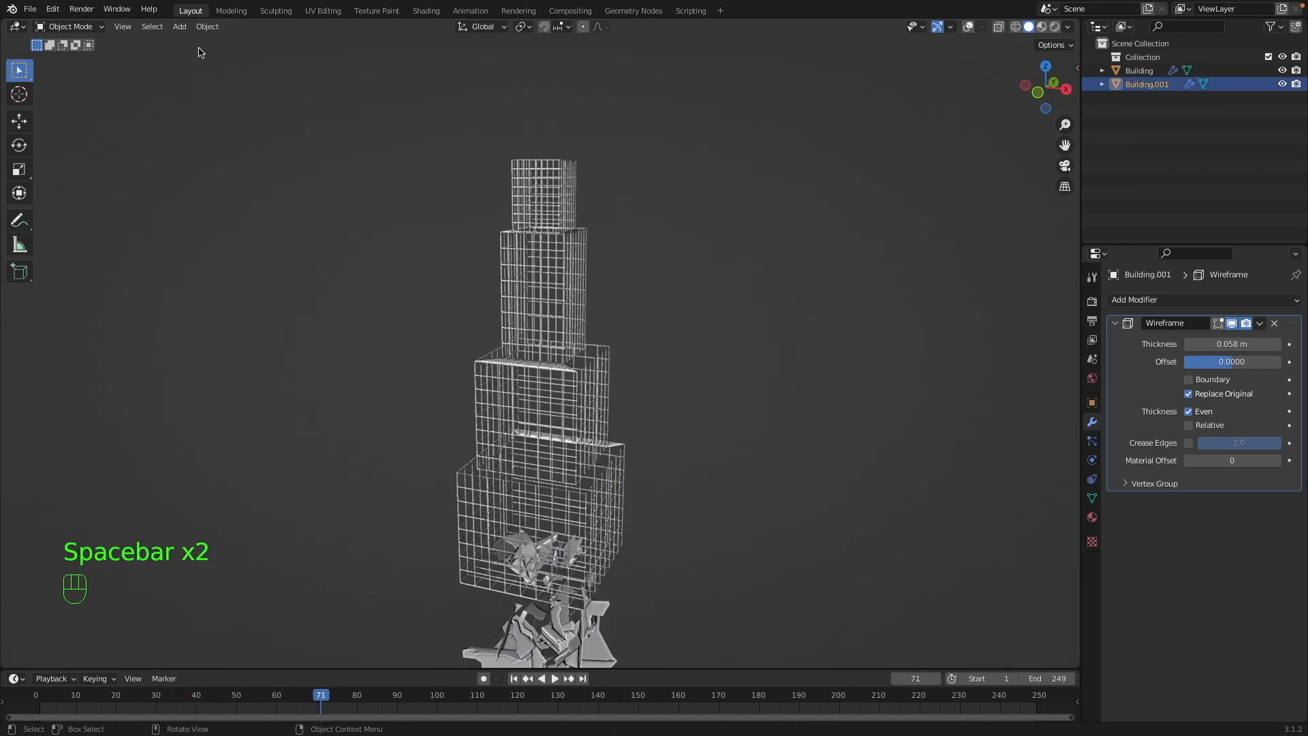
Try the Quick Explode effect on the wireframe building at frame 71.
{"action": "left_click", "coordinate": [207, 25]}
{"action": "mouse_move", "coordinate": [256, 379]}
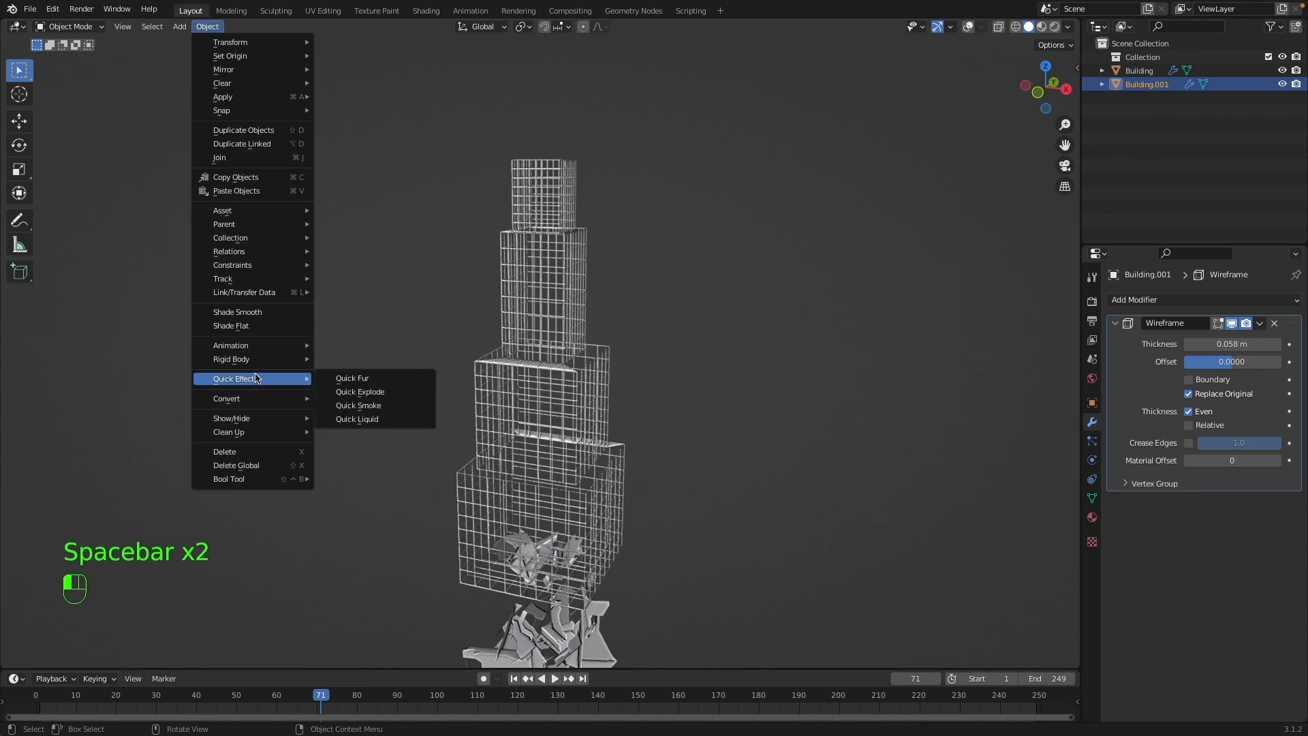
{"action": "left_click", "coordinate": [348, 392]}
{"action": "key", "text": "shift+Left"}
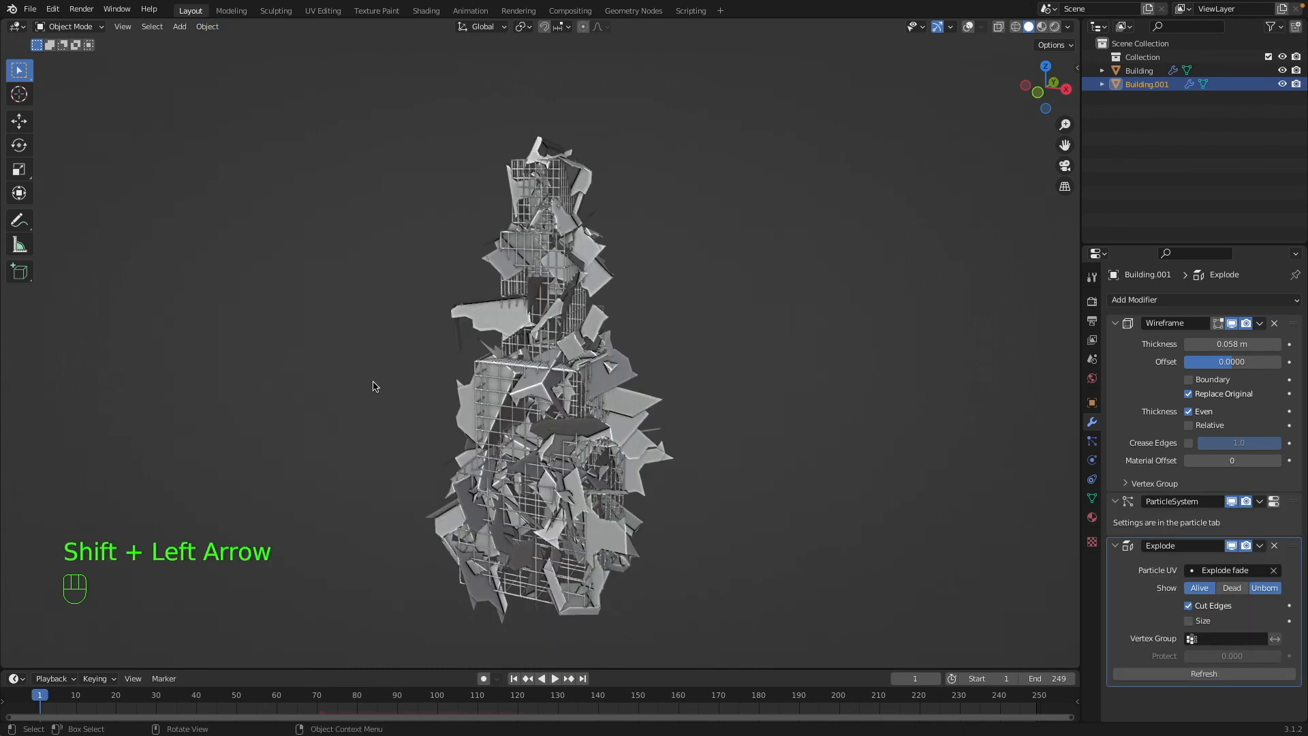
{"action": "key", "text": "super+z"}
{"action": "key", "text": "super+z"}
{"action": "key", "text": "super+z"}
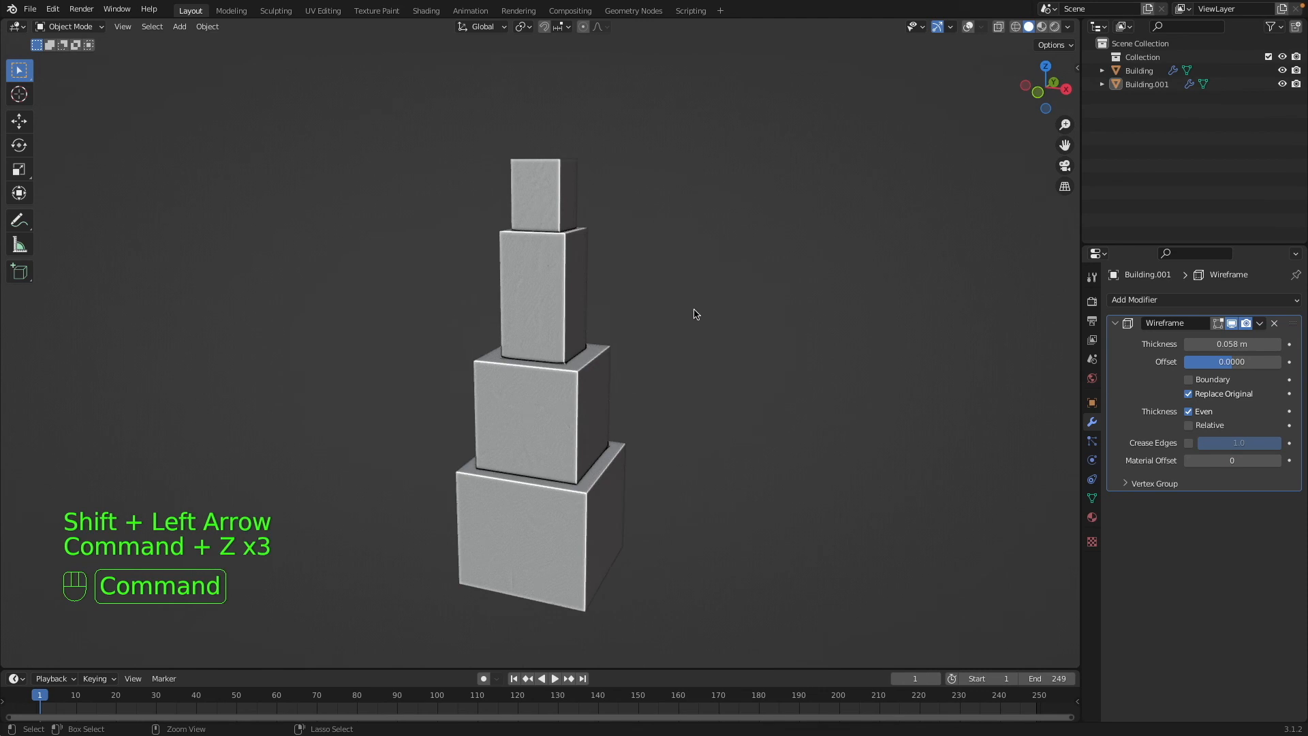
Turn on the viewport overlays, select the solid building, and remove its Explode modifier.
{"action": "left_click", "coordinate": [968, 26]}
{"action": "key", "text": "shift+z"}
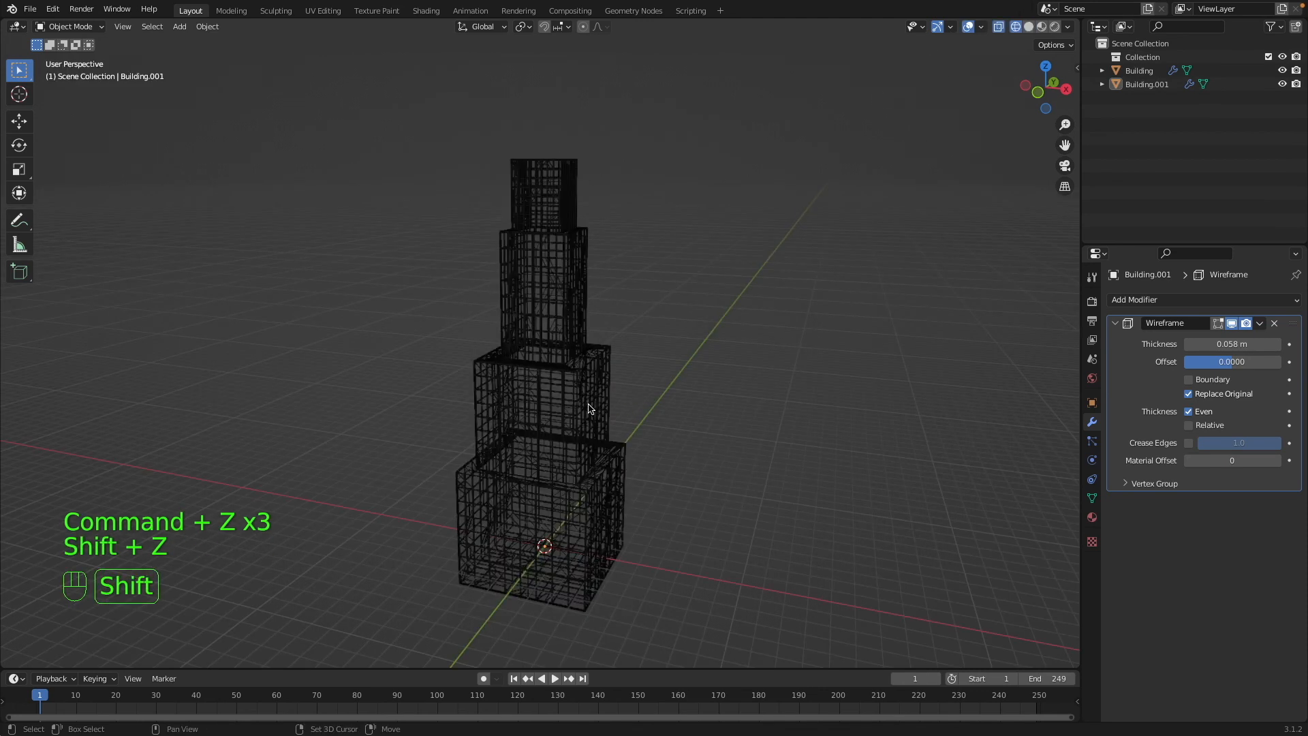
{"action": "key", "text": "shift+z"}
{"action": "left_click", "coordinate": [596, 407]}
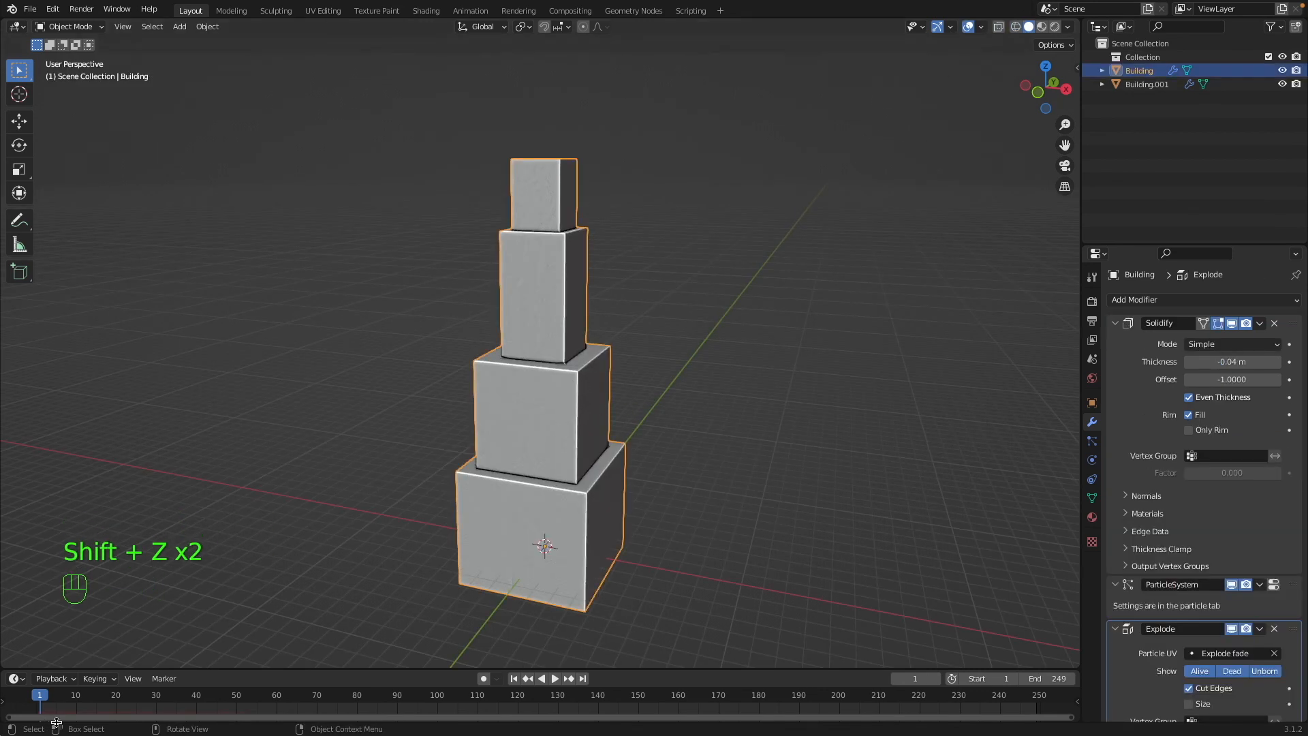
{"action": "key", "text": "super+z"}
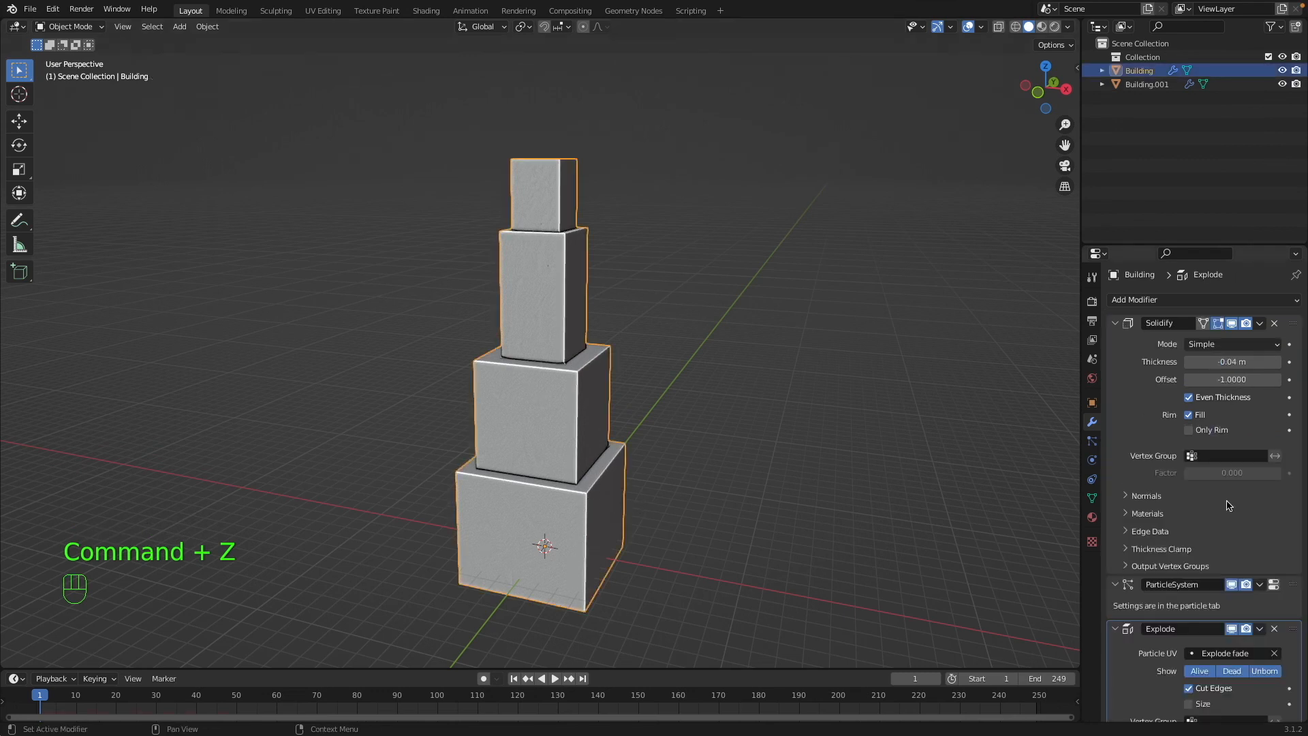
{"action": "left_click", "coordinate": [1273, 630]}
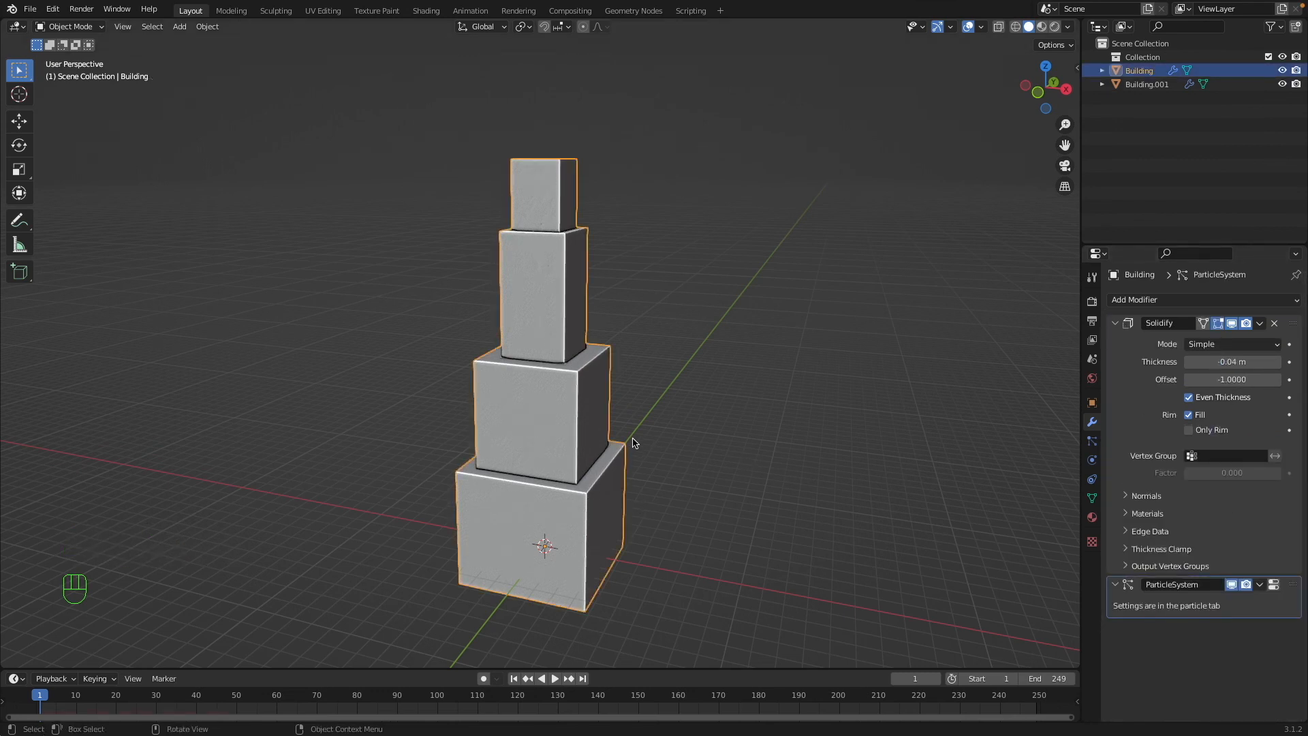
Try the Quick Explode effect on the solid building at frame 10.
{"action": "left_click_drag", "start_coordinate": [45, 695], "coordinate": [75, 695]}
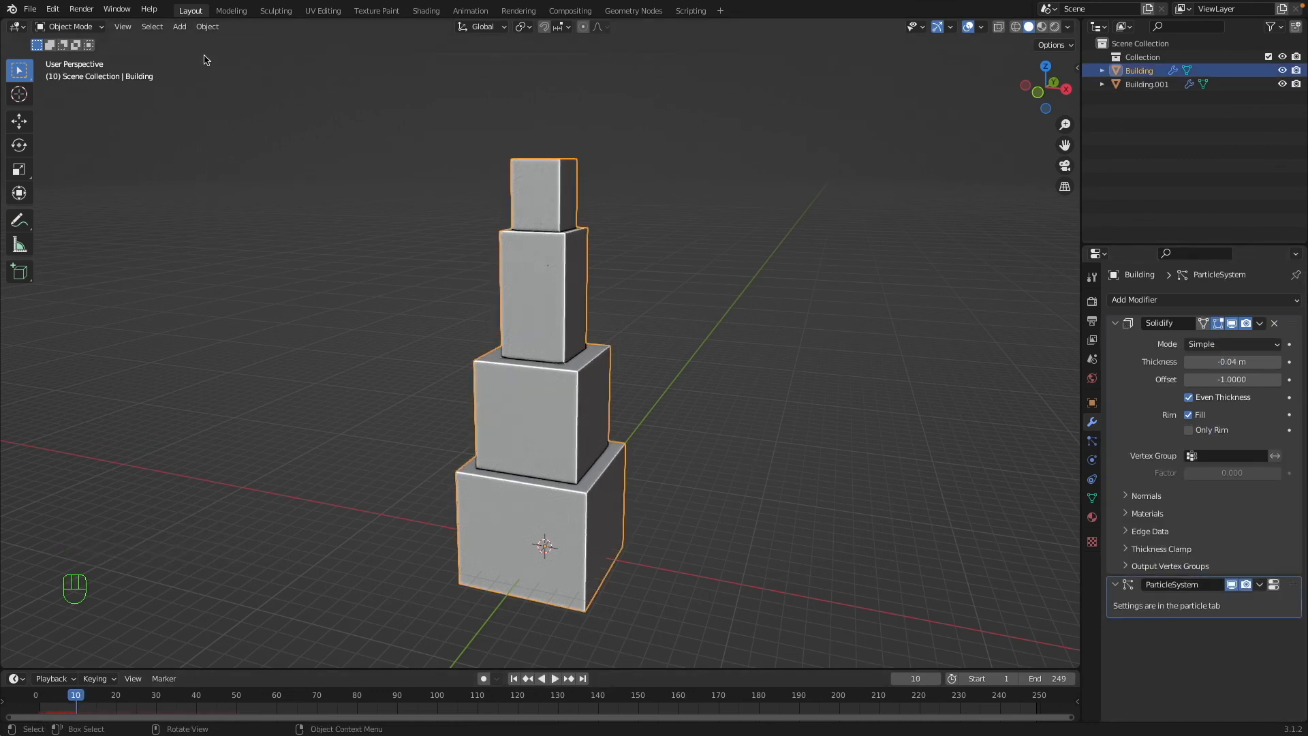
{"action": "left_click", "coordinate": [207, 27]}
{"action": "mouse_move", "coordinate": [238, 381]}
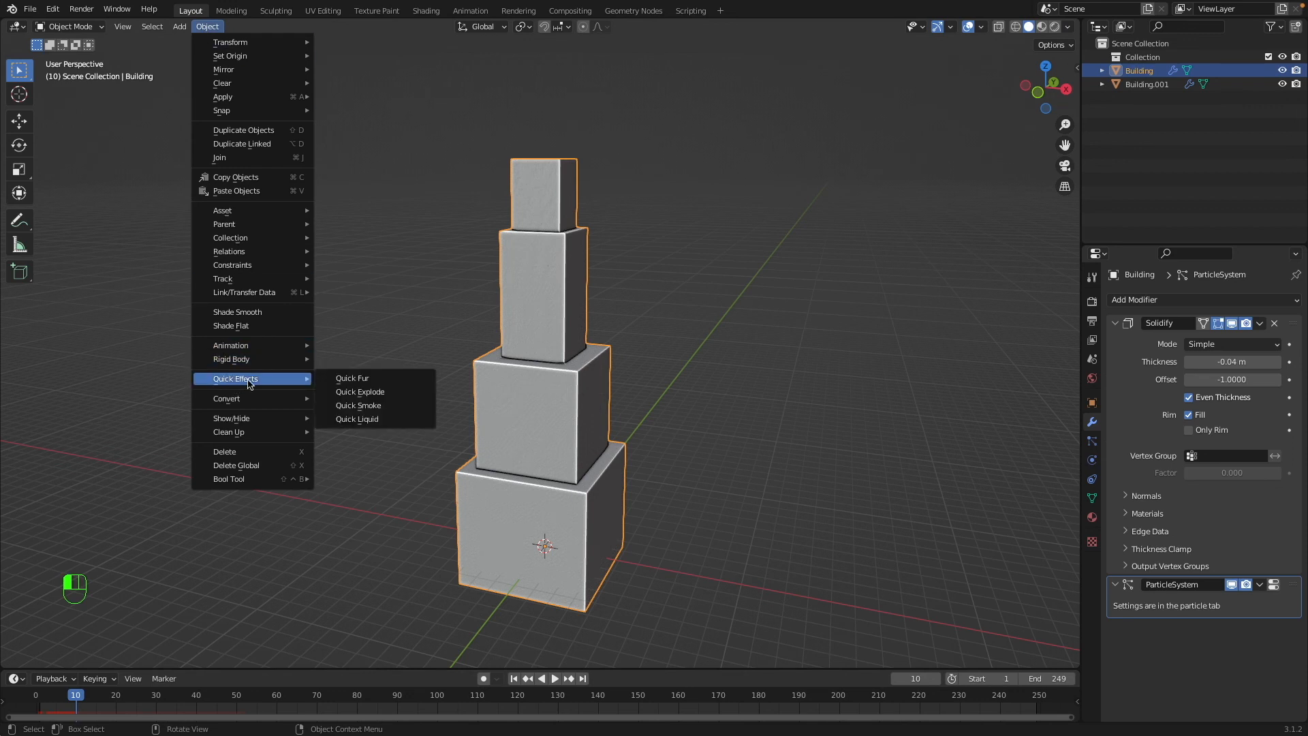
{"action": "left_click", "coordinate": [370, 393]}
{"action": "key", "text": "super+z"}
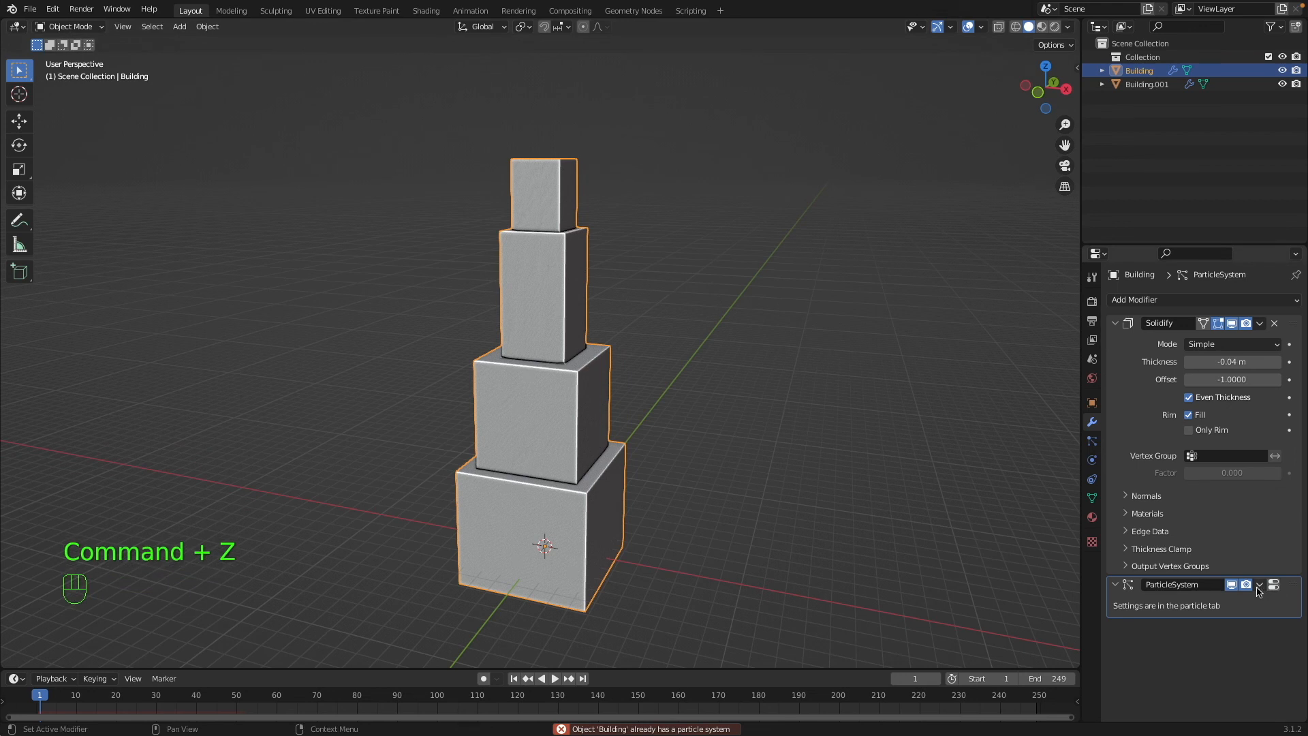
Remove the solid building's particle system and set the current frame to 11.
{"action": "left_click", "coordinate": [1091, 441]}
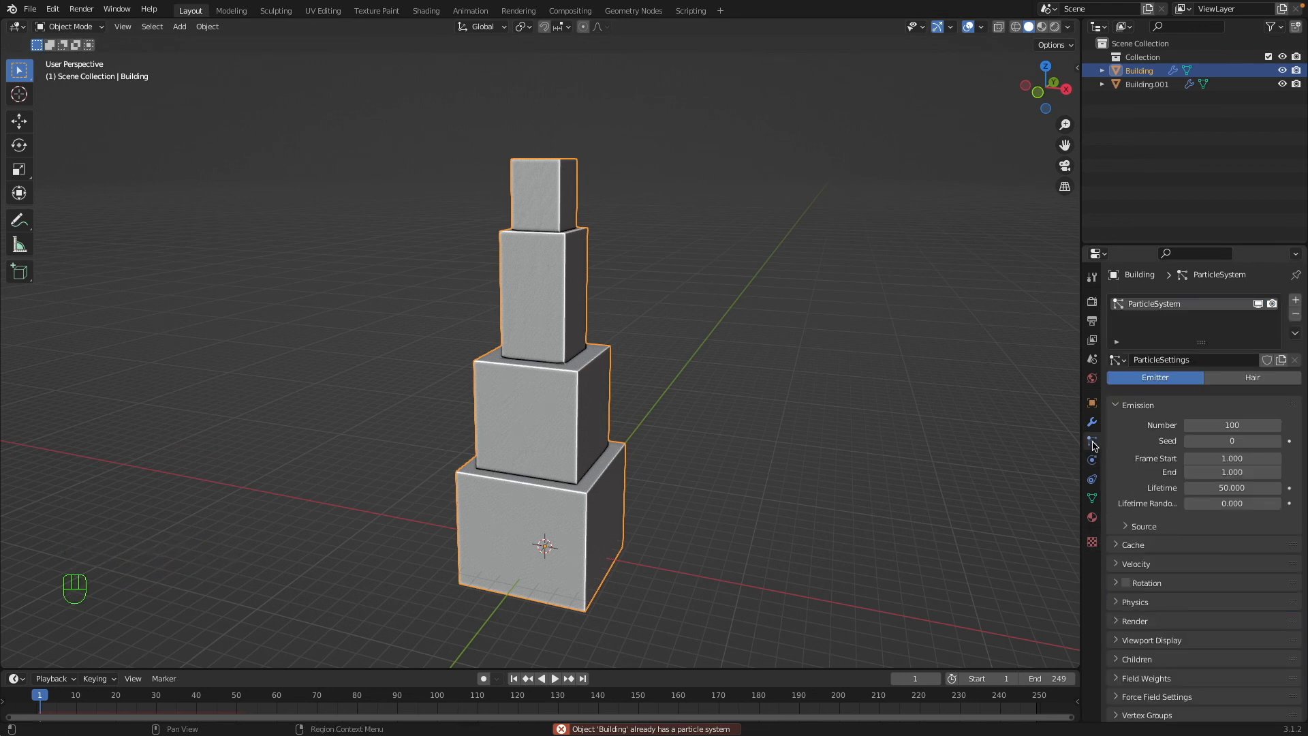
{"action": "left_click", "coordinate": [1295, 314]}
{"action": "left_click", "coordinate": [202, 28]}
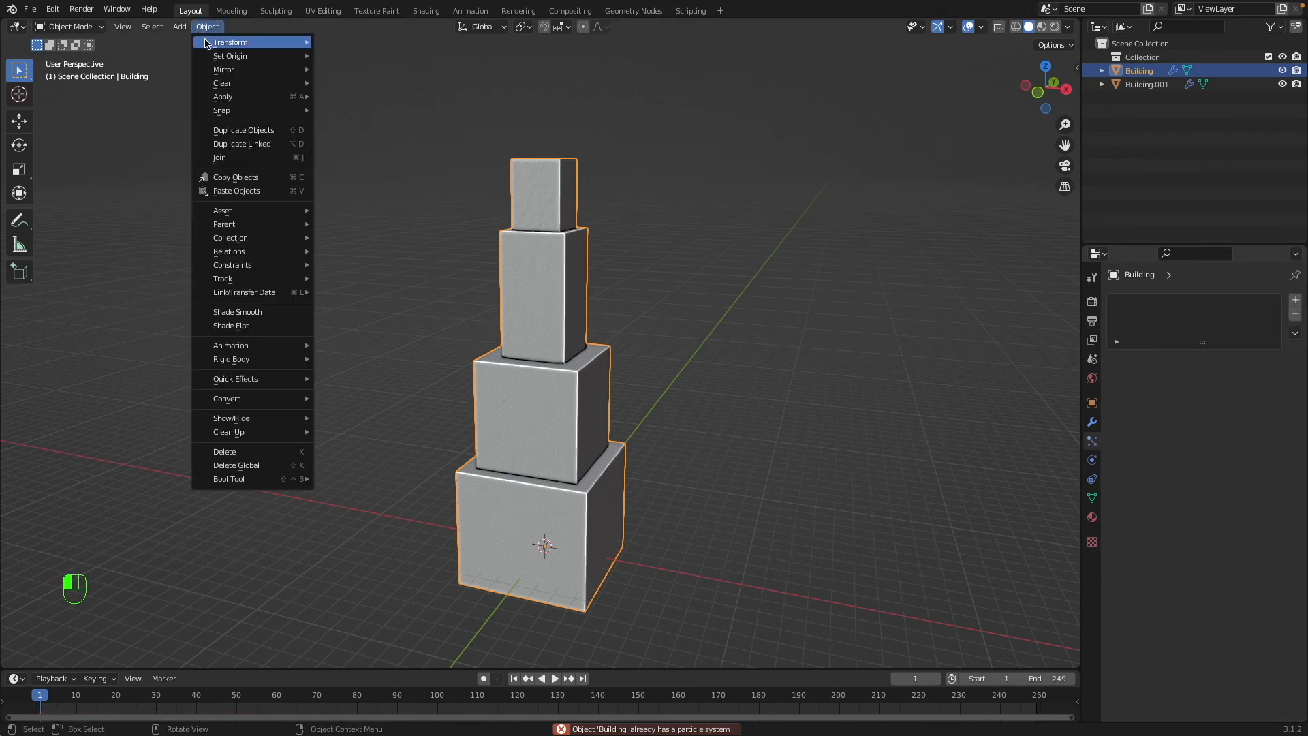
{"action": "left_click", "coordinate": [80, 695]}
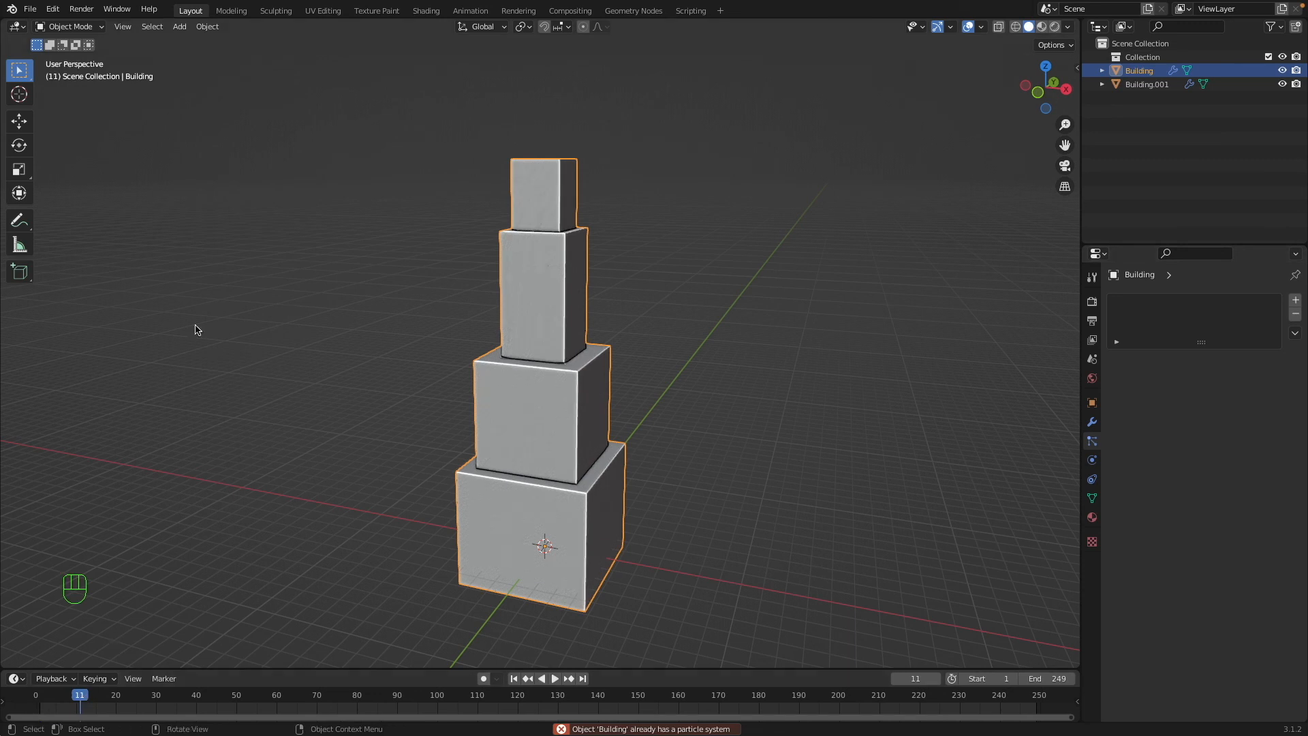
Apply the Quick Explode effect to the solid building at frame 11.
{"action": "left_click", "coordinate": [207, 26]}
{"action": "mouse_move", "coordinate": [253, 379]}
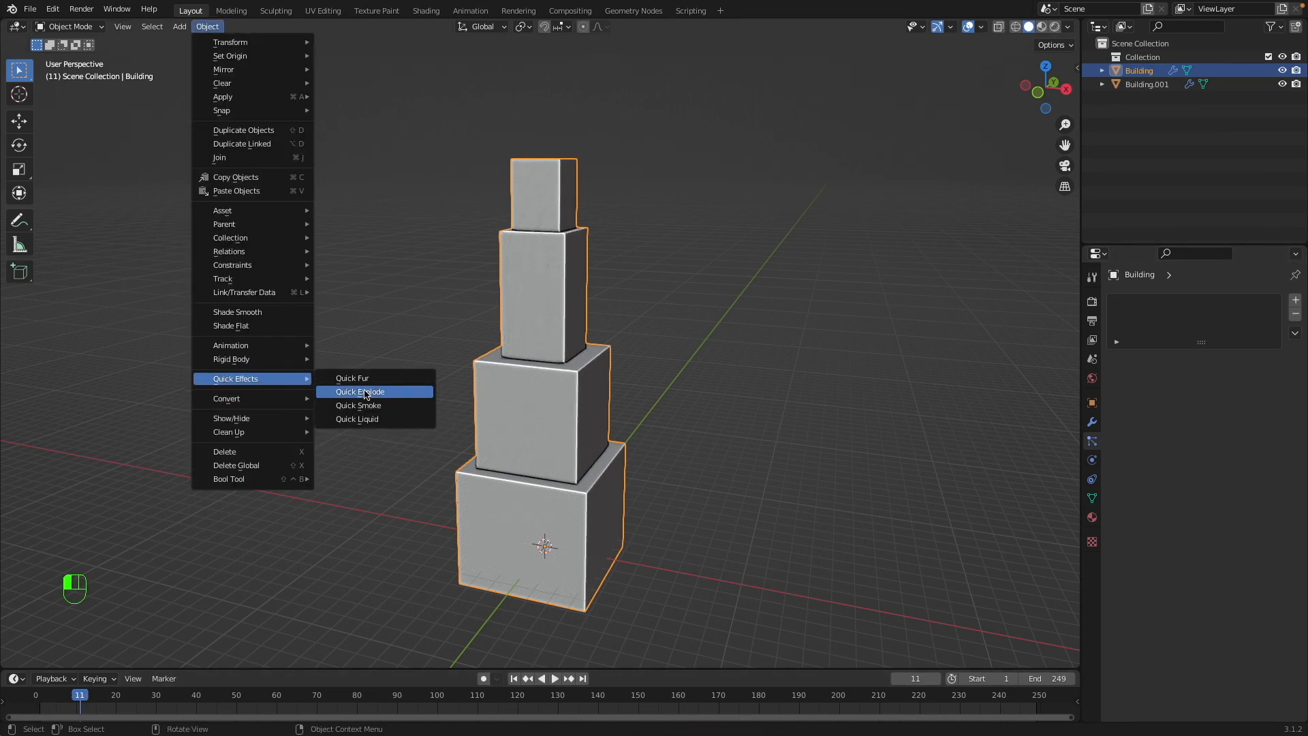
{"action": "left_click", "coordinate": [369, 393]}
Select the wireframe building, set the current frame to 28, and apply the Quick Explode effect to it.
{"action": "left_click", "coordinate": [556, 314]}
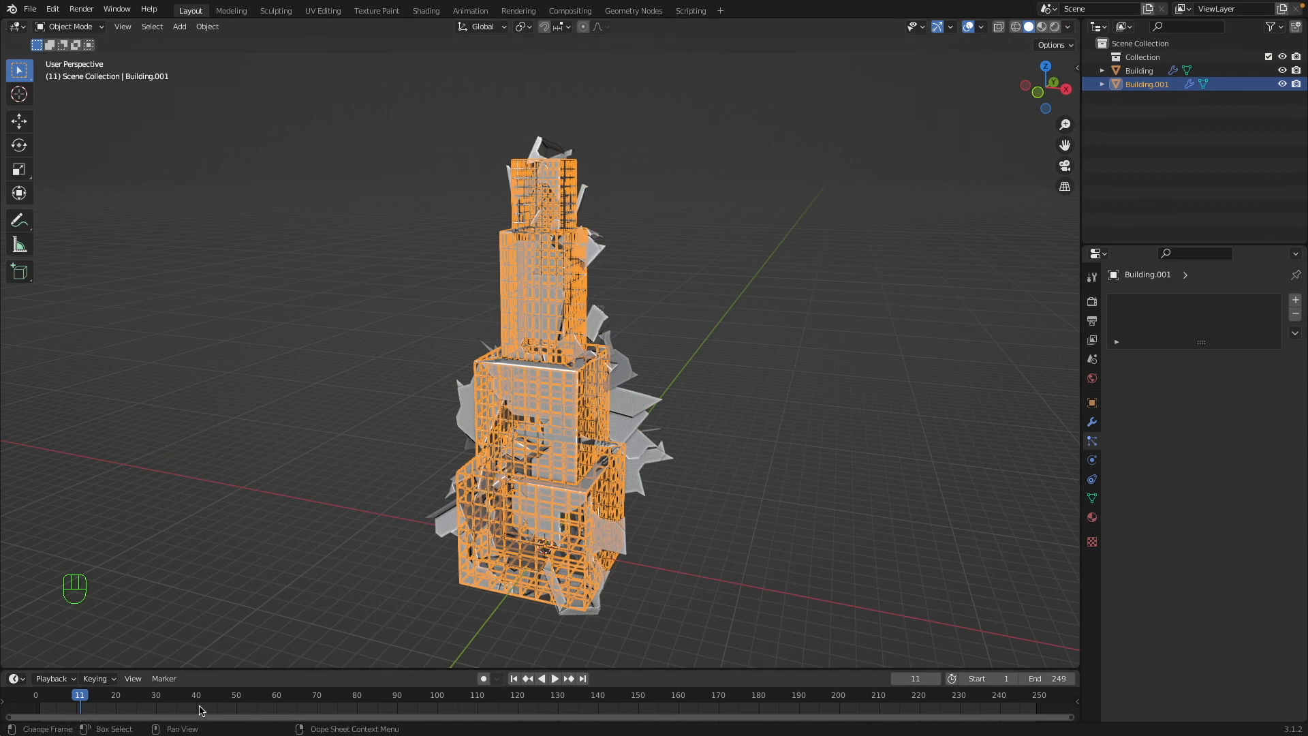
{"action": "left_click", "coordinate": [236, 695]}
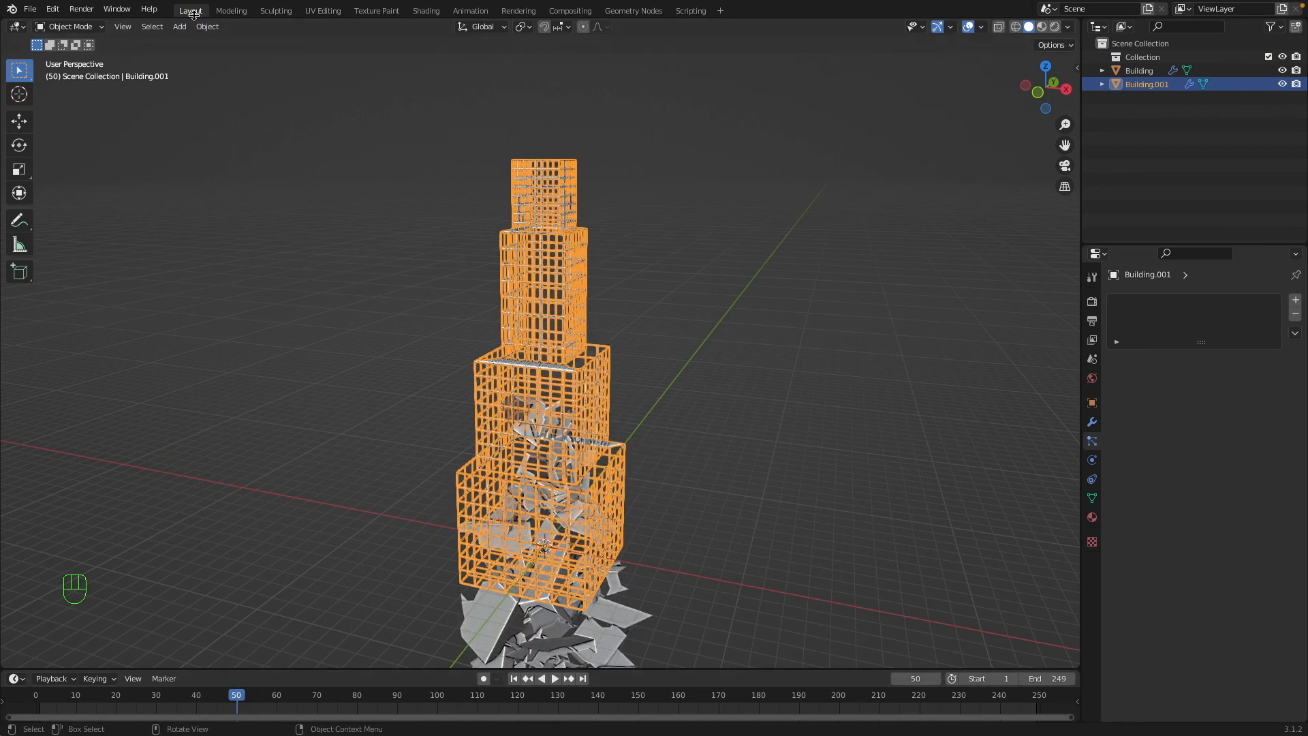
{"action": "left_click", "coordinate": [148, 695]}
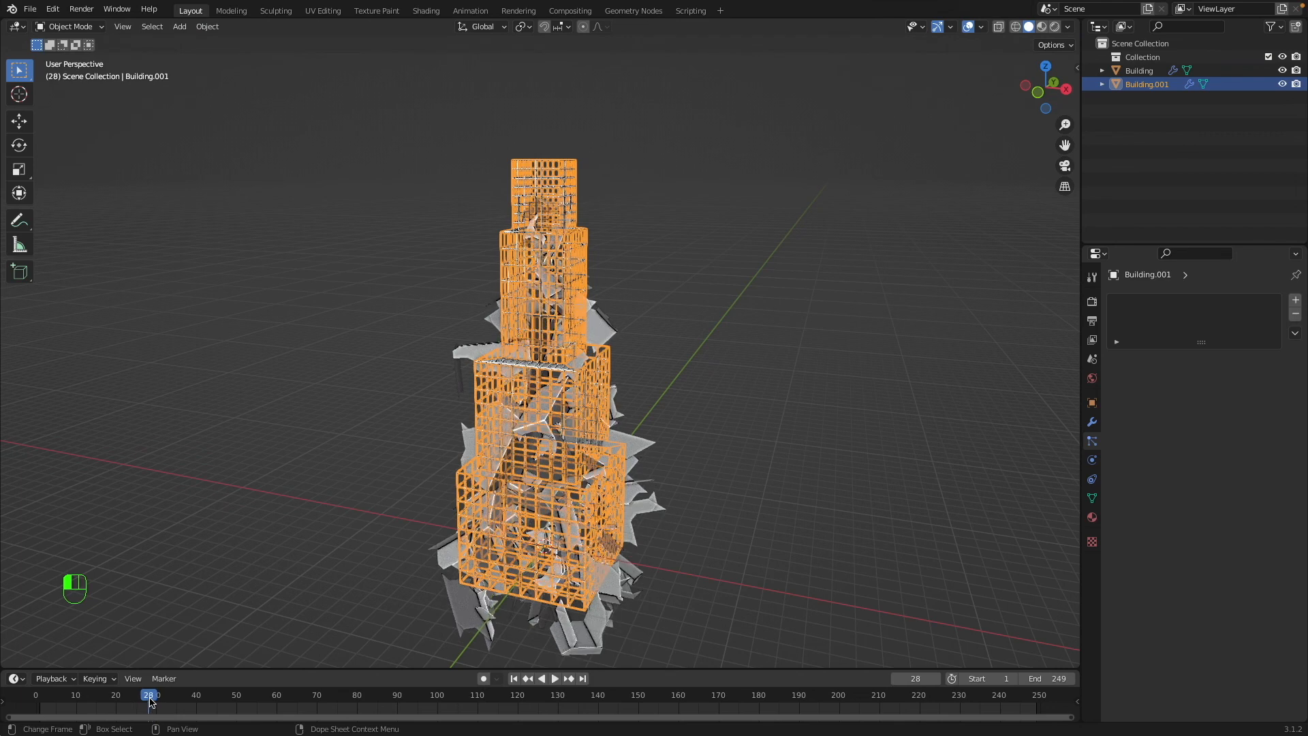
{"action": "left_click", "coordinate": [207, 26]}
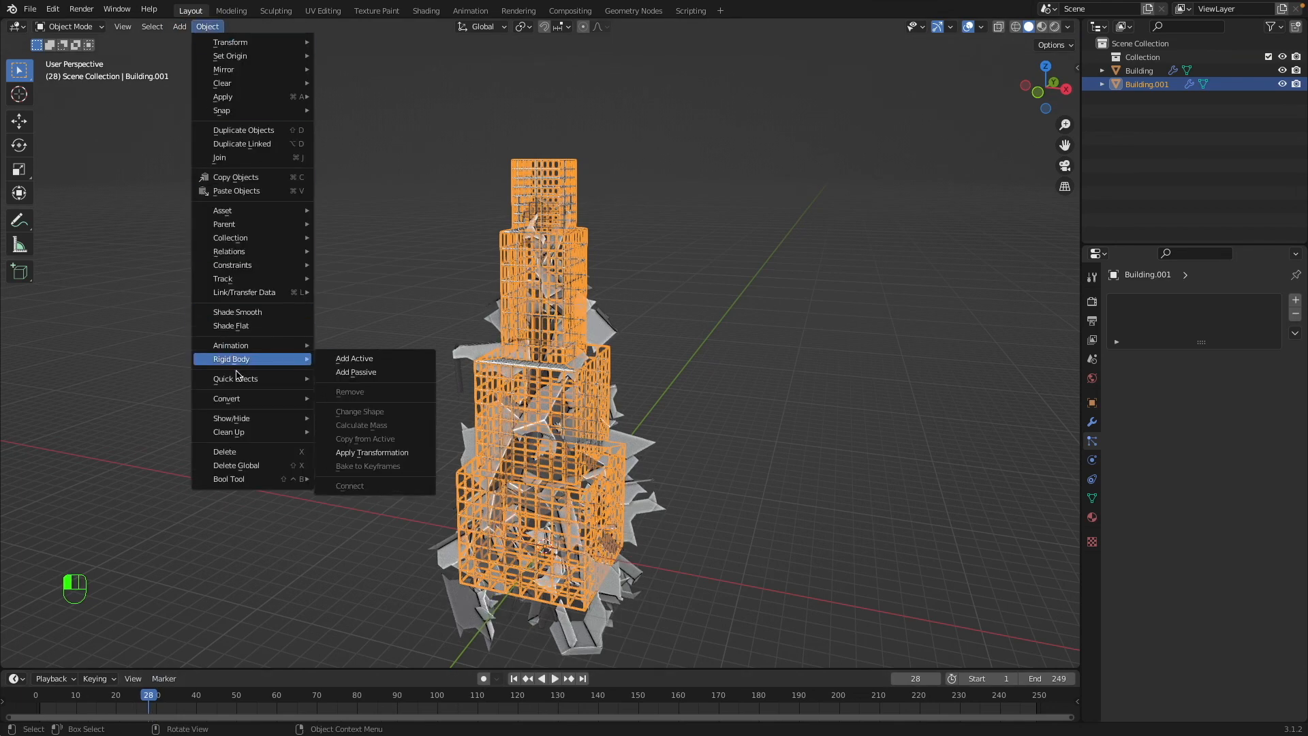
{"action": "mouse_move", "coordinate": [272, 379]}
{"action": "left_click", "coordinate": [340, 392]}
Return to frame 1 and apply the Wireframe modifier on the wireframe building, leaving its particle system and Explode modifier in the stack.
{"action": "key", "text": "shift+z"}
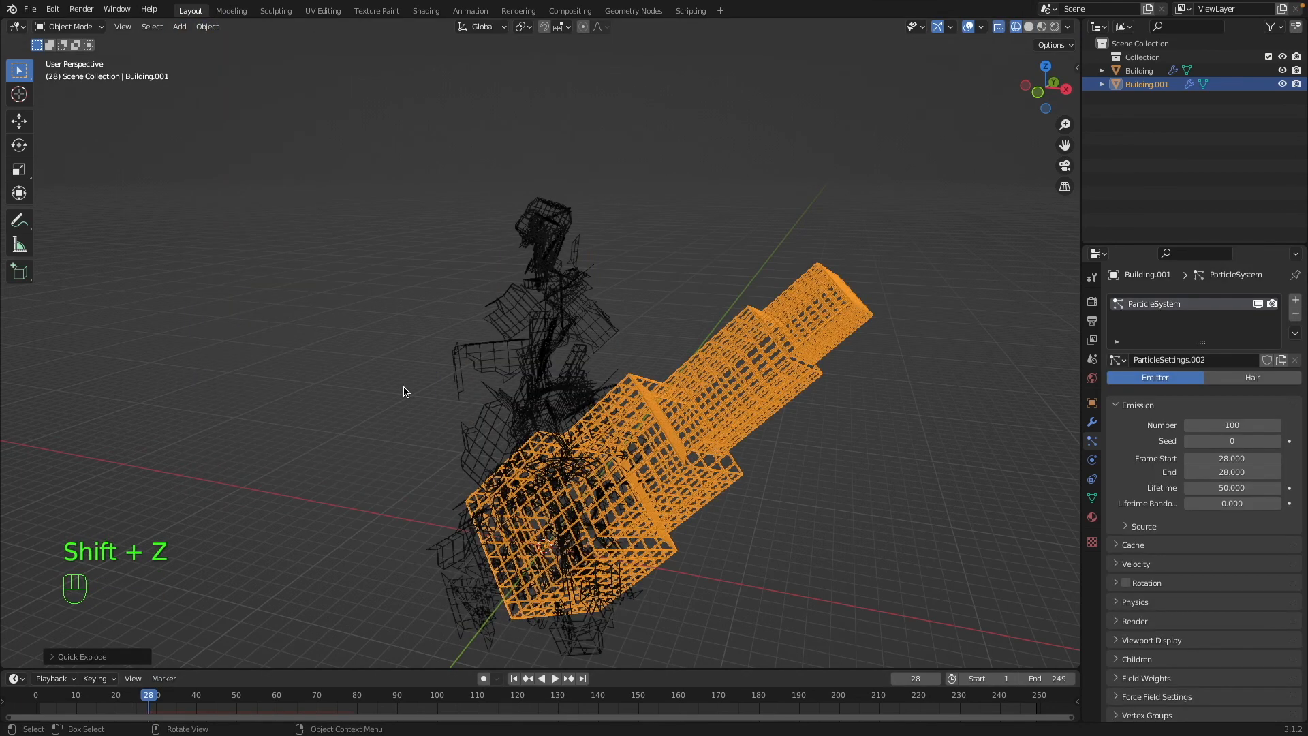
{"action": "key", "text": "shift+Left"}
{"action": "key", "text": "shift+z"}
{"action": "left_click", "coordinate": [666, 332]}
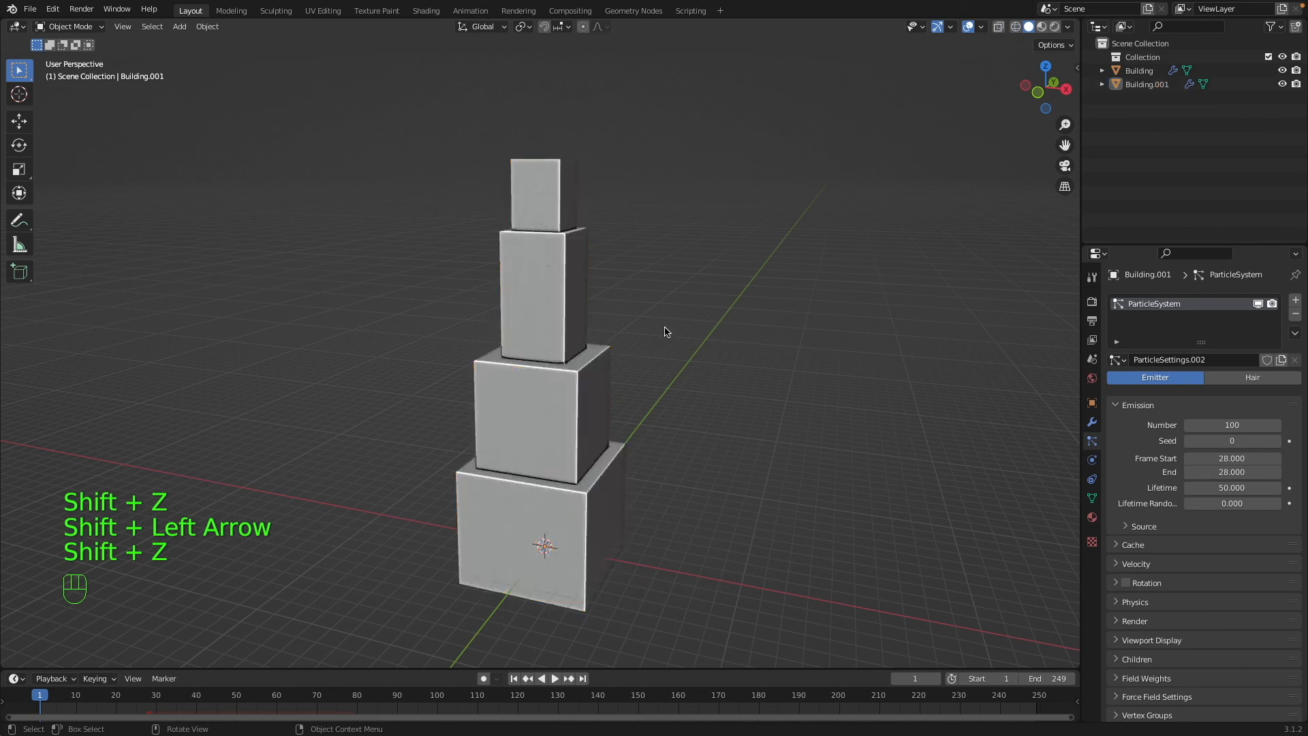
{"action": "left_click", "coordinate": [545, 310]}
{"action": "left_click", "coordinate": [1093, 424]}
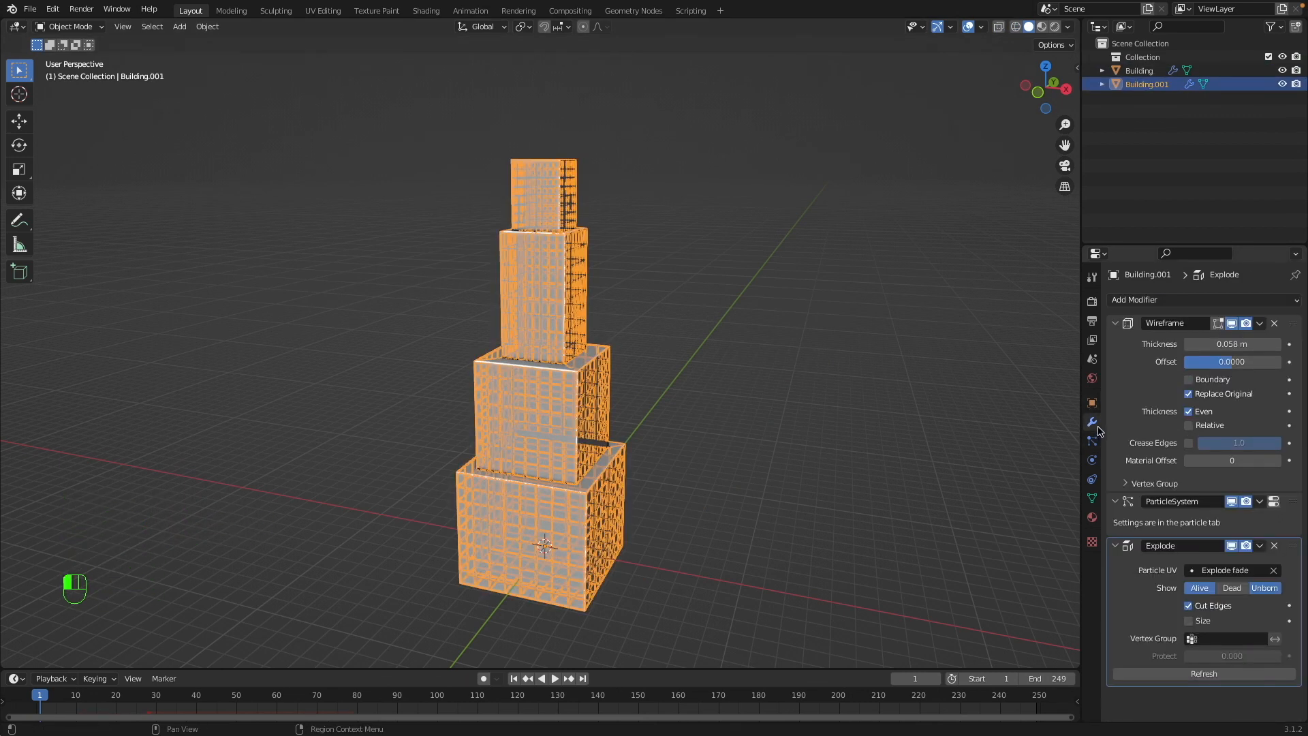
{"action": "key", "text": "super+a"}
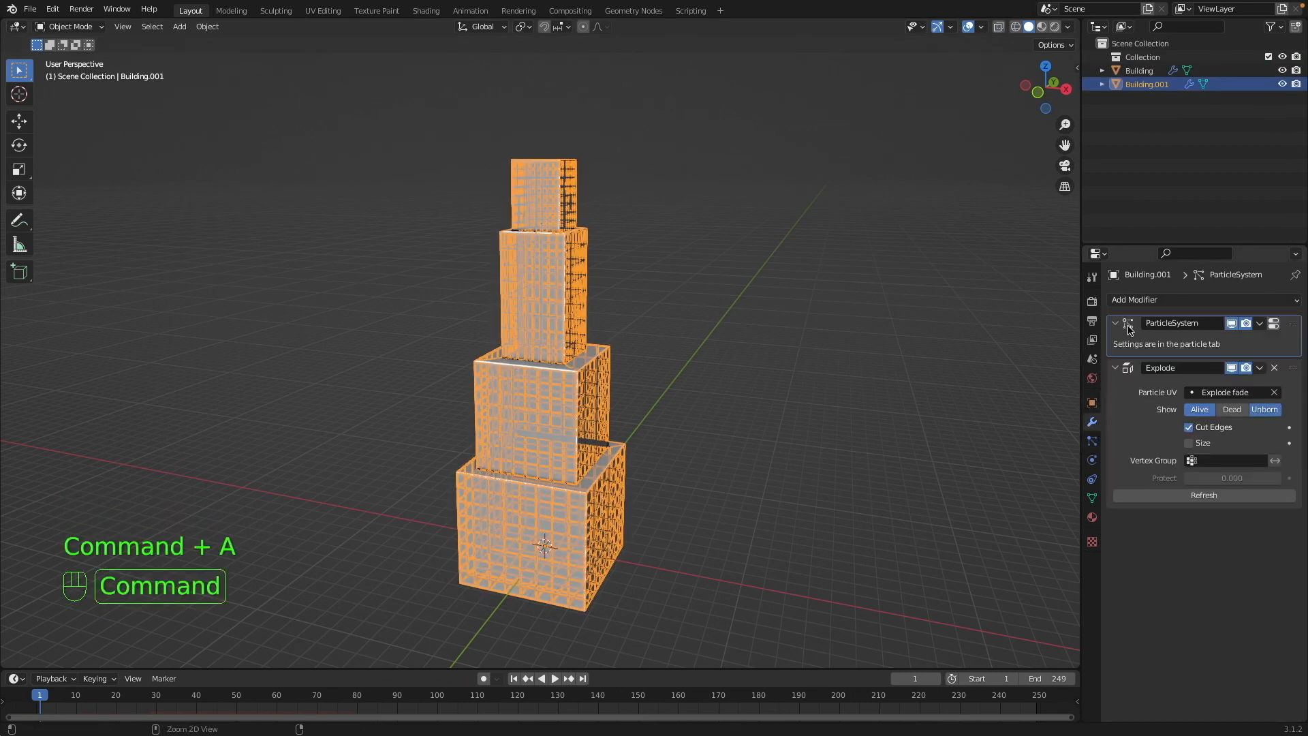
Clear the selection and play the explosion animation of both buildings from frame 1, stopping at frame 120.
{"action": "left_click", "coordinate": [578, 397]}
{"action": "left_click", "coordinate": [686, 386]}
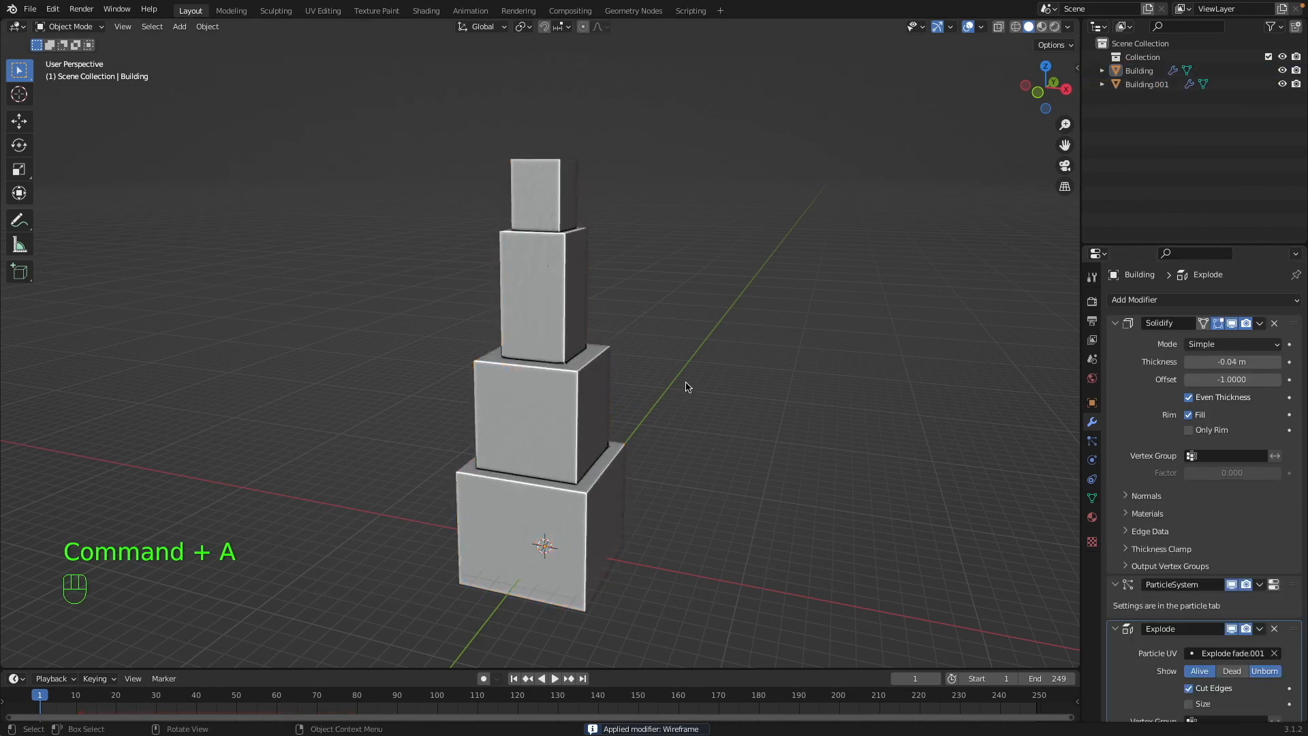
{"action": "key", "text": "space"}
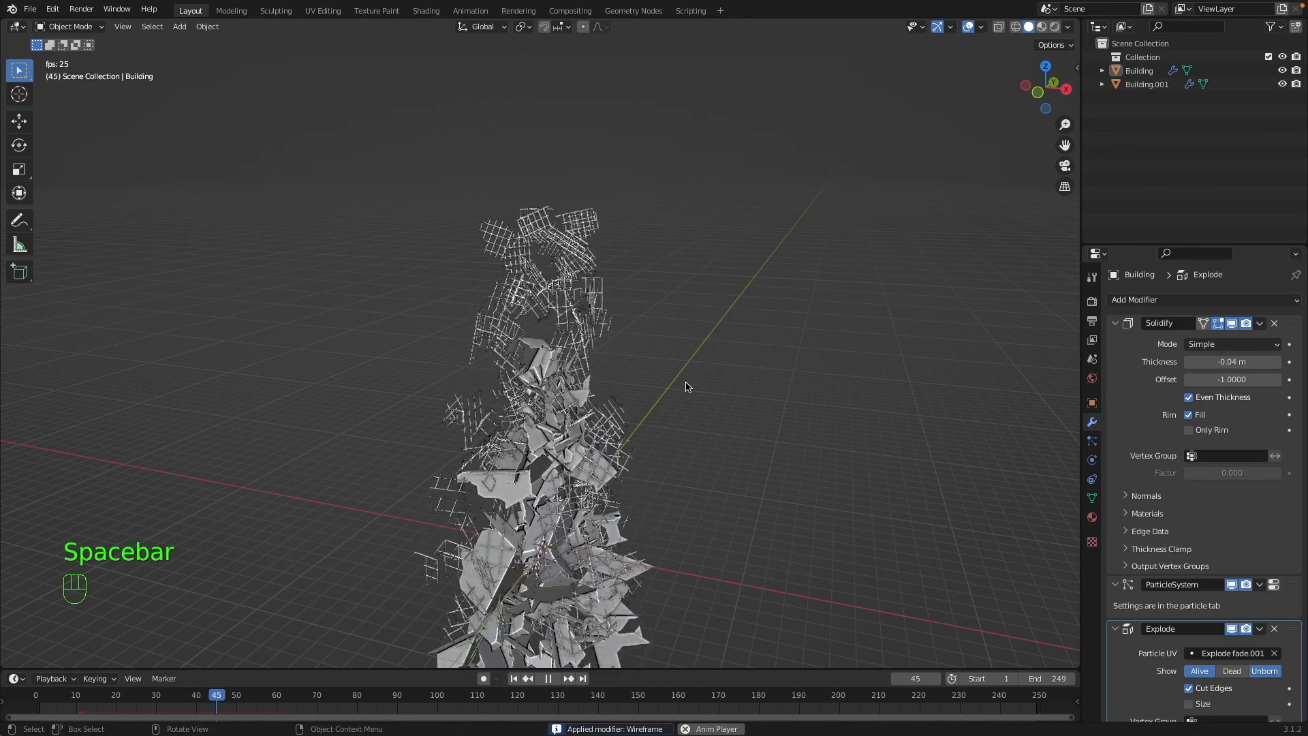
{"action": "scroll", "coordinate": [686, 387], "scroll_direction": "up", "scroll_amount": 4}
{"action": "scroll", "coordinate": [686, 387], "scroll_direction": "down", "scroll_amount": 8}
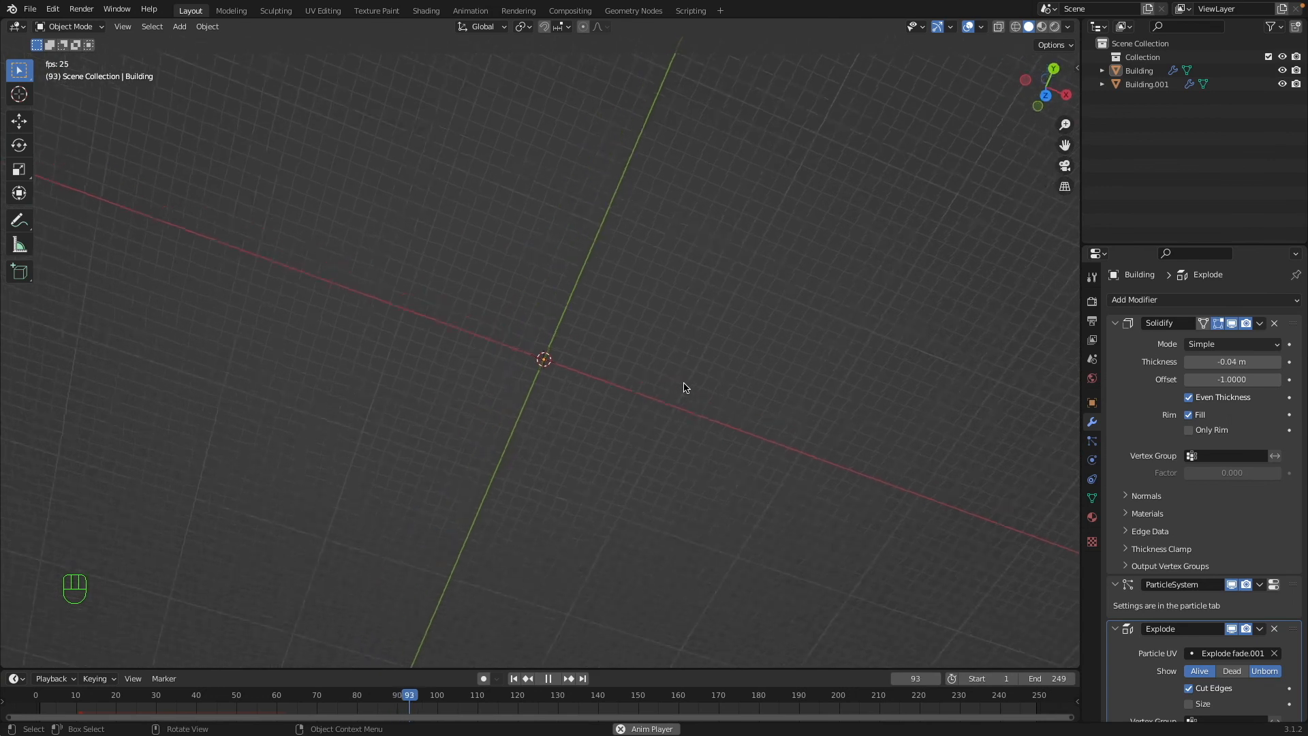
{"action": "key", "text": "space"}
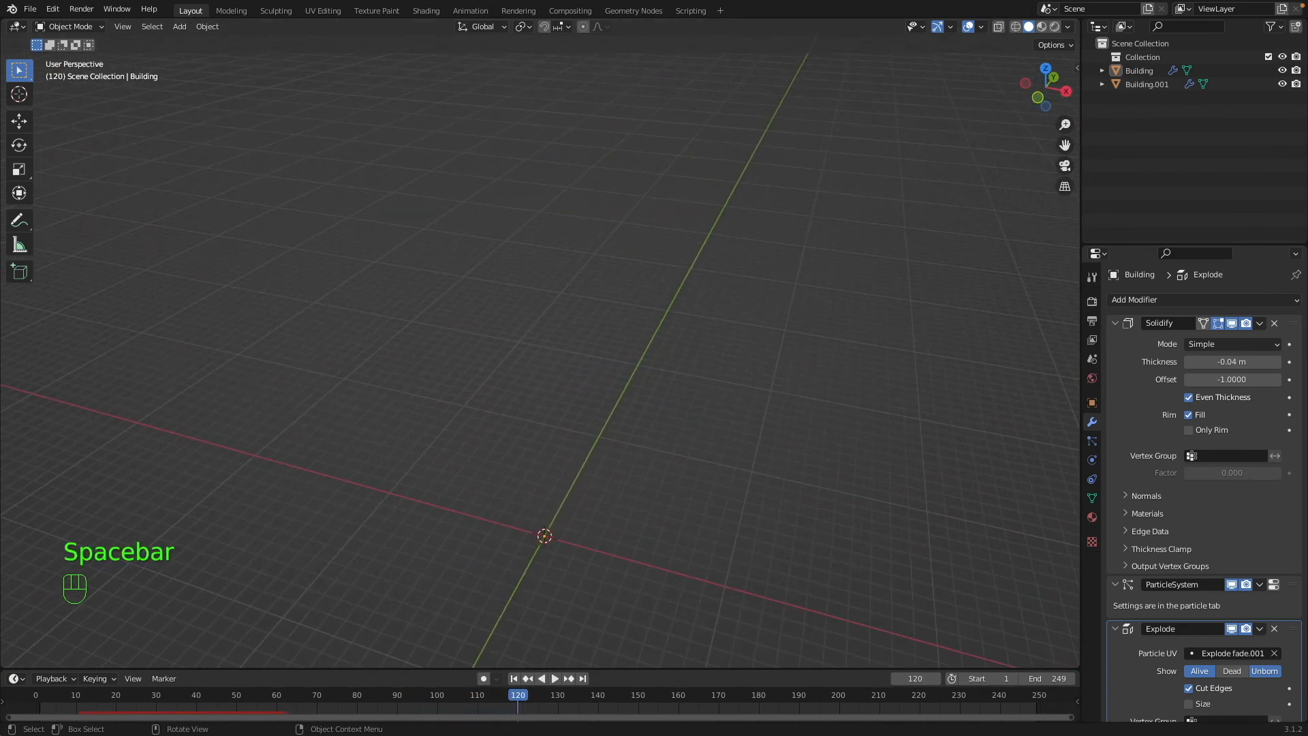